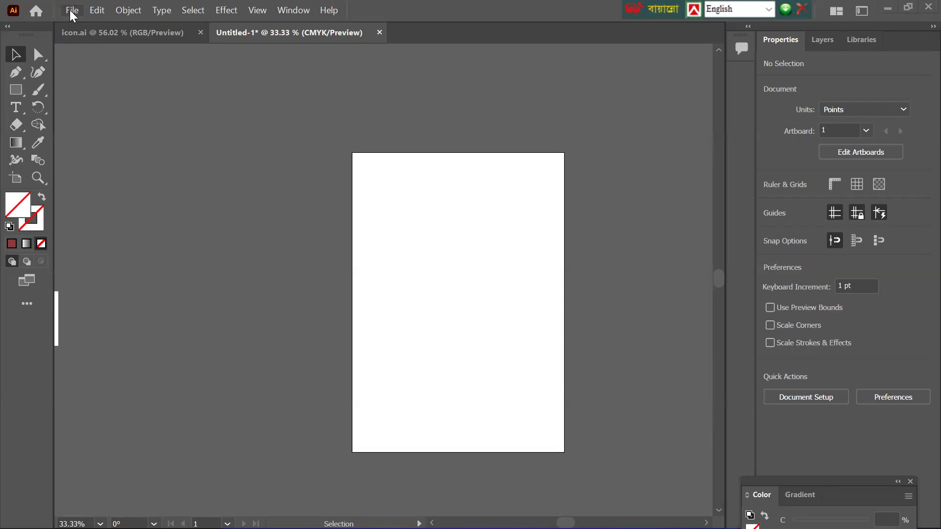
click(70, 10)
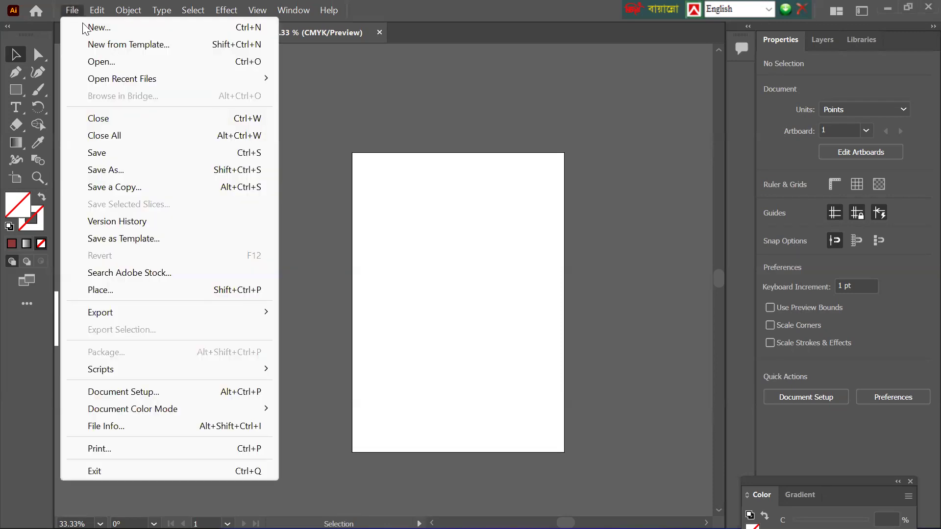
click(76, 26)
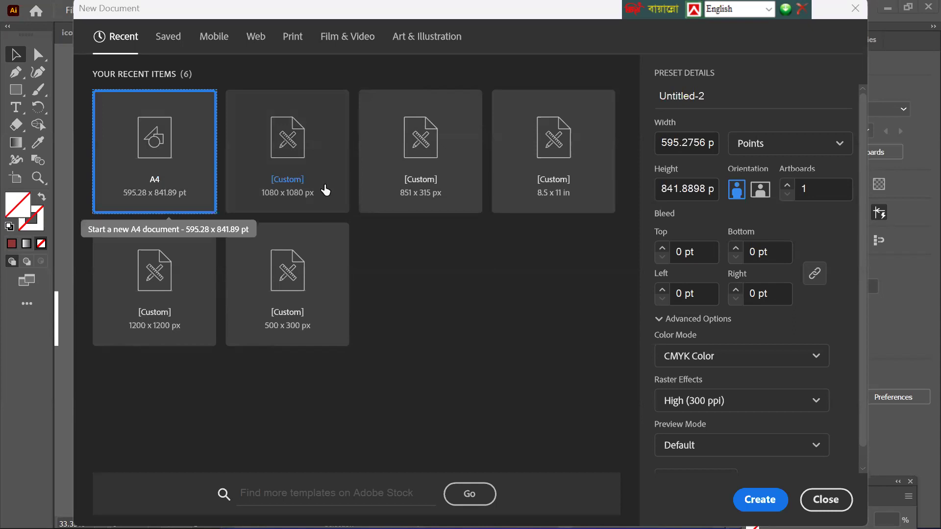
click(291, 41)
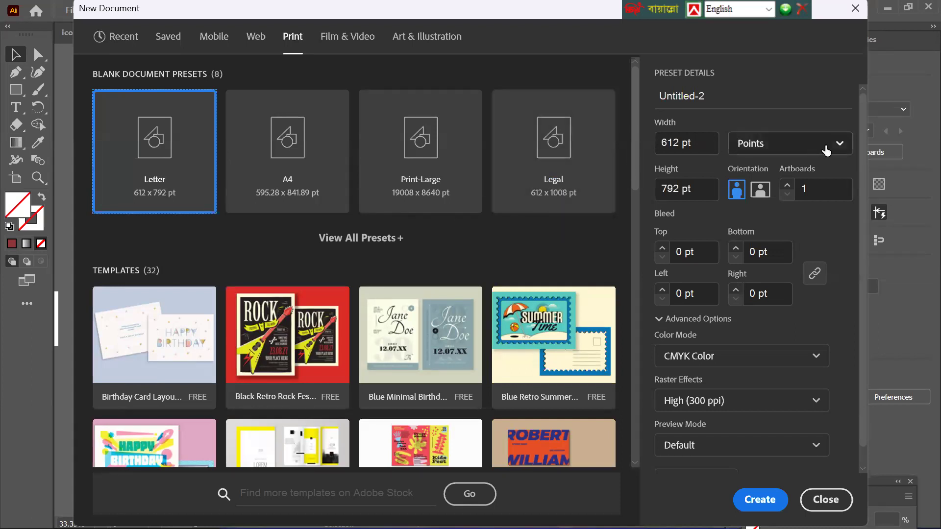
click(785, 143)
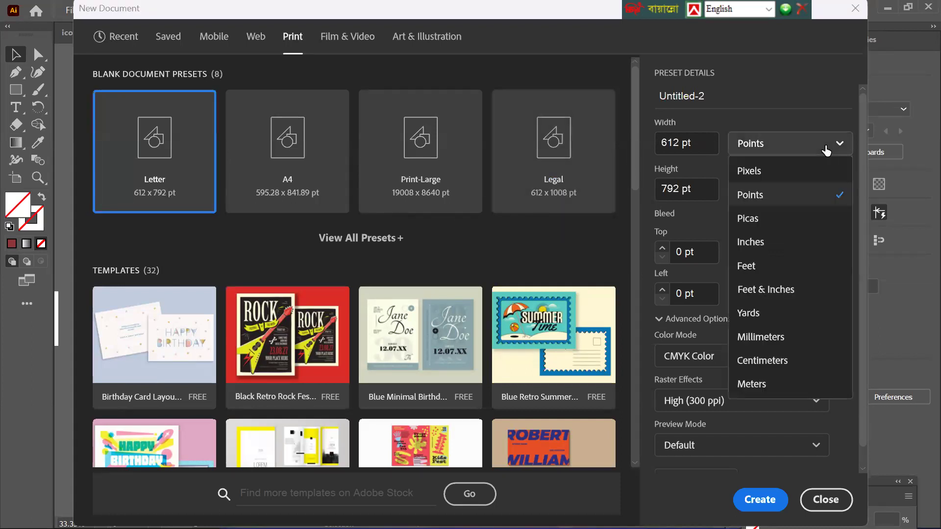
click(758, 241)
click(294, 175)
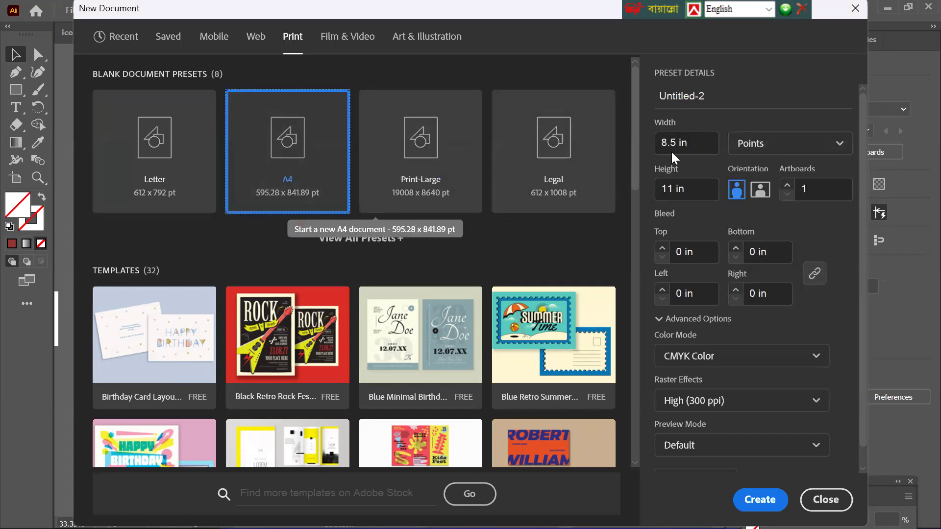
click(783, 152)
click(762, 240)
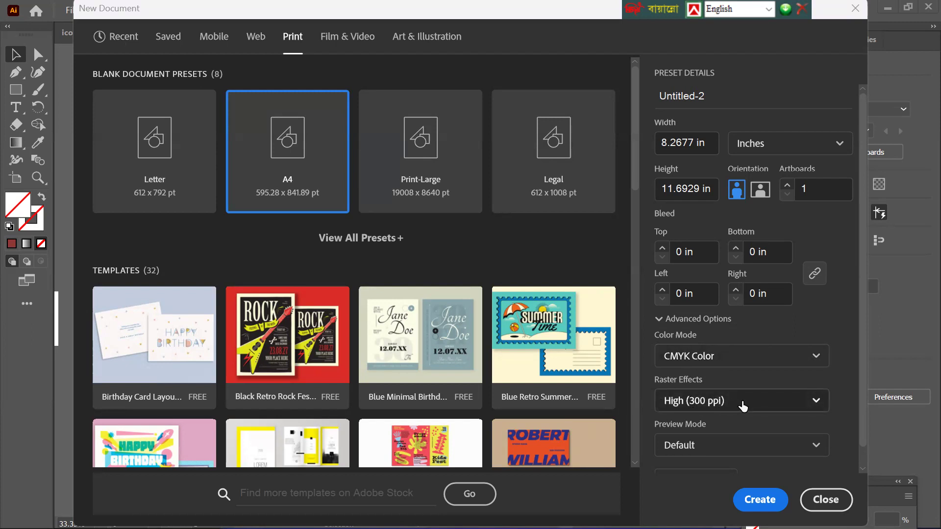
click(817, 500)
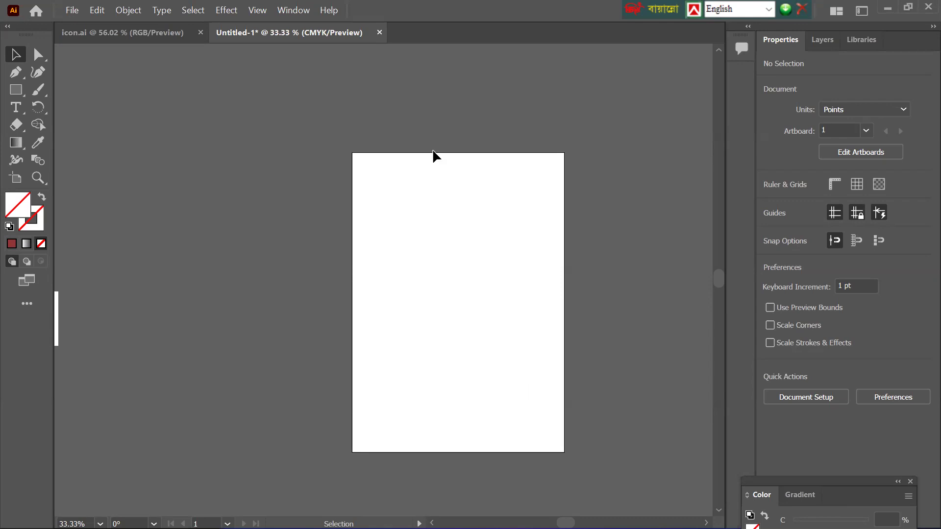
Show the rulers around the canvas
click(15, 91)
click(15, 55)
key(ctrl+r)
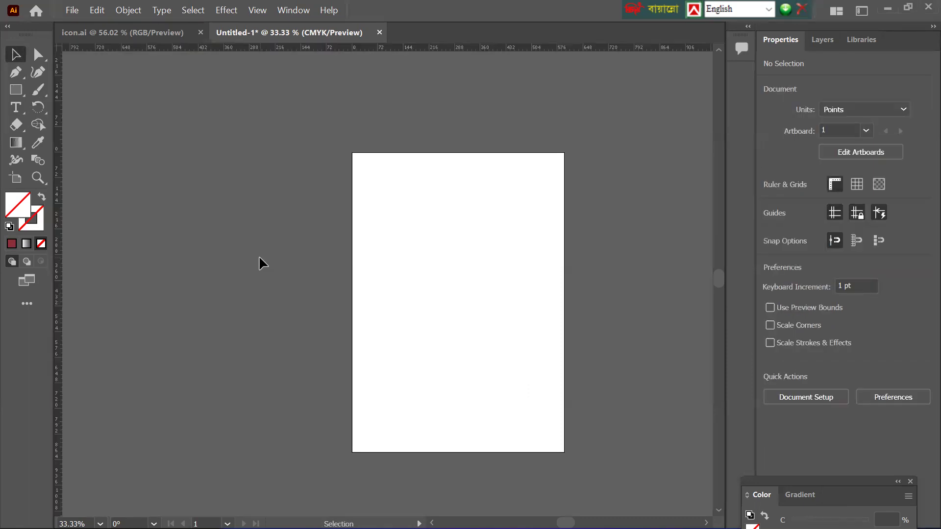
Try to place a horizontal guide near the artboard's top edge and undo it
drag(306, 45, 306, 46)
drag(316, 148, 319, 152)
scroll(331, 205, up, 1)
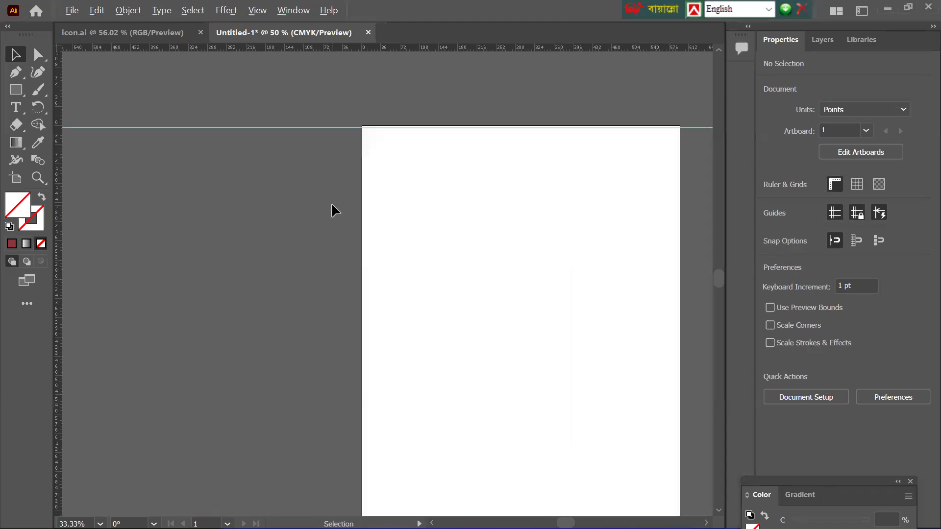
scroll(332, 211, up, 2)
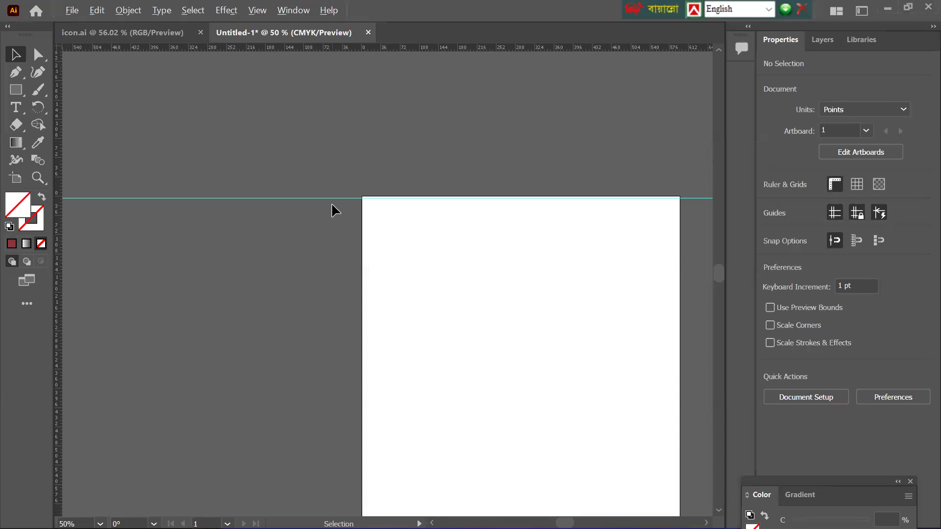
scroll(331, 210, up, 2)
scroll(332, 205, right, 5)
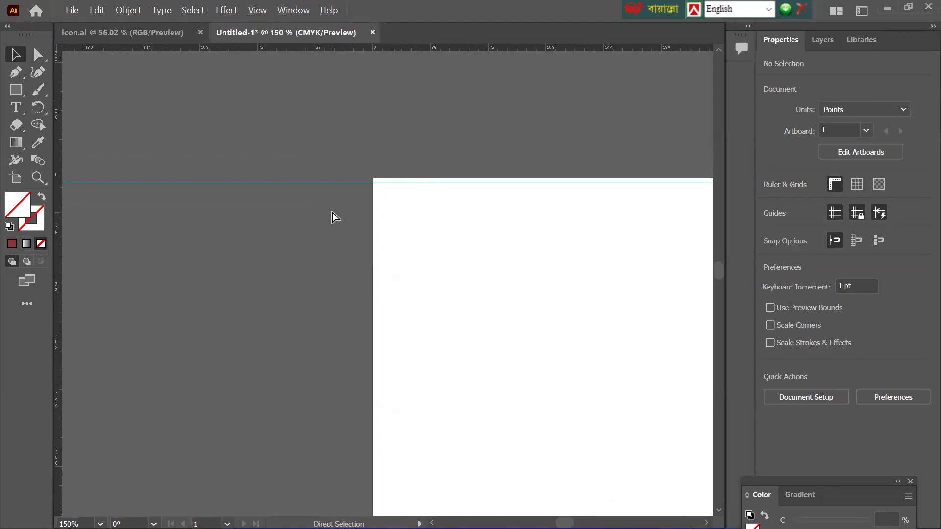
scroll(331, 216, up, 2)
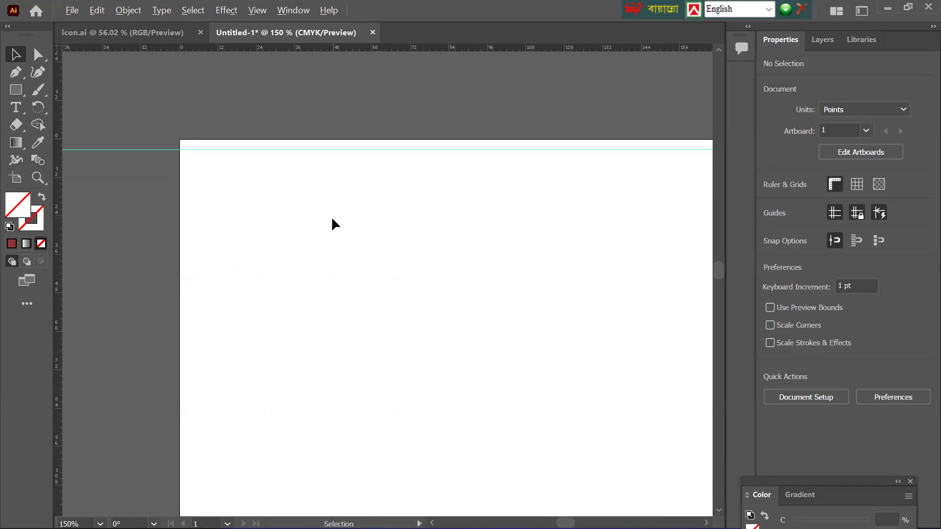
scroll(332, 214, up, 1)
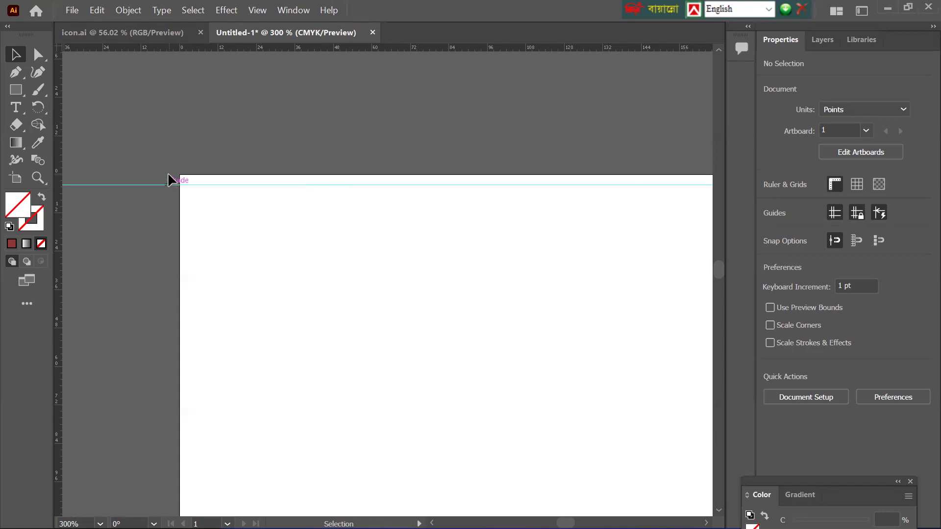
key(ctrl)
key(ctrl+z)
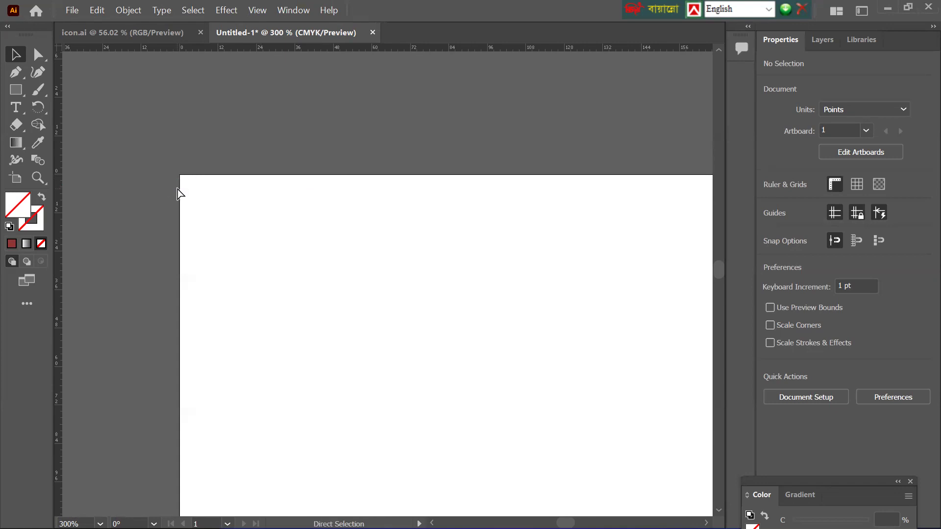
Place a horizontal guide along the artboard's top edge and a vertical guide along its left edge
drag(226, 49, 215, 174)
drag(58, 242, 177, 248)
drag(179, 252, 180, 253)
Place a vertical guide along the artboard's right edge
scroll(224, 260, right, 1)
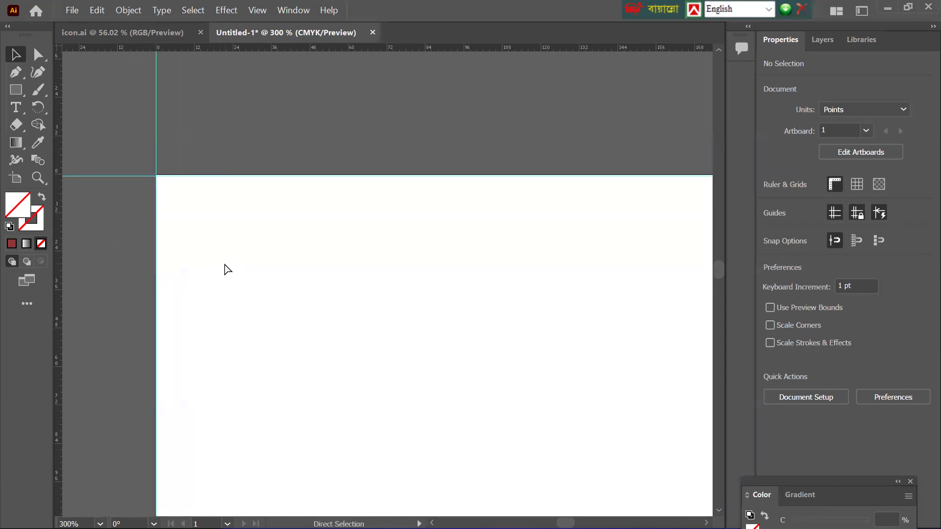
scroll(226, 267, right, 8)
scroll(226, 274, right, 9)
scroll(231, 289, right, 10)
scroll(233, 286, right, 1)
drag(60, 252, 618, 296)
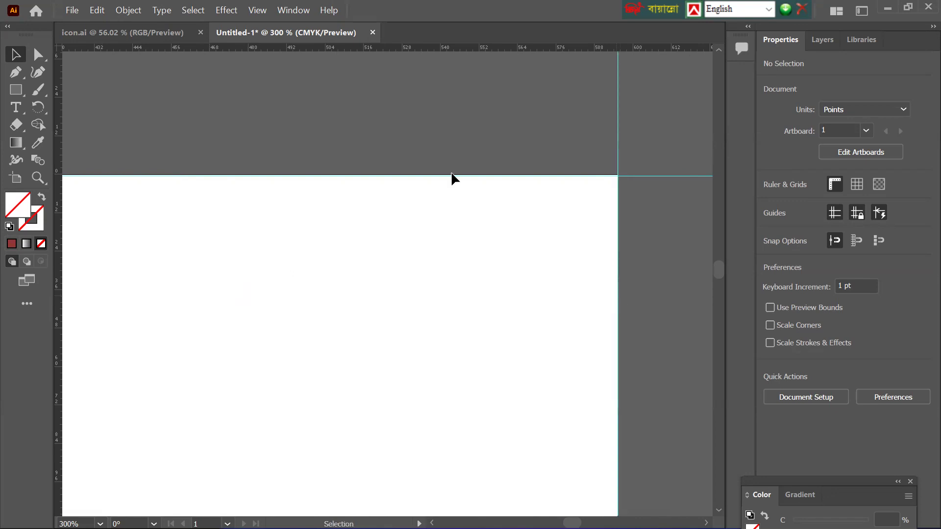
Place a horizontal guide along the artboard's bottom edge
scroll(400, 296, down, 3)
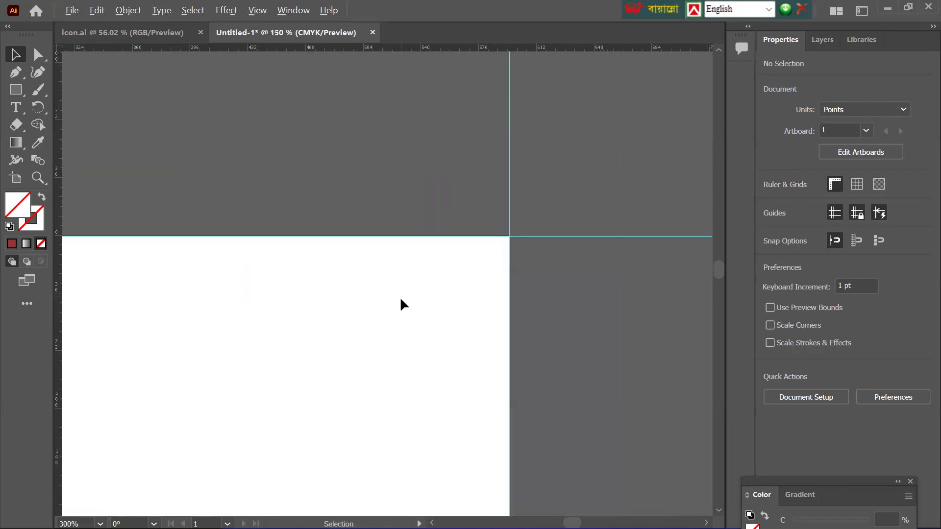
scroll(307, 308, down, 5)
scroll(300, 314, left, 1)
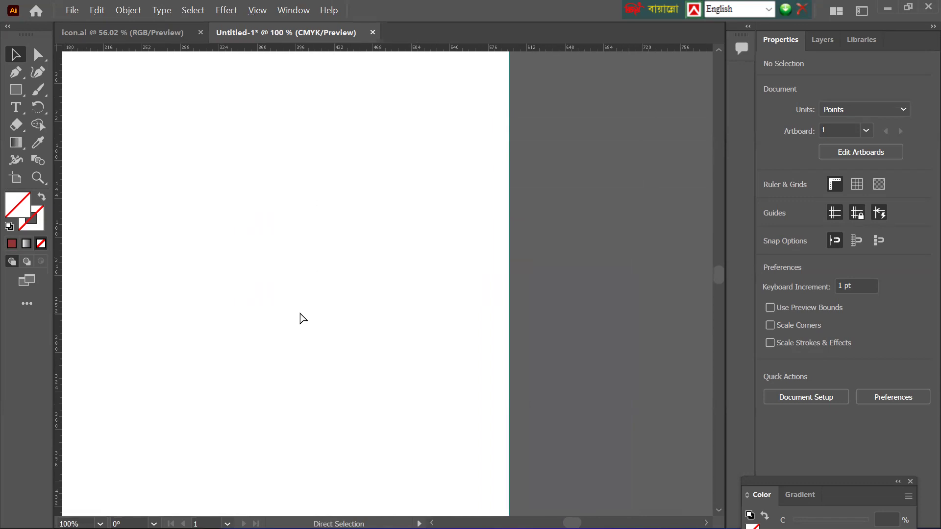
scroll(299, 314, left, 1)
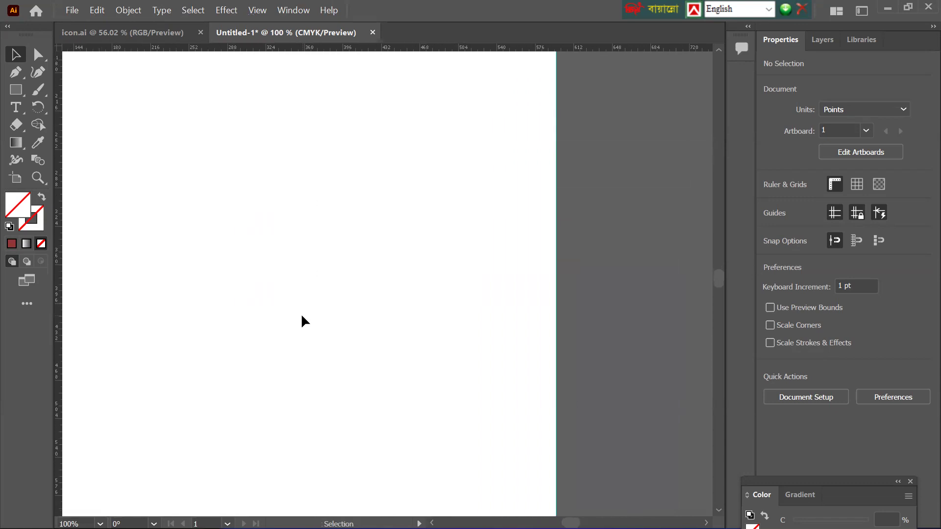
scroll(302, 316, right, 1)
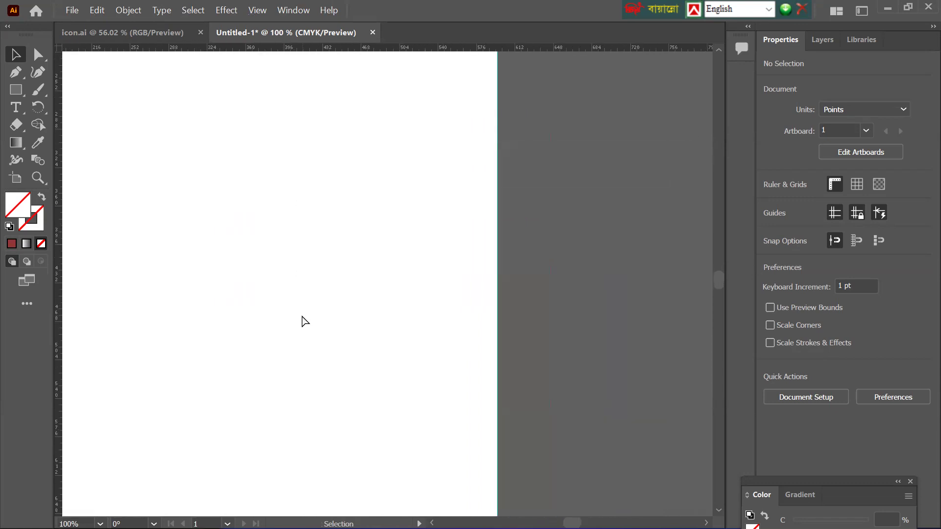
scroll(302, 316, left, 1)
scroll(302, 316, left, 1)
scroll(302, 317, down, 2)
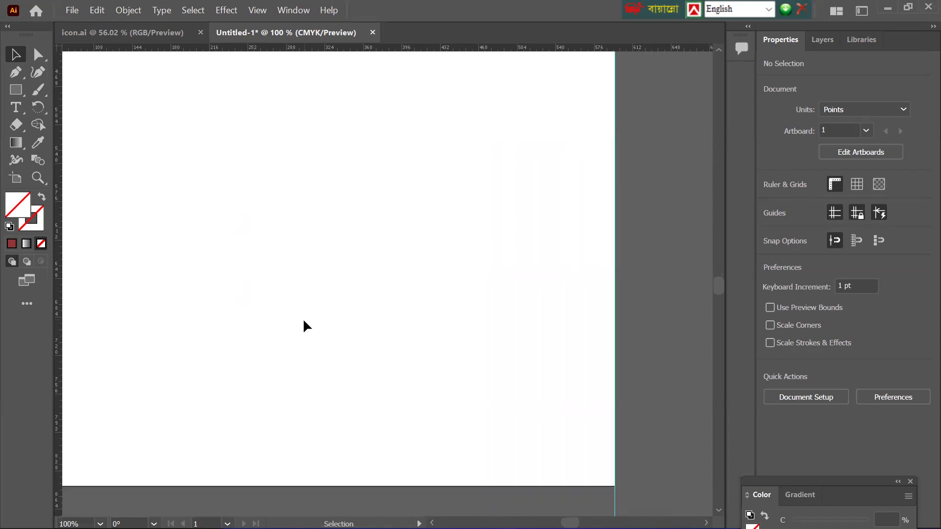
drag(307, 48, 310, 404)
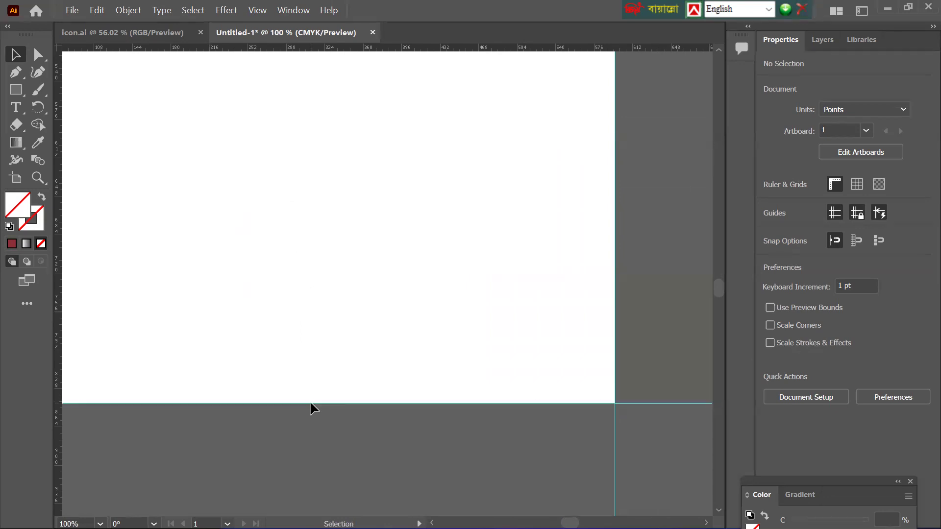
Draw a rectangle covering the whole artboard between the four guides, about 595 by 842 pt, and deselect it
scroll(310, 400, down, 4)
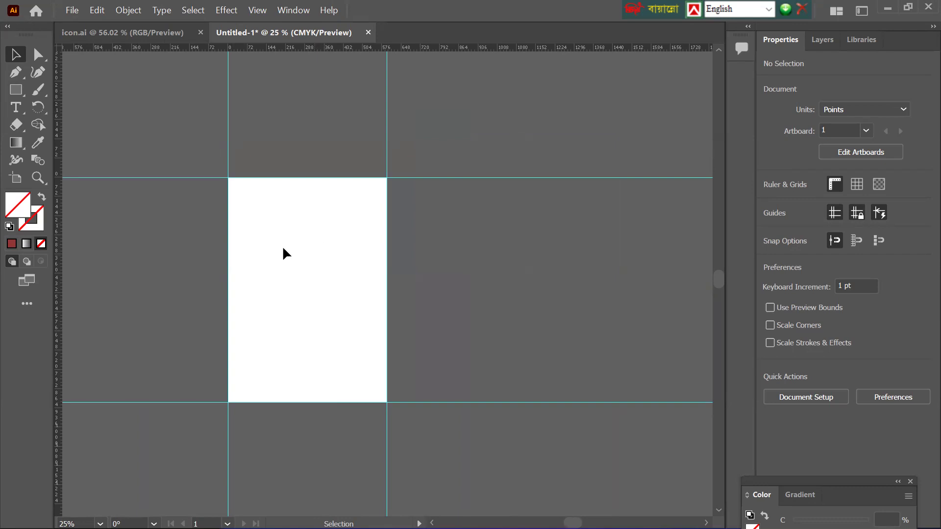
click(17, 91)
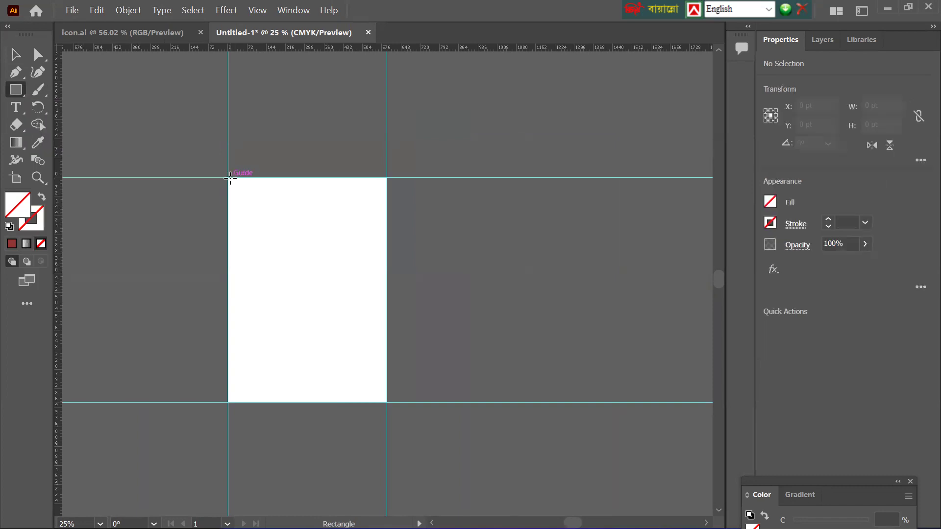
drag(228, 177, 387, 402)
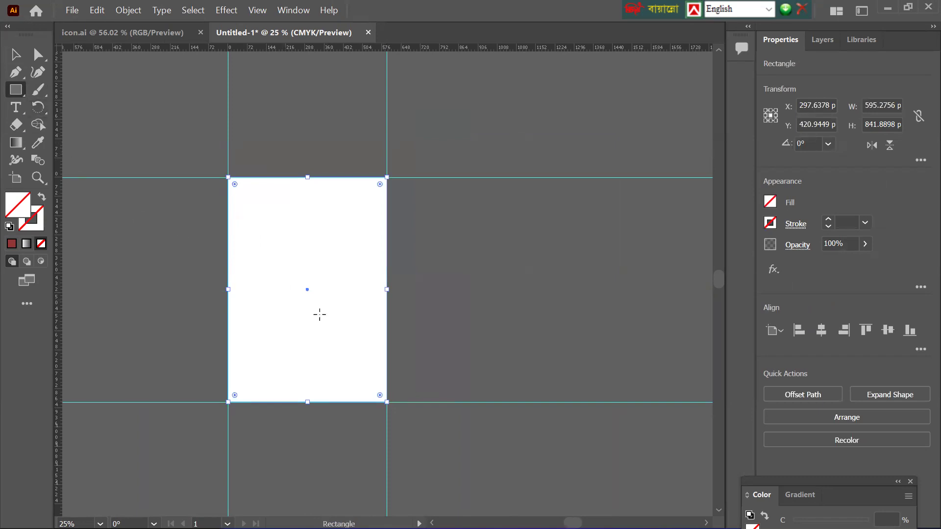
key(ctrl+shift+a)
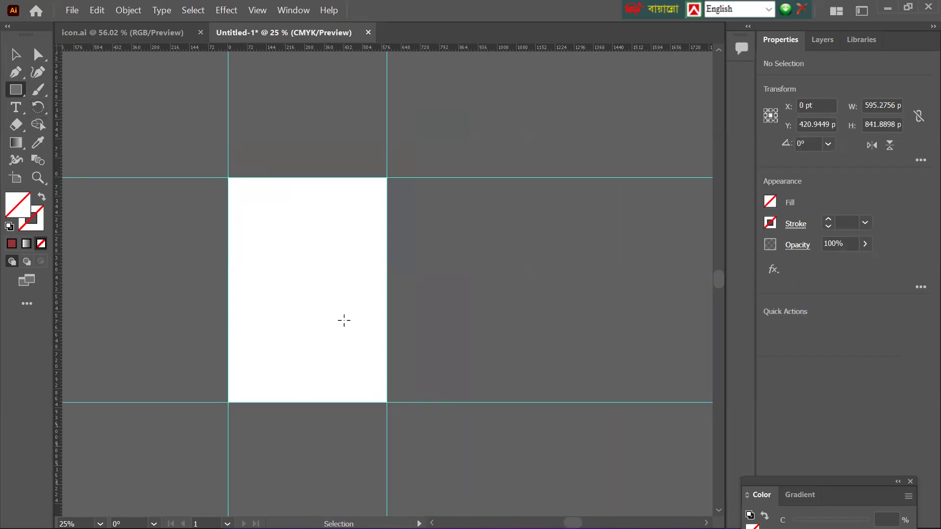
Create a square on the artboard with a width and height of .5 in using the Rectangle tool
click(269, 264)
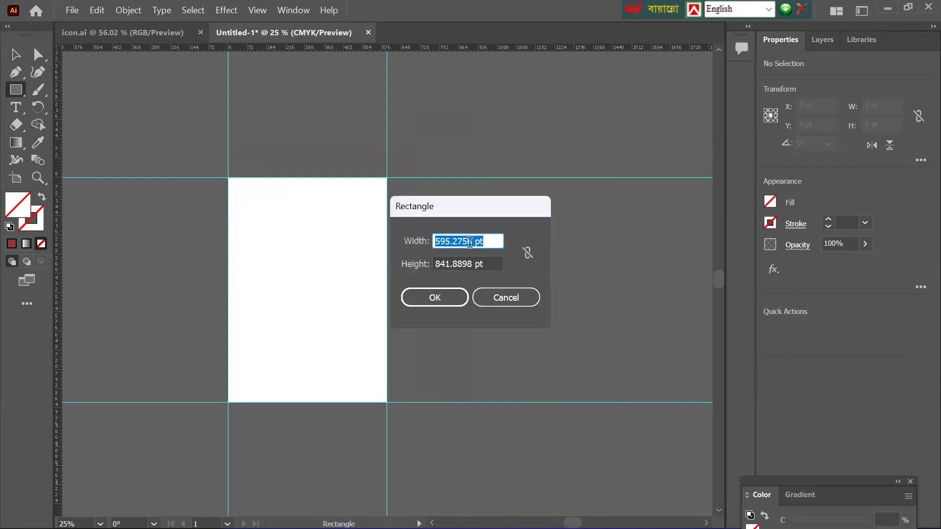
drag(485, 241, 427, 239)
key(BackSpace)
text(.5 in)
drag(486, 240, 412, 245)
drag(496, 263, 425, 268)
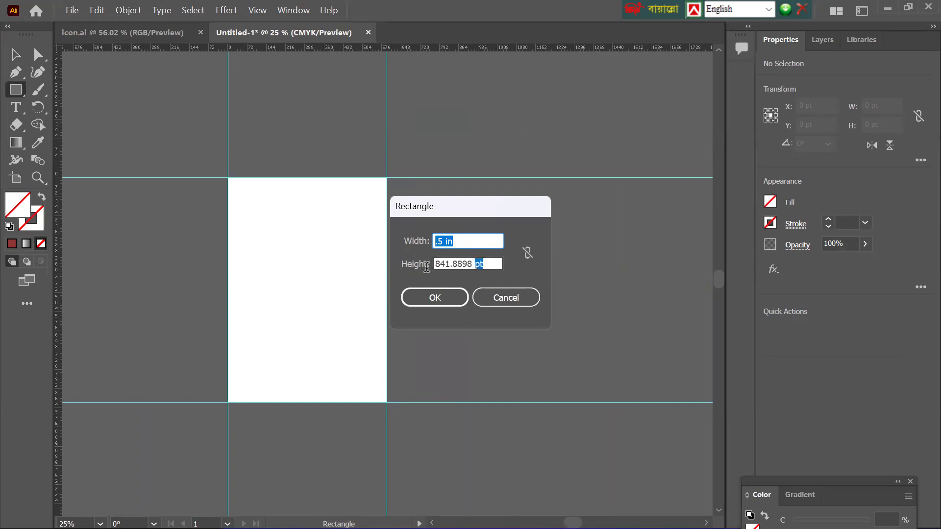
text(.5 in)
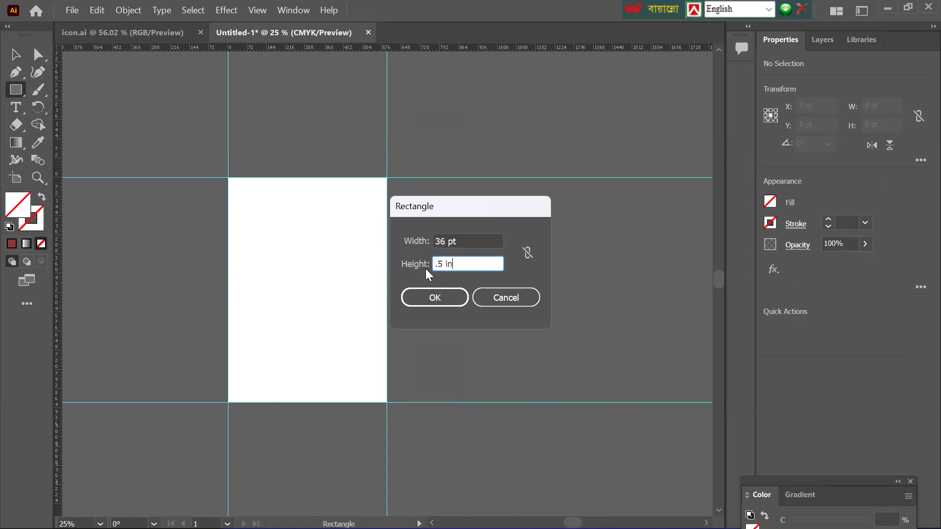
click(448, 298)
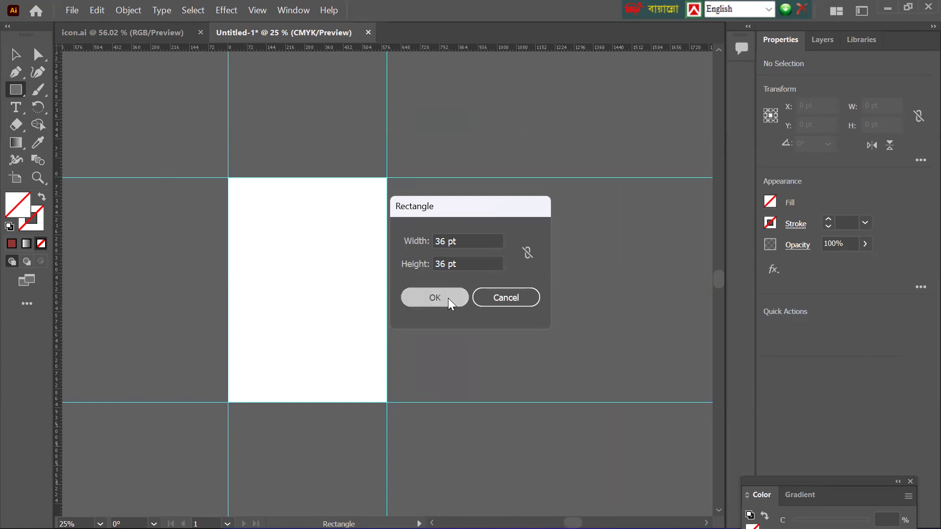
Fill the small square with red
double_click(14, 205)
click(237, 198)
click(447, 167)
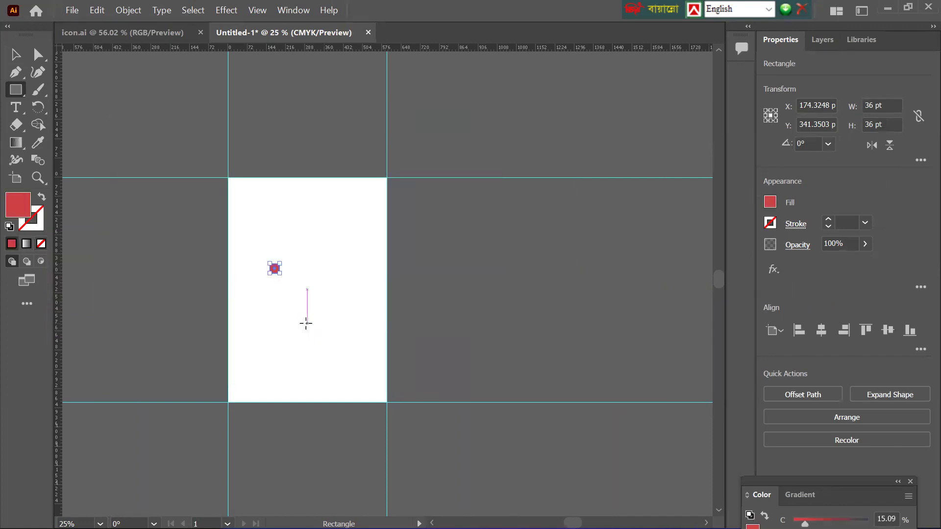
Move the red square into the artboard's top-left corner, against the top and left guides
scroll(305, 323, up, 3)
scroll(305, 323, up, 3)
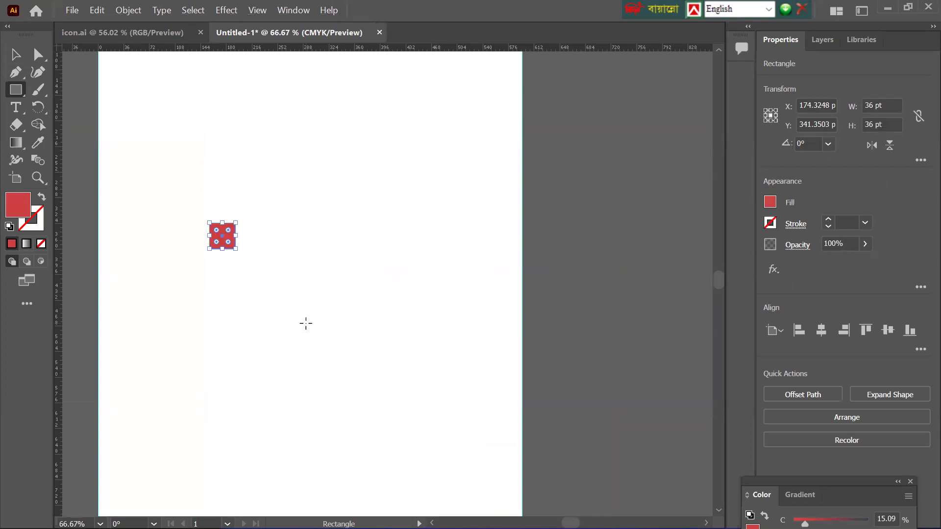
click(16, 54)
scroll(213, 275, up, 3)
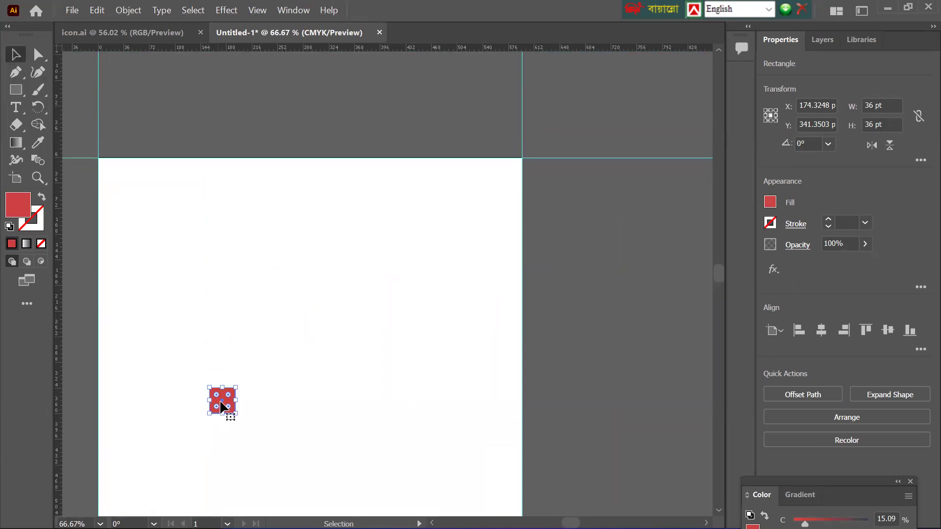
drag(221, 402, 112, 175)
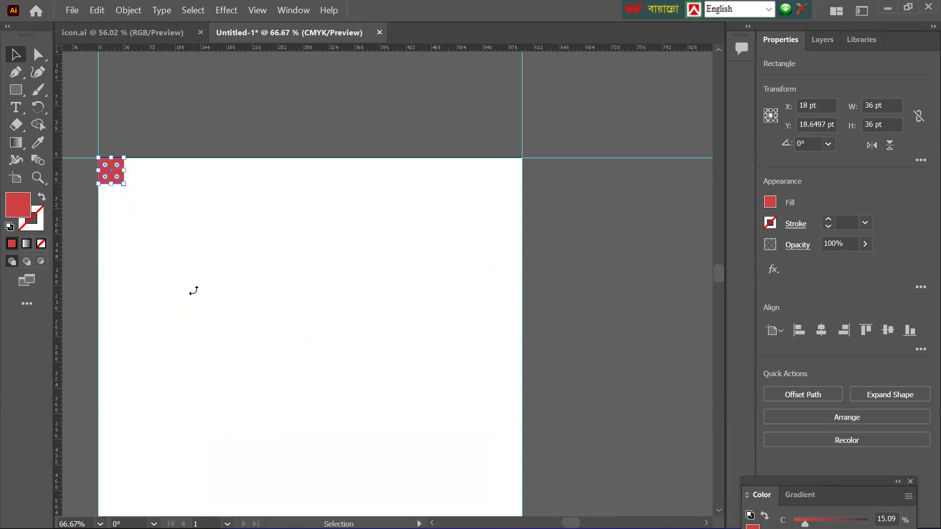
scroll(194, 291, up, 3)
scroll(261, 387, up, 8)
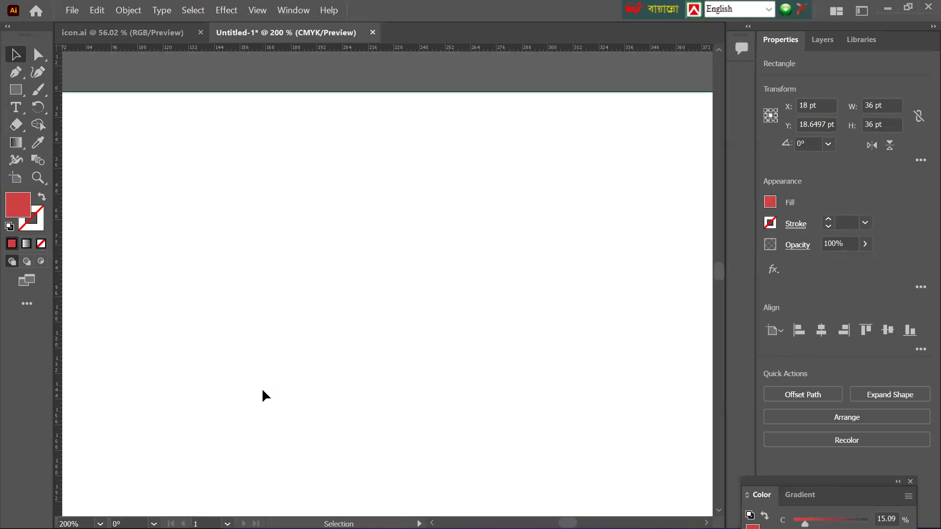
Place a horizontal guide along the red square's lower edge and a vertical guide along its inner side edge
scroll(262, 395, left, 5)
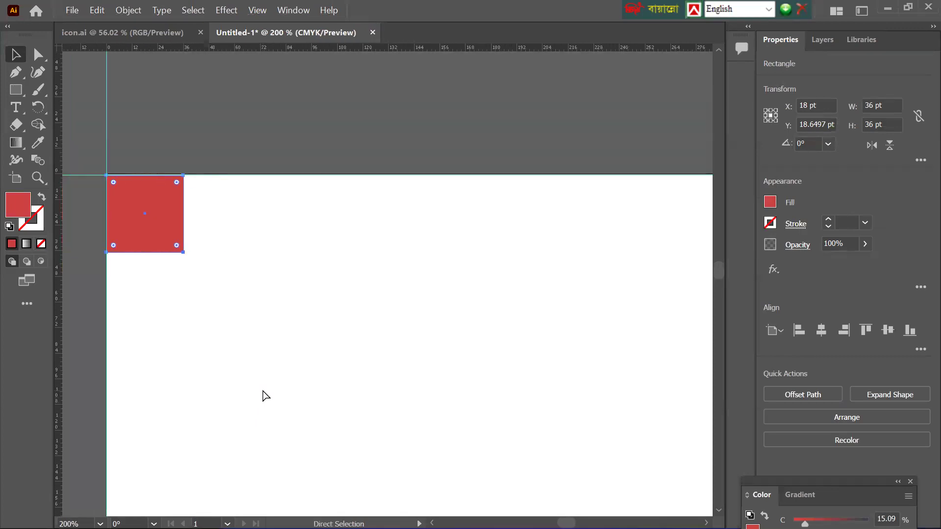
key(ctrl+shift+b)
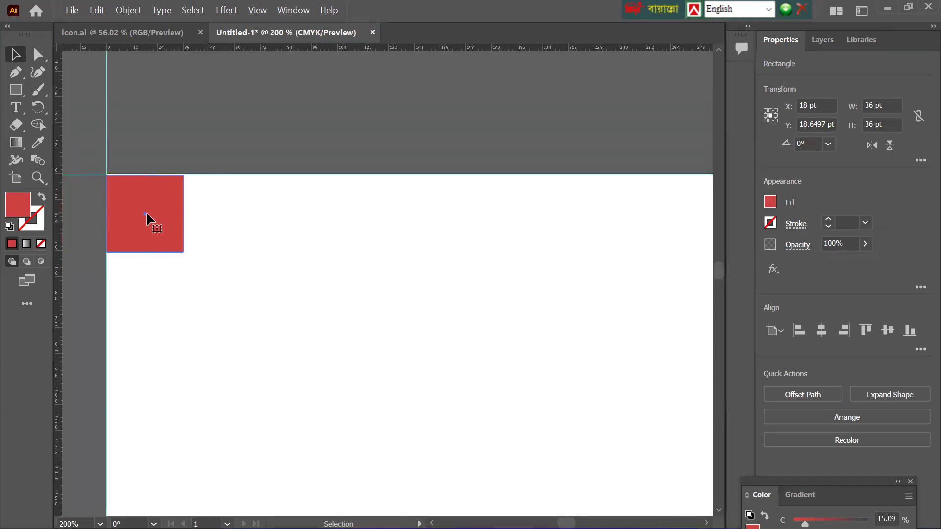
key(ctrl+shift+b)
drag(317, 48, 279, 252)
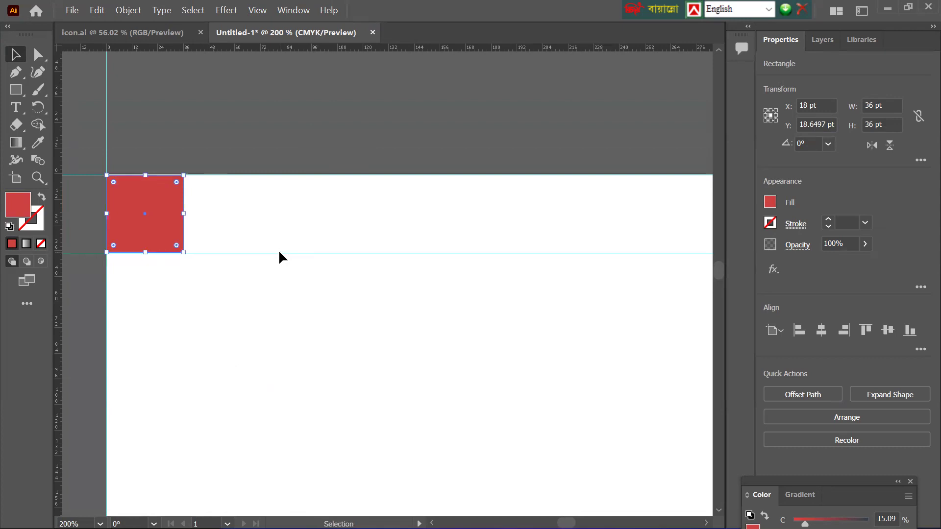
drag(58, 208, 183, 228)
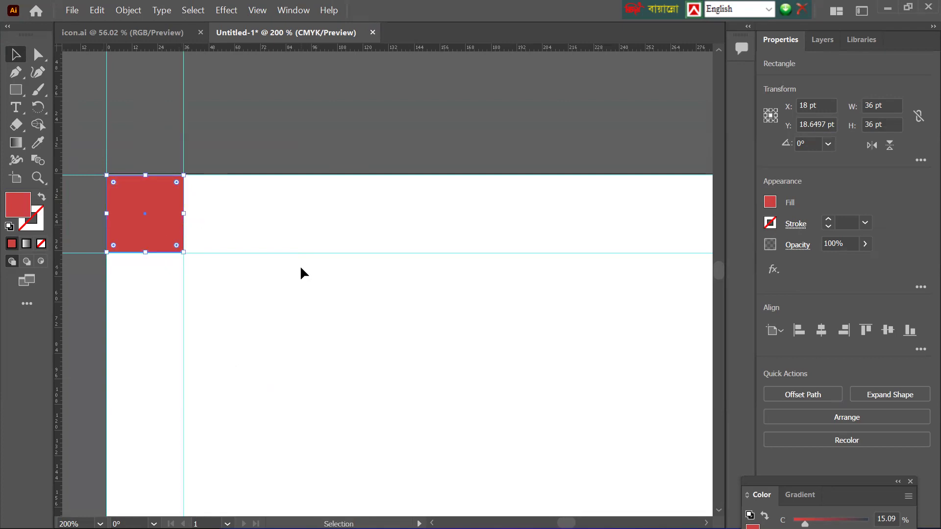
Move the red square into the artboard's bottom-right corner, against the bottom and right guides
scroll(301, 267, down, 5)
scroll(301, 267, down, 2)
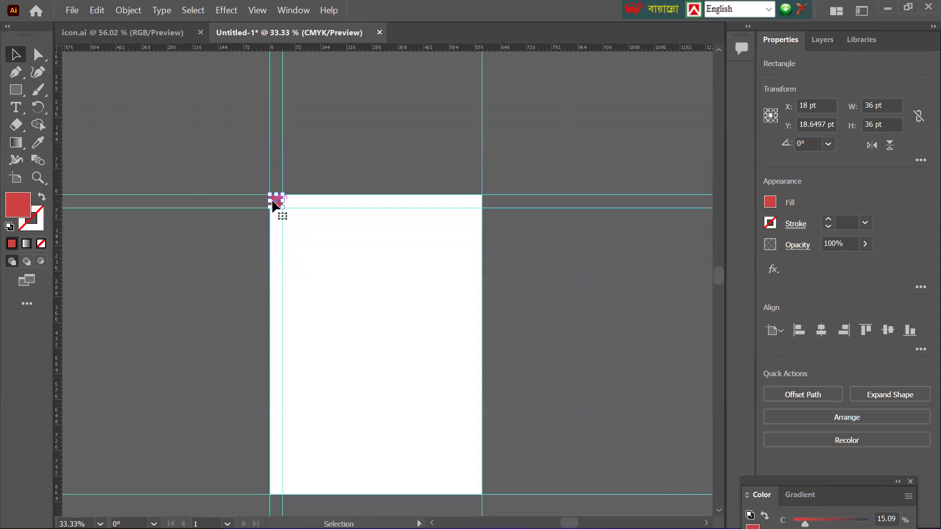
drag(274, 205, 473, 484)
scroll(455, 457, up, 1)
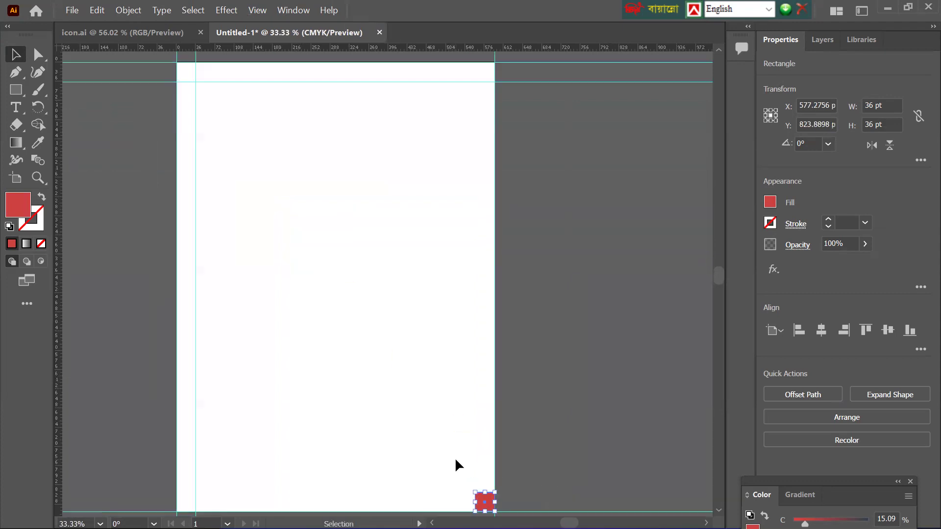
Place guides along the red square's left and top edges, and delete the square
scroll(454, 457, up, 4)
scroll(454, 457, up, 1)
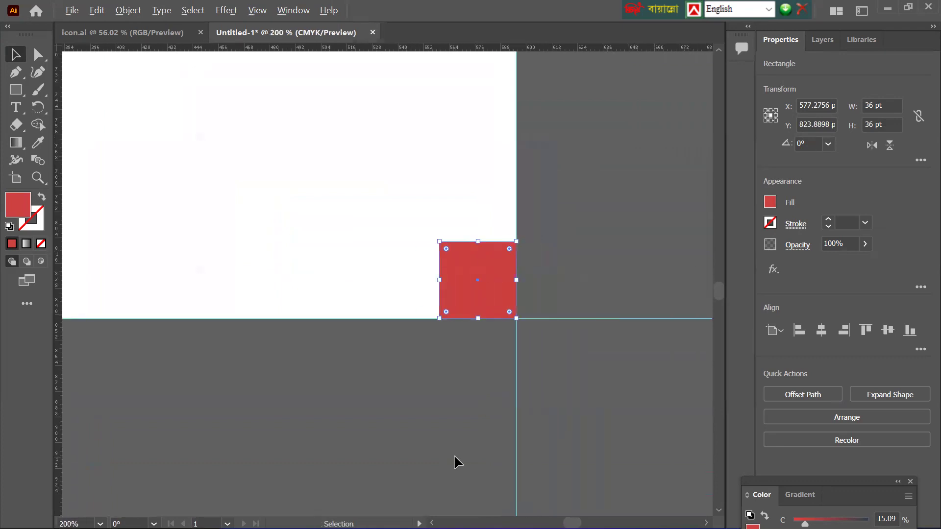
scroll(453, 462, up, 2)
scroll(454, 462, up, 3)
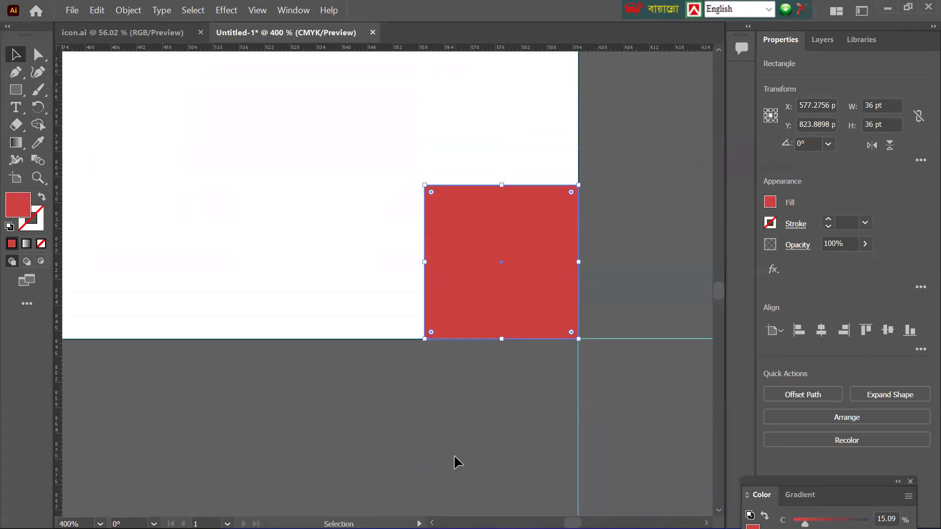
drag(56, 266, 424, 325)
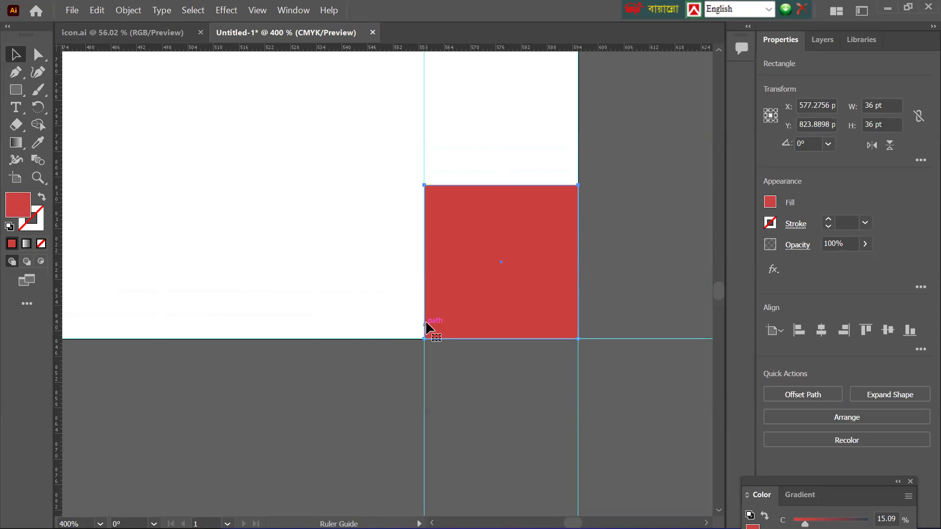
drag(454, 50, 459, 185)
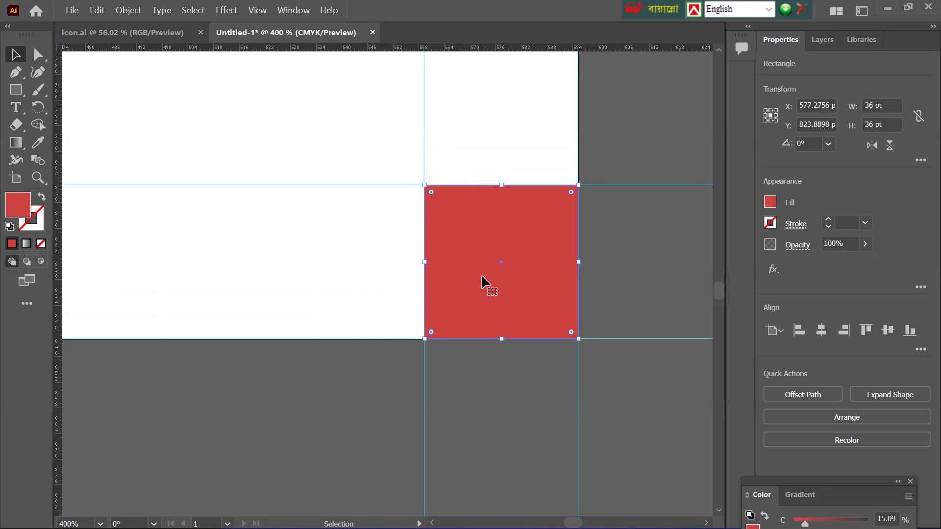
key(Delete)
Examine the margin guides around the whole artboard
scroll(378, 294, down, 2)
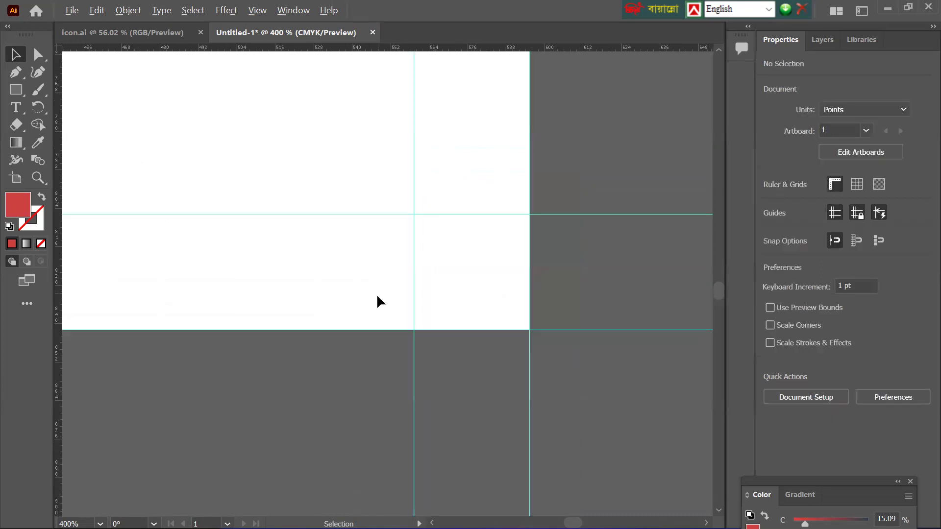
scroll(378, 298, left, 4)
scroll(378, 298, up, 4)
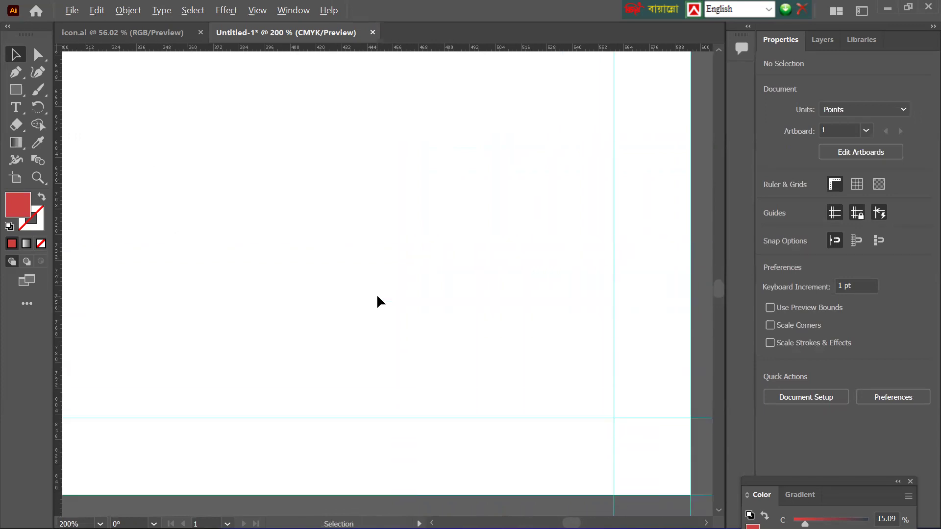
scroll(377, 297, right, 3)
scroll(377, 296, down, 3)
scroll(377, 300, down, 2)
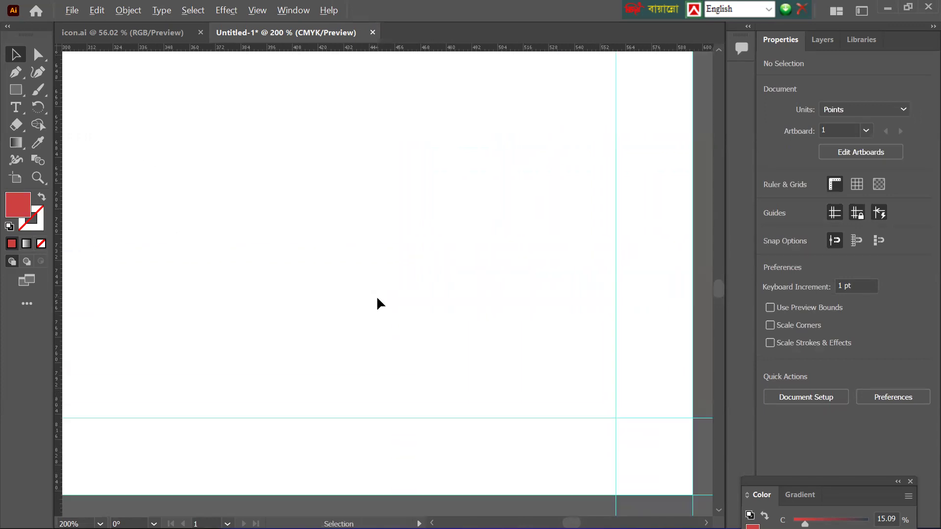
scroll(378, 299, left, 4)
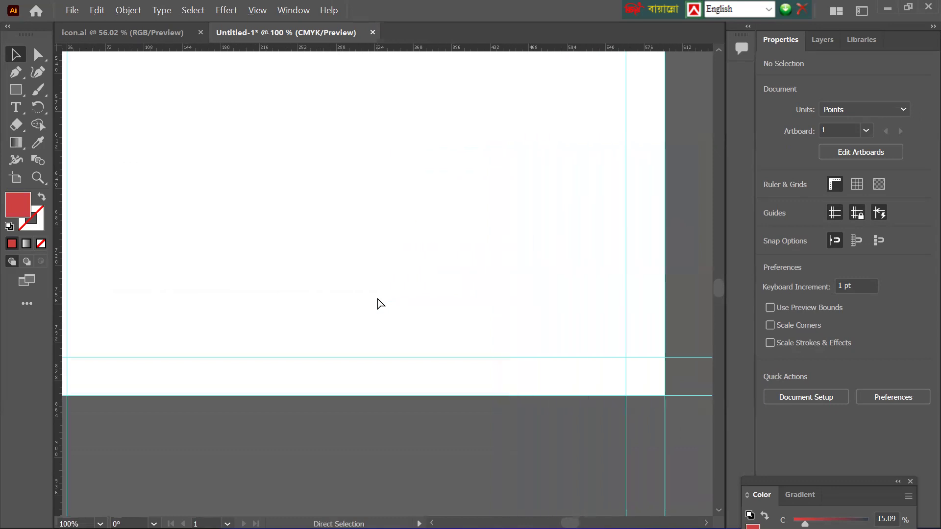
scroll(377, 299, up, 5)
scroll(376, 295, up, 2)
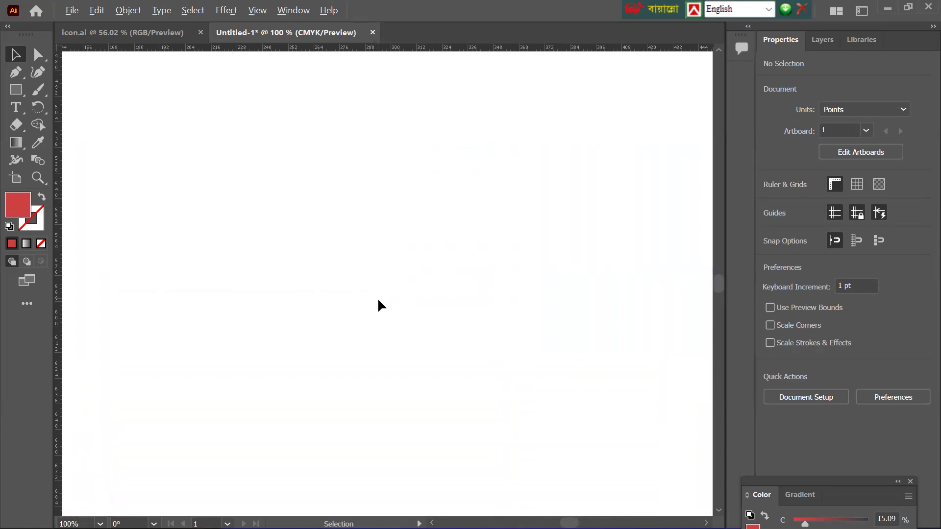
scroll(377, 297, down, 5)
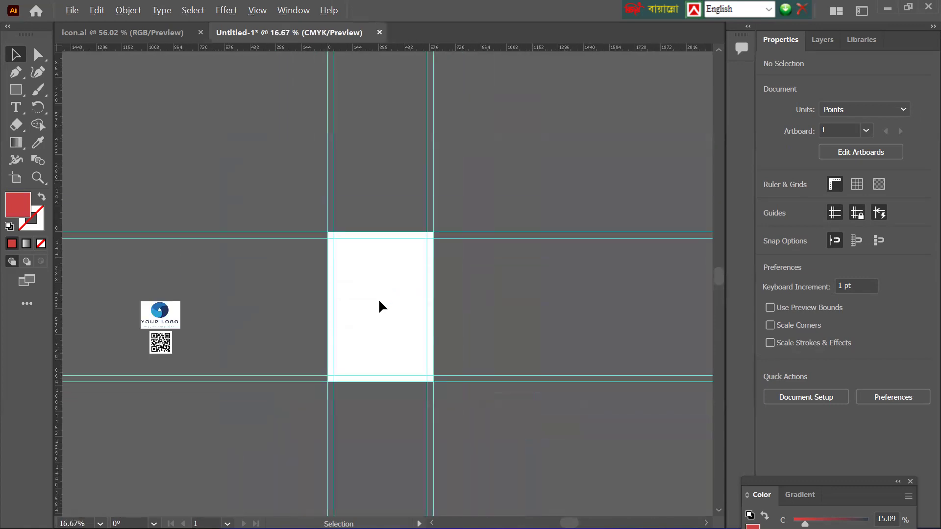
scroll(379, 302, down, 2)
scroll(379, 301, up, 2)
scroll(380, 301, up, 3)
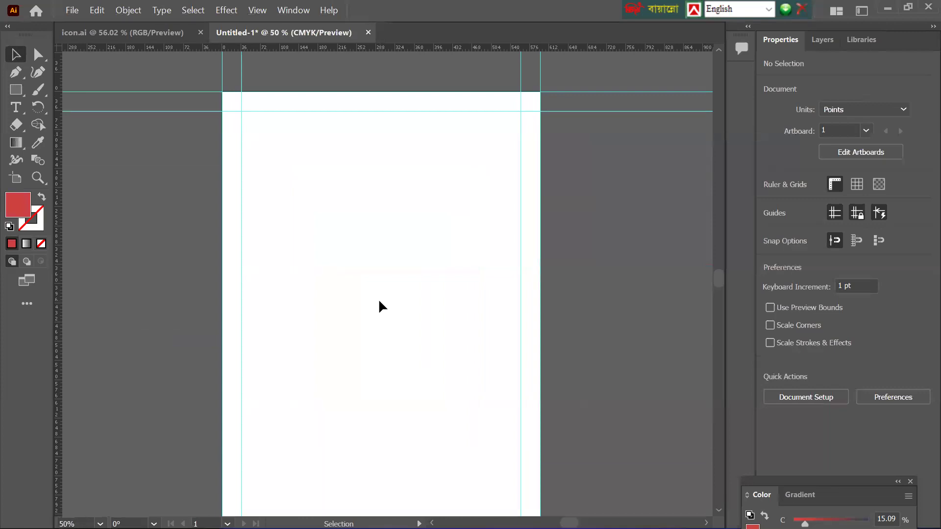
scroll(379, 301, up, 2)
scroll(379, 301, up, 2)
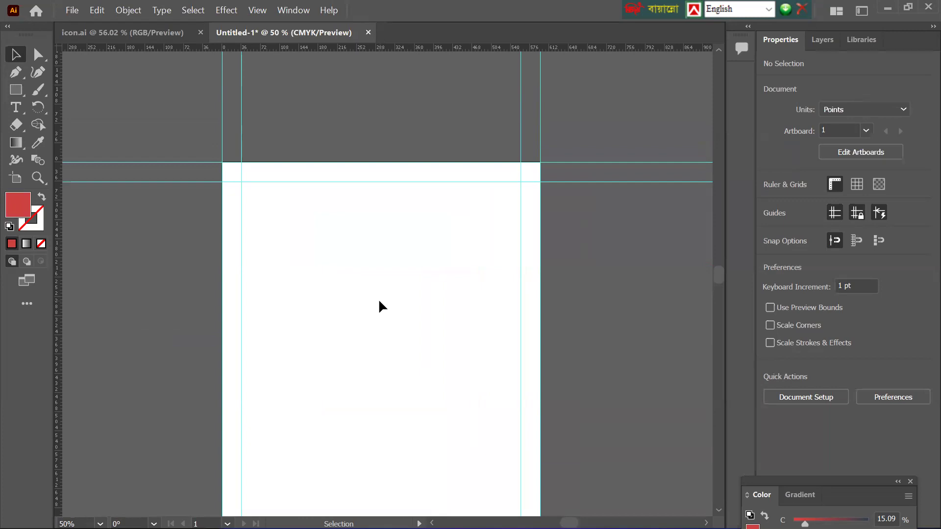
scroll(379, 301, up, 1)
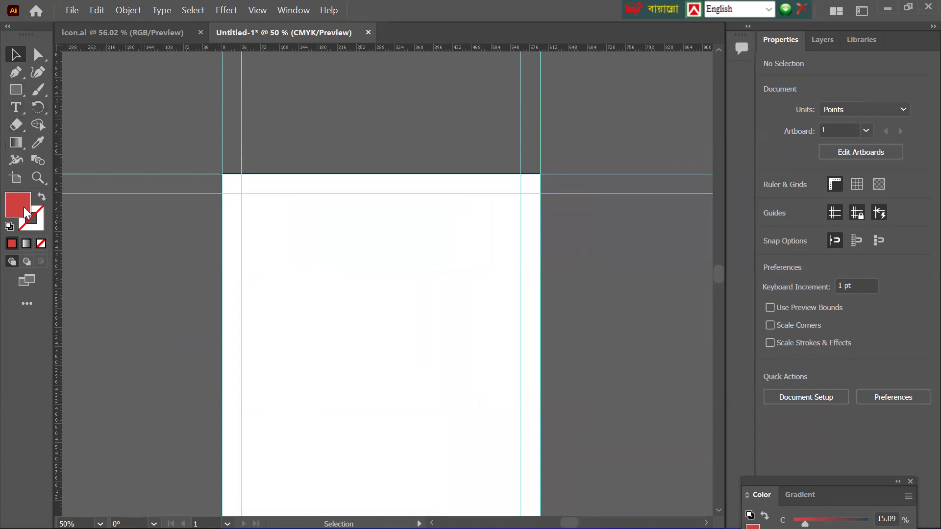
Draw a red rectangle about 442 by 41 pt near the page top, starting at the artboard's left edge
key(m)
scroll(279, 267, up, 1)
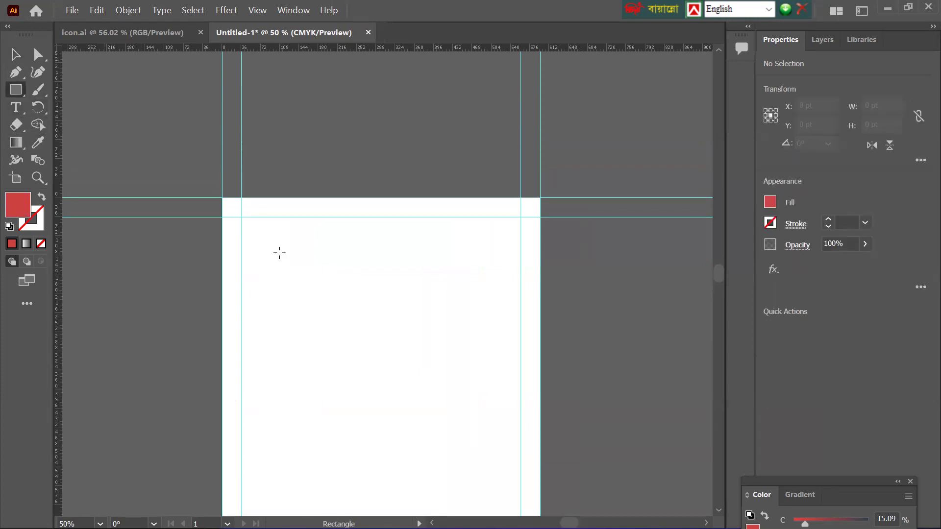
drag(222, 213, 458, 235)
Add a thin copy of the red bar just below it, about 6.4 pt high and of equal width
click(15, 53)
drag(299, 228, 344, 245)
scroll(345, 280, up, 1)
scroll(346, 277, up, 2)
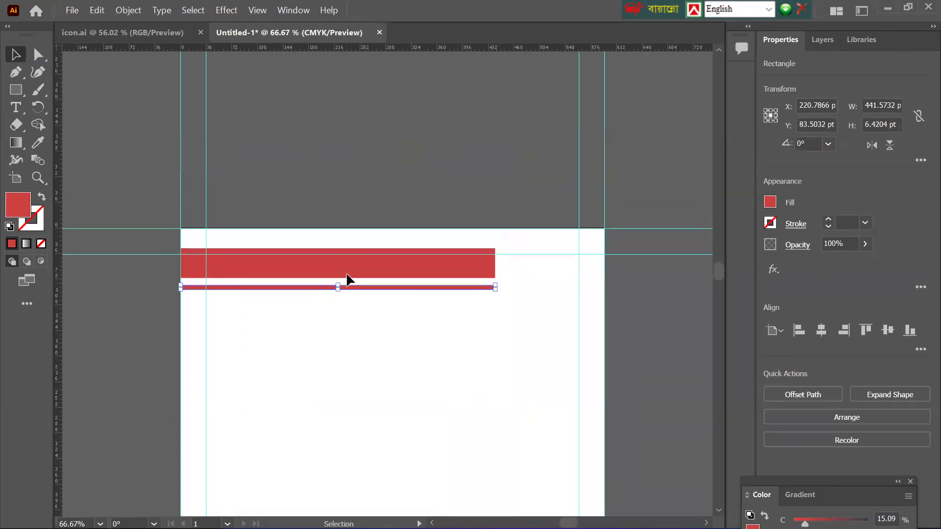
Shift the thick red bar slightly up and move the thin bar up to narrow the gap between them
drag(343, 263, 344, 259)
click(342, 287)
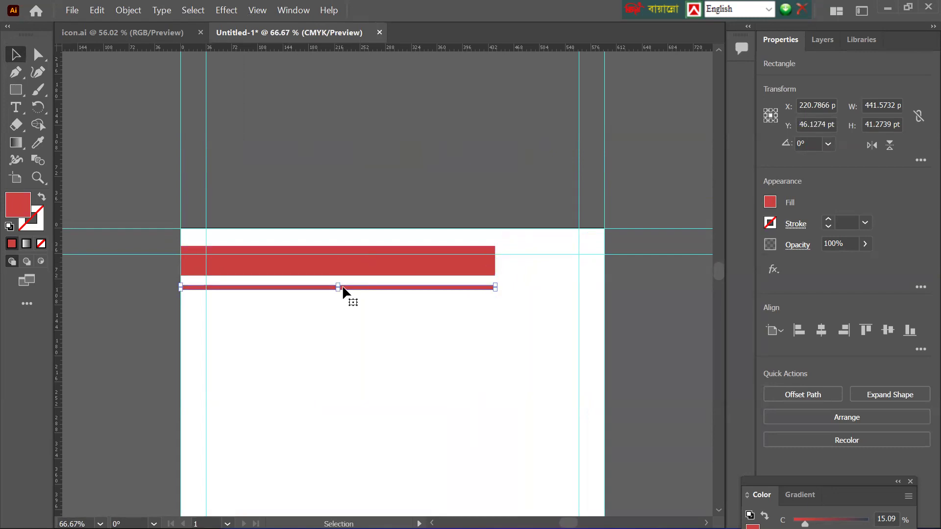
drag(353, 287, 353, 281)
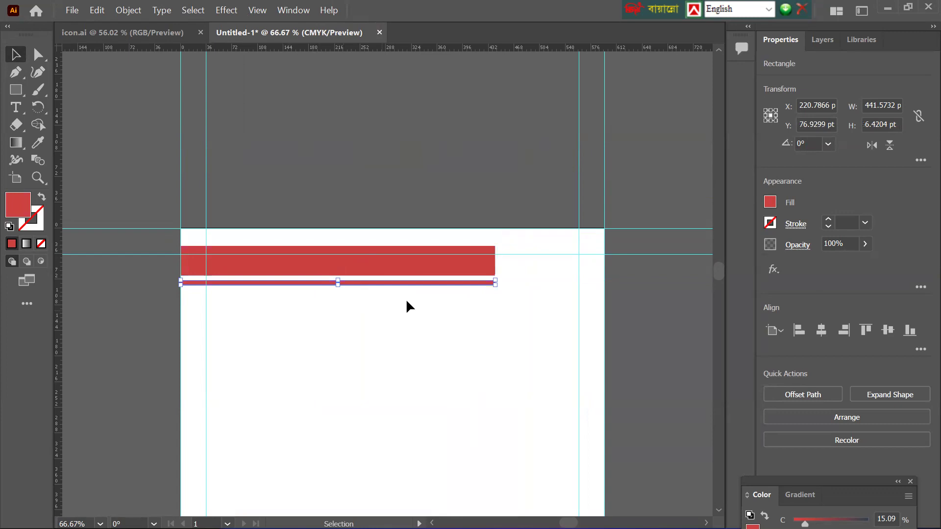
Shorten both red bars from their right ends to a matching width of about 389 pt
click(418, 269)
drag(495, 262, 458, 261)
click(472, 282)
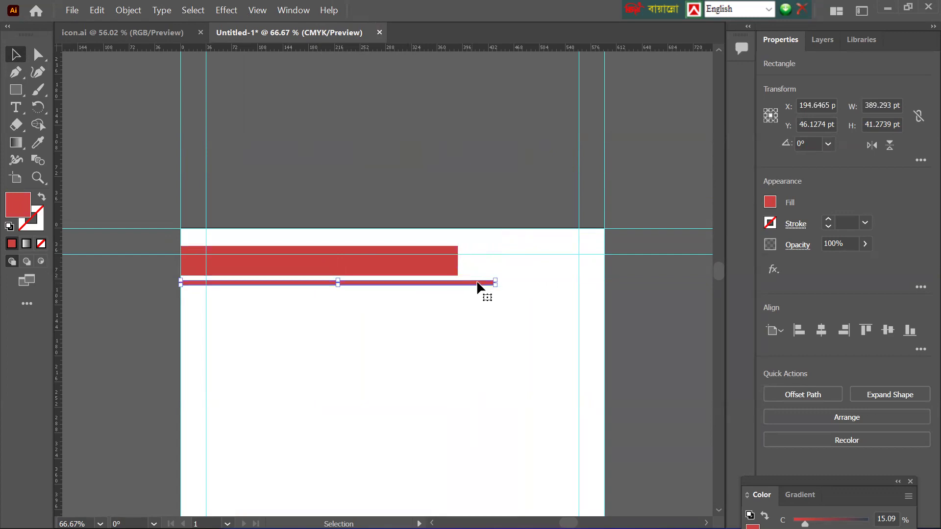
scroll(489, 281, up, 4)
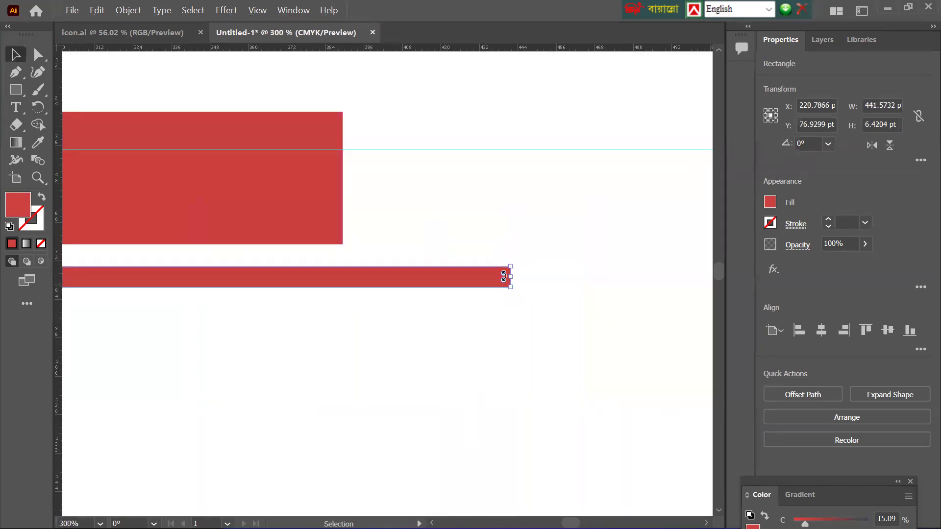
drag(509, 275, 344, 272)
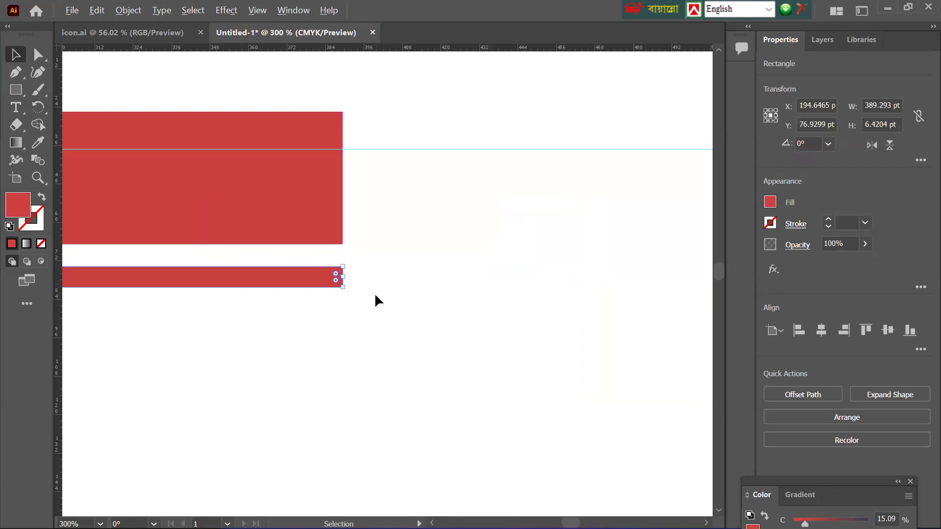
Copy the thick red bar to the page's right side, lower than the original, and shorten it to about 165 pt, ending at the artboard edge
scroll(374, 292, down, 3)
scroll(378, 308, down, 1)
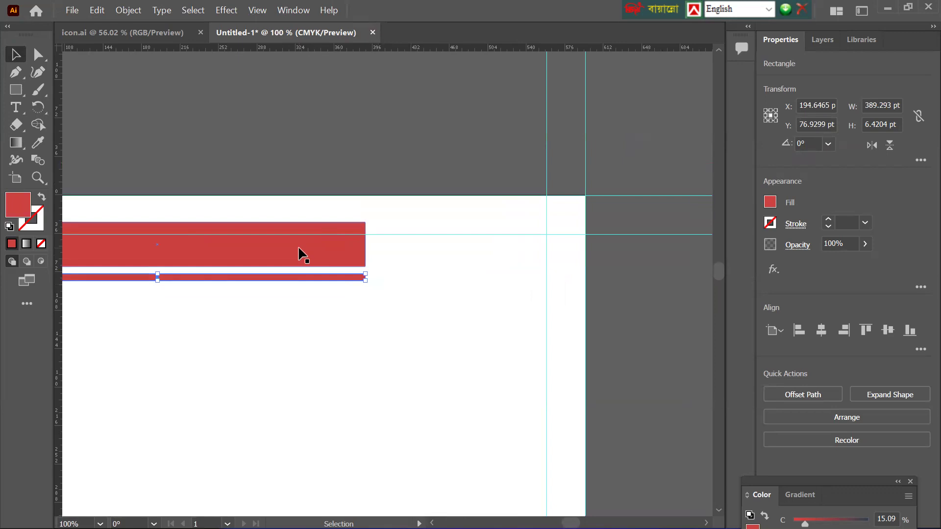
alt+drag(297, 248, 621, 322)
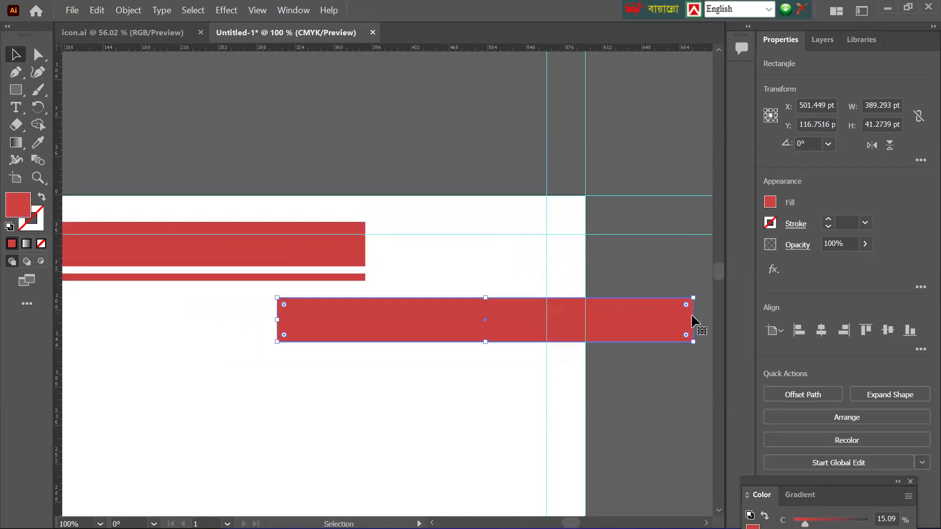
drag(695, 319, 559, 320)
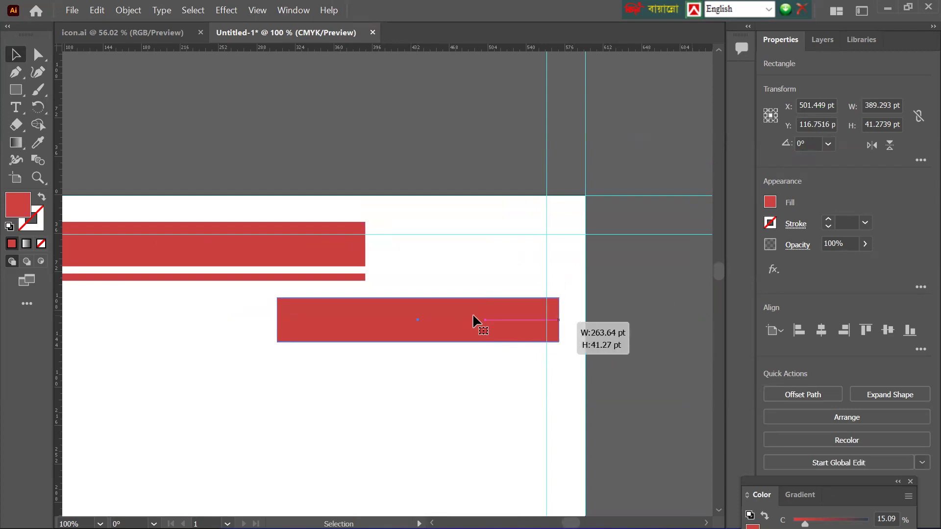
drag(423, 316, 556, 296)
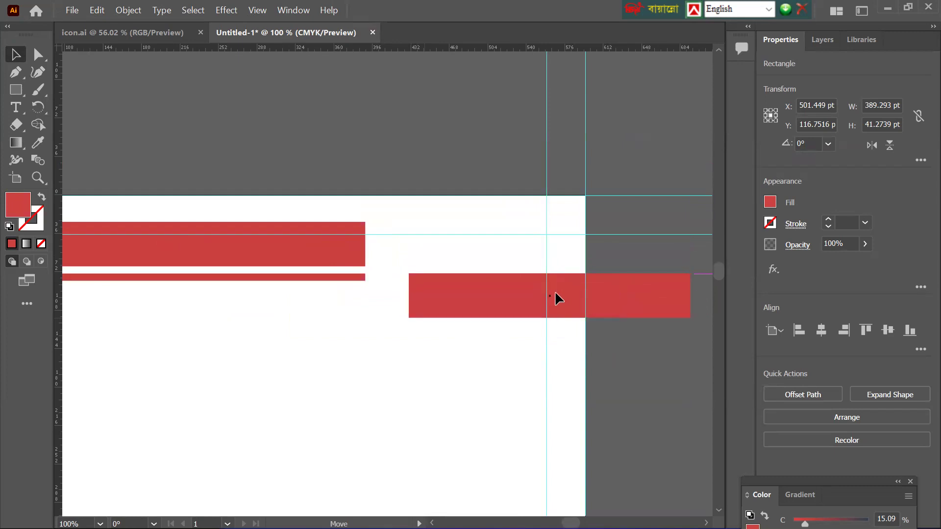
drag(689, 295, 586, 296)
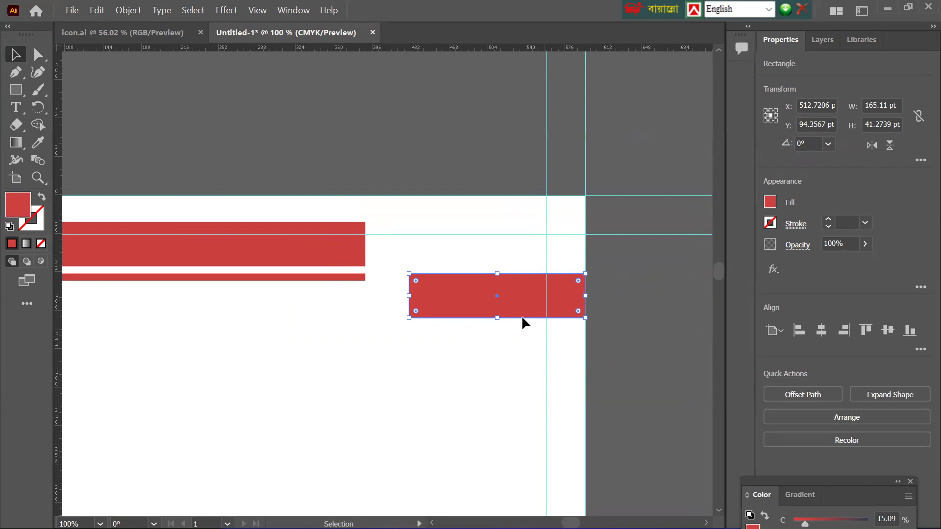
Nudge the short right-hand bar vertically to about 1 pt lower and deselect it
key(Down)
key(Down)
key(Down)
key(Down)
key(Down)
key(Down)
key(Down)
key(Down)
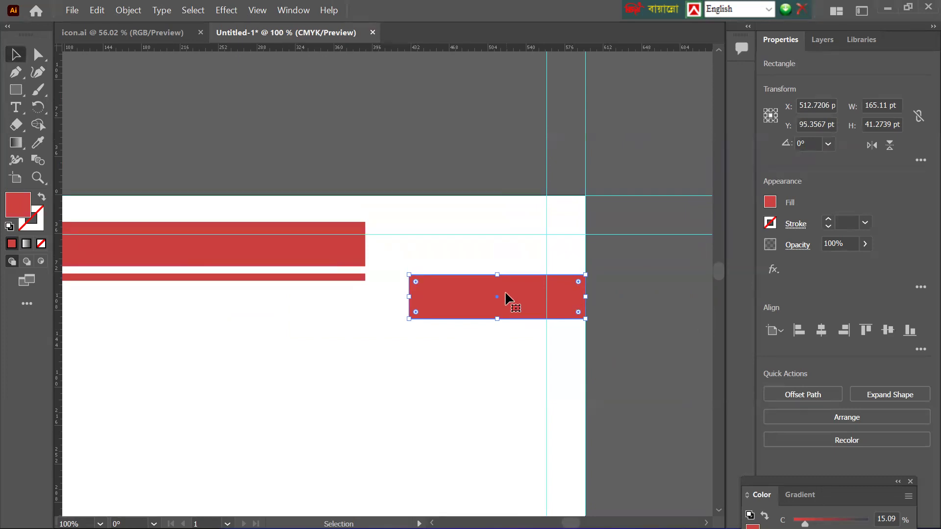
key(Up)
key(Up)
key(Up)
key(Up)
key(Up)
key(Up)
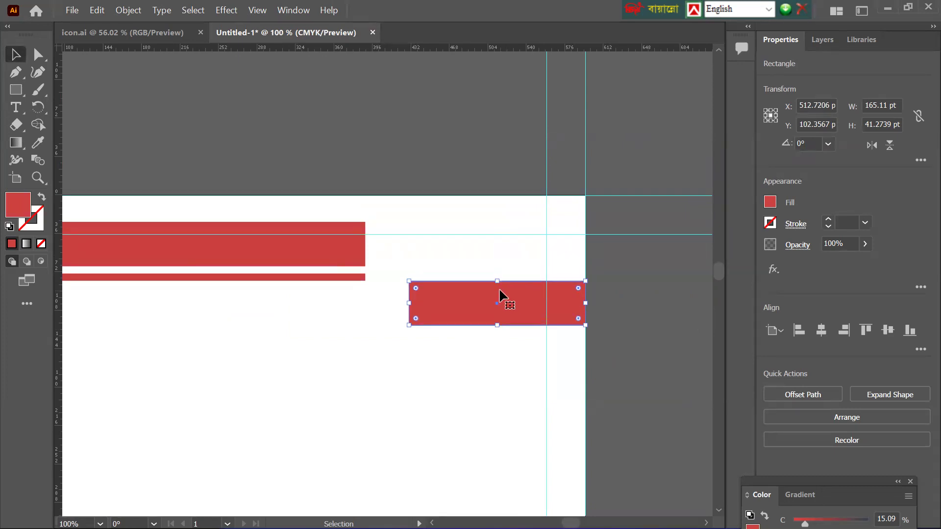
click(326, 319)
Copy the thin left-hand red bar to just above the short thick right-hand bar and line up their left ends
click(283, 278)
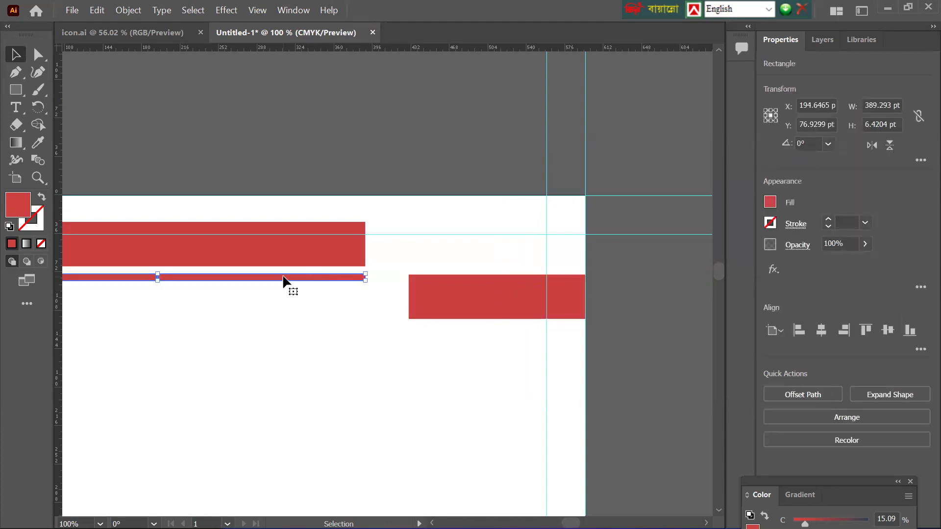
drag(283, 278, 734, 267)
drag(289, 283, 615, 272)
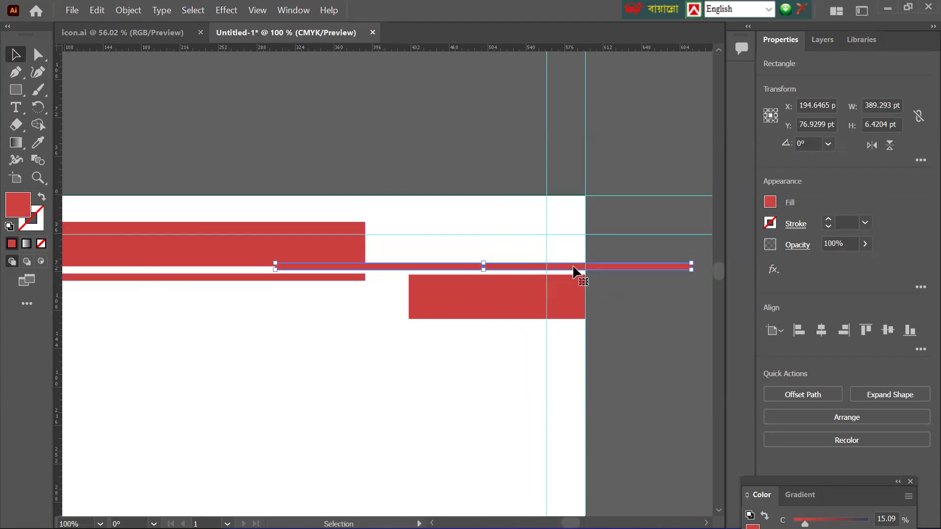
drag(422, 269, 559, 267)
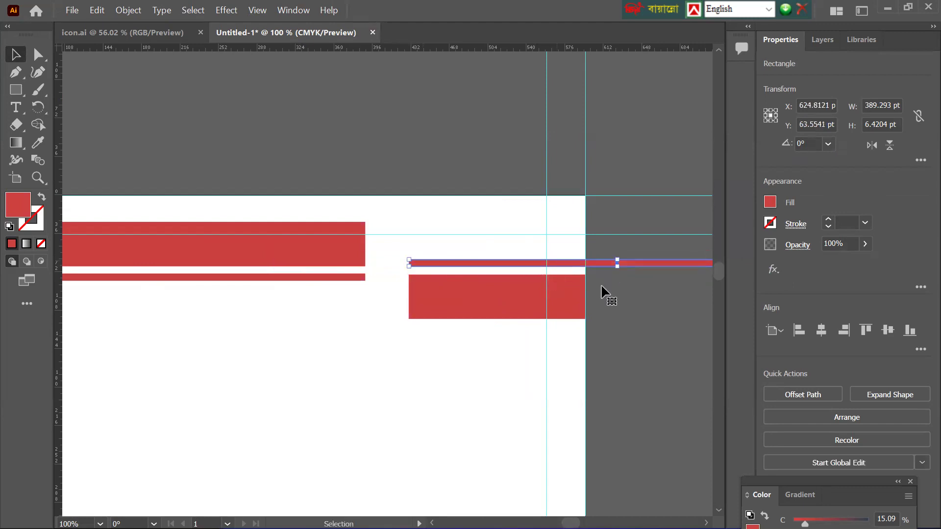
Shorten the copied thin bar from its right end to about 165 pt, ending at the artboard's right edge
scroll(608, 287, down, 2)
scroll(609, 291, right, 2)
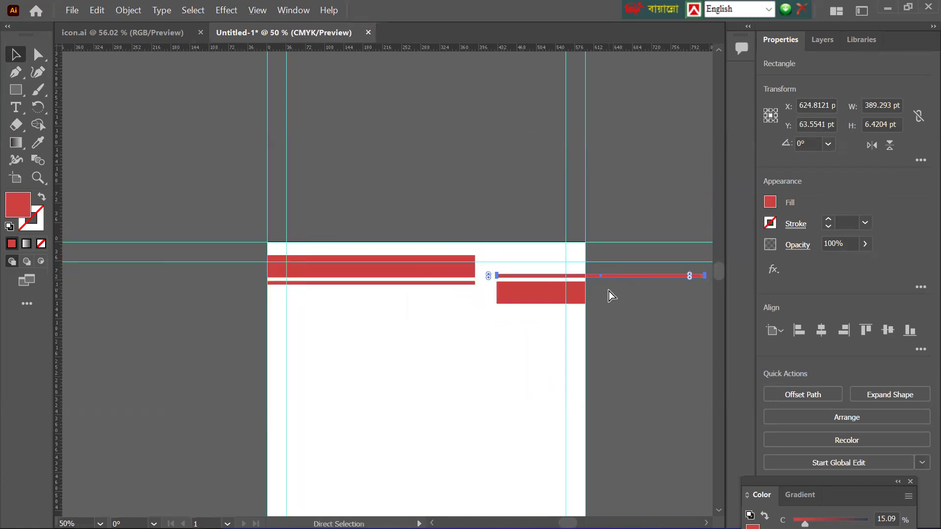
scroll(608, 292, up, 3)
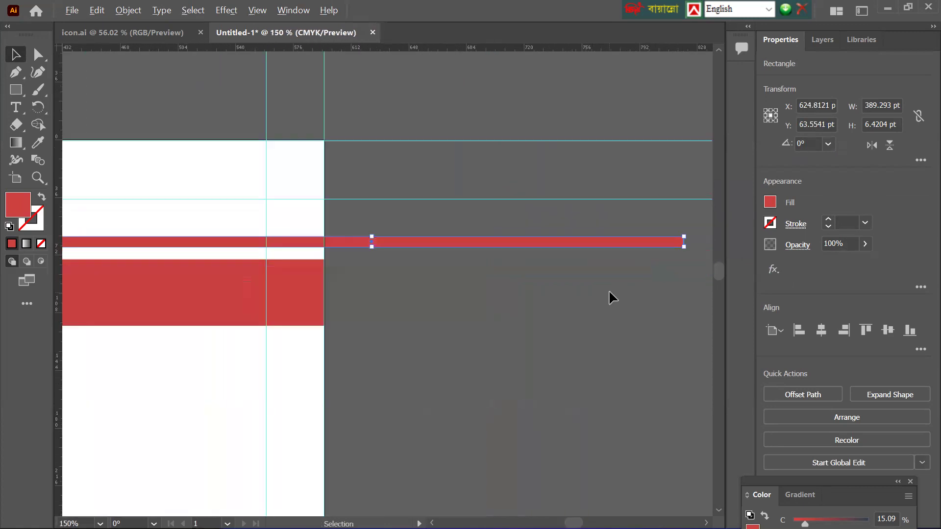
scroll(609, 290, up, 1)
scroll(624, 282, right, 1)
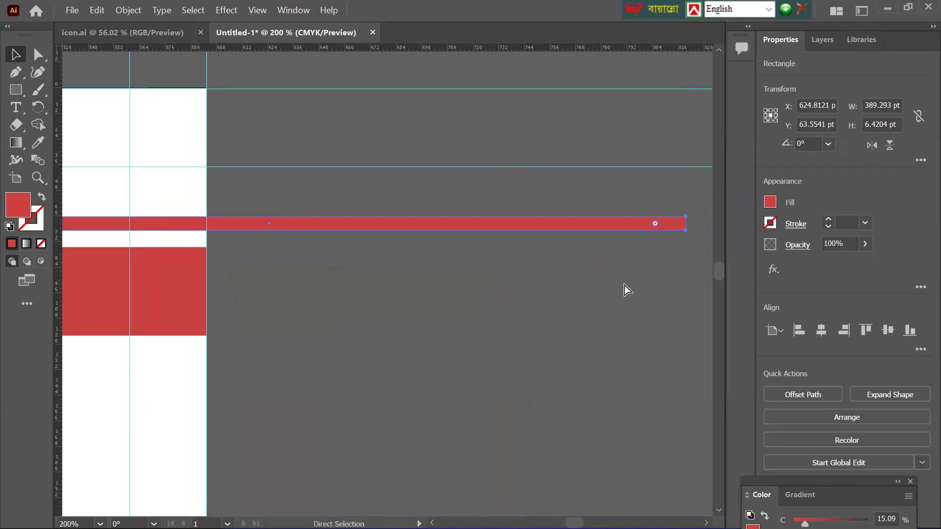
drag(688, 226, 205, 223)
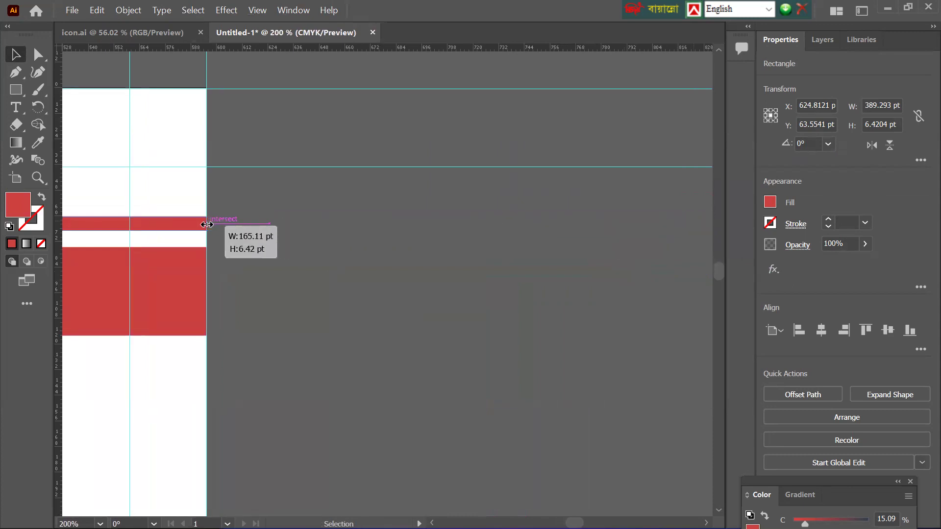
Draw a red rectangle about 113 by 23 pt below the gap between the left and right bars, overlapping the right-hand thick bar
scroll(320, 353, left, 1)
scroll(320, 354, left, 6)
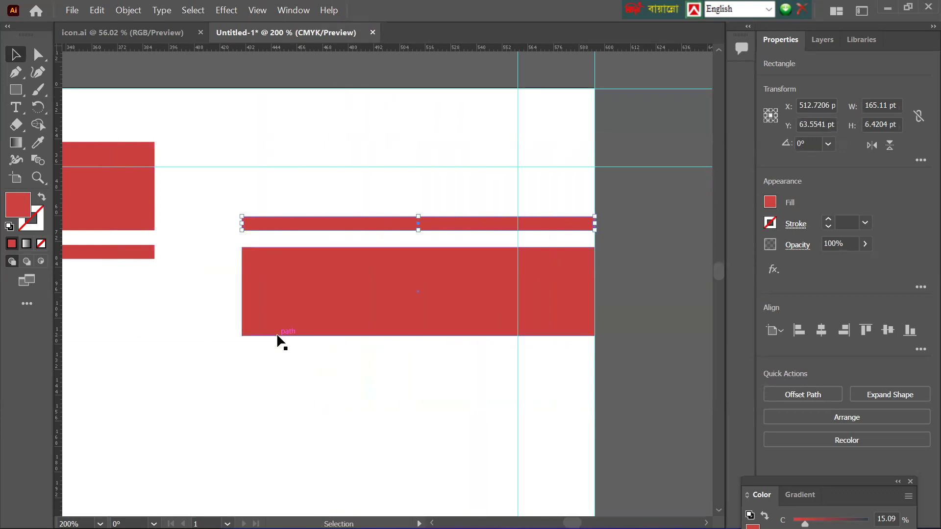
scroll(331, 380, left, 1)
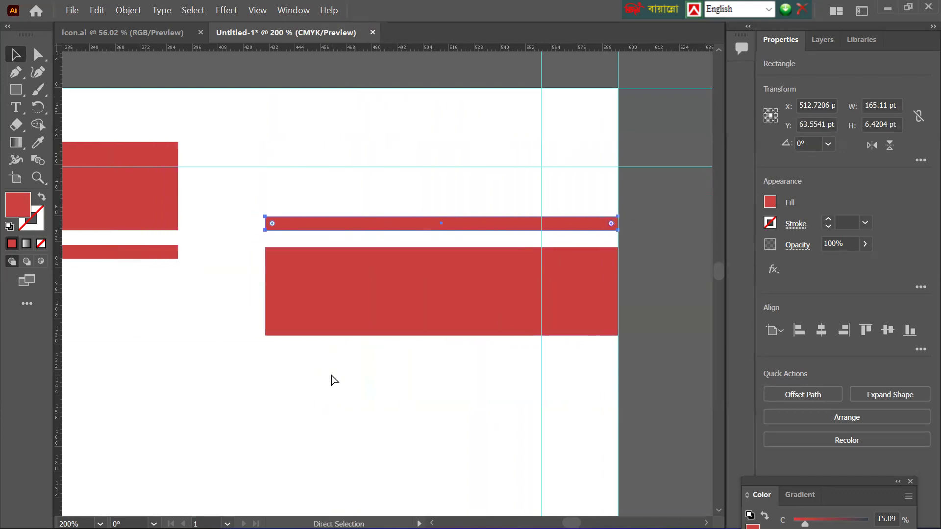
click(13, 93)
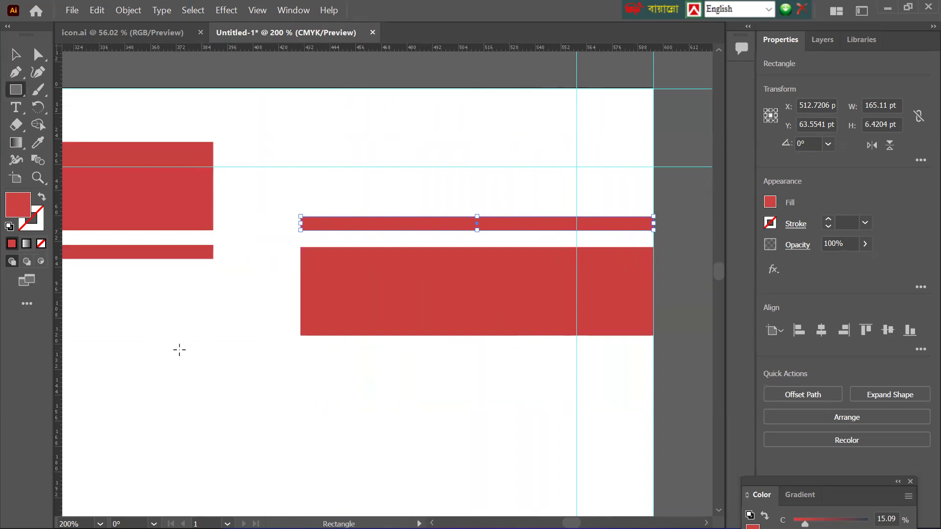
drag(159, 313, 399, 363)
key(v)
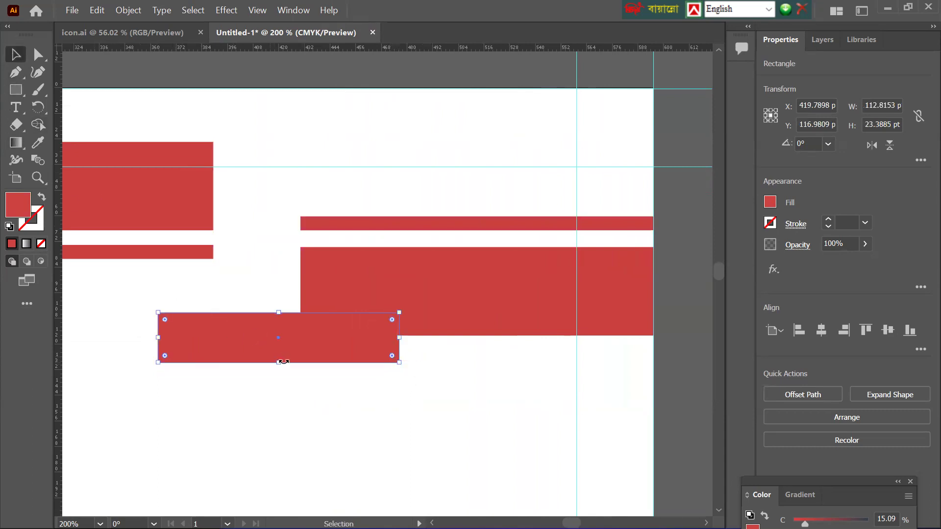
Rotate the new rectangle to about 304.7° and place it diagonally across the gap between the left and right bars
drag(278, 368, 242, 374)
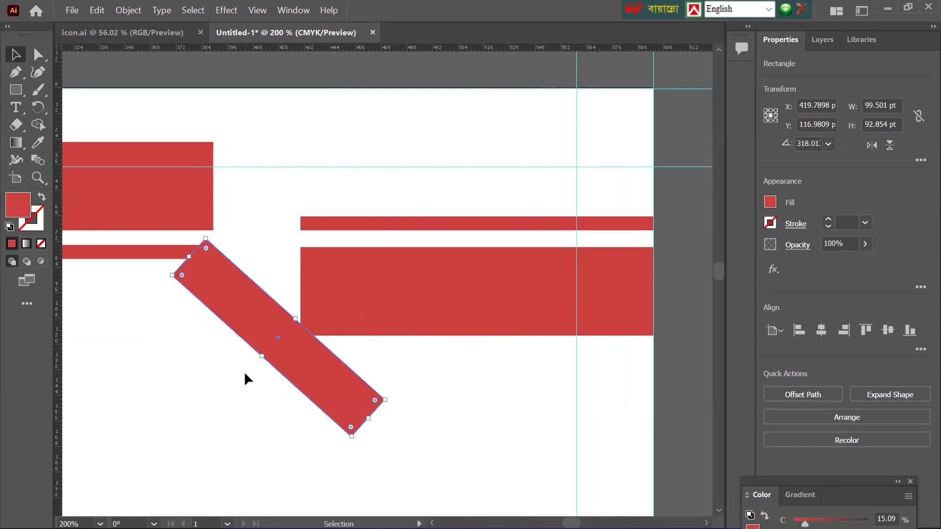
scroll(244, 370, down, 1)
drag(253, 333, 244, 207)
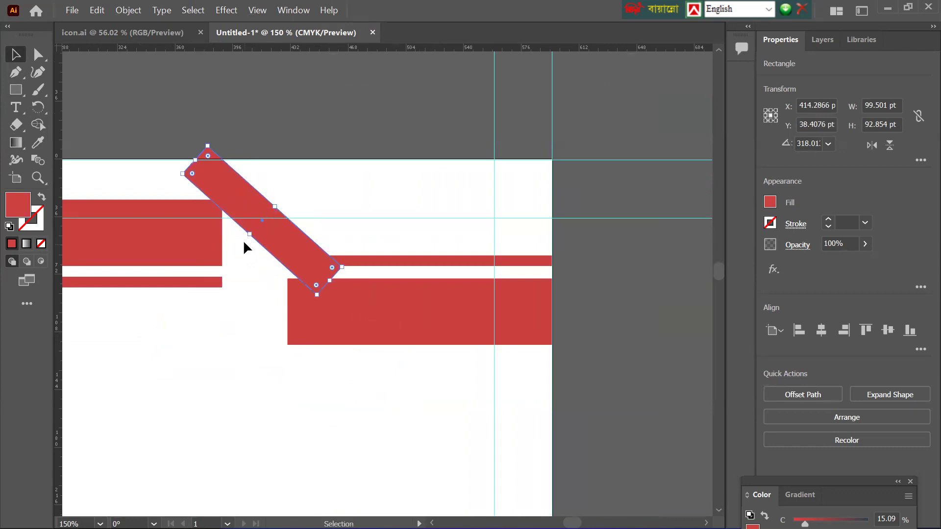
drag(245, 240, 245, 265)
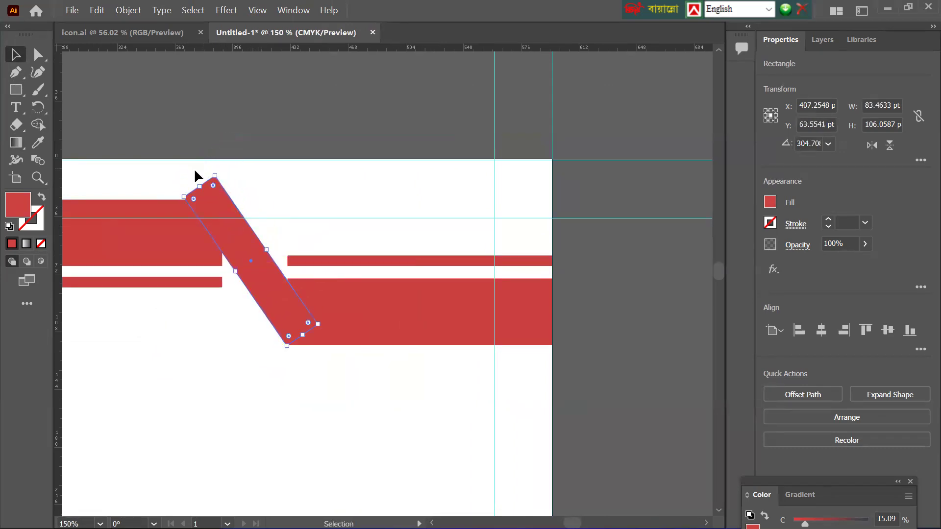
Lengthen the diagonal bar at its upper end beyond the artboard's top edge and thicken it slightly
drag(200, 183, 172, 148)
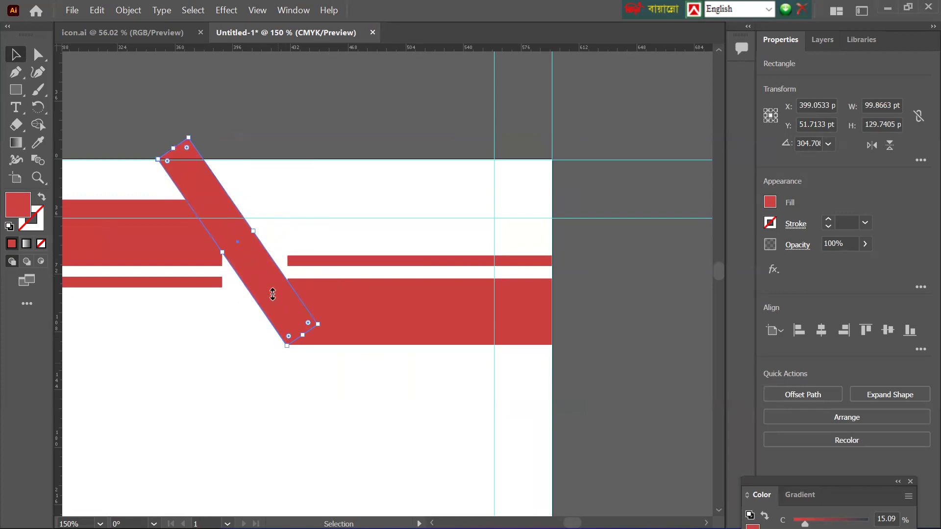
drag(222, 252, 230, 269)
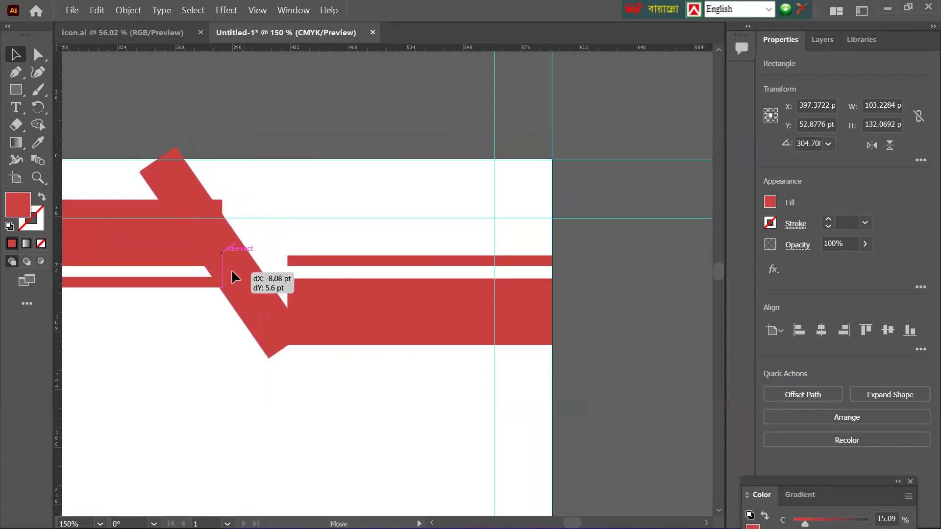
Shift the diagonal bar onto the ends of the left bars and place a parallel copy to its right with a narrow gap
drag(231, 277, 232, 277)
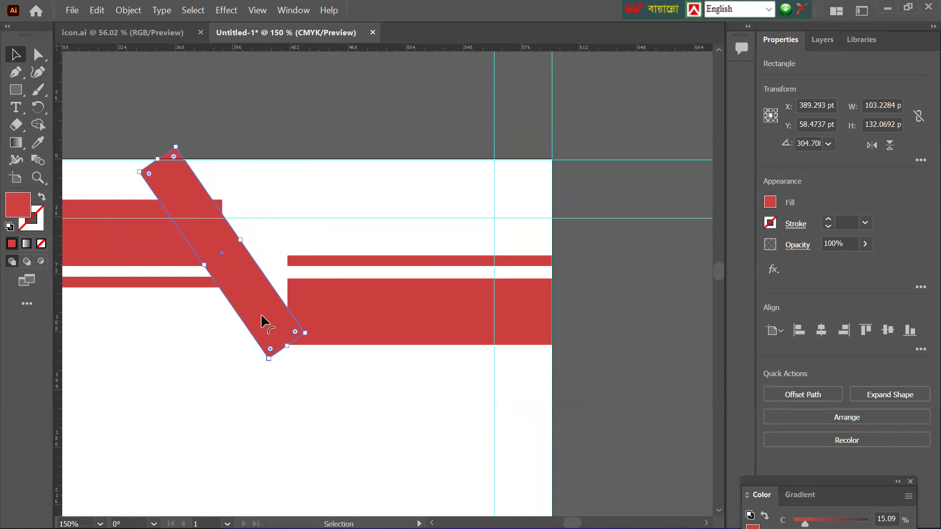
drag(255, 308, 261, 318)
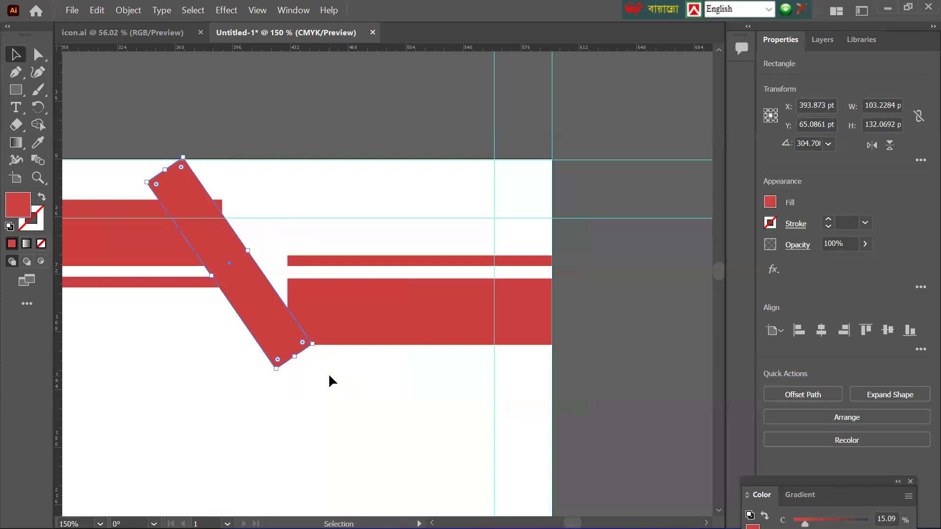
drag(247, 284, 298, 264)
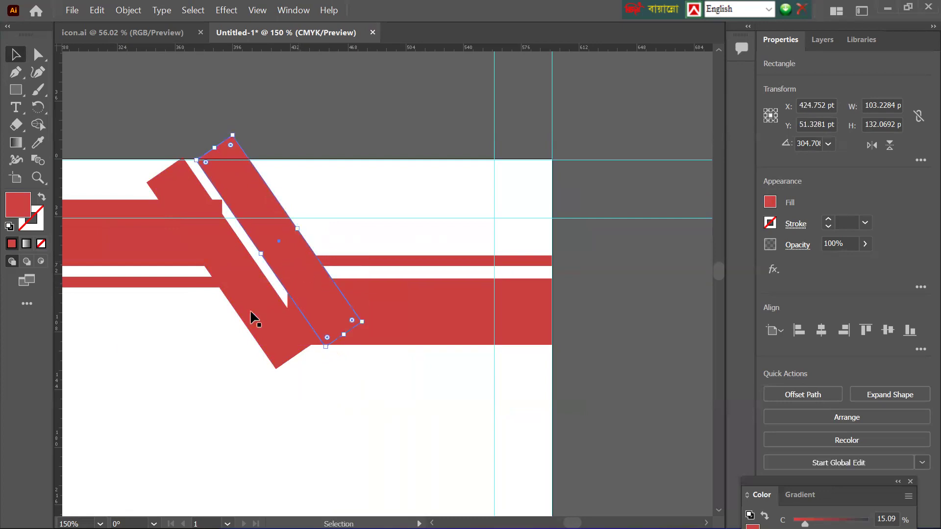
Reshape the left diagonal bar by moving its lower-left and upper-left anchors so both ends run roughly horizontal, the upper one along the page edge
click(243, 295)
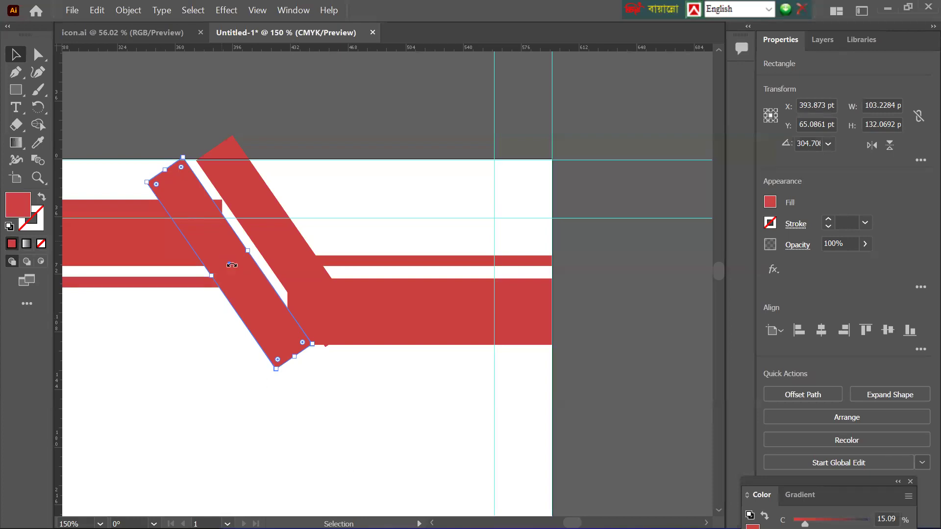
click(38, 54)
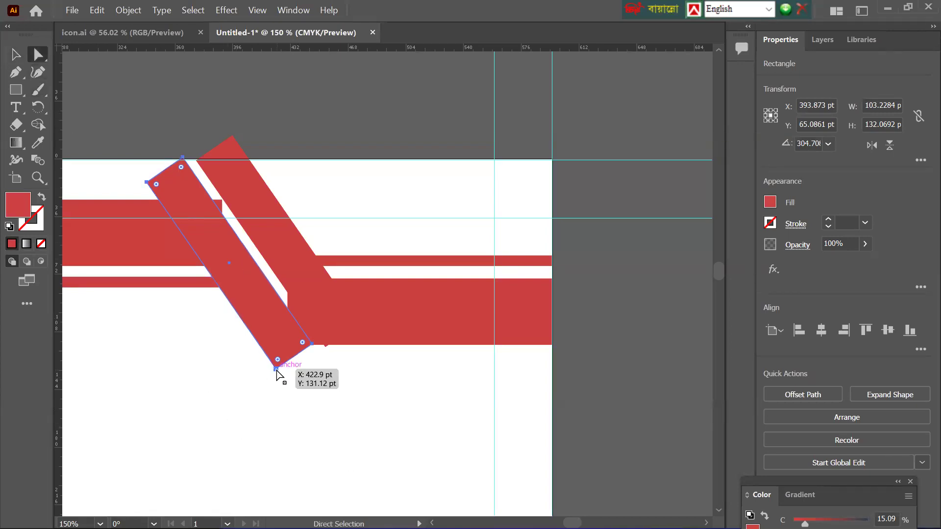
drag(275, 367, 269, 357)
key(ctrl+z)
drag(275, 368, 264, 344)
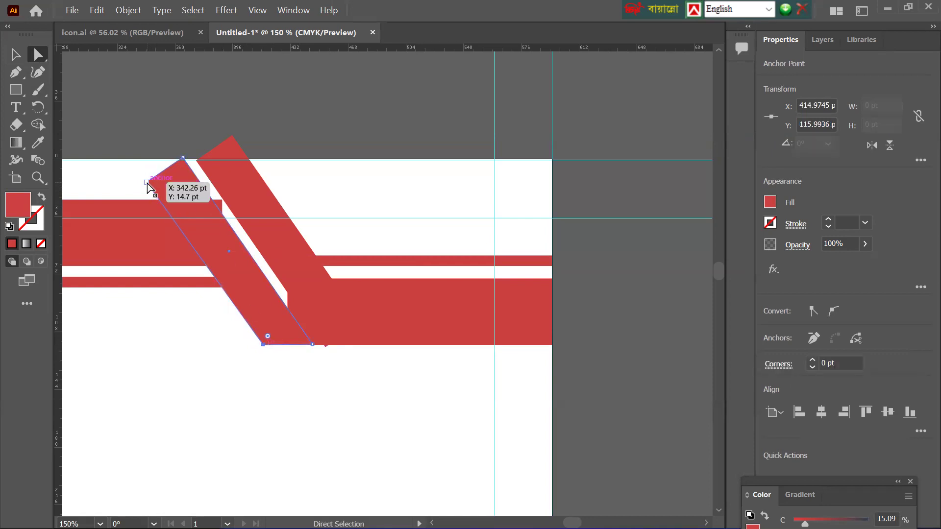
drag(146, 183, 138, 162)
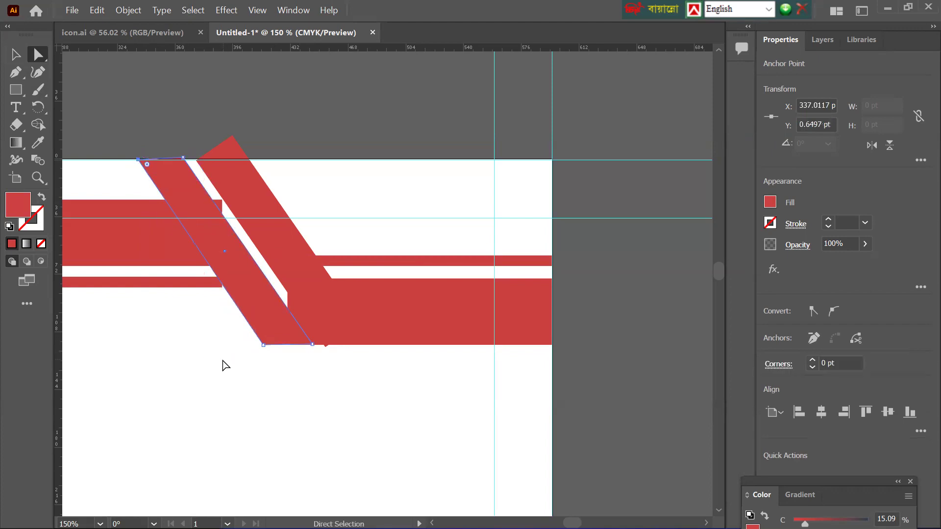
Move the thick left bar's top-right corner inward so it stays within the left diagonal bar, and deselect it
click(225, 210)
click(222, 201)
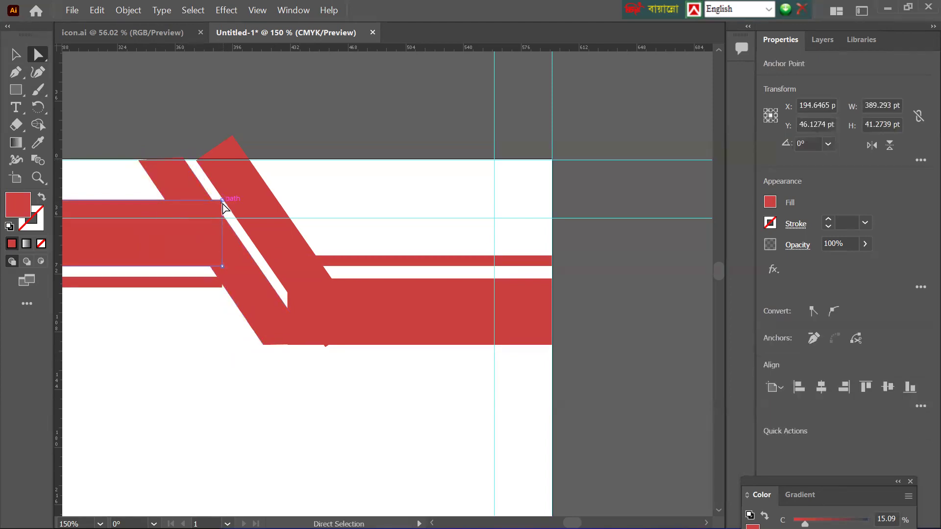
drag(222, 202, 210, 203)
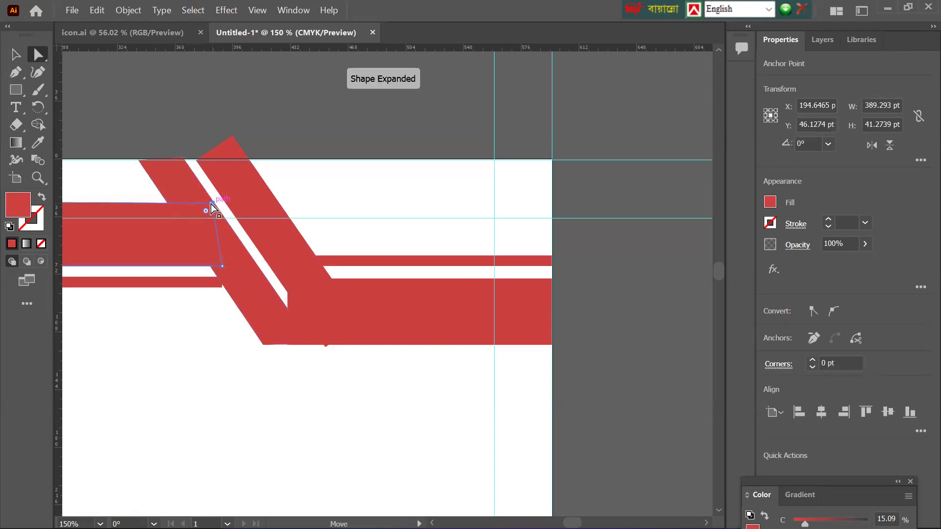
click(216, 324)
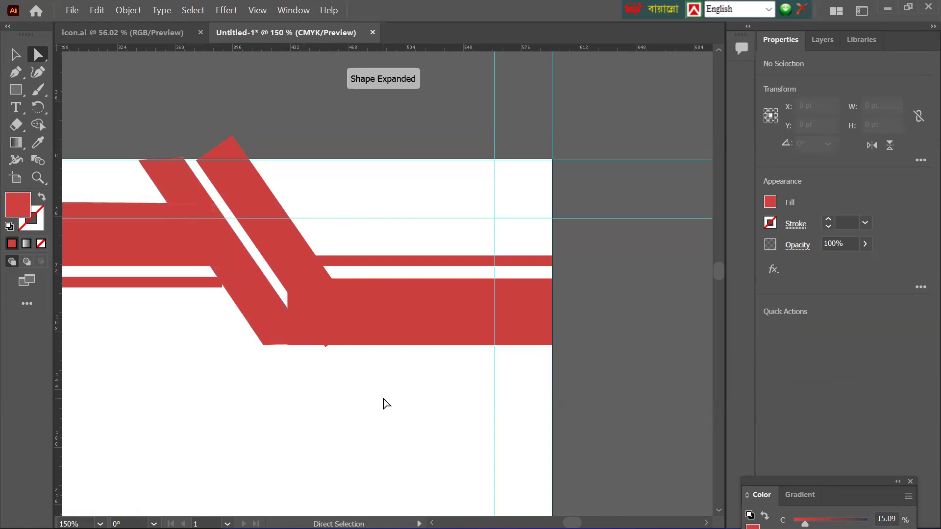
Extend the thin left bar's right end into the diagonal bar, to a width of about 394 pt
click(182, 285)
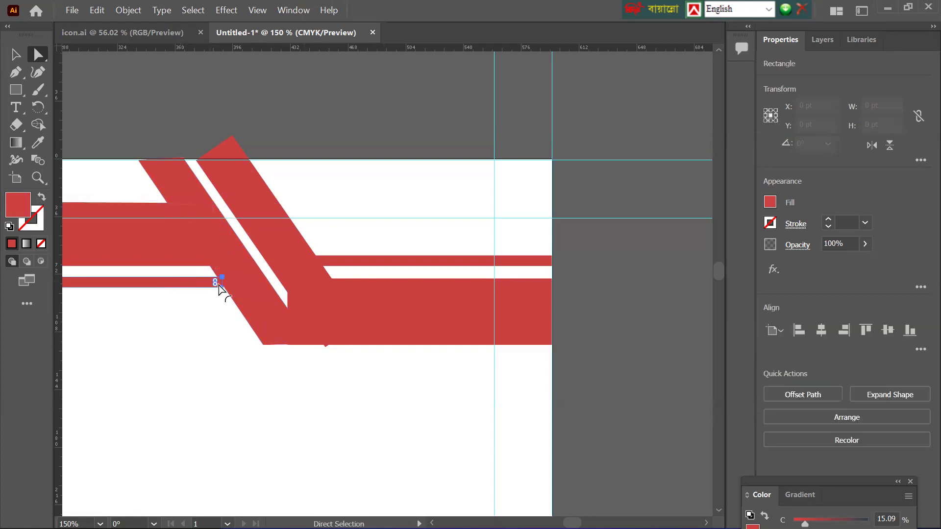
scroll(222, 308, up, 3)
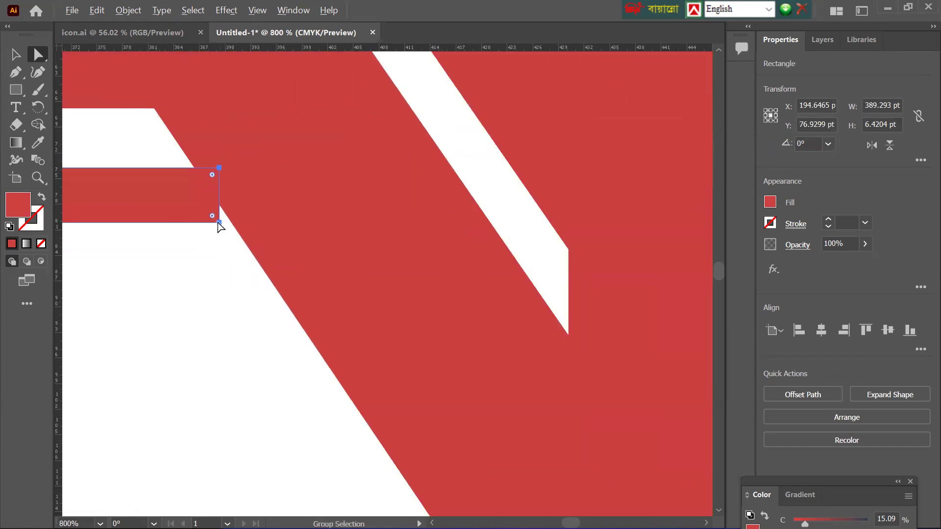
click(15, 57)
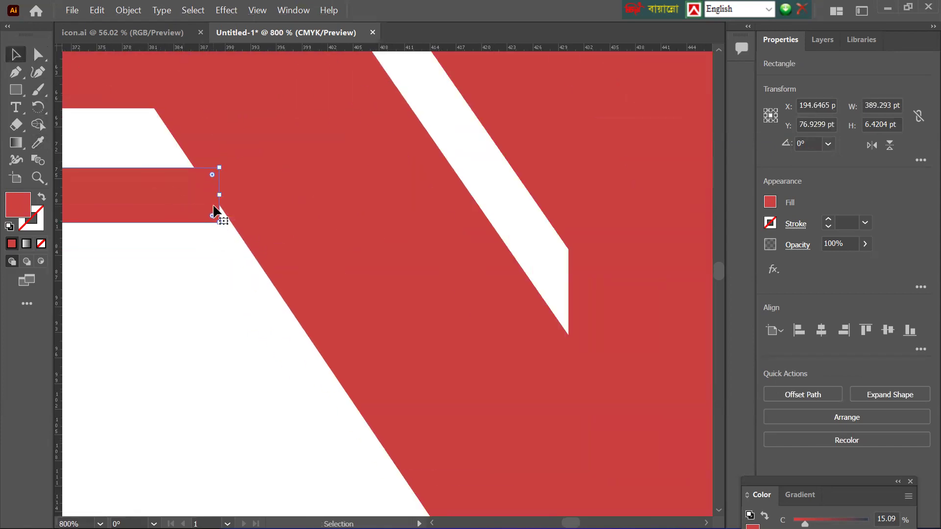
drag(230, 197, 259, 197)
scroll(223, 317, down, 2)
scroll(224, 319, down, 1)
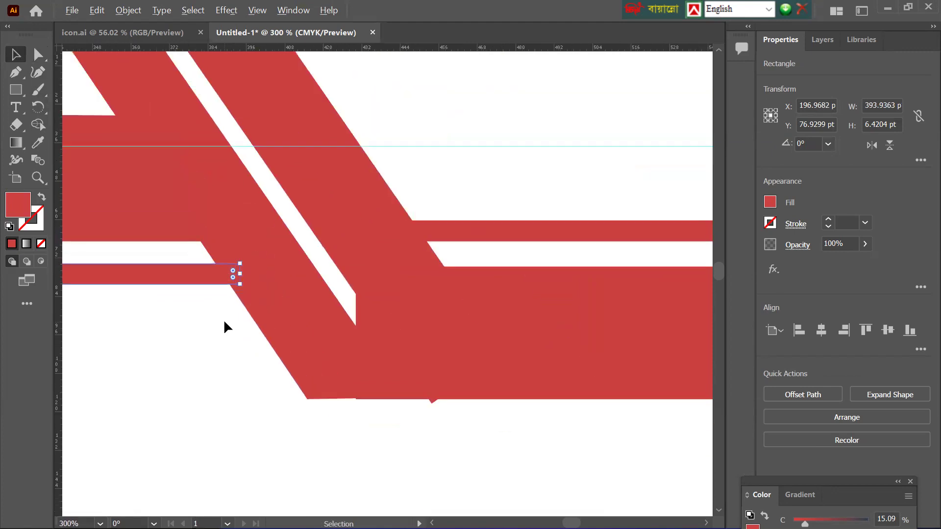
scroll(224, 319, down, 2)
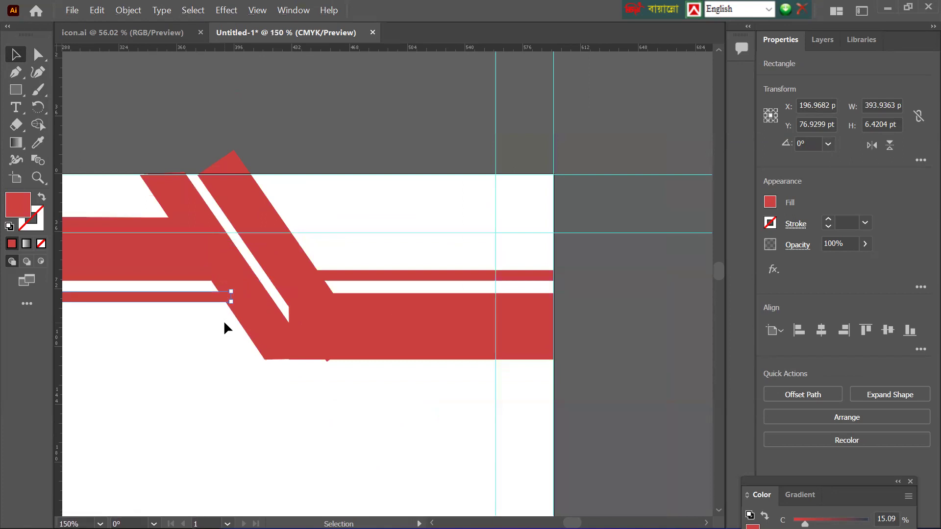
Lengthen both diagonal bars at their lower ends so they reach past the bottom edge of the thick right-hand bar
scroll(250, 337, right, 1)
scroll(250, 336, left, 3)
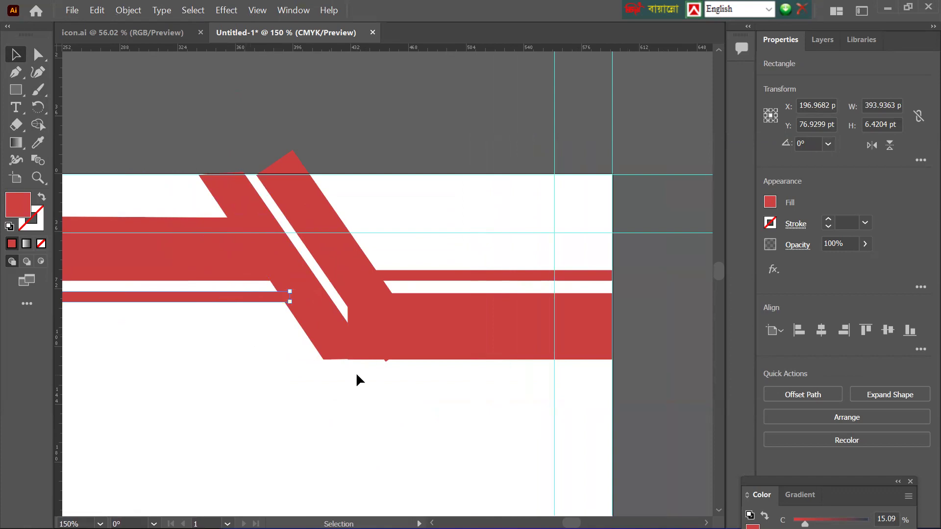
click(364, 288)
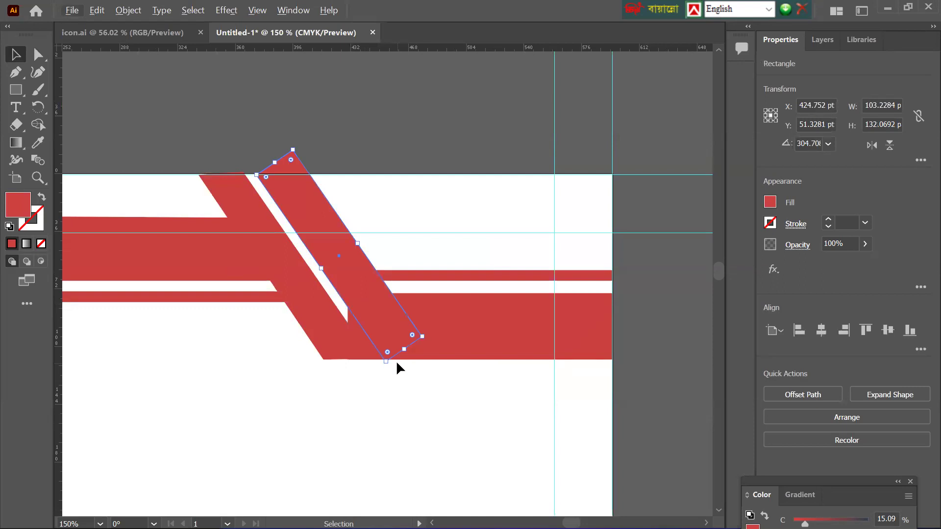
click(342, 353)
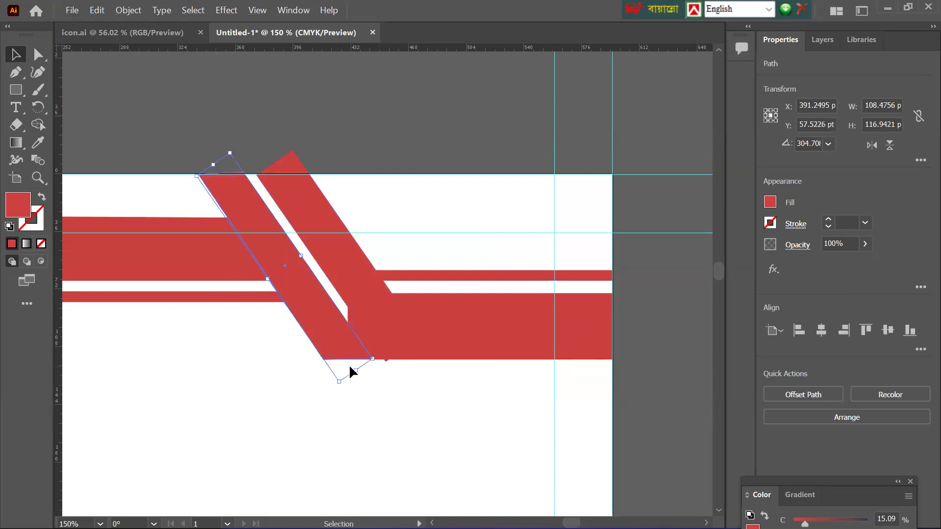
drag(355, 371, 376, 399)
click(389, 322)
drag(405, 351, 420, 379)
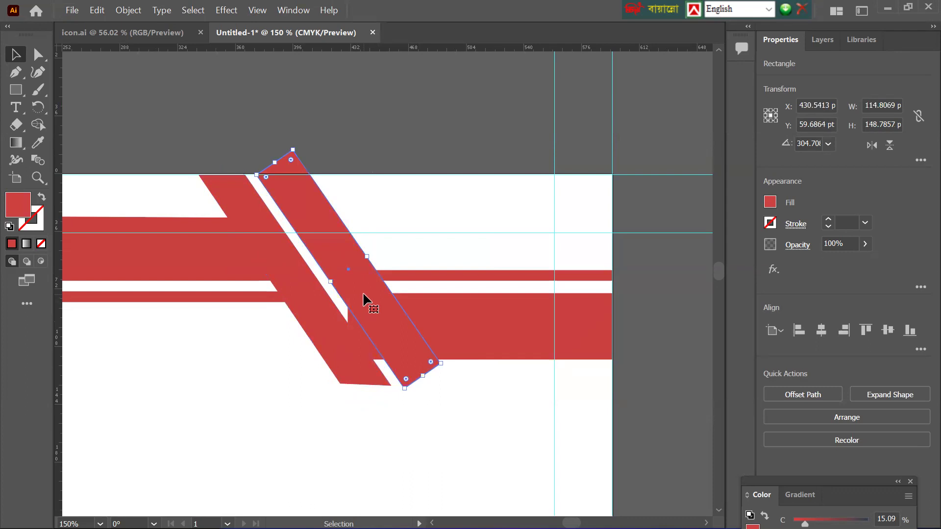
Replace the right diagonal bar with a parallel copy of the reshaped left diagonal bar, leaving a narrow gap between them
key(Delete)
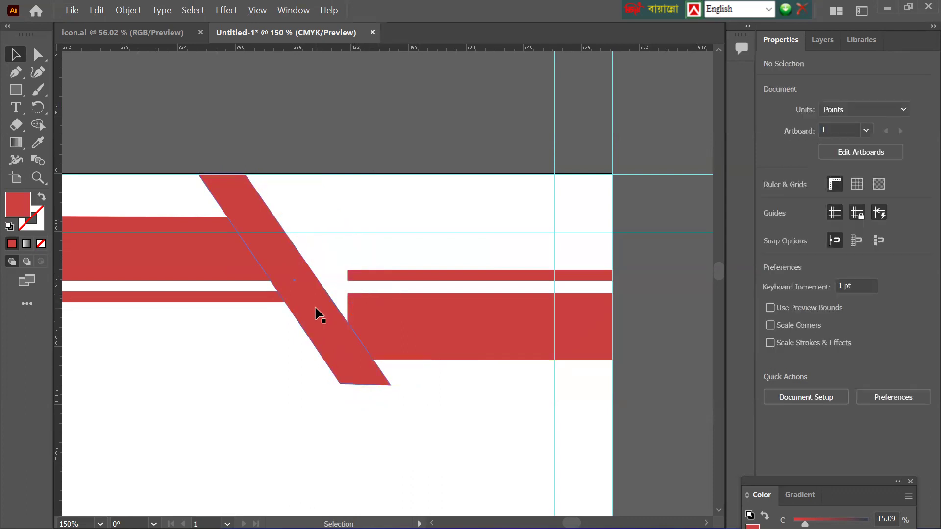
drag(315, 308, 381, 309)
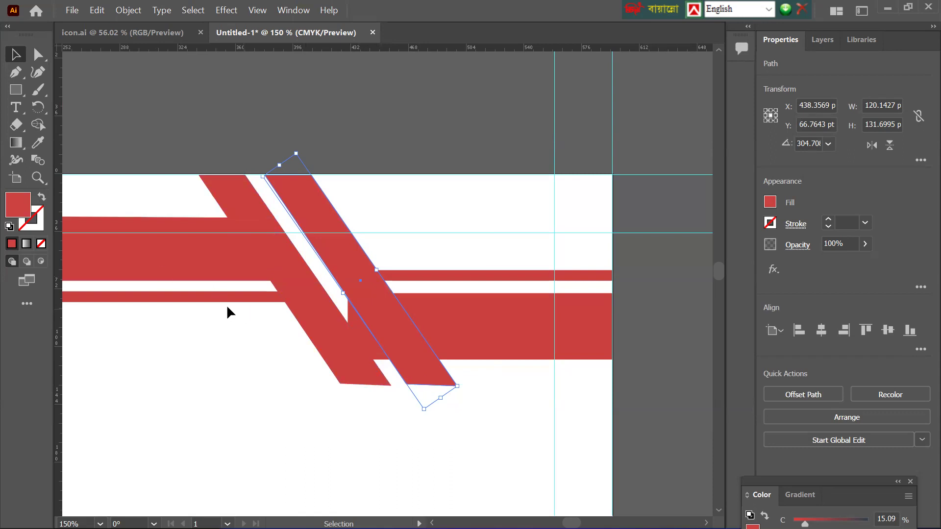
Fill the thick left-hand bar with dark blue
click(100, 245)
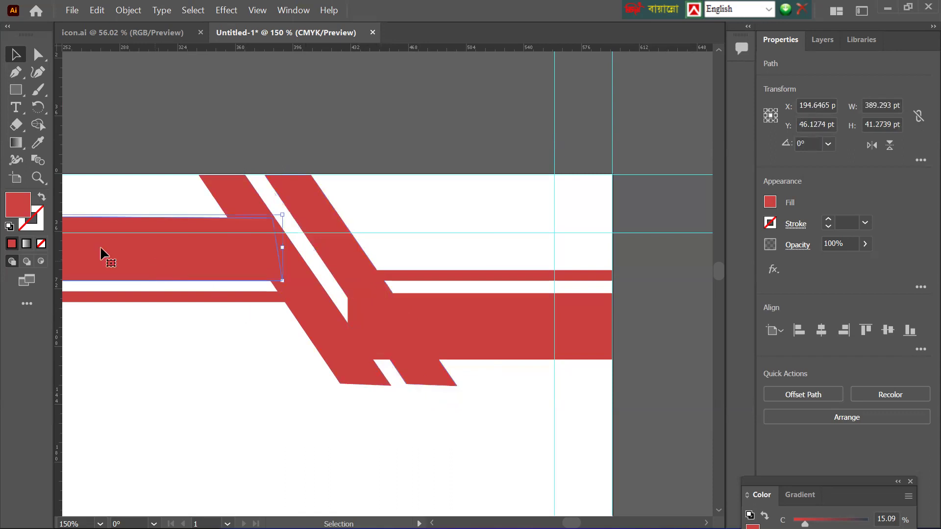
double_click(16, 208)
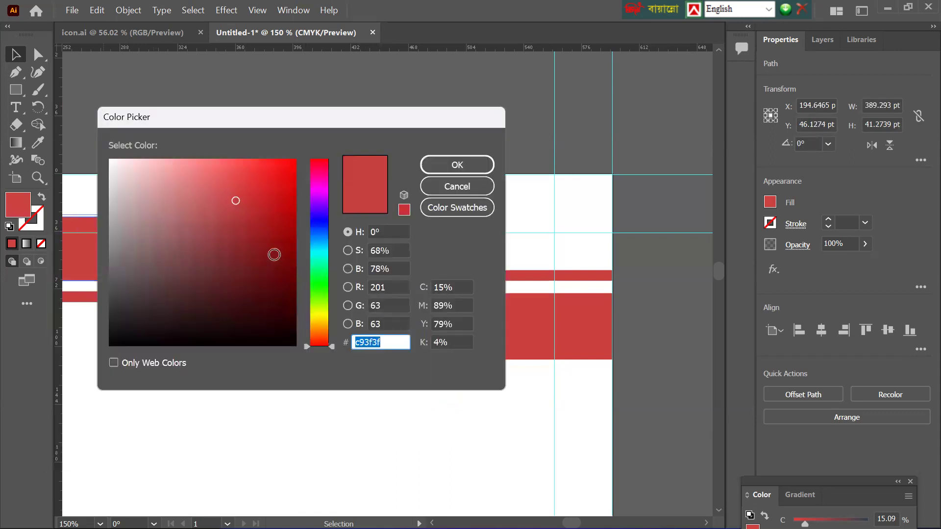
click(319, 225)
mouse_move(245, 202)
mouse_down()
mouse_move(272, 238)
mouse_move(283, 234)
mouse_up()
click(429, 163)
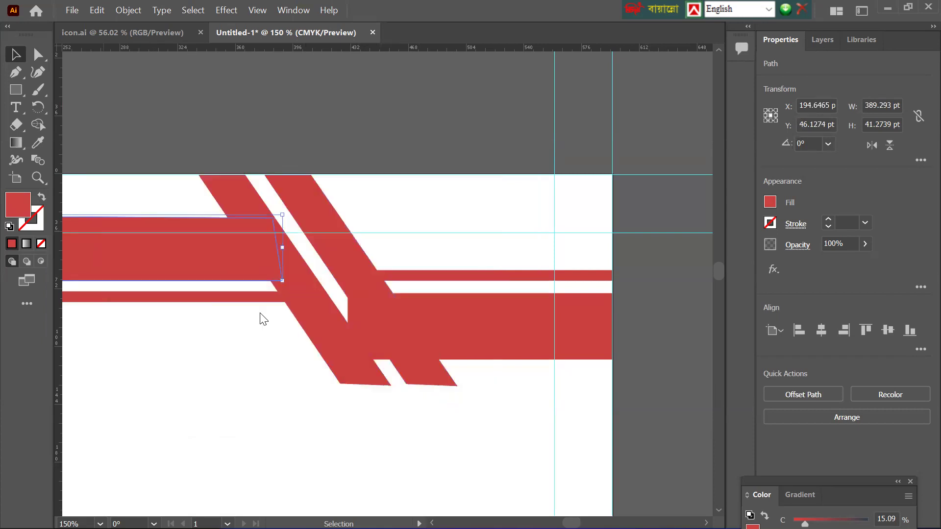
Apply the thick left bar's dark blue fill to the thin left bar and the right diagonal bar with the Eyedropper
click(175, 298)
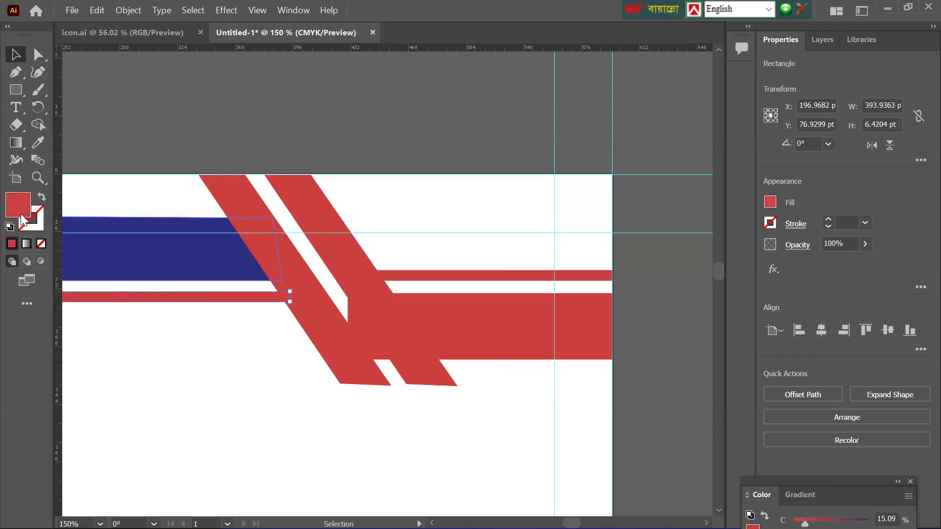
click(38, 143)
click(124, 240)
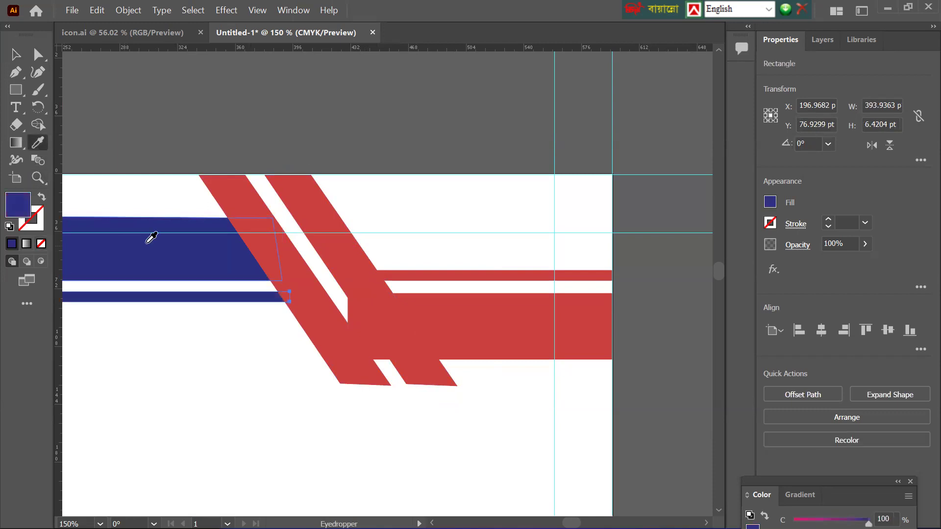
click(15, 54)
click(376, 289)
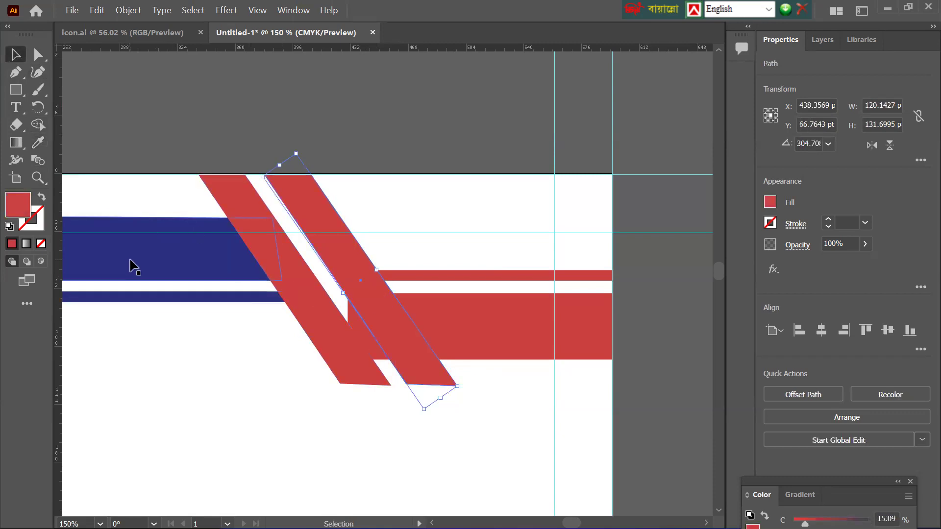
click(38, 143)
click(142, 237)
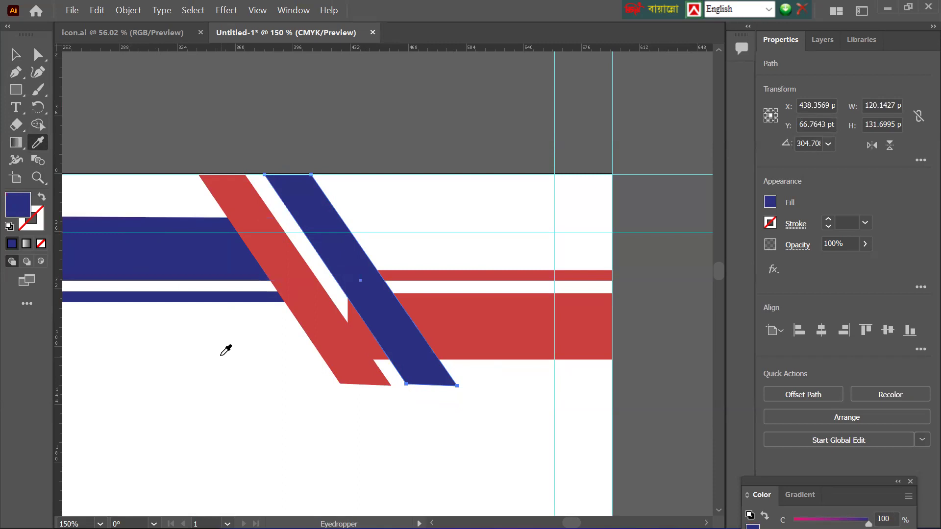
Extend the upper ends of the red and blue diagonal bars slightly past the page's top edge, and deselect them
click(15, 54)
click(235, 211)
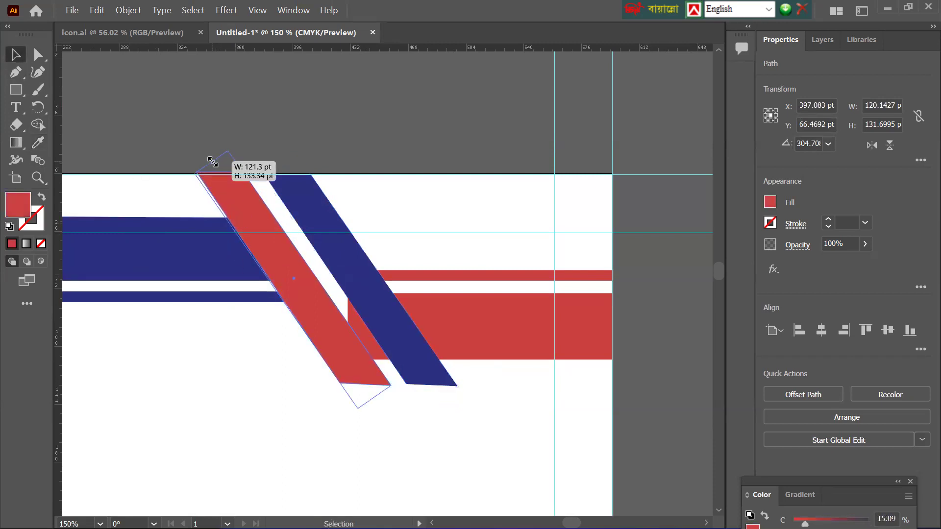
click(293, 194)
drag(279, 166, 275, 159)
click(258, 340)
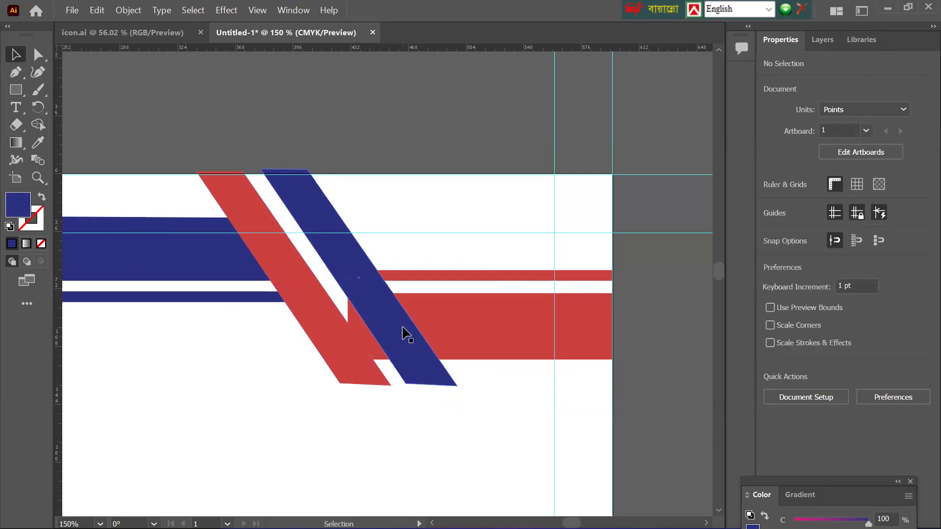
Draw a dark blue rectangle about 53 by 28 pt between the page's top edge and the thick left bar, ending at the red diagonal bar
click(15, 90)
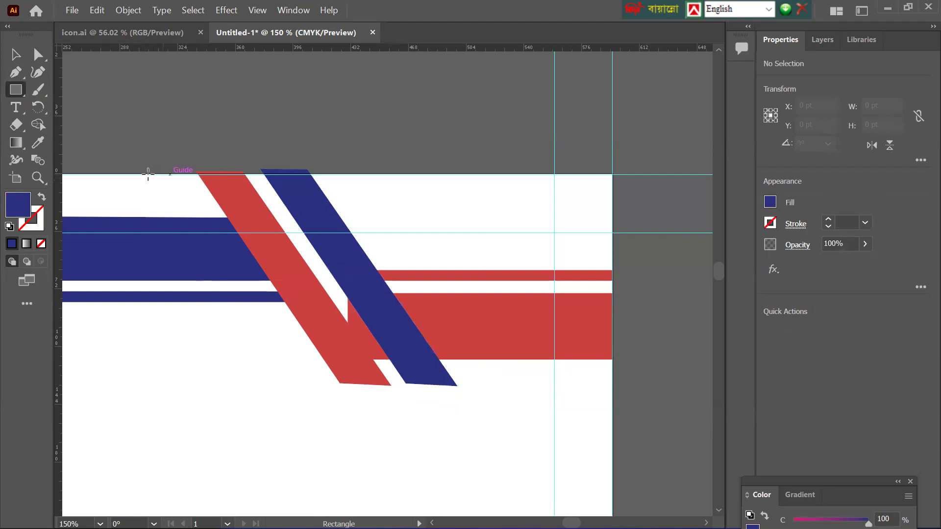
drag(143, 175, 229, 217)
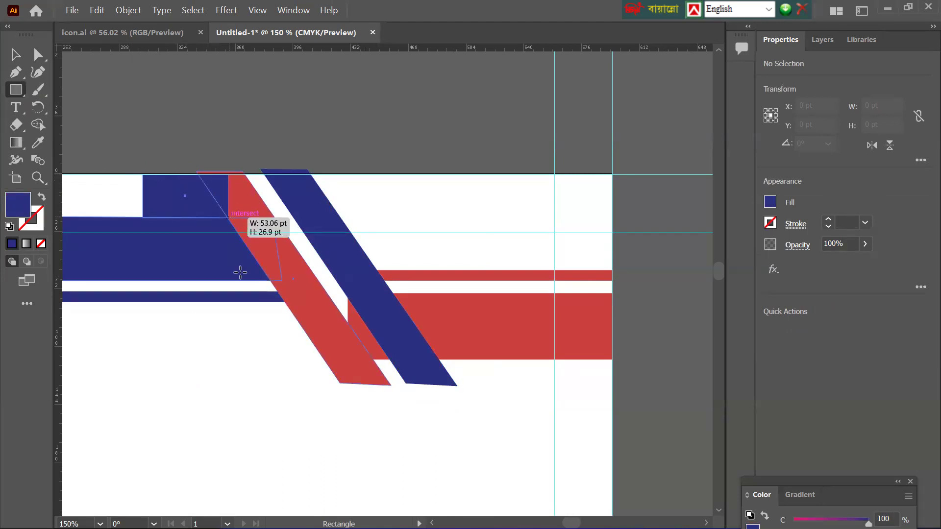
key(v)
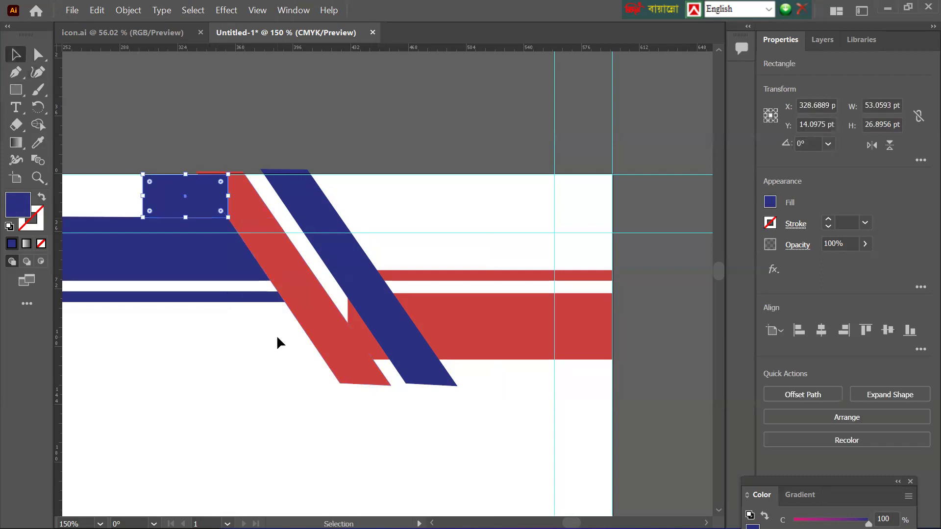
scroll(278, 338, up, 2)
scroll(276, 334, up, 5)
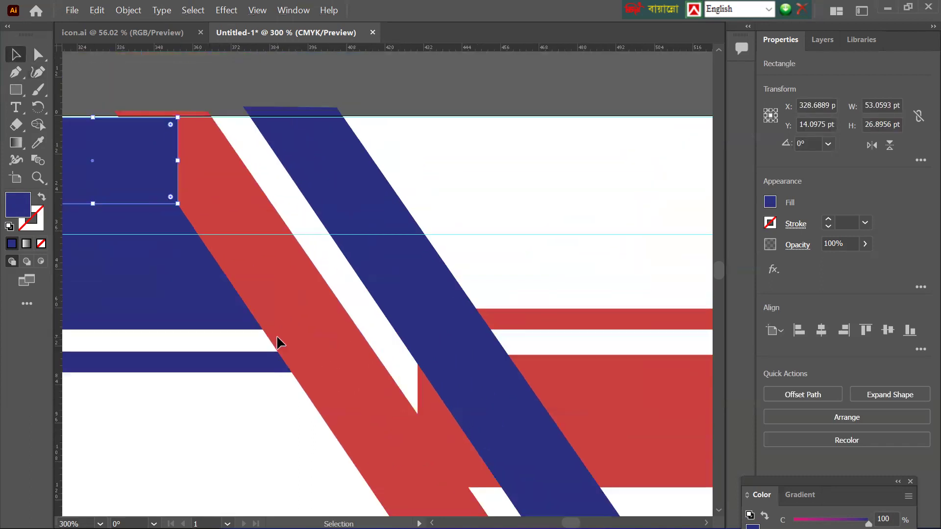
scroll(277, 338, left, 5)
scroll(277, 338, left, 1)
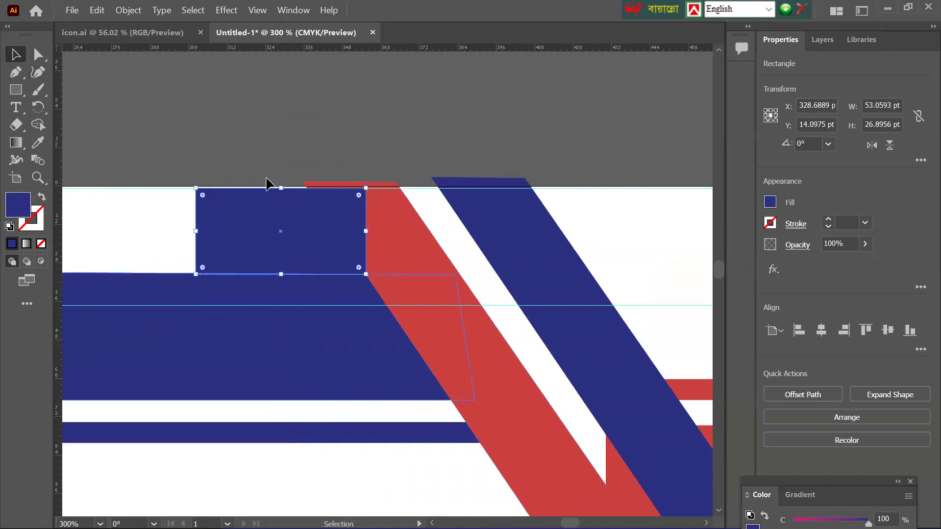
drag(281, 188, 281, 186)
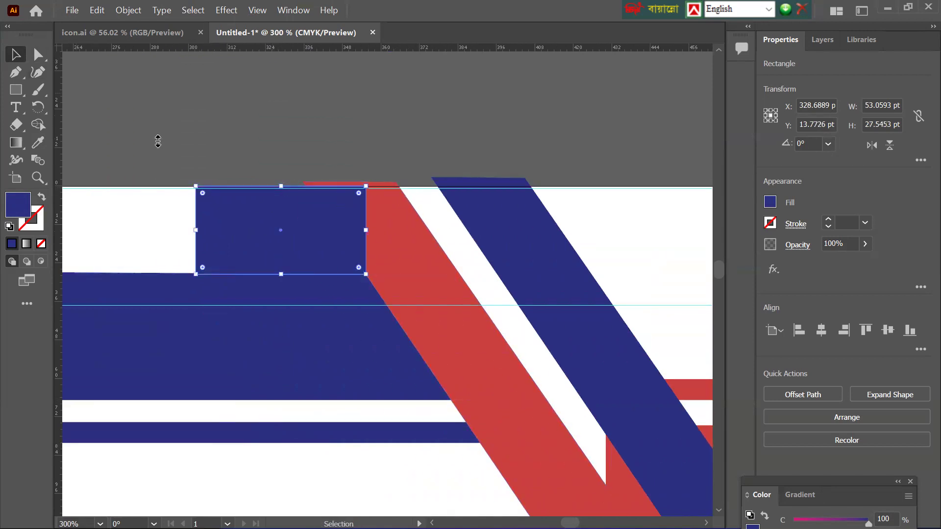
Reshape the small blue rectangle into a triangle by moving both upper corners to where the red diagonal bar's left edge meets the page edge
key(a)
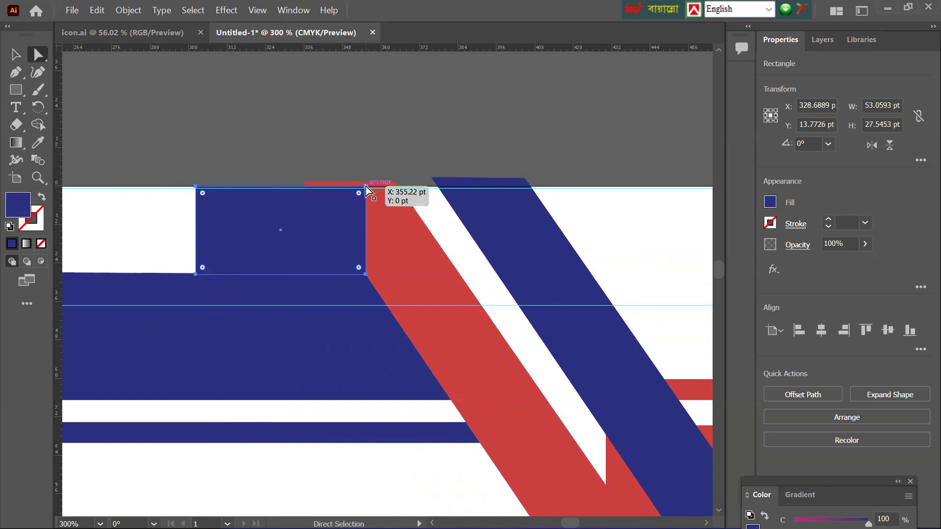
drag(366, 187, 305, 188)
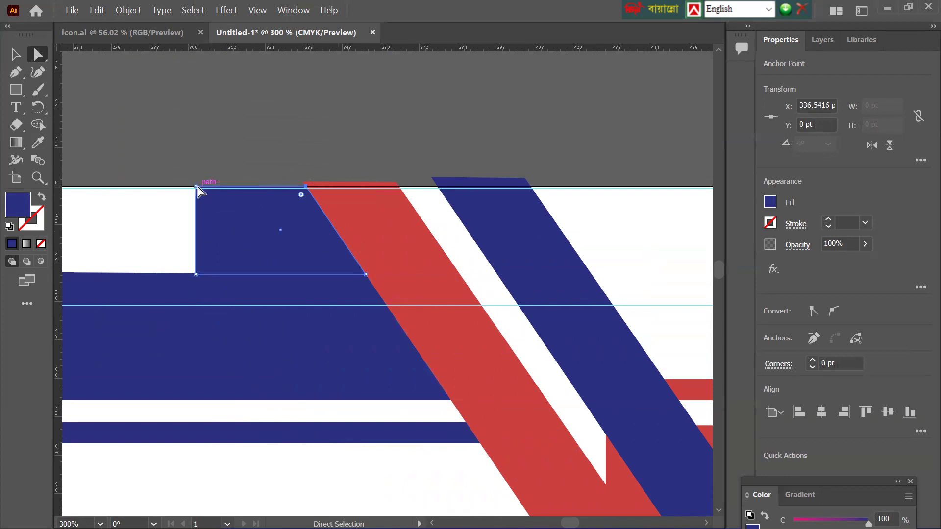
drag(197, 187, 304, 189)
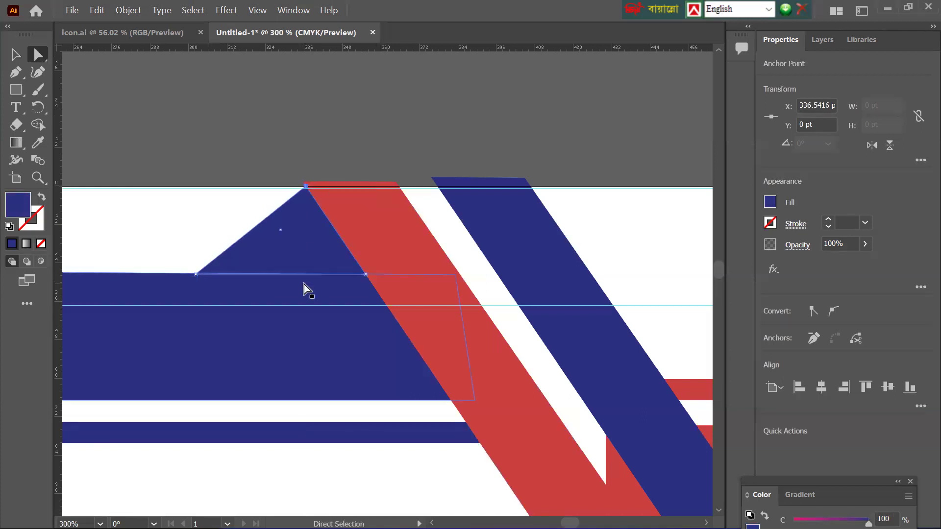
click(15, 54)
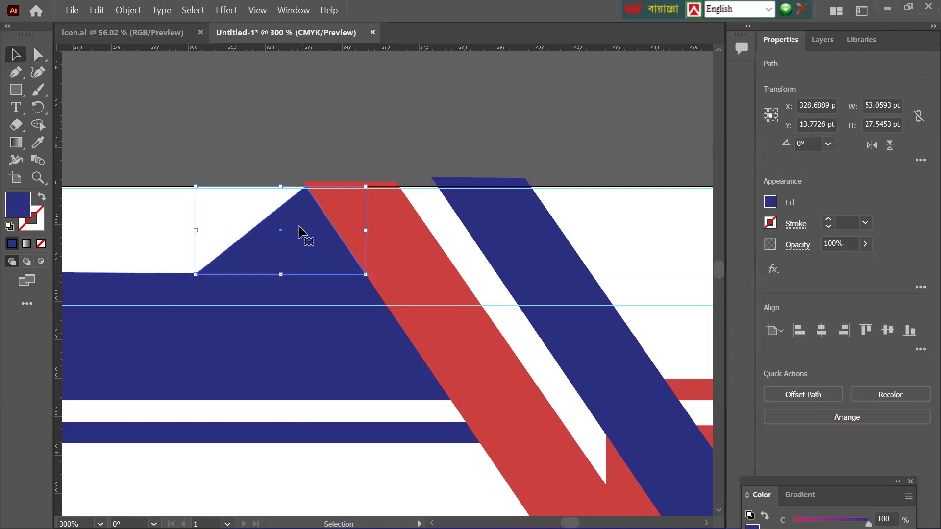
key(Up)
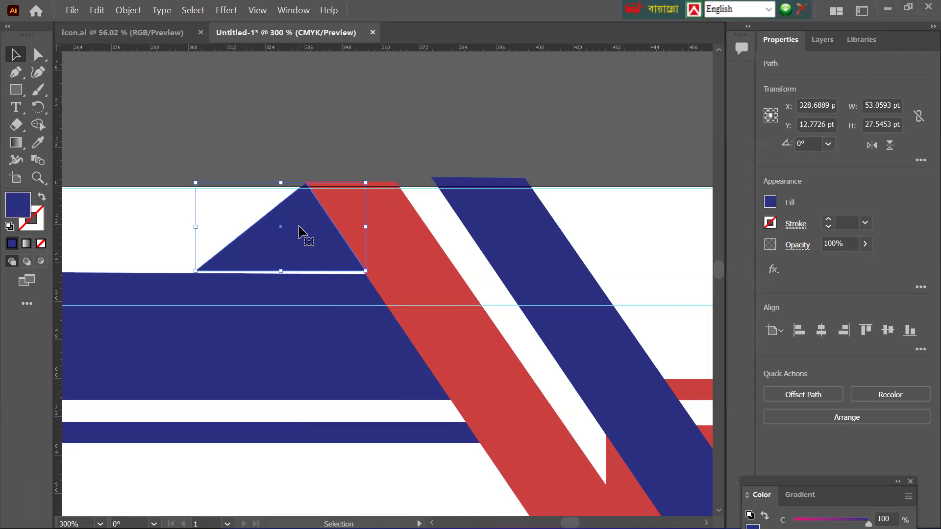
key(Down)
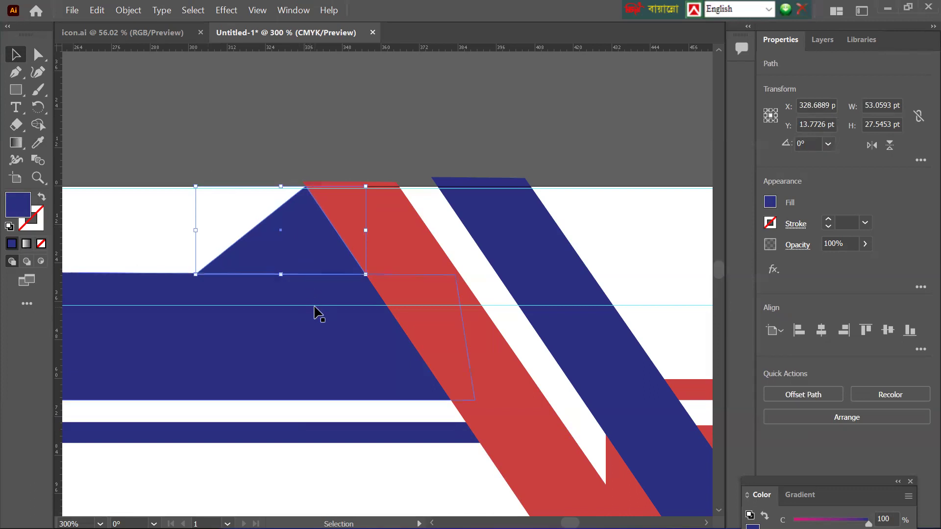
Shorten the red diagonal bar's upper end so it lines up with the page's top edge
click(399, 230)
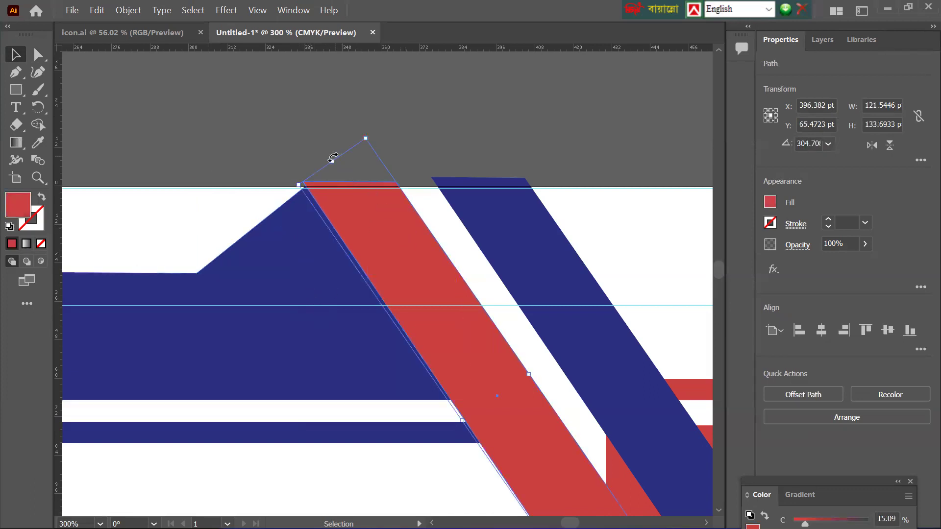
drag(331, 158, 336, 167)
click(282, 161)
click(363, 231)
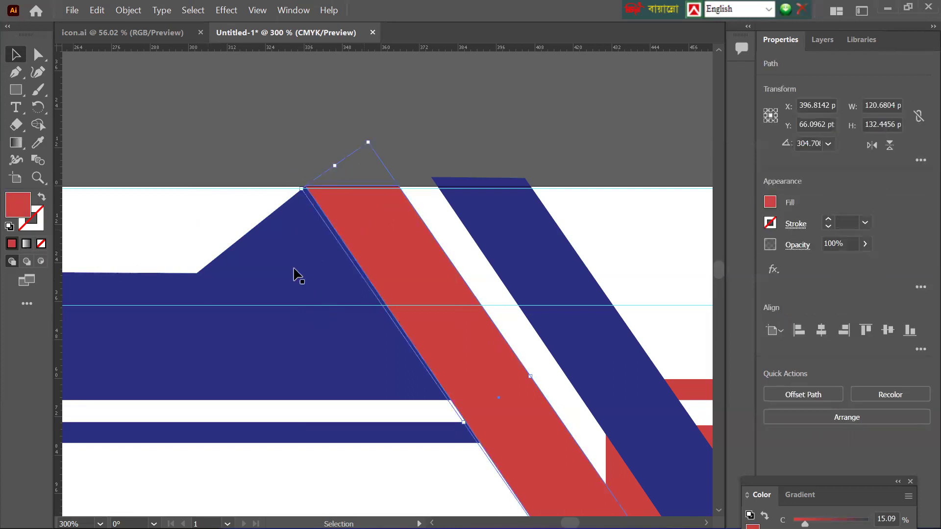
Copy the blue triangle, turn it upside down about 18 pt high, and place it under the thick right bar against the blue diagonal bar
scroll(360, 279, down, 2)
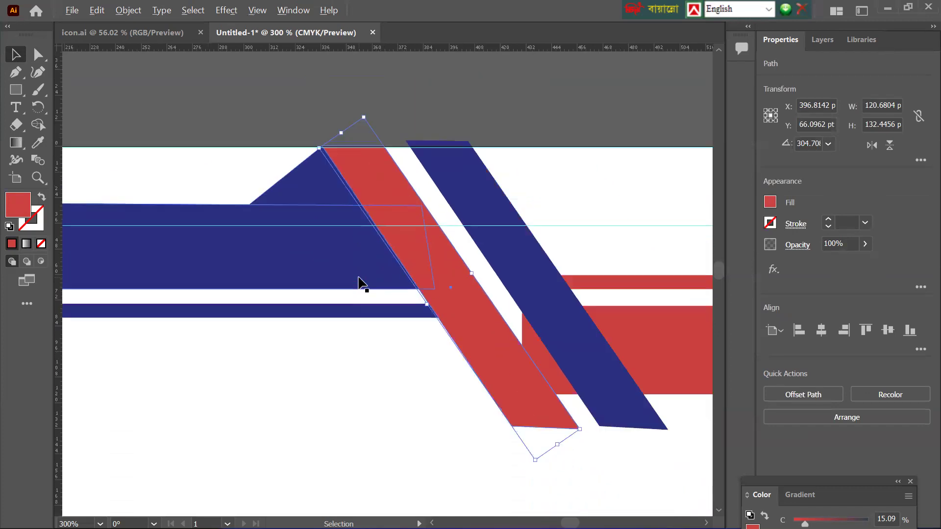
drag(327, 214, 414, 371)
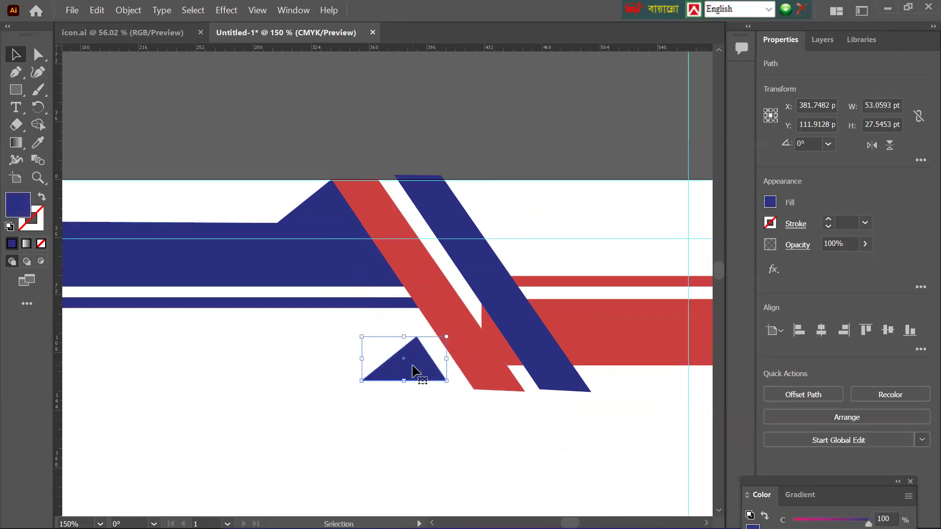
click(403, 384)
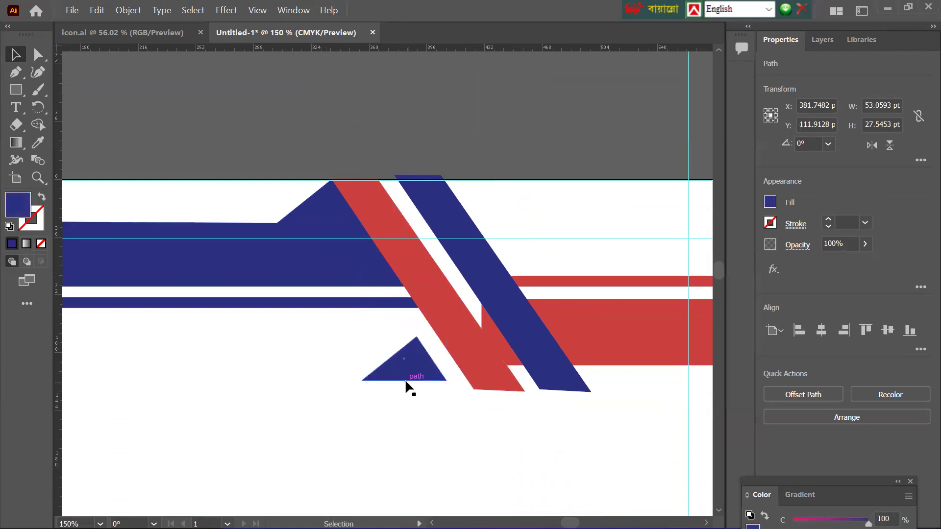
click(409, 380)
drag(403, 386, 612, 394)
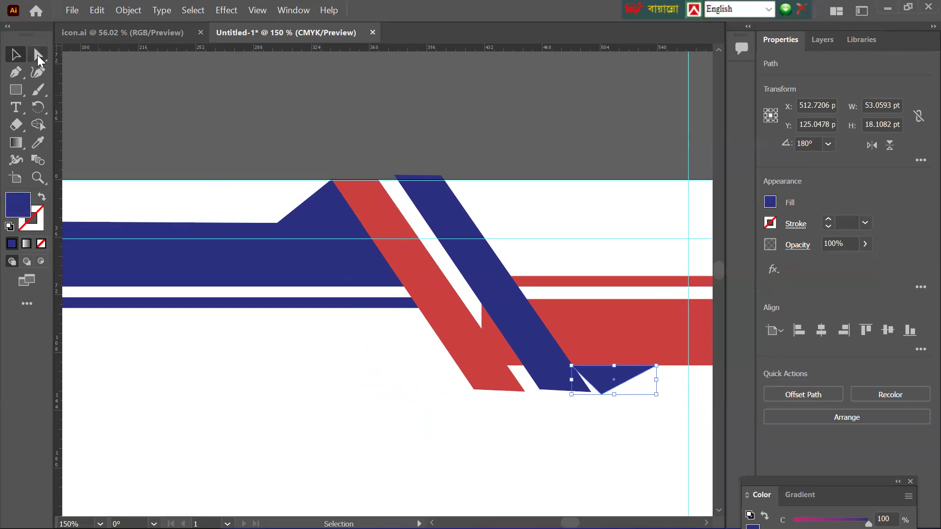
Reduce the inverted triangle's height to about 16.6 pt so its tip lines up with the blue diagonal bar's lower end
click(39, 57)
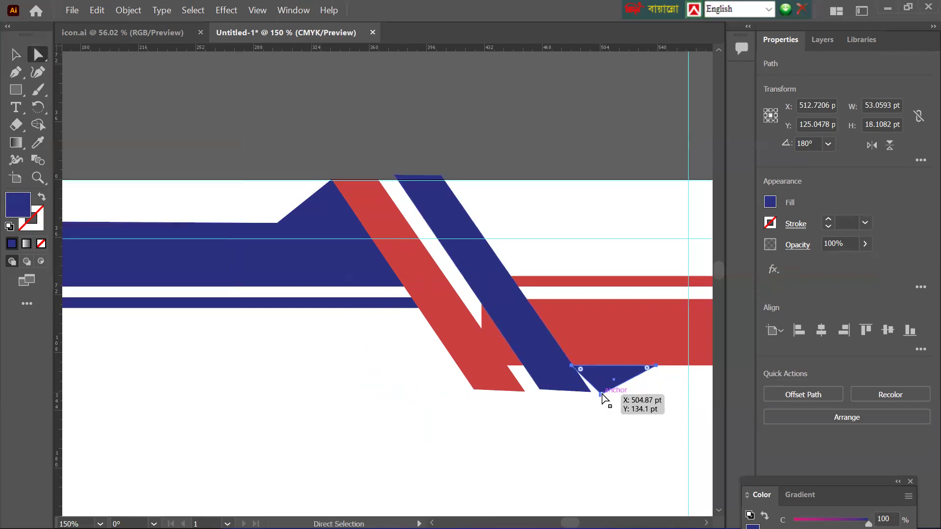
scroll(602, 398, up, 2)
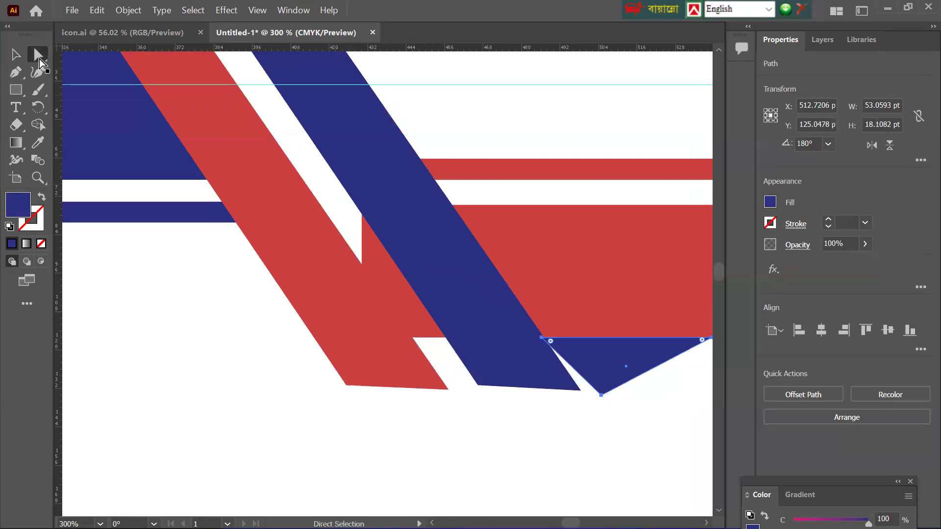
key(v)
drag(627, 395, 626, 391)
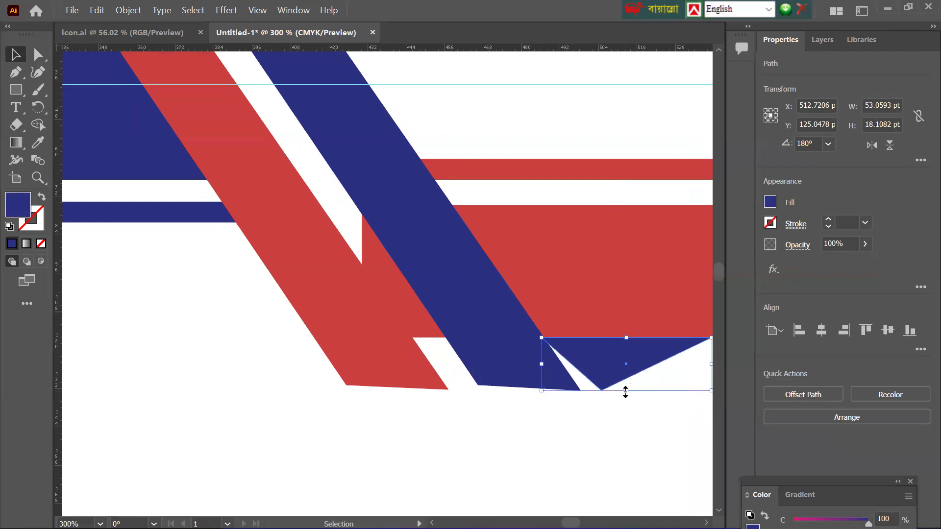
Try to move the inverted triangle's lower anchor toward the blue diagonal bar's lower-right corner, and undo it
click(39, 54)
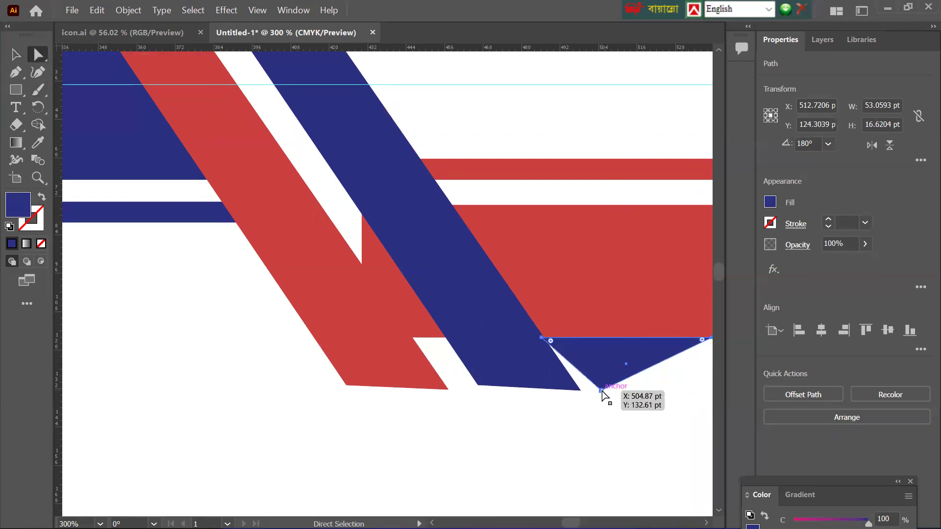
mouse_move(601, 391)
mouse_down()
mouse_move(583, 390)
mouse_move(591, 388)
mouse_up()
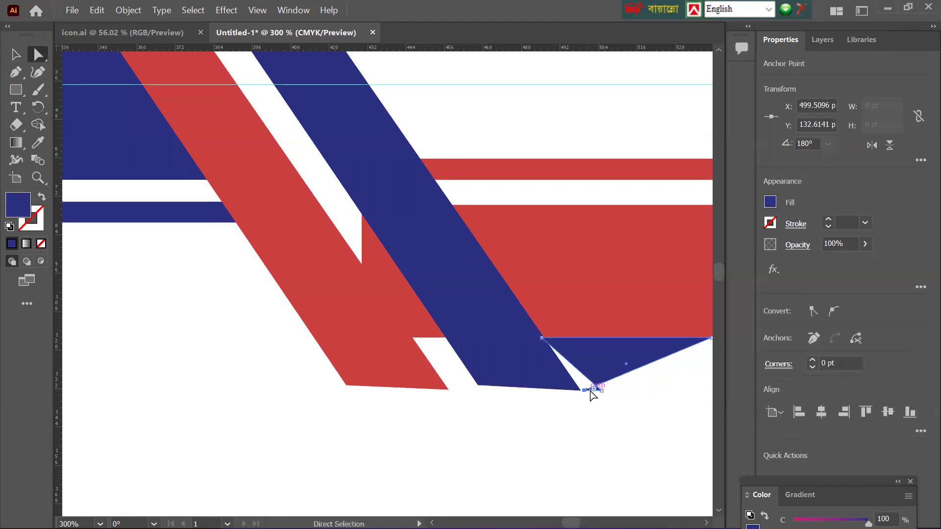
key(ctrl+z)
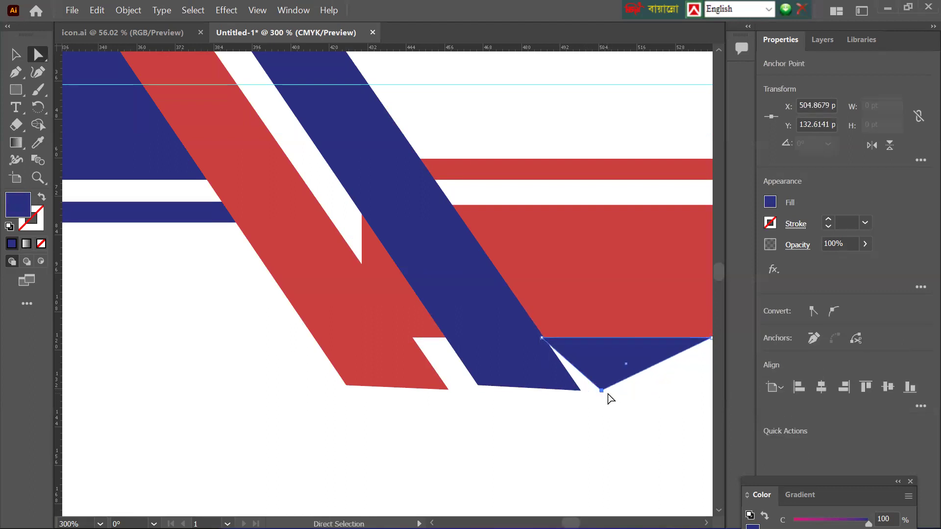
Separate the inverted triangle's two overlapping lower anchors and move the left one onto the blue diagonal bar's lower-right corner
scroll(608, 398, up, 2)
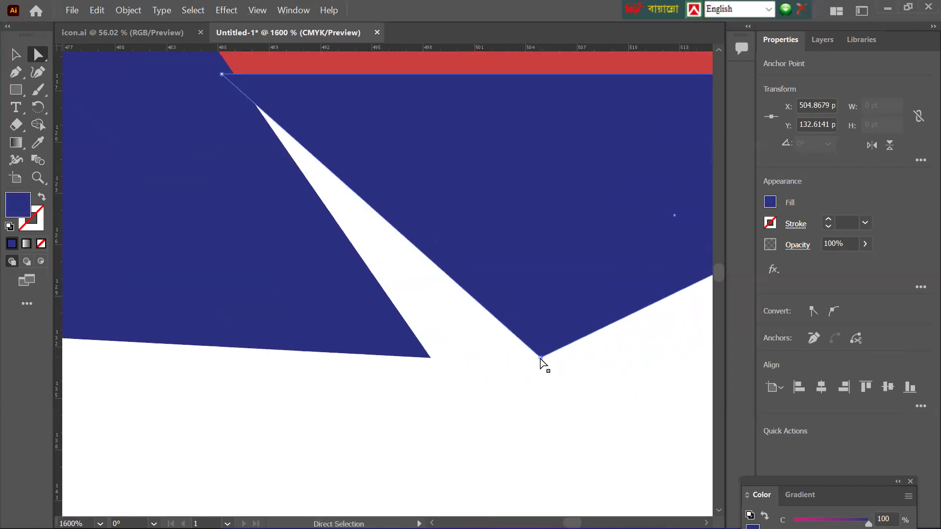
drag(540, 359, 599, 372)
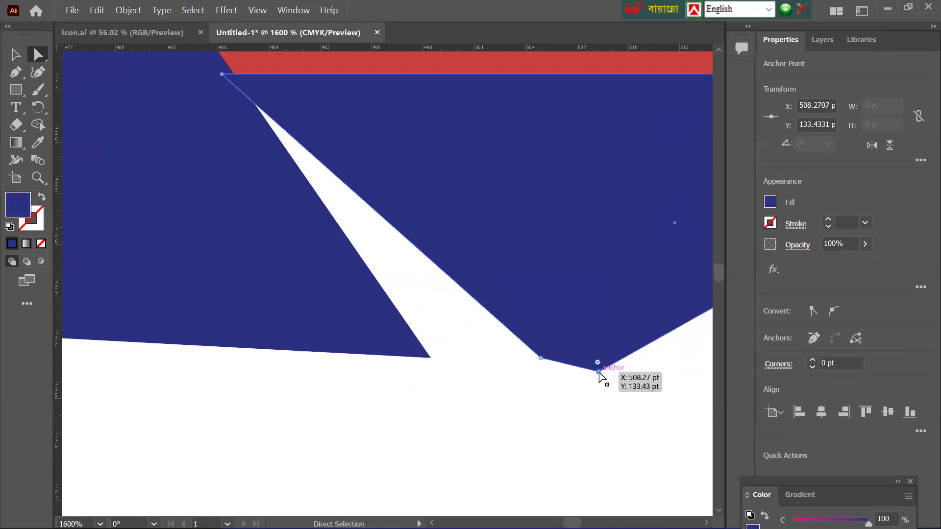
key(alt)
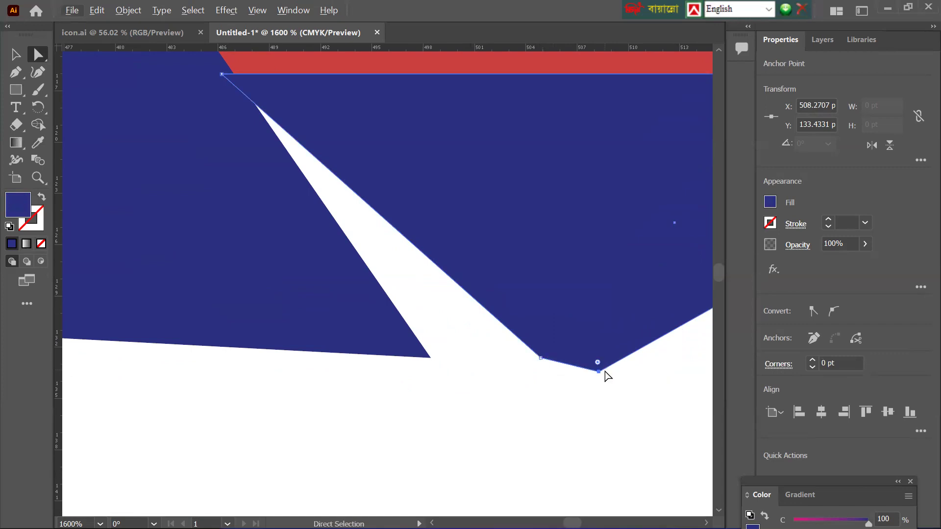
drag(540, 358, 431, 357)
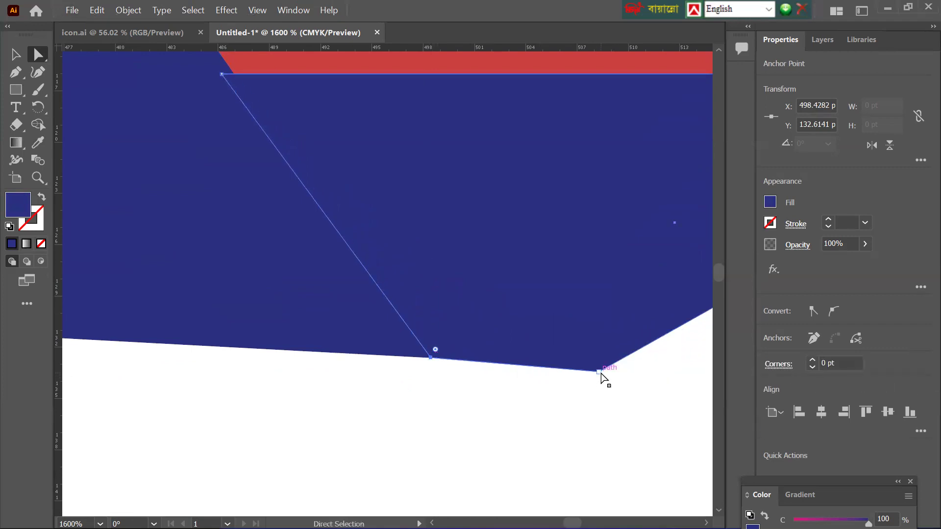
Move the inverted triangle's other lower anchor to about X 506.2 pt, Y 129.2 pt to straighten its slanted edge
drag(600, 373, 565, 306)
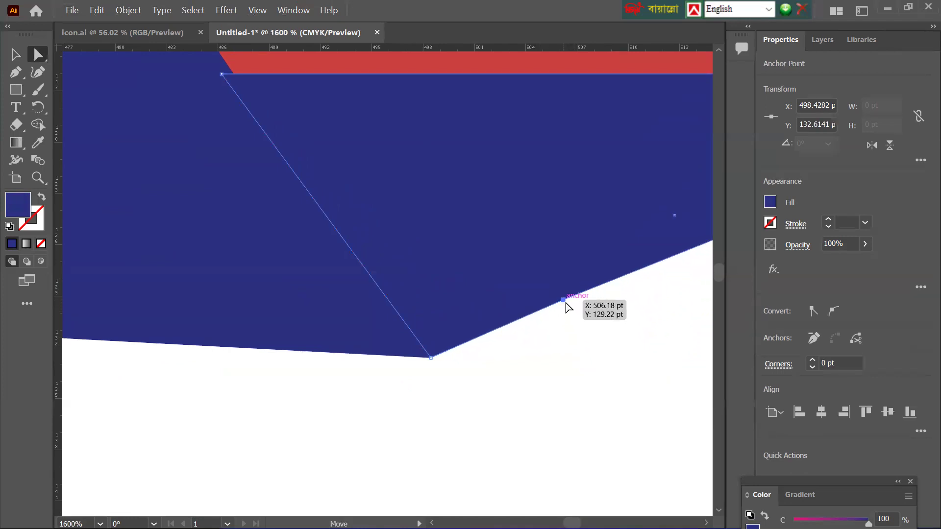
scroll(574, 337, down, 1)
scroll(574, 341, down, 2)
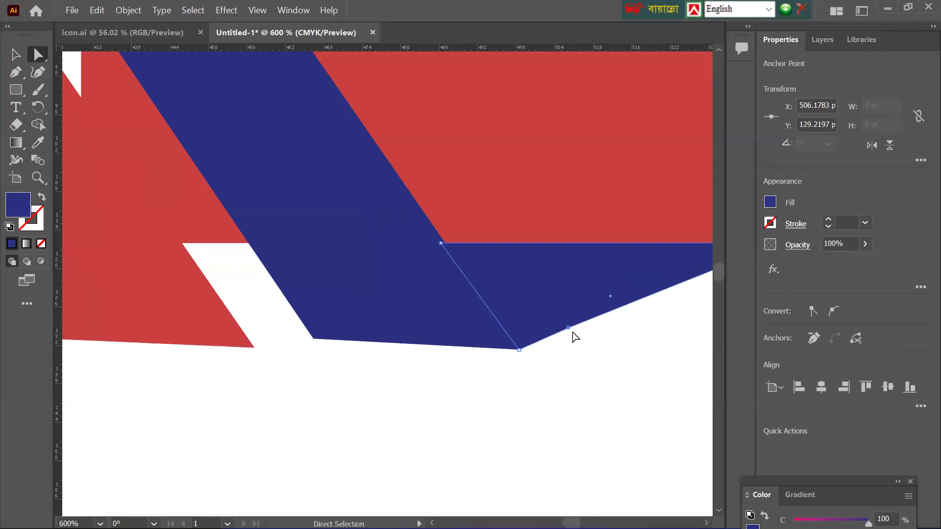
scroll(568, 328, right, 2)
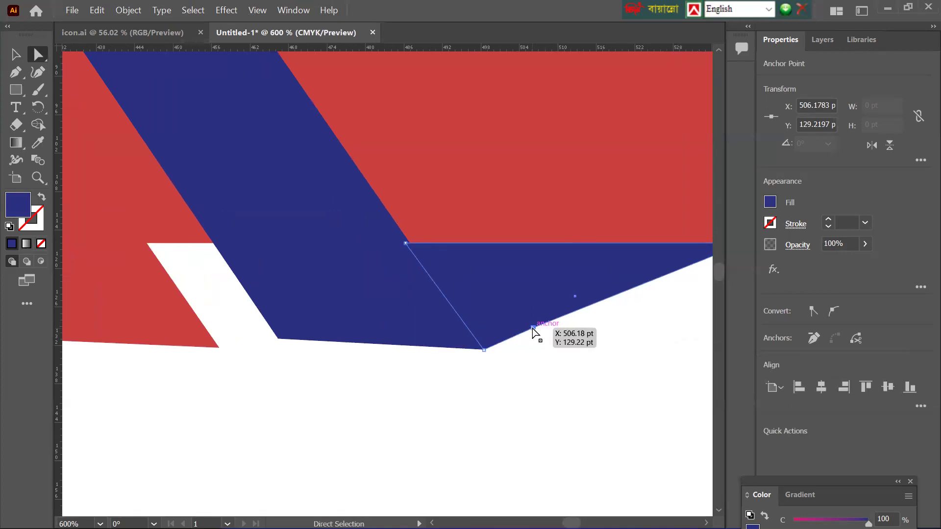
drag(535, 334, 536, 332)
click(593, 397)
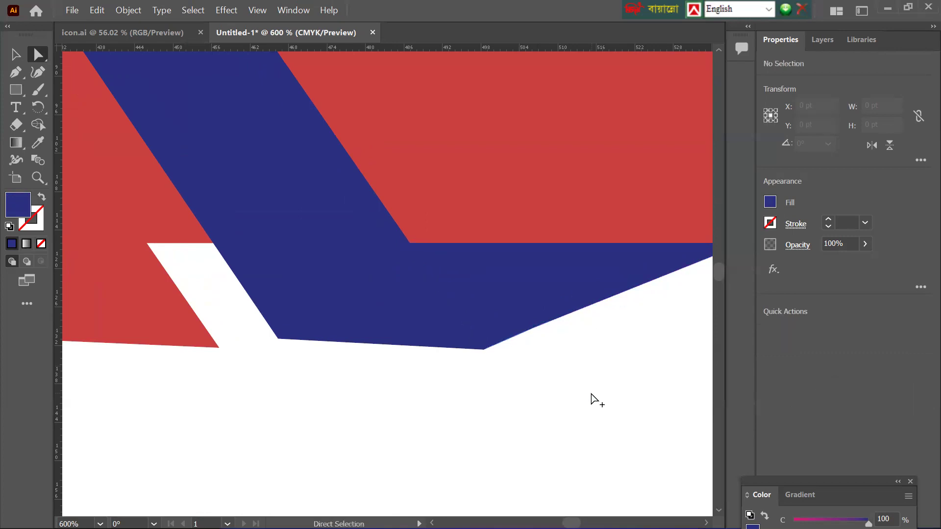
Copy the hex colour code of the red diagonal bar's fill
scroll(593, 399, down, 3)
scroll(594, 401, down, 1)
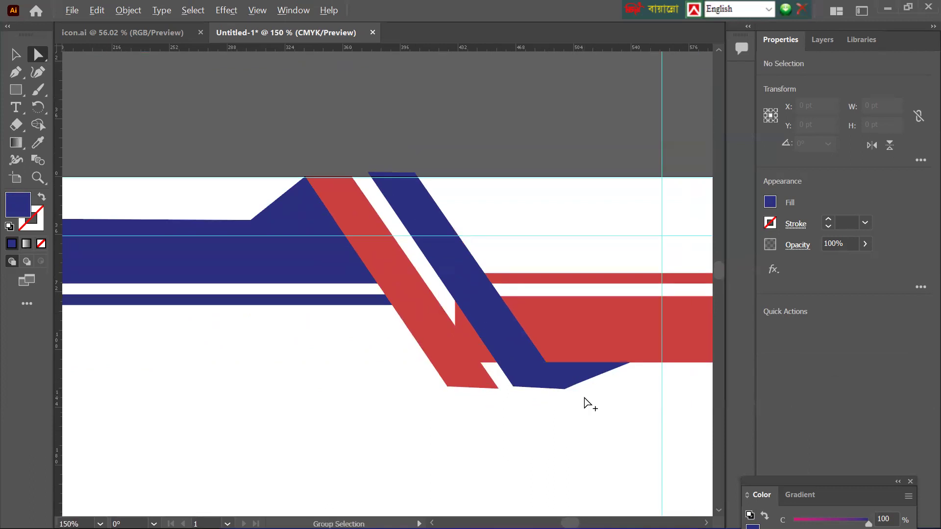
scroll(587, 402, down, 1)
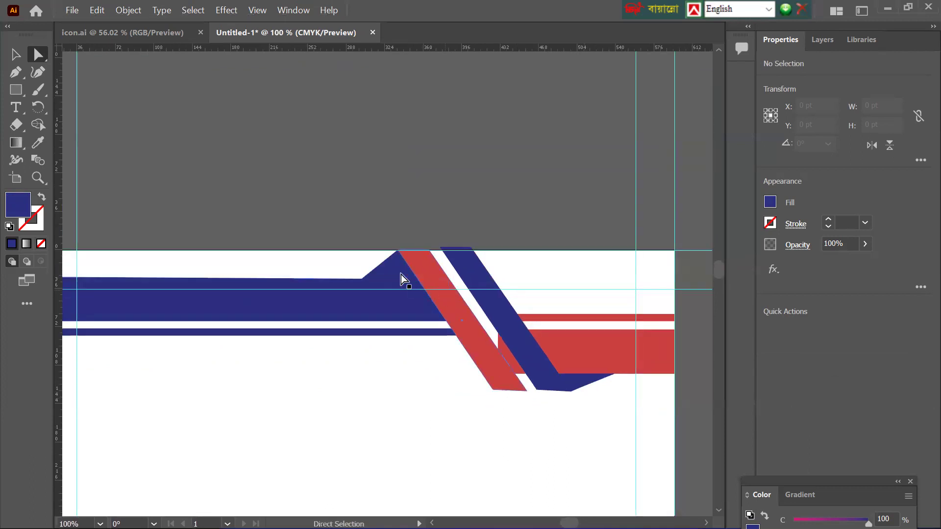
click(16, 53)
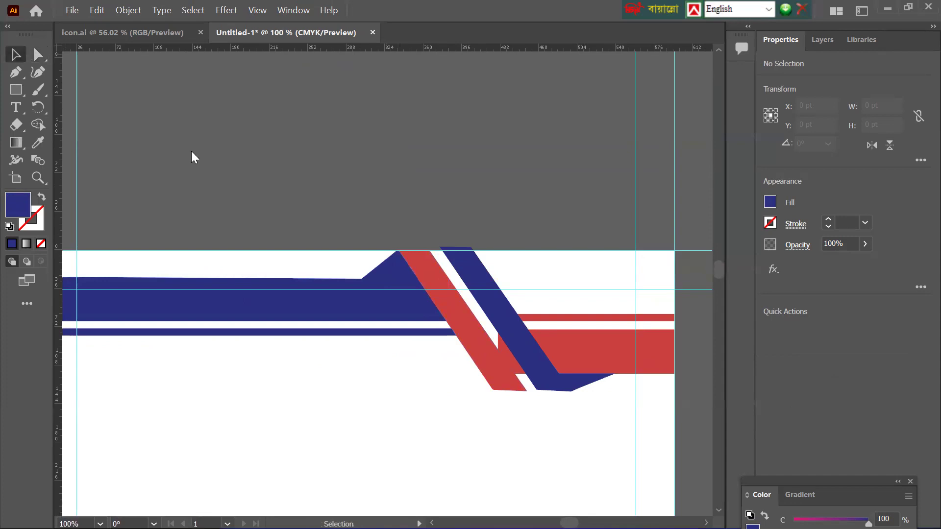
click(429, 281)
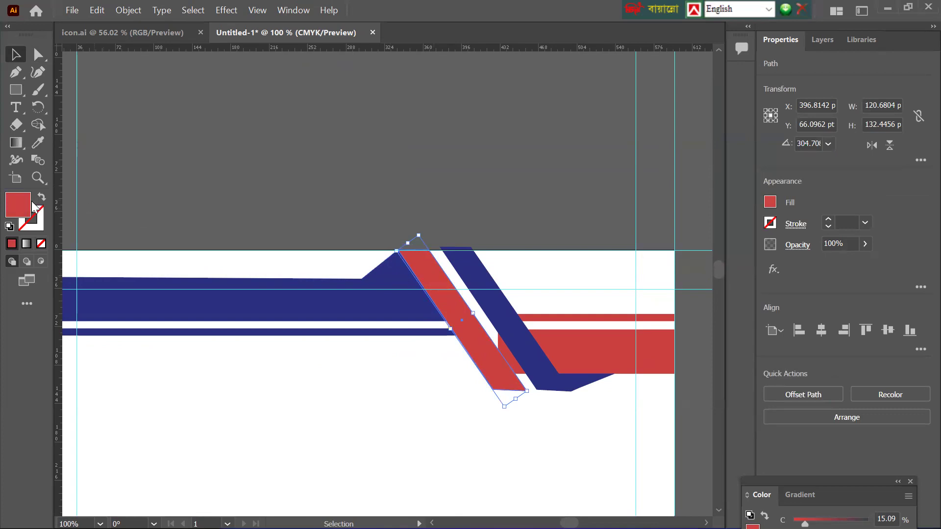
click(394, 270)
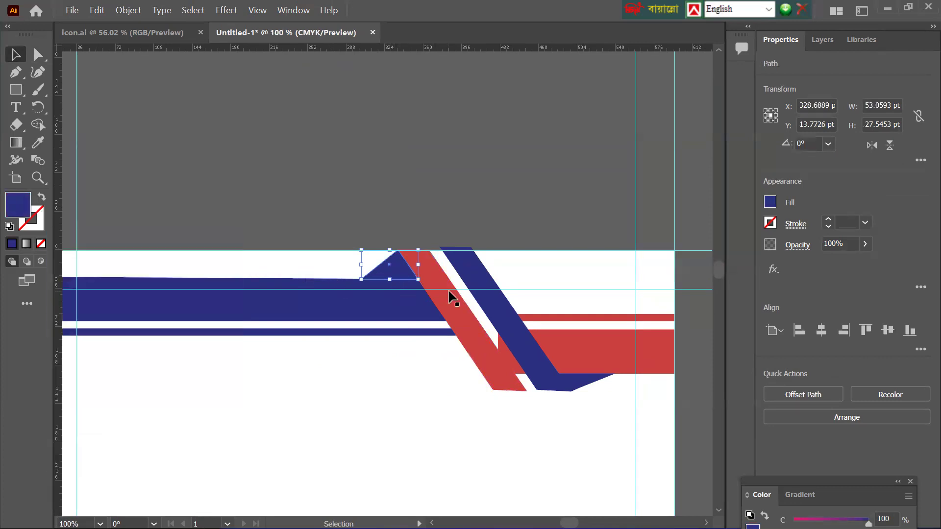
click(460, 303)
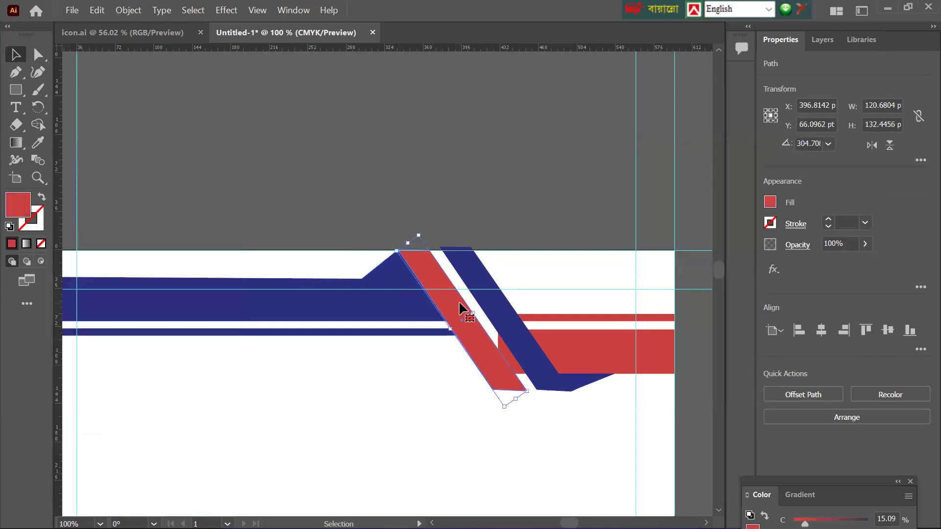
double_click(16, 198)
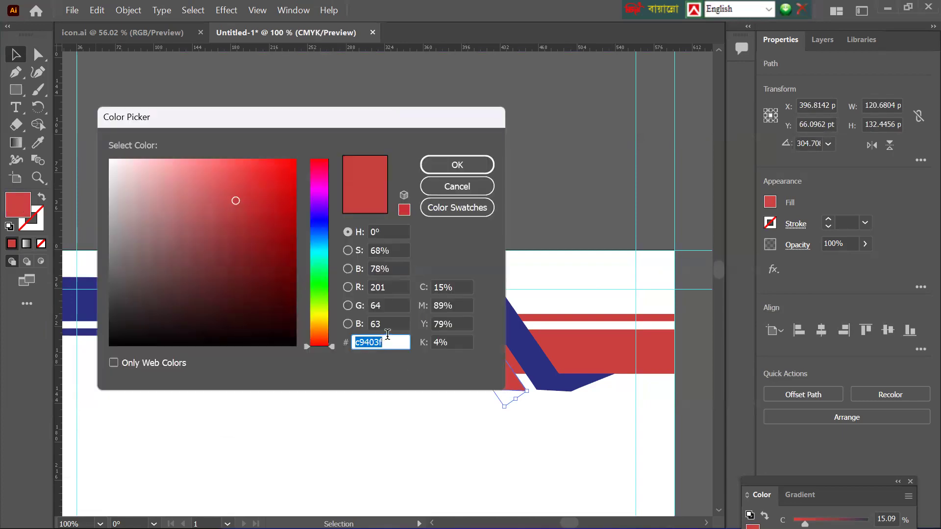
click(457, 164)
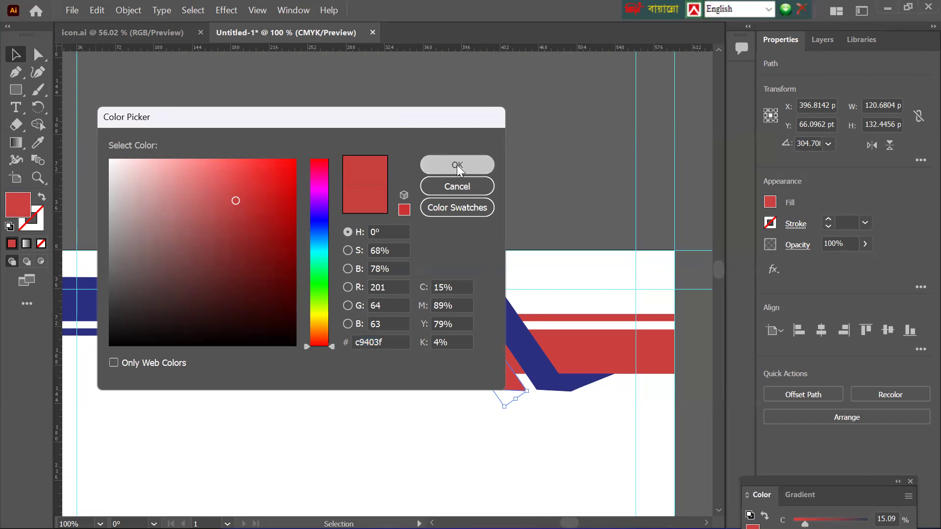
Fill the upper fold triangle beside the red diagonal bar with the colour c9403f
click(387, 278)
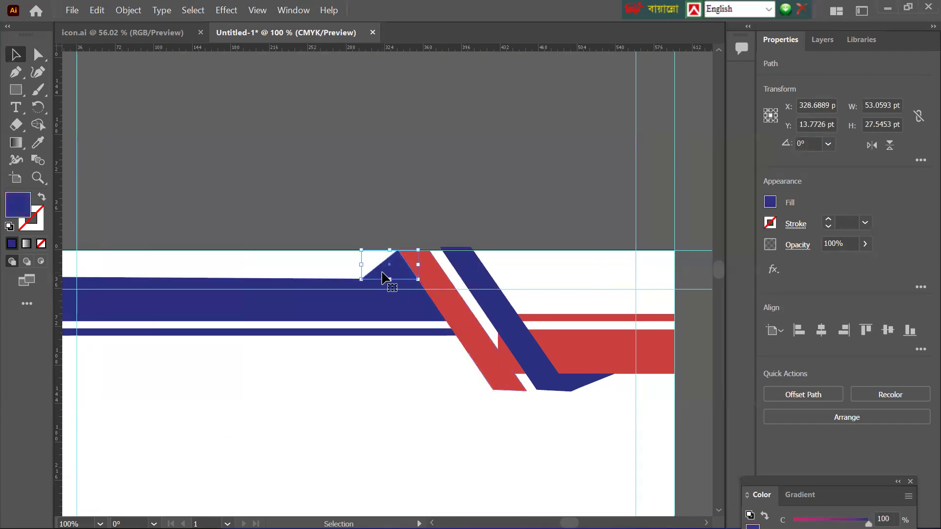
double_click(11, 205)
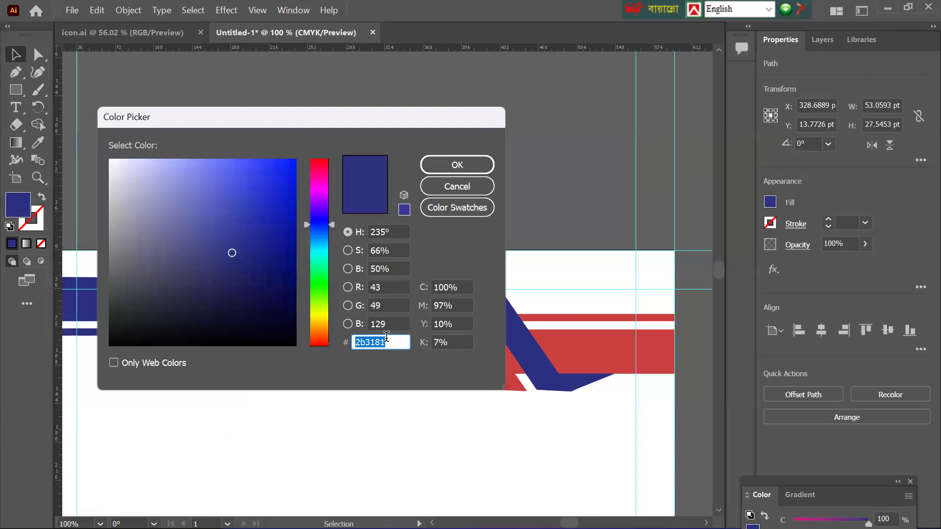
text(c9403f)
double_click(365, 340)
key(Right)
click(446, 164)
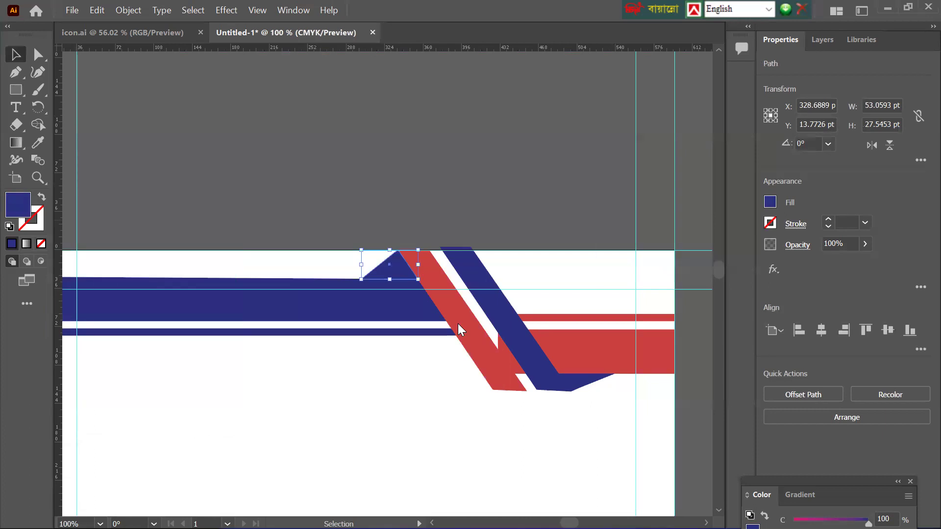
click(457, 324)
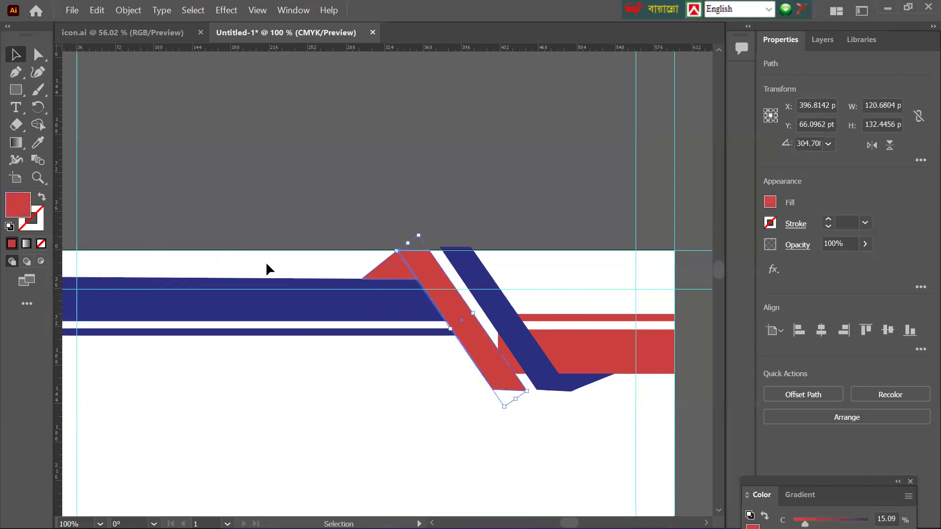
Change the upper fold triangle's fill to a darker shade of the same red
click(392, 278)
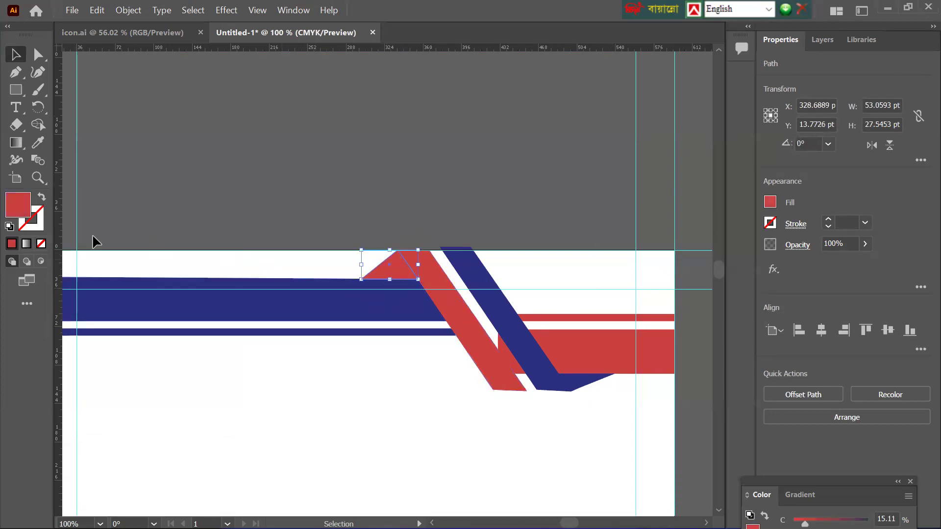
double_click(21, 205)
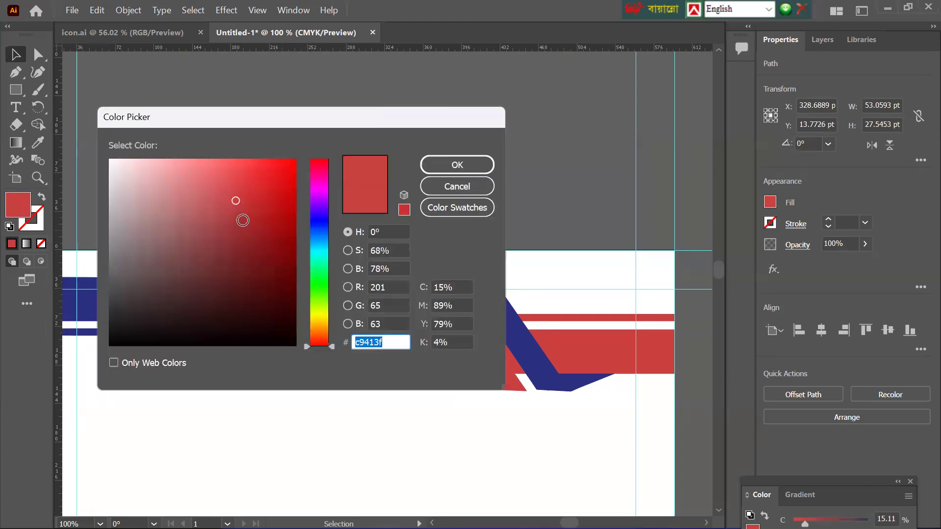
click(243, 227)
click(431, 168)
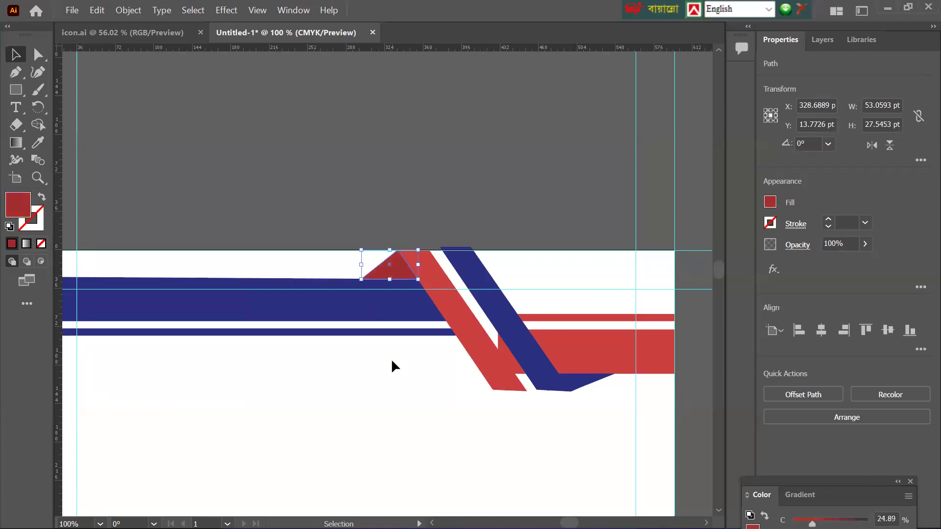
click(399, 380)
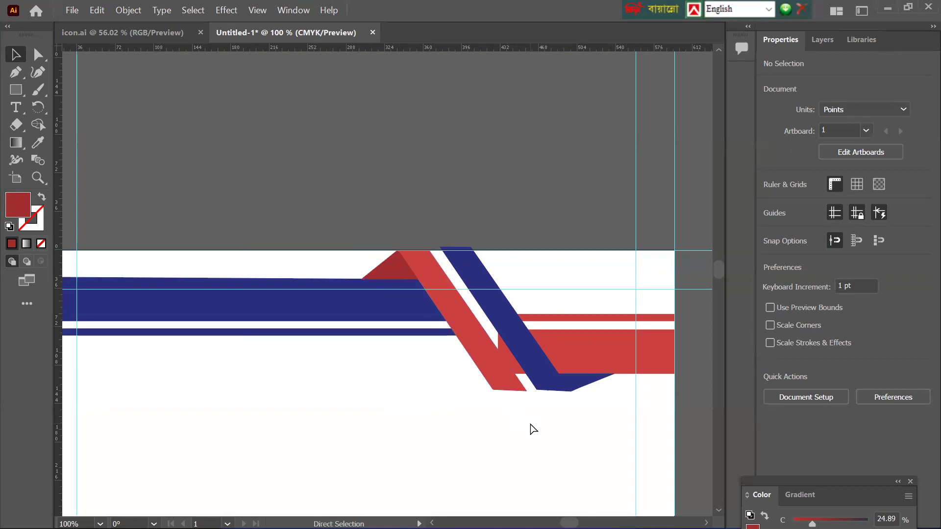
Copy the hex colour code of the blue diagonal bar's fill
scroll(530, 421, right, 1)
click(539, 379)
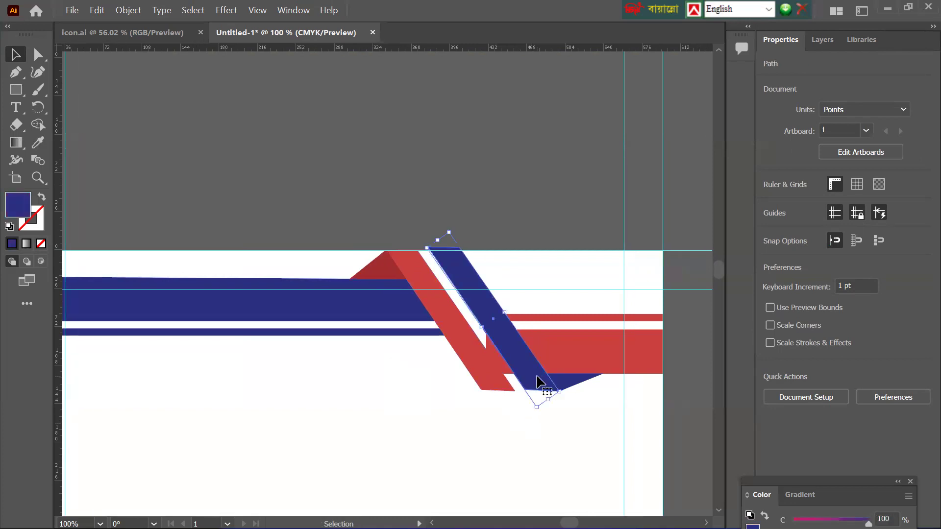
double_click(24, 203)
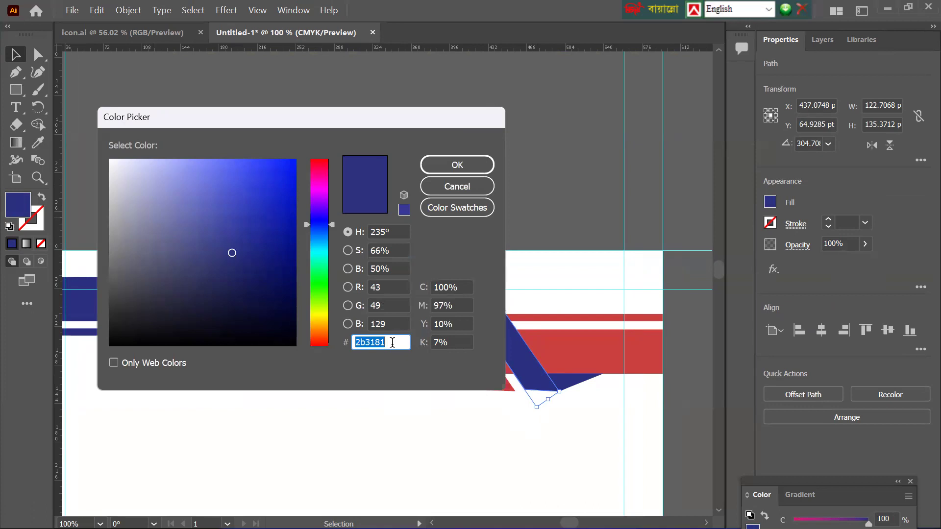
click(447, 166)
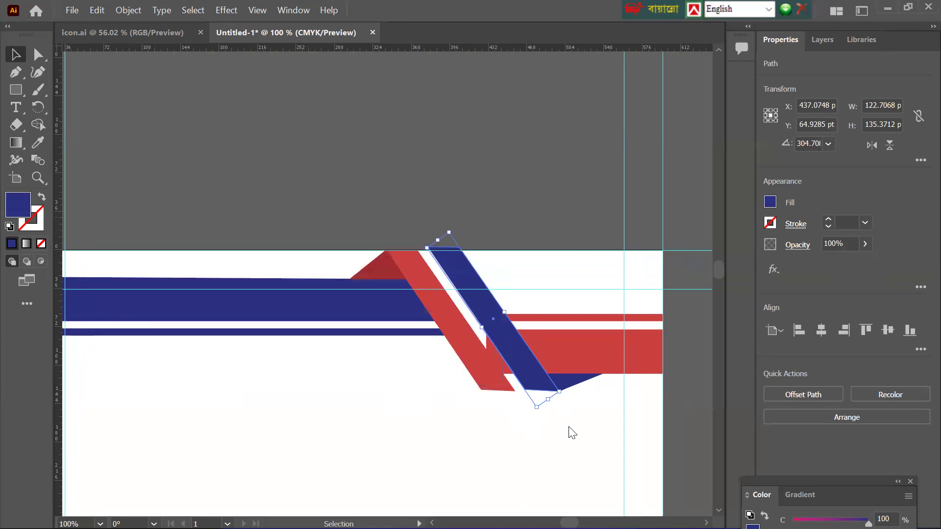
Change the inverted fold triangle's fill to a slightly darker shade of the diagonal bar's blue
click(569, 382)
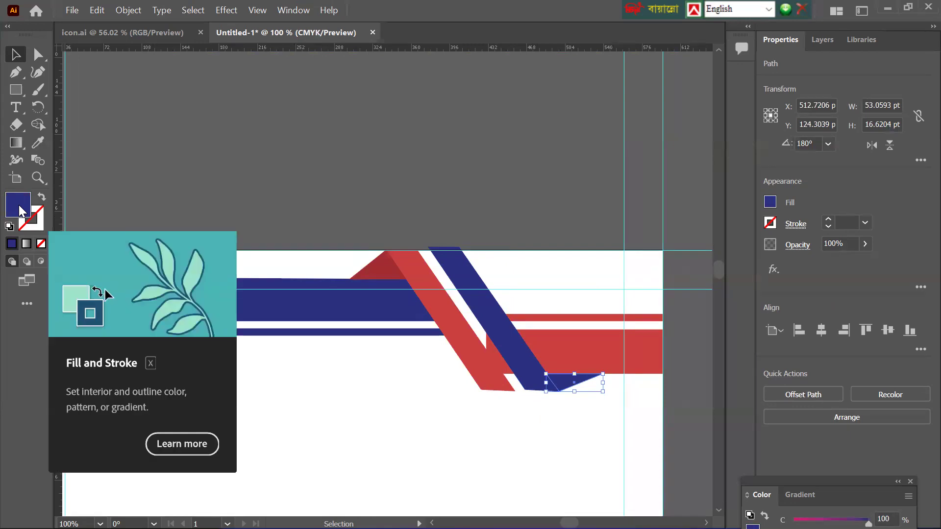
double_click(19, 205)
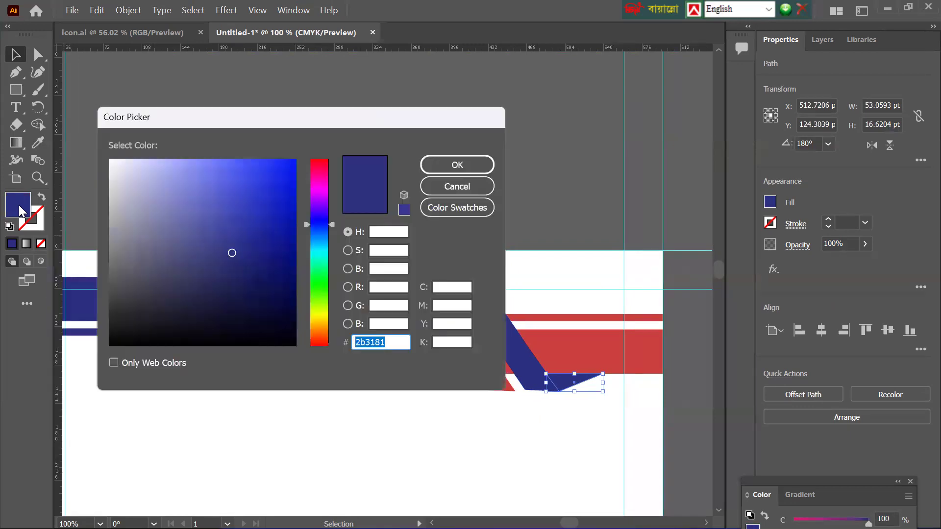
click(393, 342)
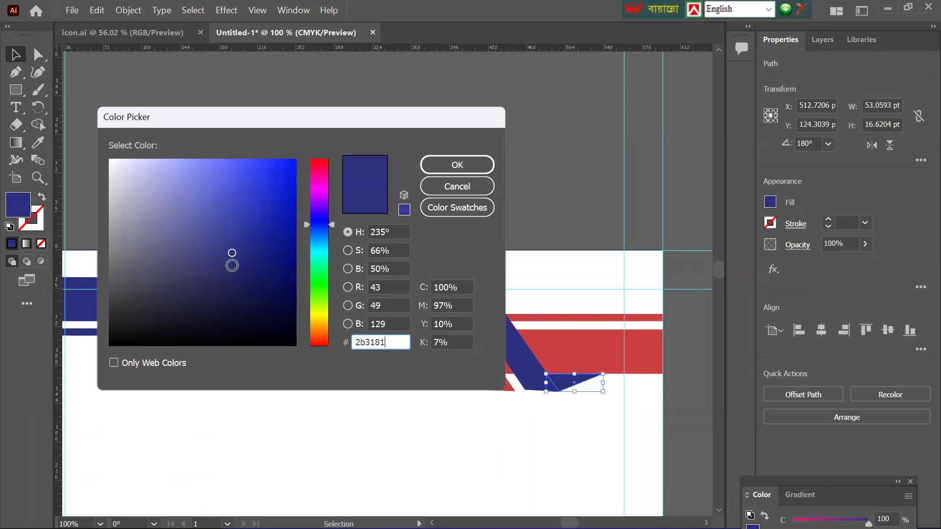
drag(232, 253, 235, 273)
click(446, 165)
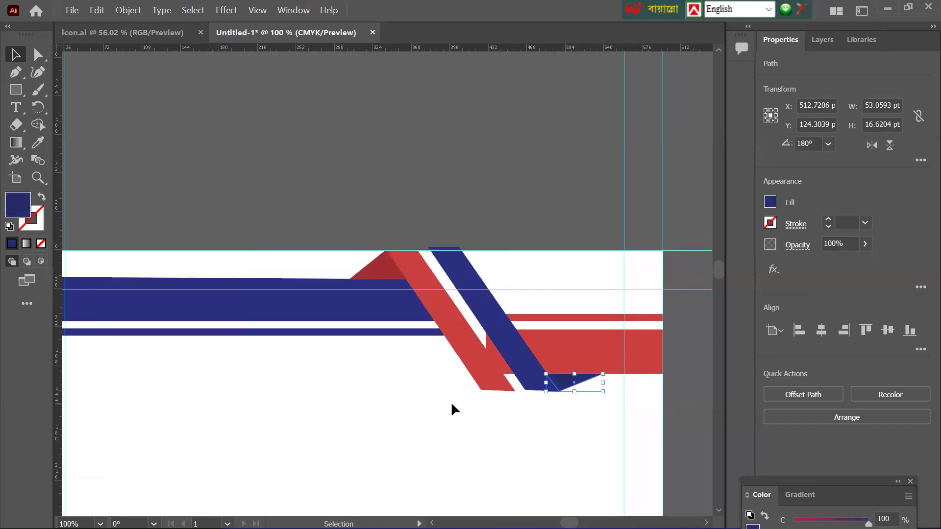
click(496, 430)
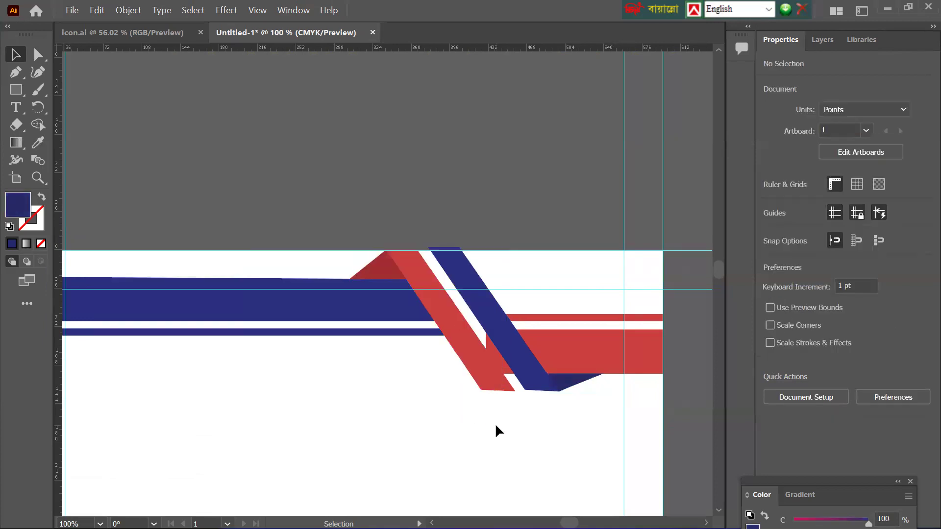
Select all the header shapes around the diagonal bars and start the Shape Builder on them
scroll(496, 426, right, 2)
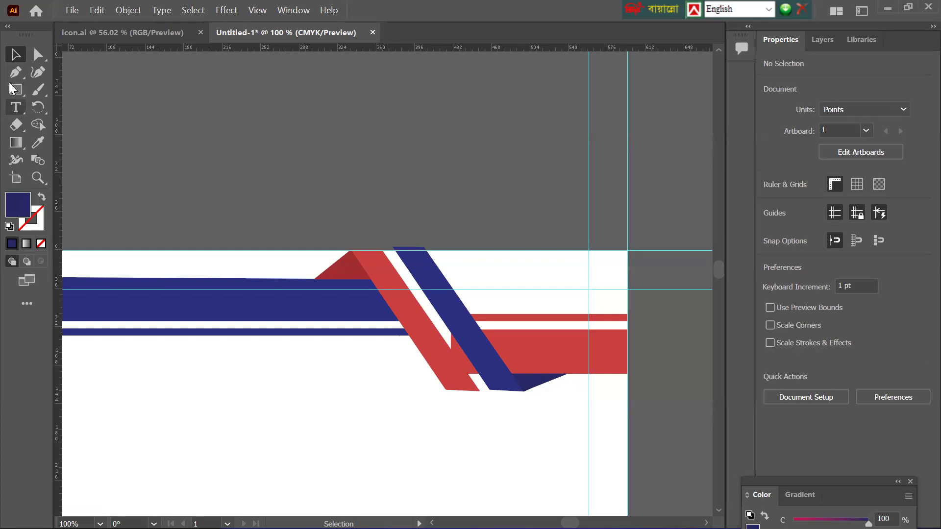
drag(297, 229, 558, 446)
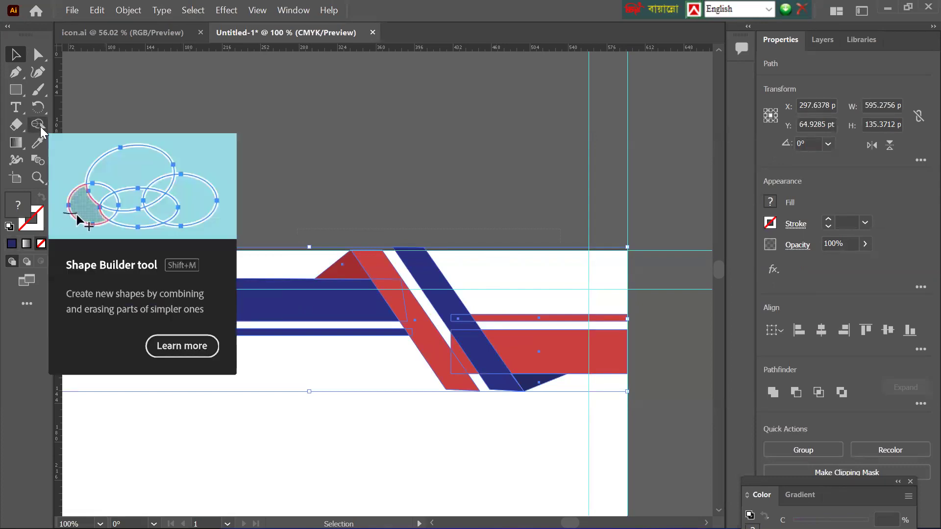
click(39, 125)
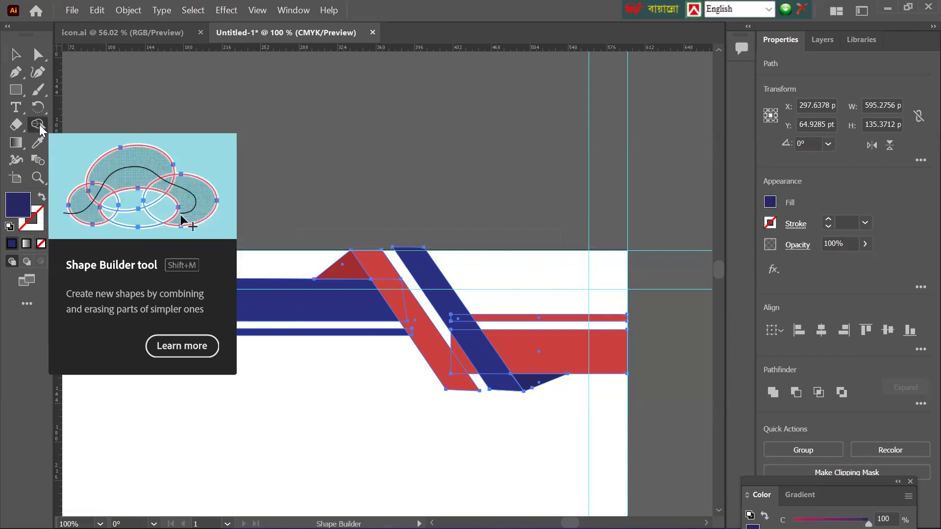
scroll(459, 404, up, 4)
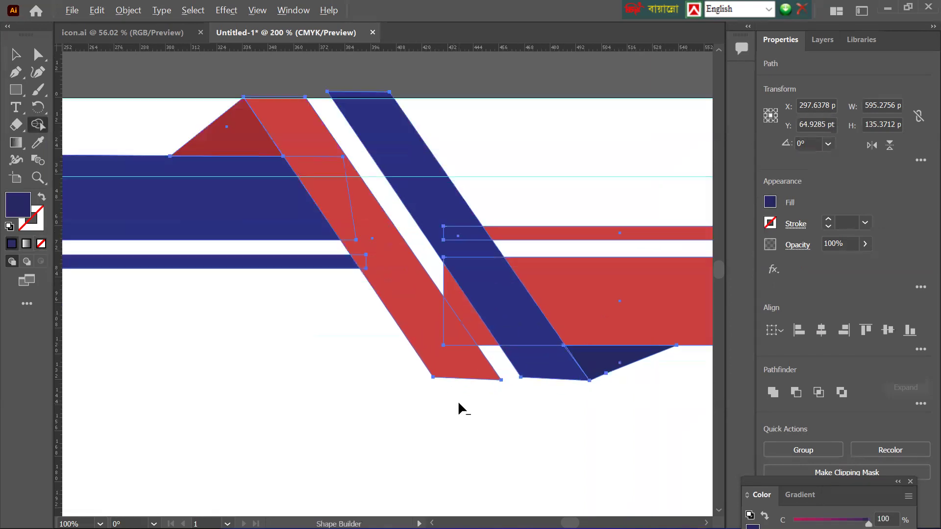
scroll(459, 403, up, 3)
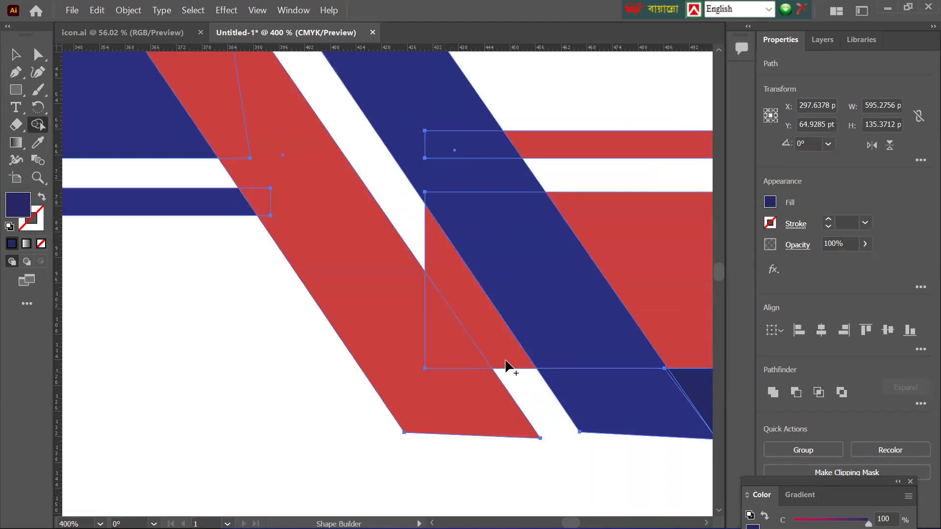
alt+click(485, 325)
scroll(528, 401, up, 2)
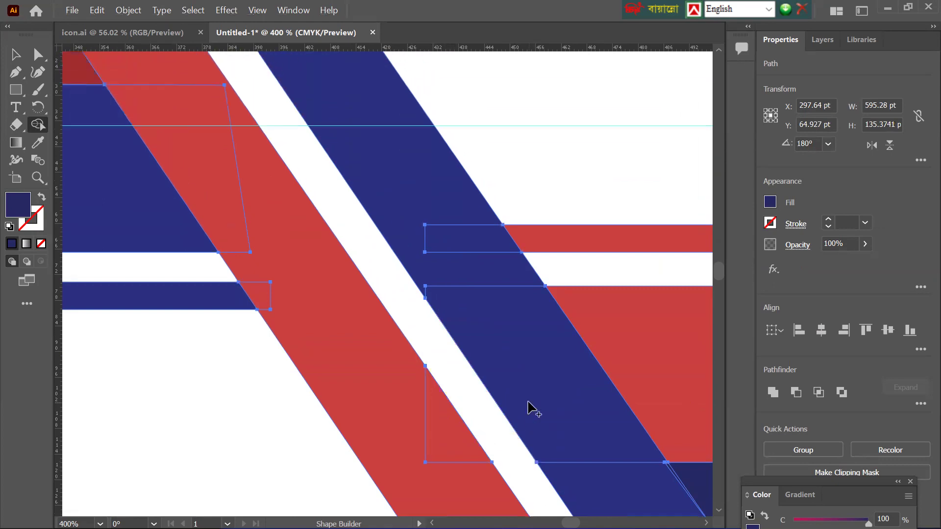
scroll(528, 402, down, 1)
scroll(528, 407, down, 1)
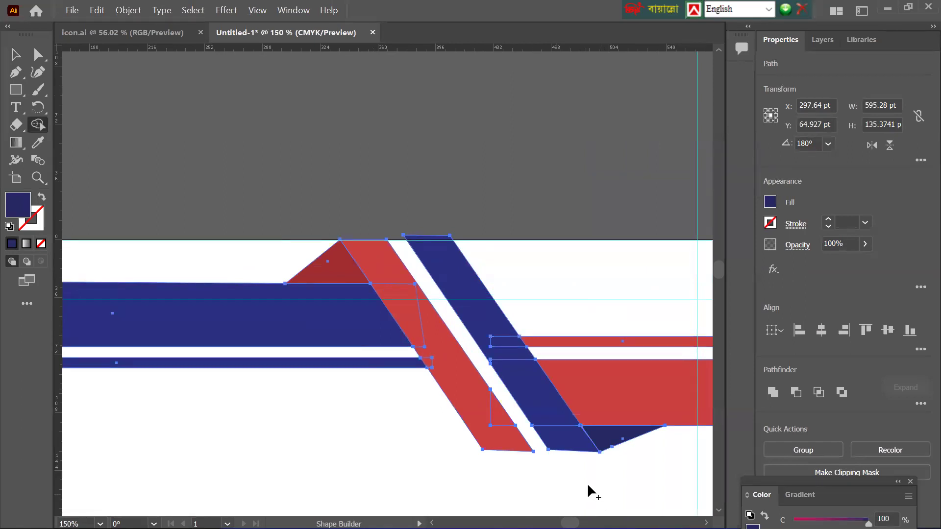
click(444, 276)
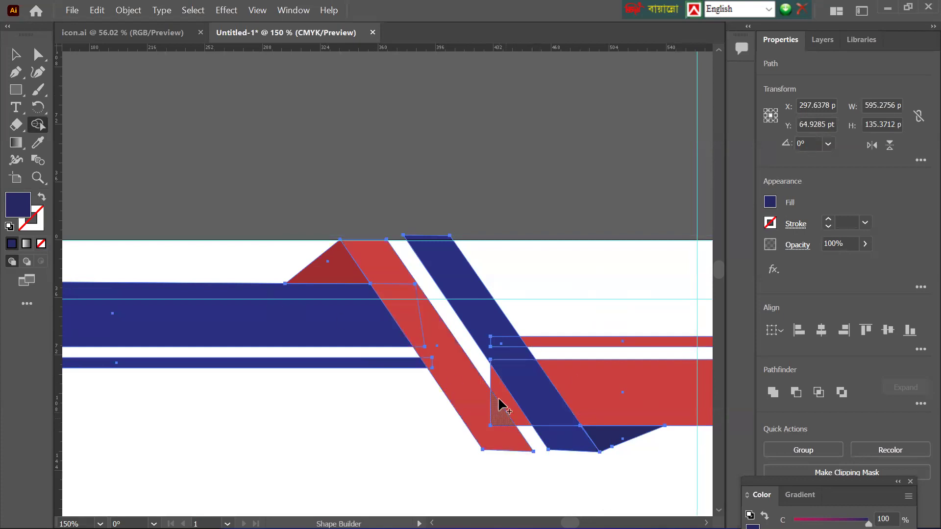
click(505, 431)
Remove the stray red wedge of the horizontal bar from the gap between the two diagonal bars with Shape Builder
alt+scroll(507, 424, up, 3)
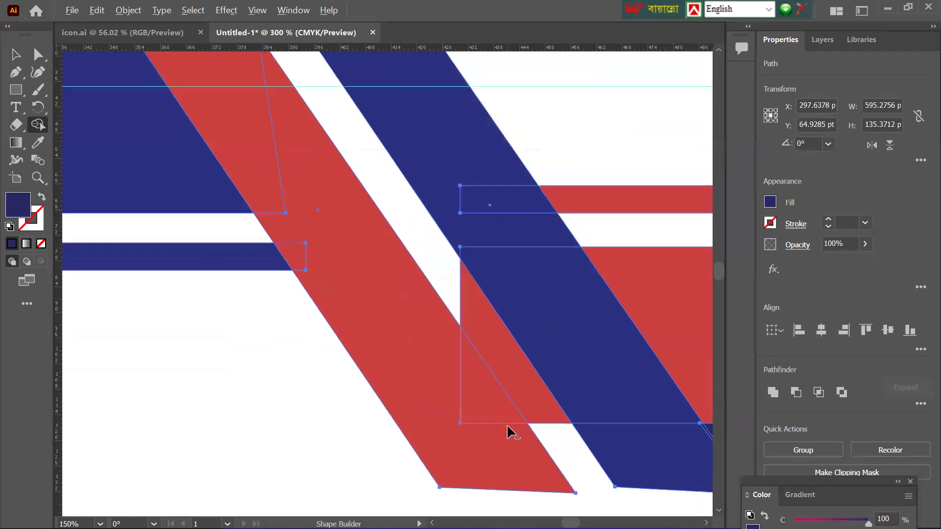
alt+click(521, 396)
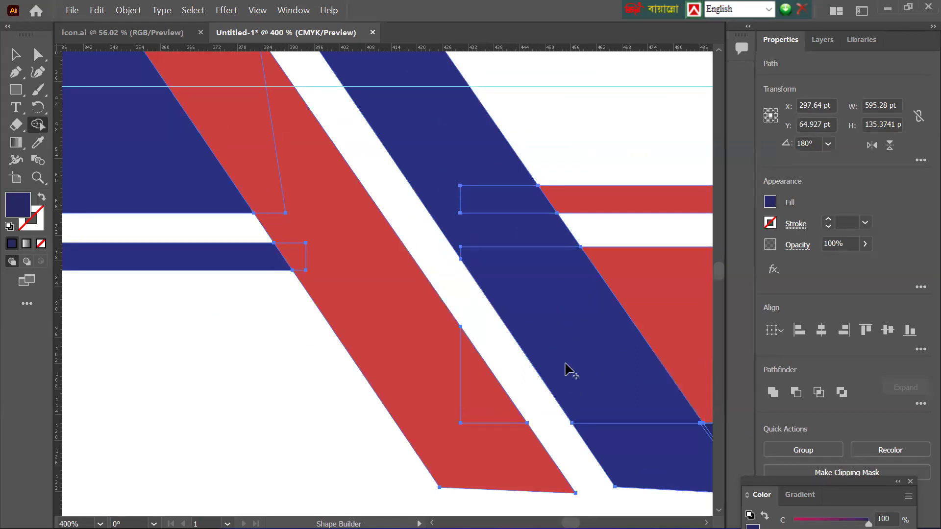
alt+click(502, 208)
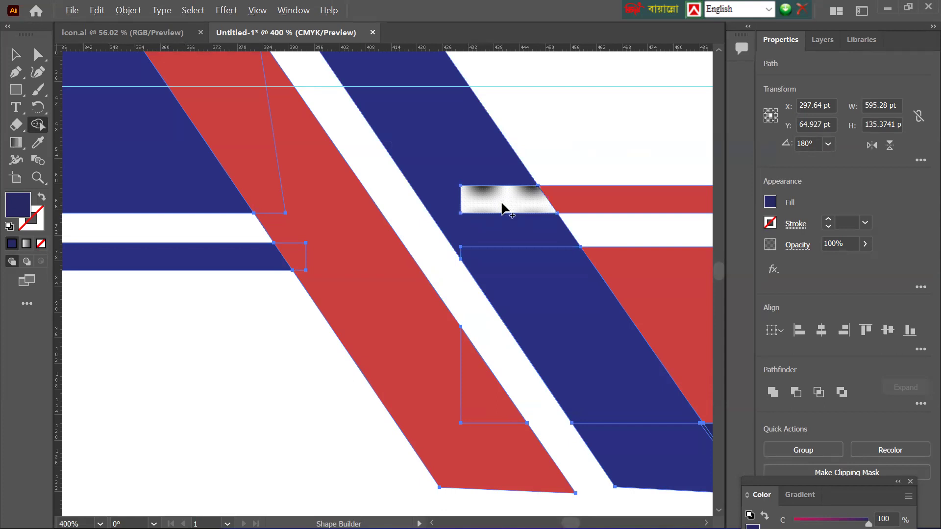
key(ctrl+z)
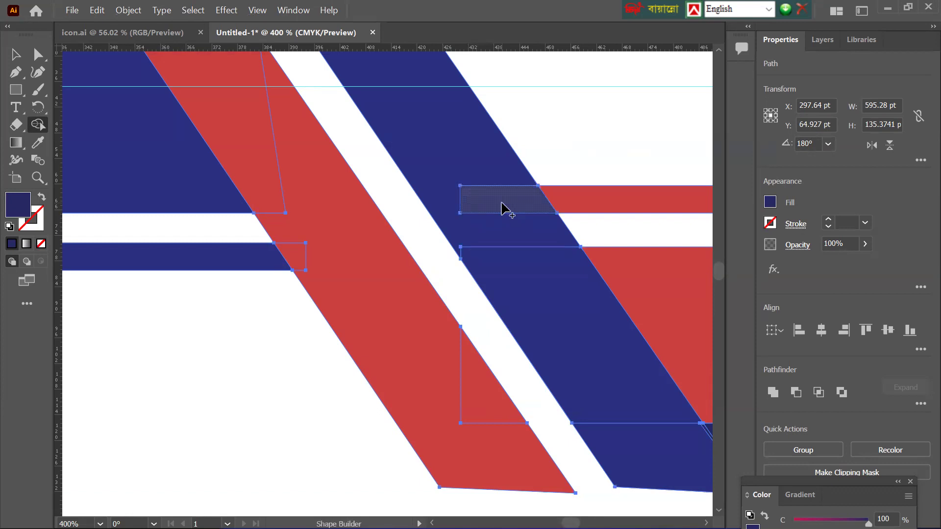
Merge each diagonal bar with the horizontal bar ends overlapping it using Shape Builder, and deselect everything
mouse_move(471, 169)
mouse_down()
mouse_move(518, 286)
mouse_move(620, 448)
mouse_up()
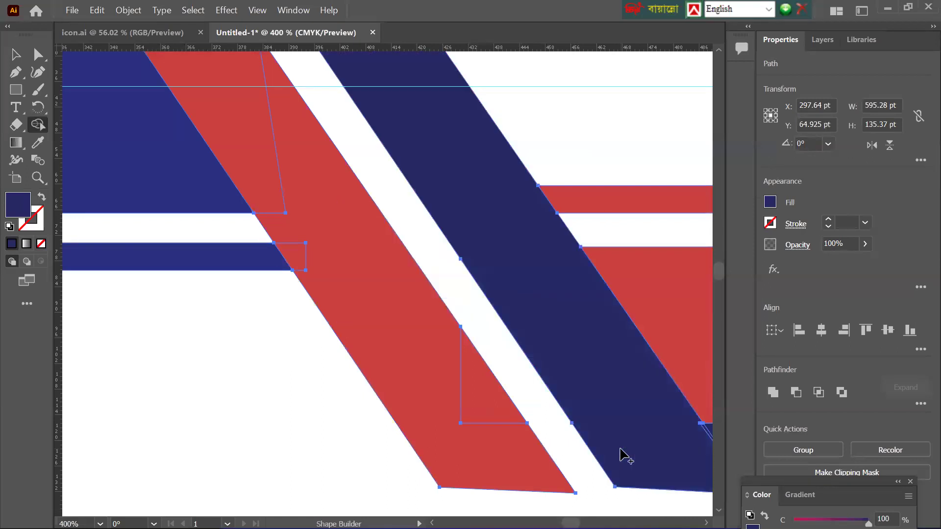
scroll(590, 425, down, 1)
scroll(590, 425, down, 2)
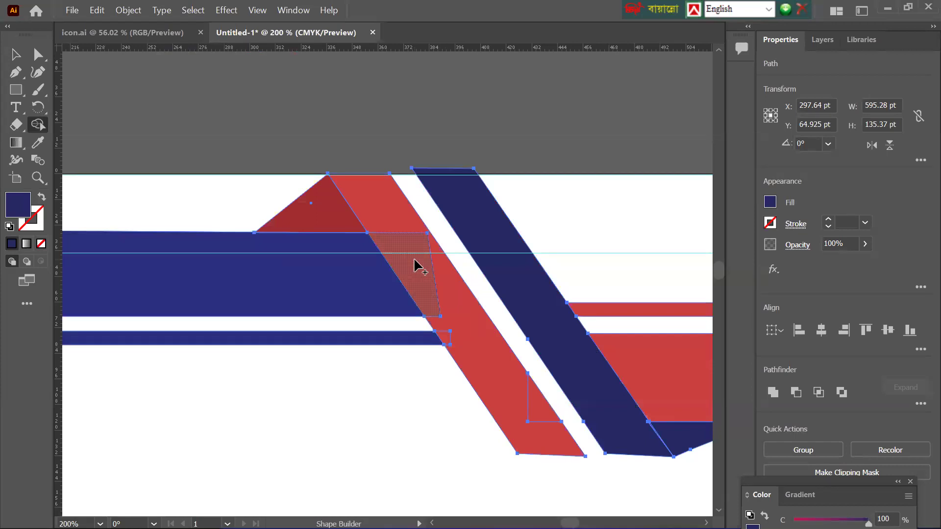
mouse_move(392, 213)
mouse_down()
mouse_move(484, 349)
mouse_move(492, 380)
mouse_move(541, 420)
mouse_up()
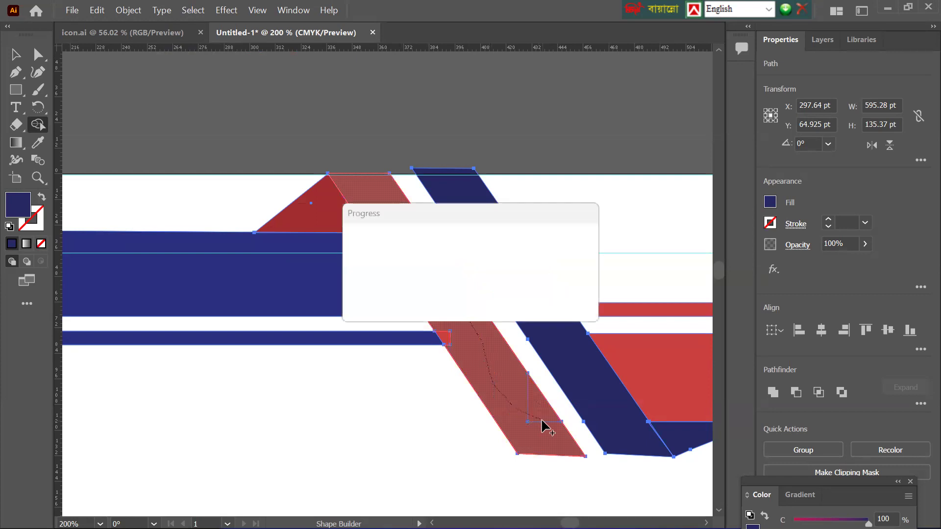
drag(440, 321, 456, 349)
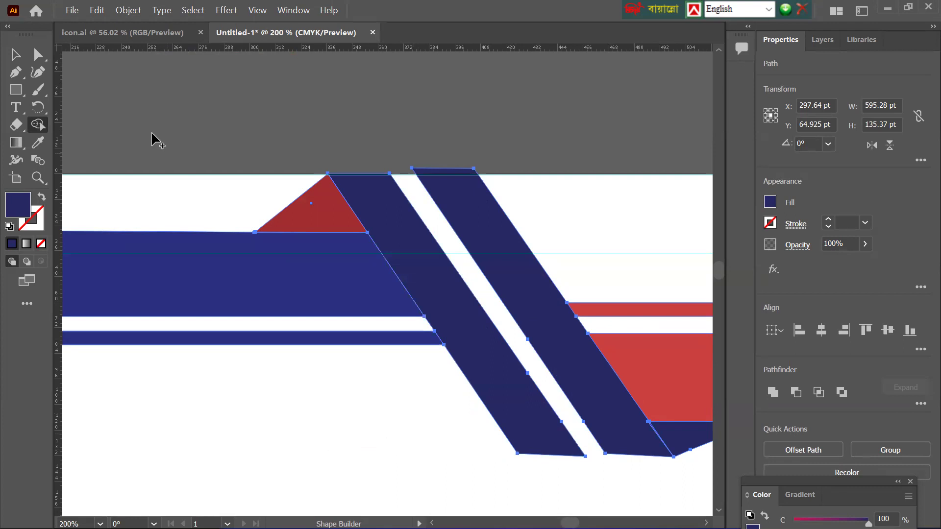
key(v)
key(ctrl+a)
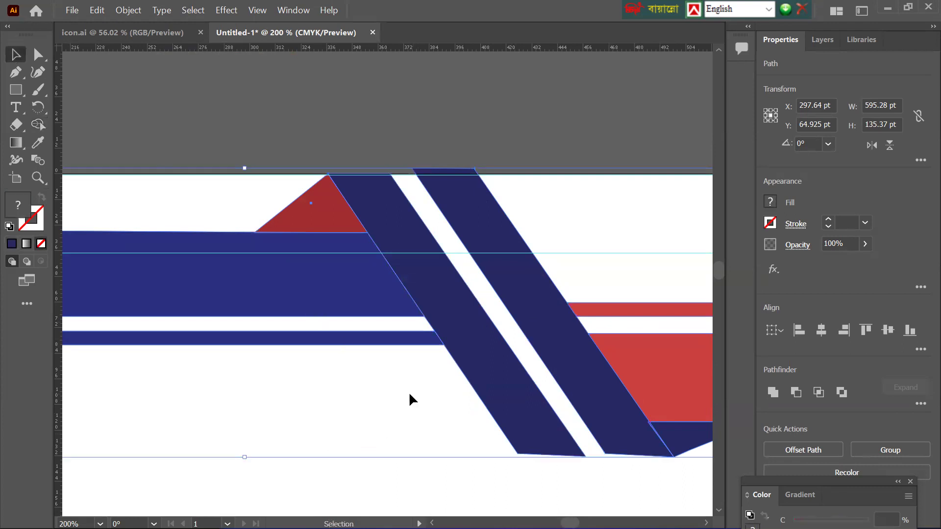
scroll(409, 393, down, 1)
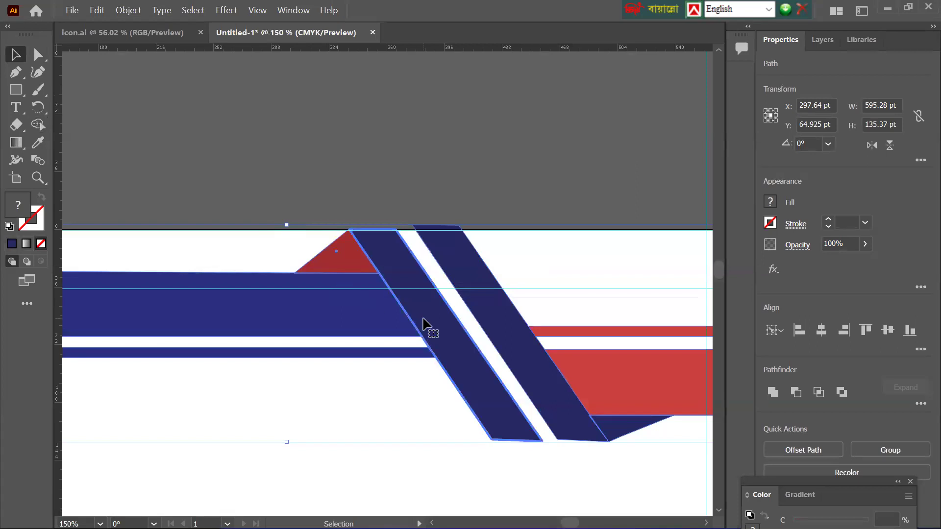
click(415, 446)
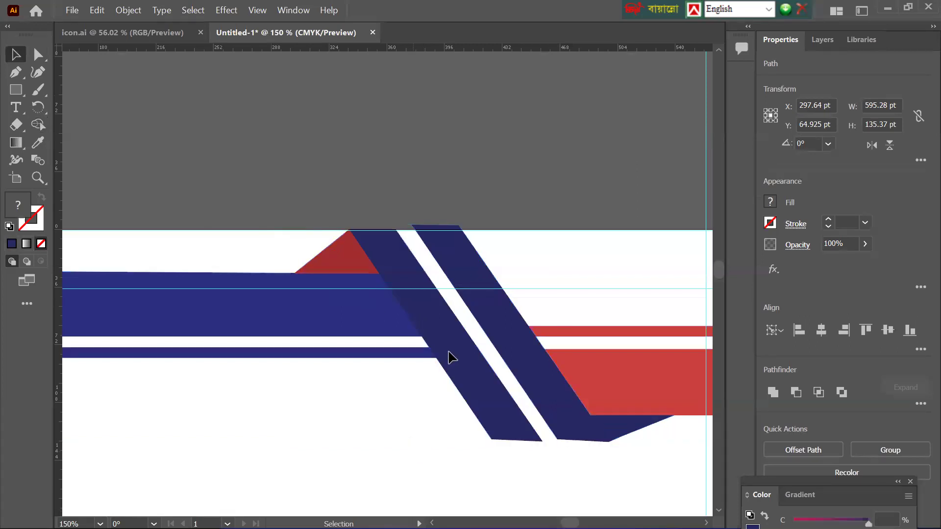
Fill the merged diagonal bar beside the upper fold triangle with the red sampled from the thick horizontal red bar
click(447, 352)
click(38, 143)
click(269, 315)
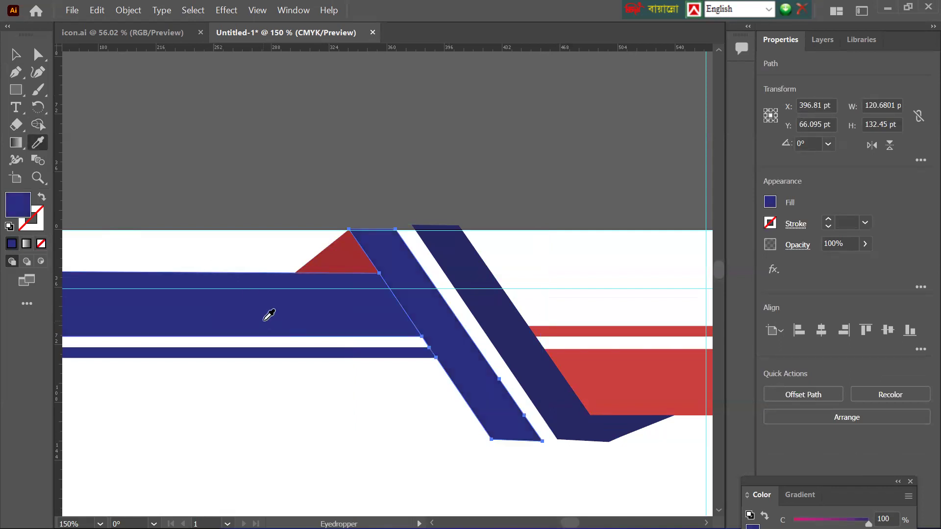
click(609, 370)
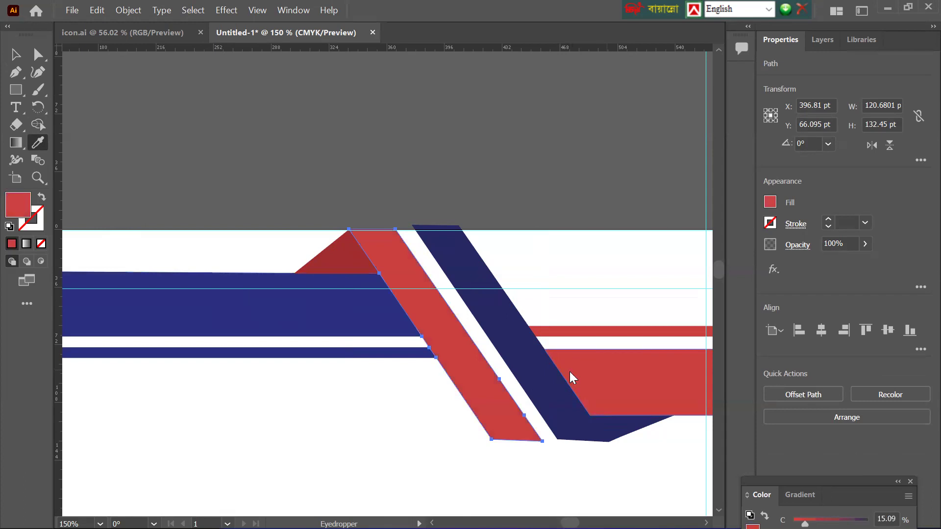
key(v)
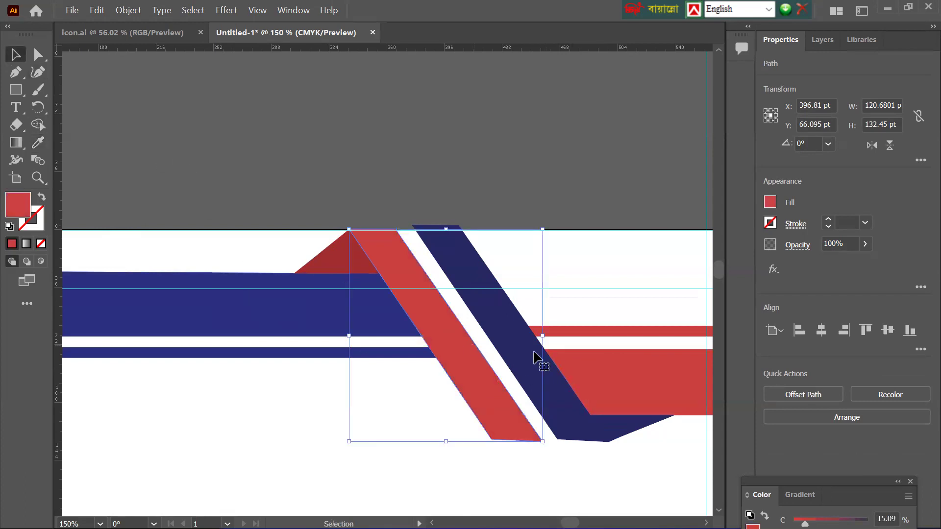
Fill the other merged diagonal bar with the blue sampled from the thick horizontal blue bar, and deselect it
click(522, 352)
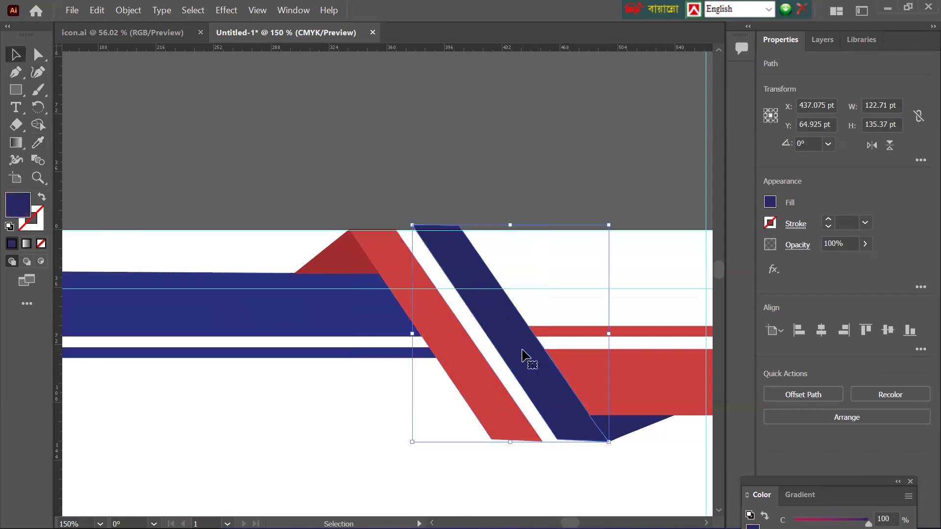
click(37, 142)
click(226, 298)
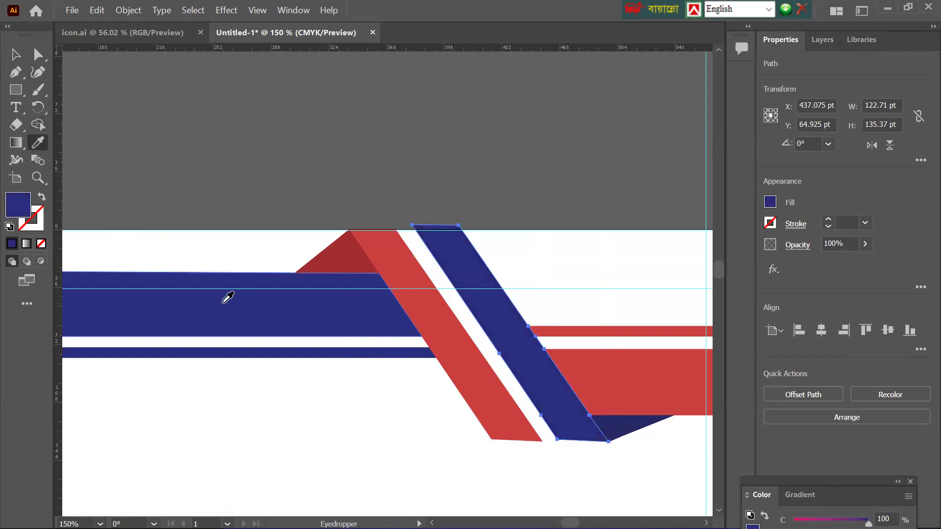
click(15, 54)
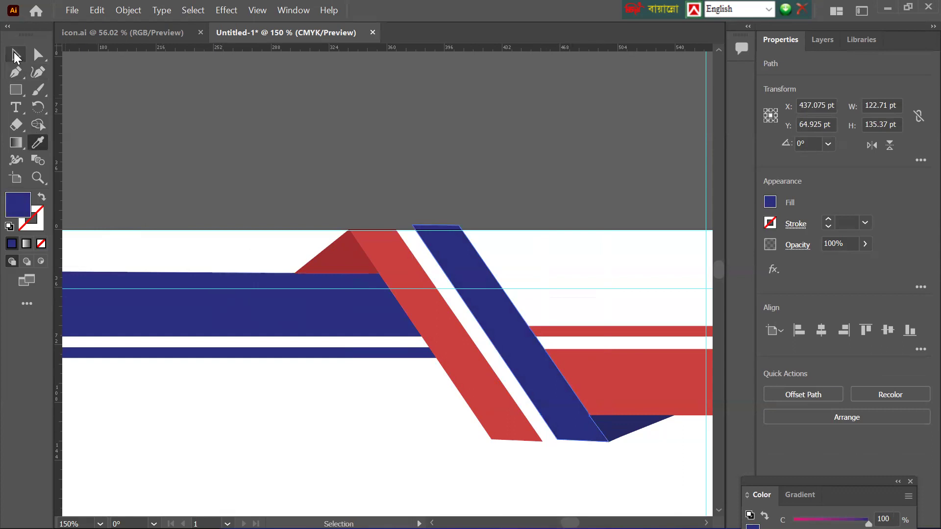
scroll(341, 369, down, 3)
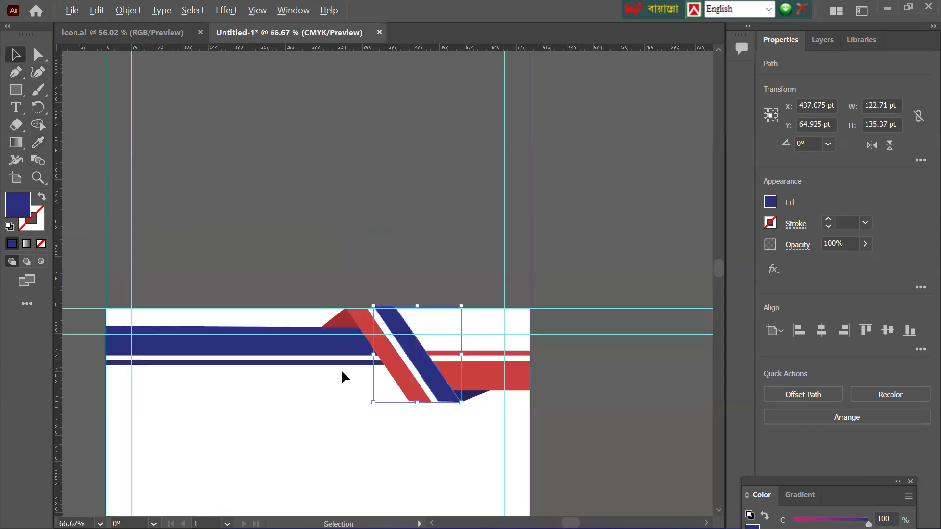
click(531, 431)
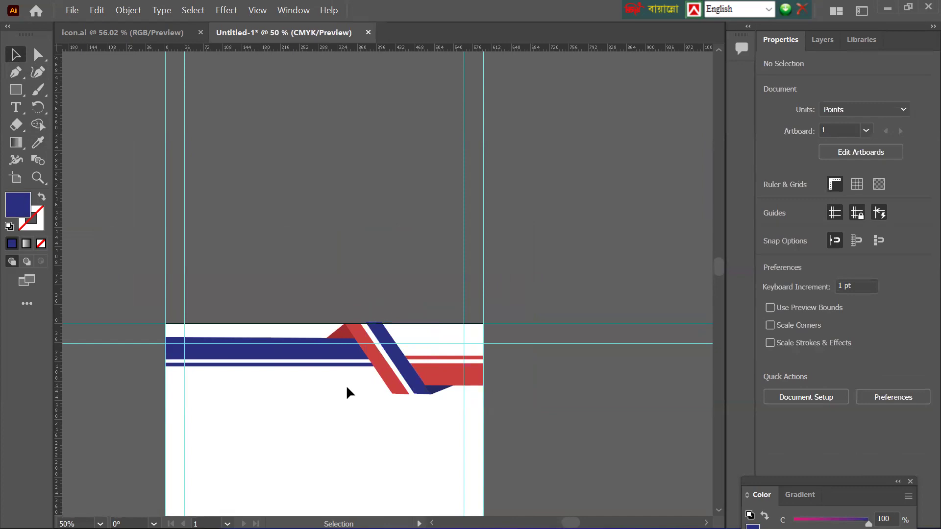
scroll(346, 390, up, 2)
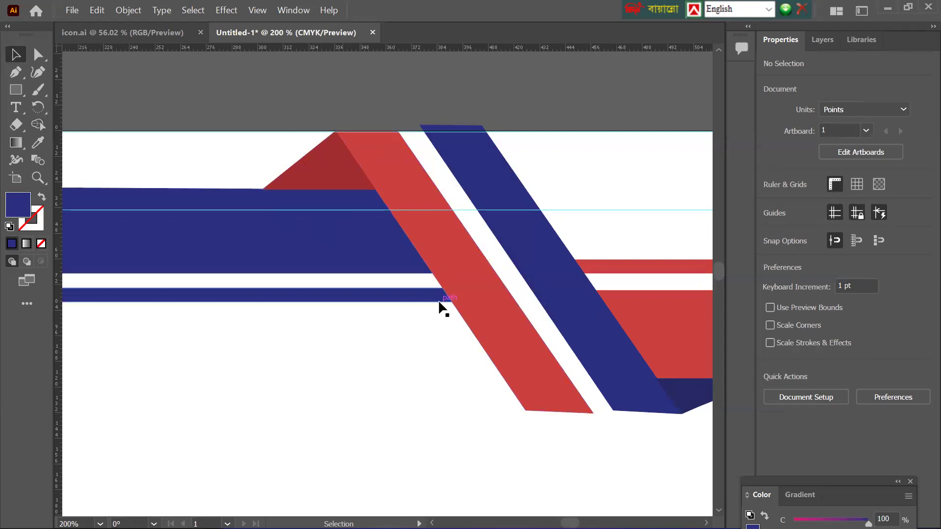
scroll(544, 296, right, 1)
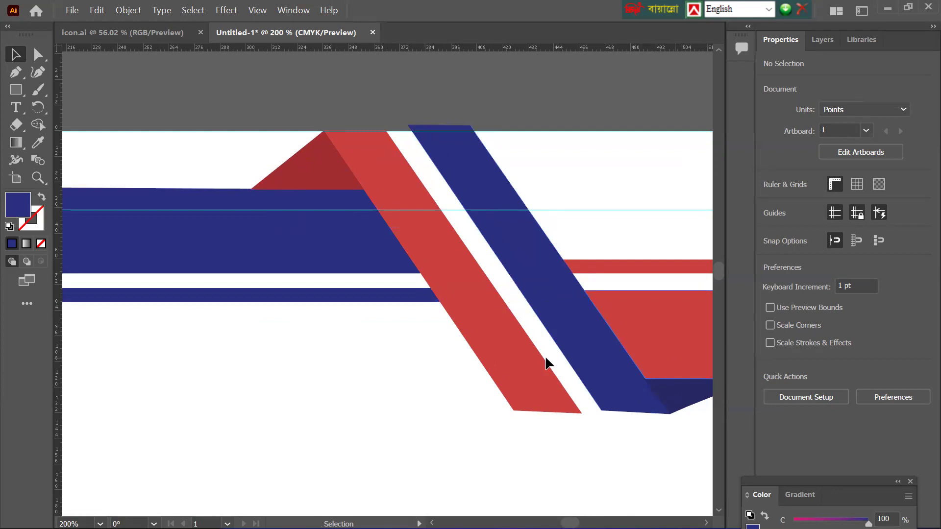
scroll(487, 357, down, 2)
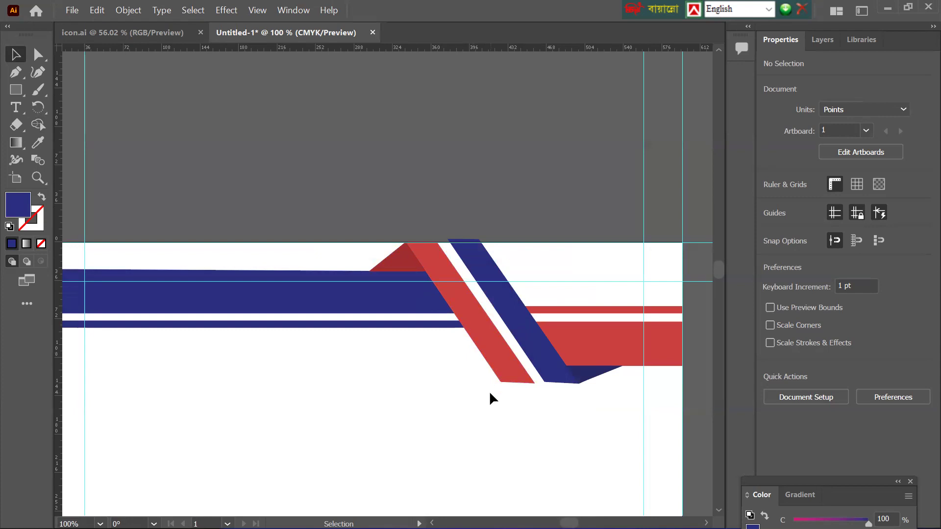
scroll(490, 391, down, 1)
scroll(490, 392, left, 3)
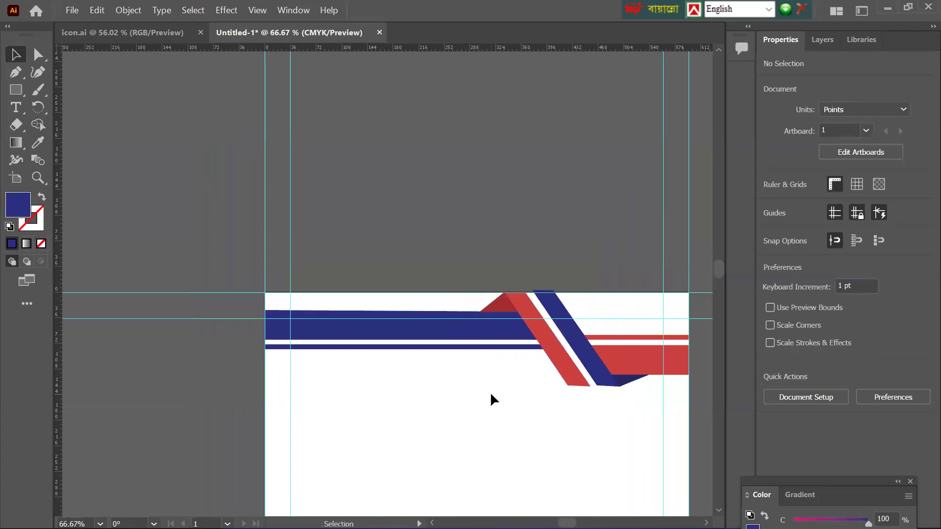
scroll(460, 377, down, 2)
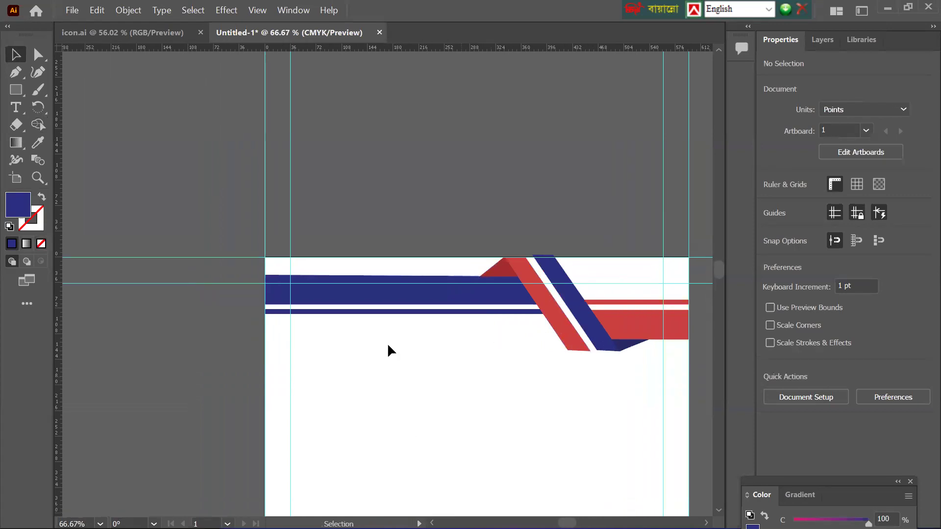
Move the logo from the pasteboard onto the upper part of the letterhead page
scroll(374, 357, down, 1)
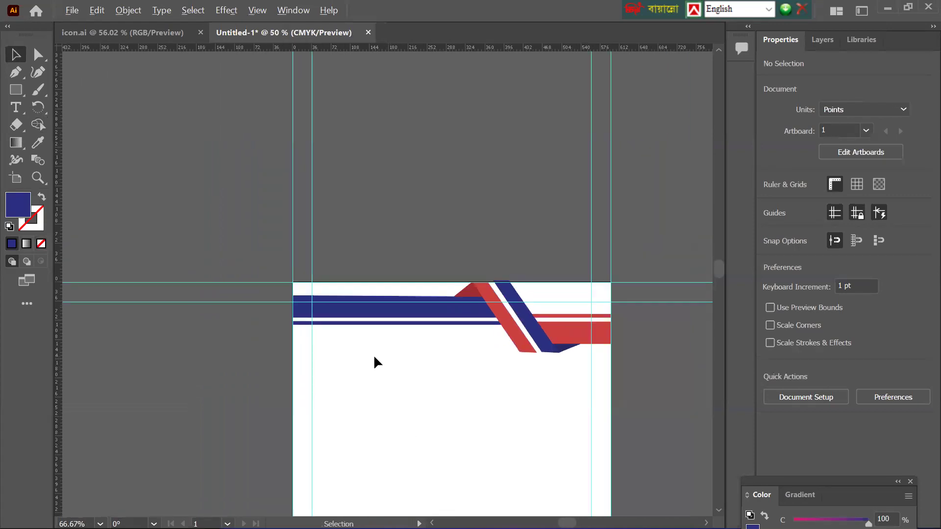
scroll(374, 358, left, 3)
scroll(374, 357, down, 2)
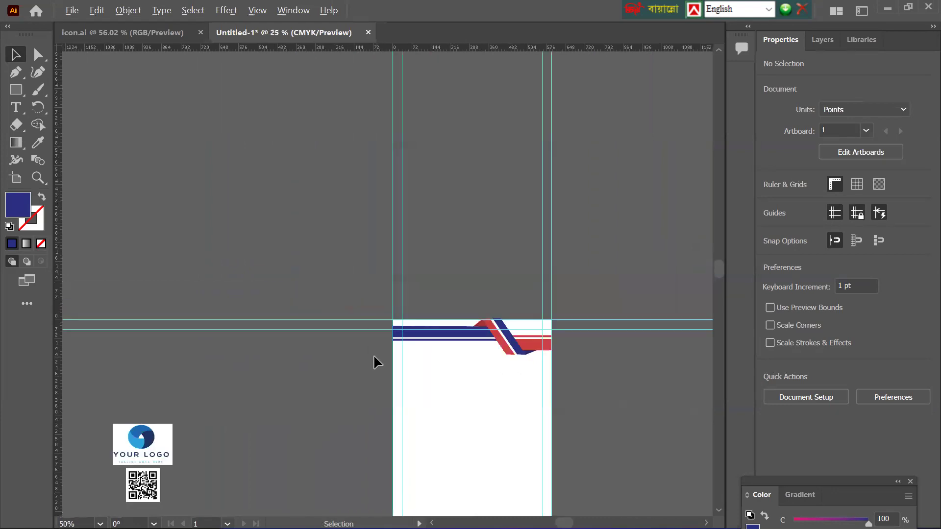
drag(140, 443, 439, 397)
scroll(439, 398, down, 1)
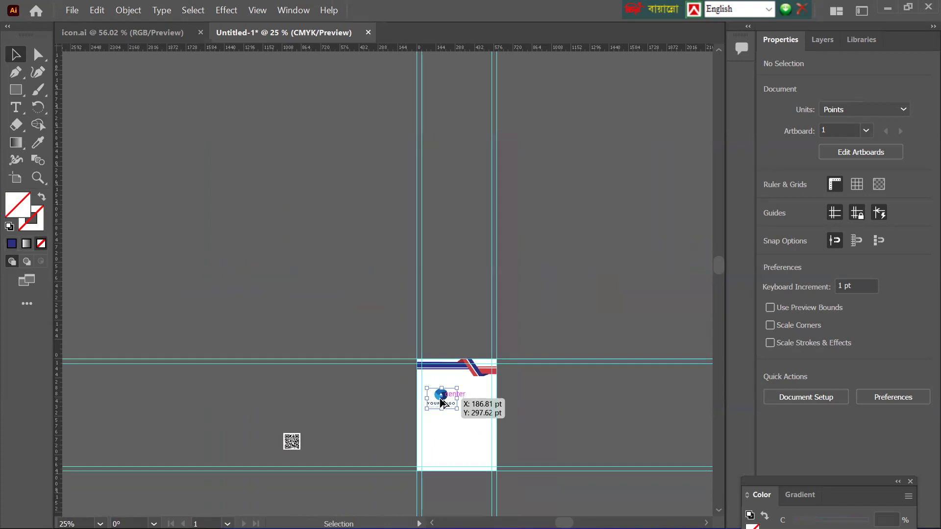
Scale the logo to about 111 × 76 pt and place it just under the header's blue stripes
scroll(440, 400, up, 4)
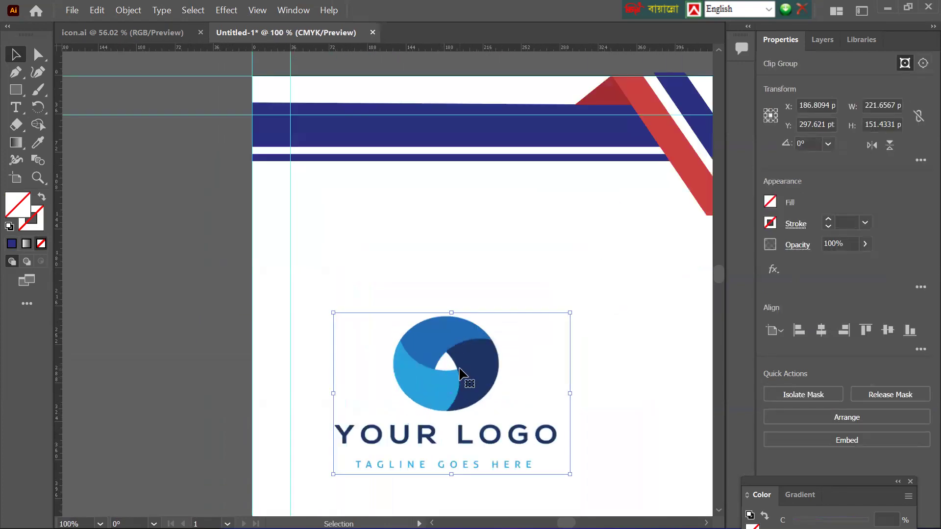
scroll(463, 377, right, 3)
drag(392, 392, 382, 244)
drag(500, 328, 411, 245)
drag(321, 200, 294, 202)
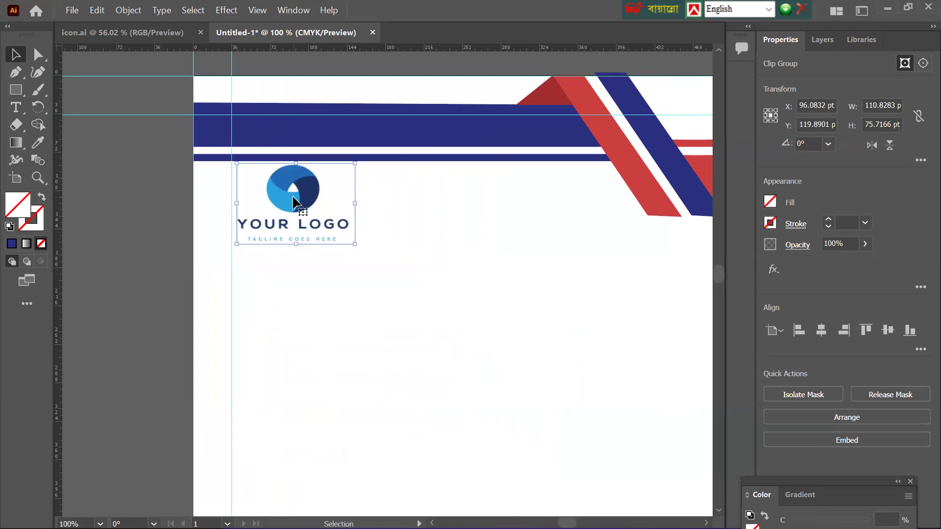
Nudge the logo left and slightly up so it lines up with the left margin guide, and deselect it
key(Left)
key(Left)
key(Left)
key(Left)
key(Left)
key(Left)
key(Left)
key(Left)
key(Left)
key(Left)
key(Left)
key(Up)
key(Up)
key(ctrl+h)
click(212, 238)
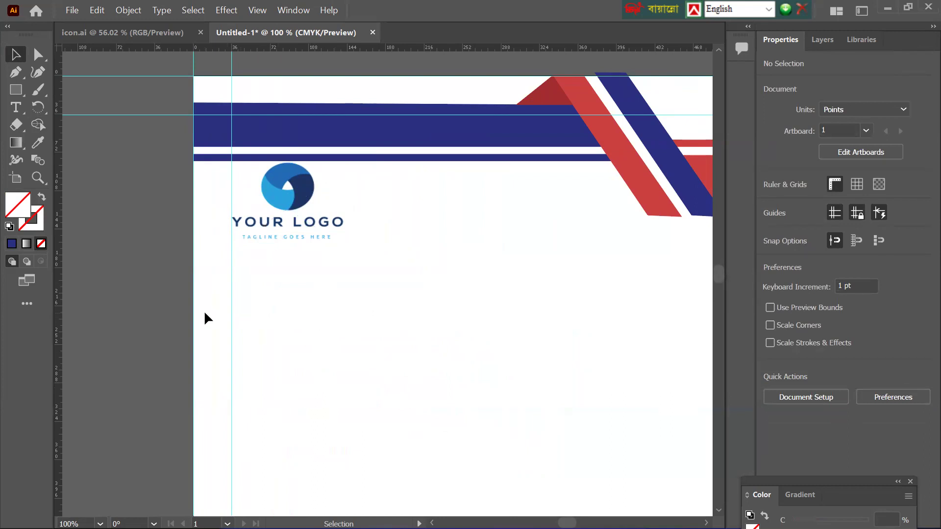
Duplicate the header's stripe and ribbon shapes to a spot below the logo
scroll(326, 363, up, 1)
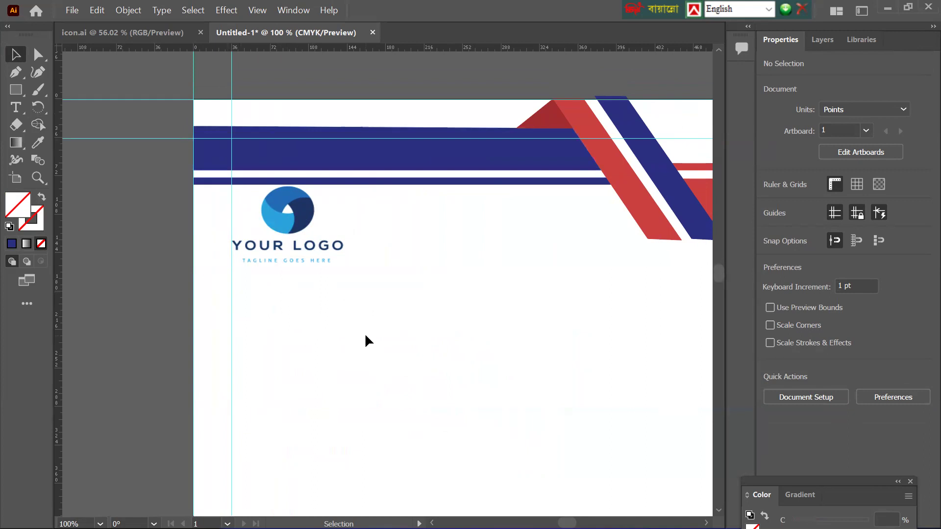
scroll(342, 366, down, 3)
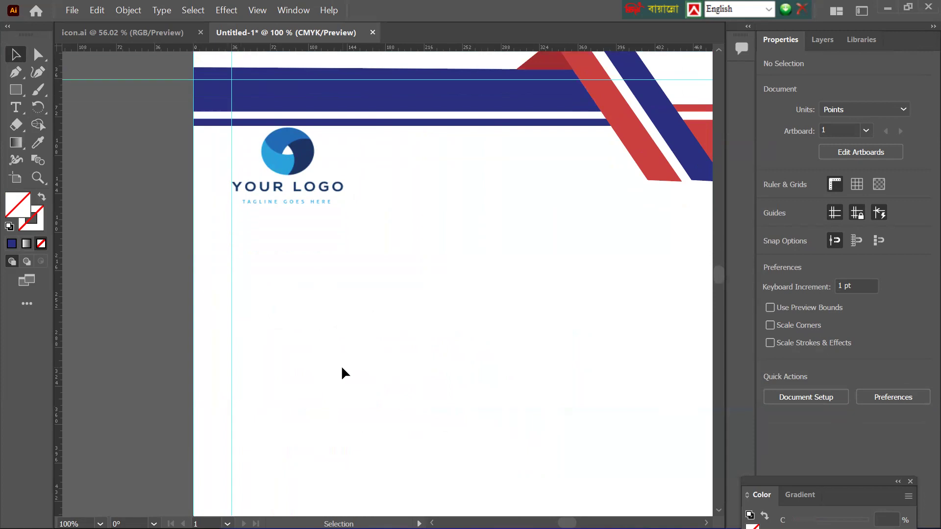
scroll(341, 373, up, 2)
scroll(341, 365, down, 1)
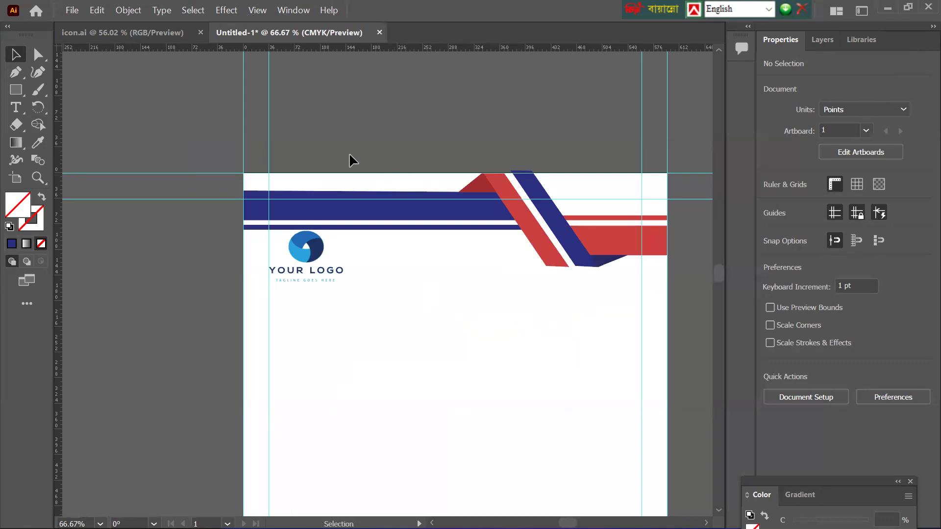
click(593, 256)
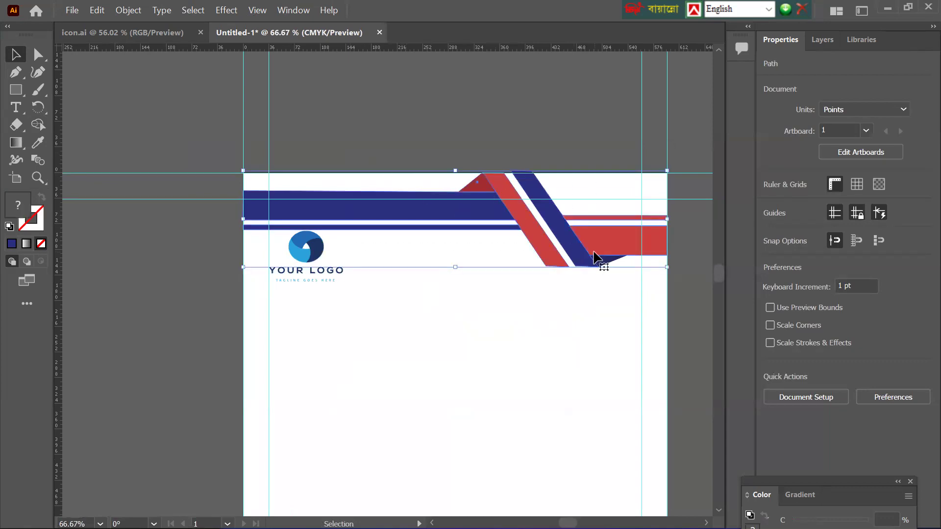
drag(529, 220, 521, 382)
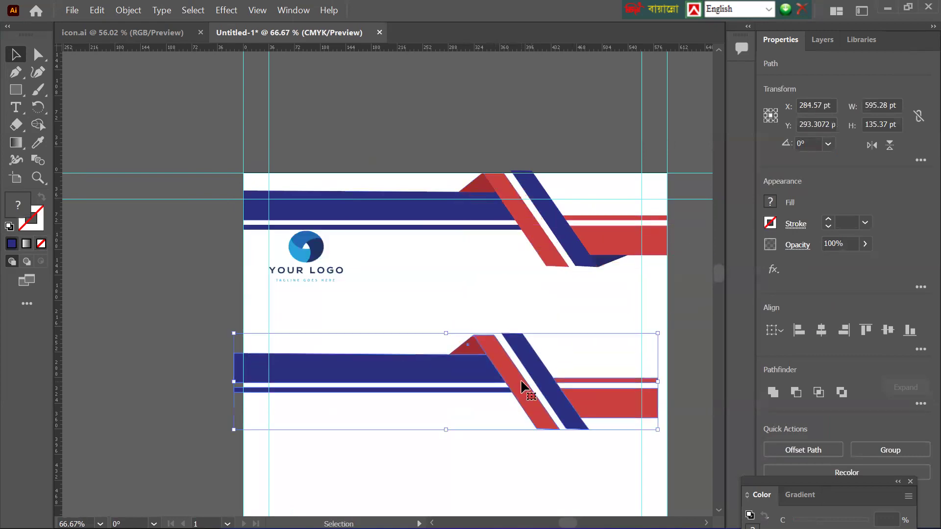
Move the duplicated ribbon band down to the page's bottom edge, spanning the full page width
scroll(506, 406, down, 2)
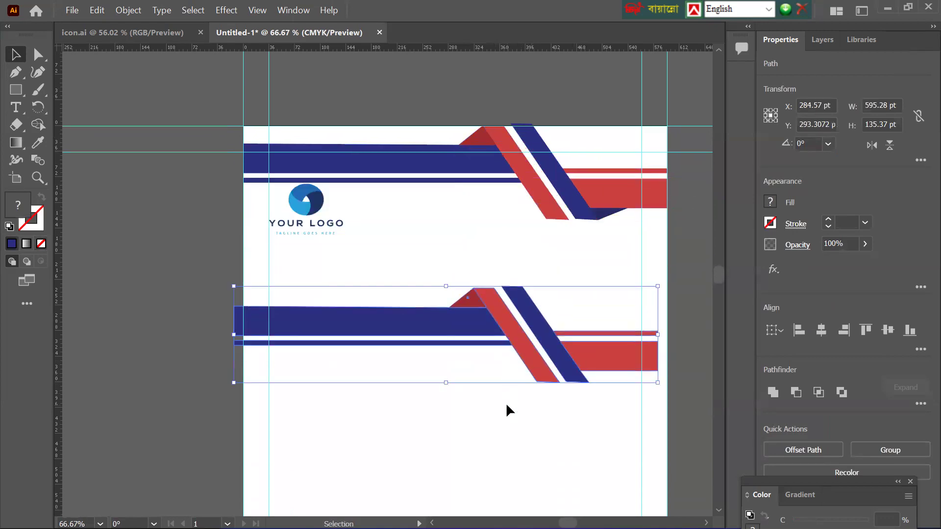
scroll(506, 409, down, 1)
drag(511, 313, 513, 422)
scroll(512, 419, down, 5)
scroll(515, 417, down, 5)
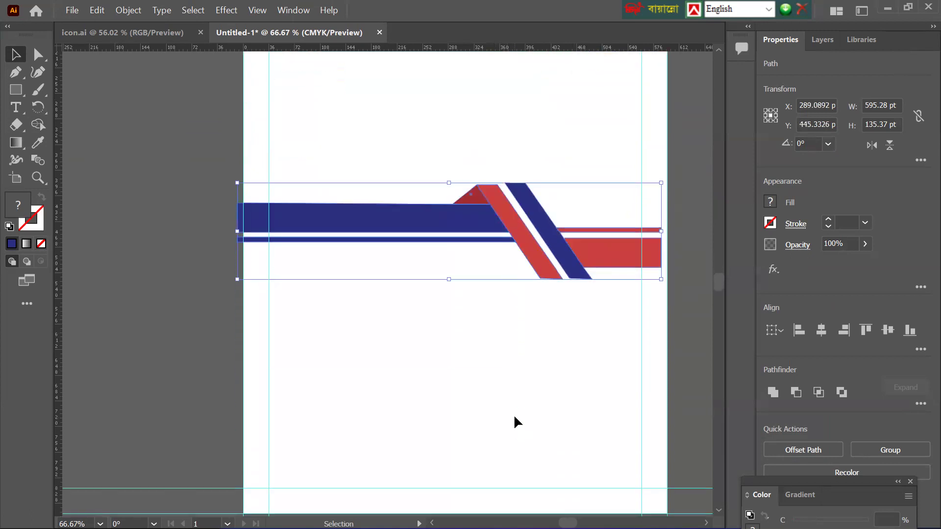
drag(514, 163, 520, 397)
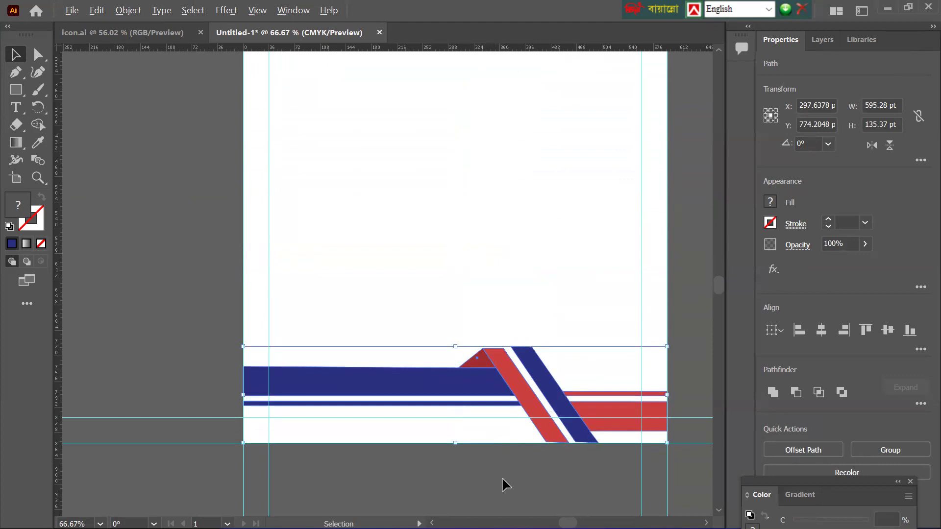
scroll(502, 477, up, 2)
scroll(502, 477, down, 3)
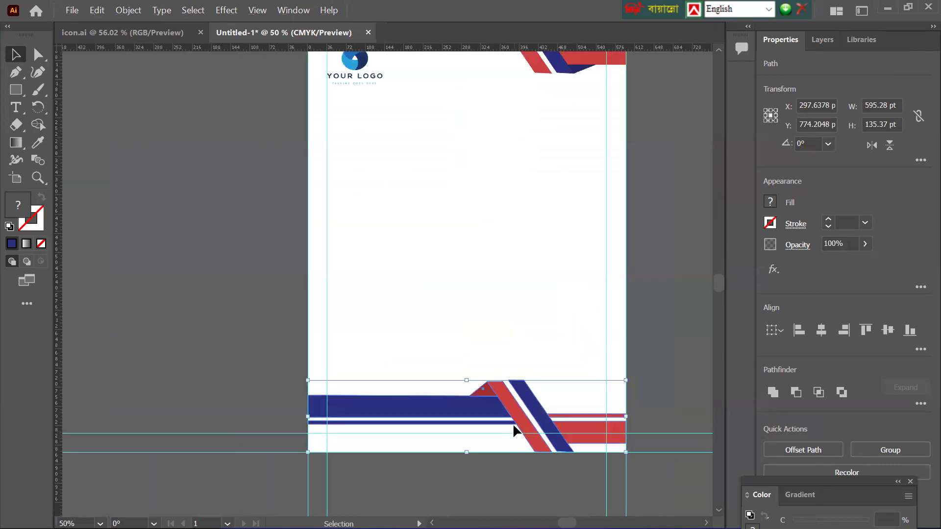
drag(514, 416, 515, 417)
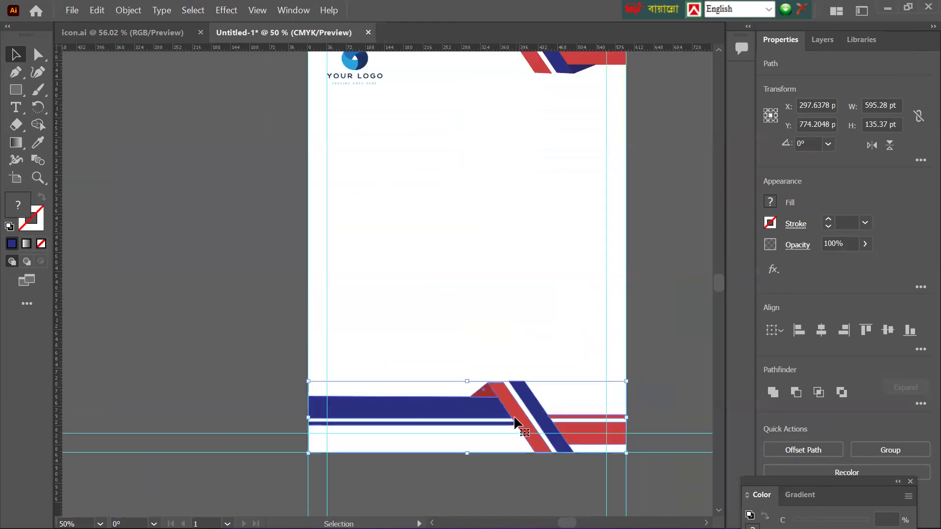
click(233, 361)
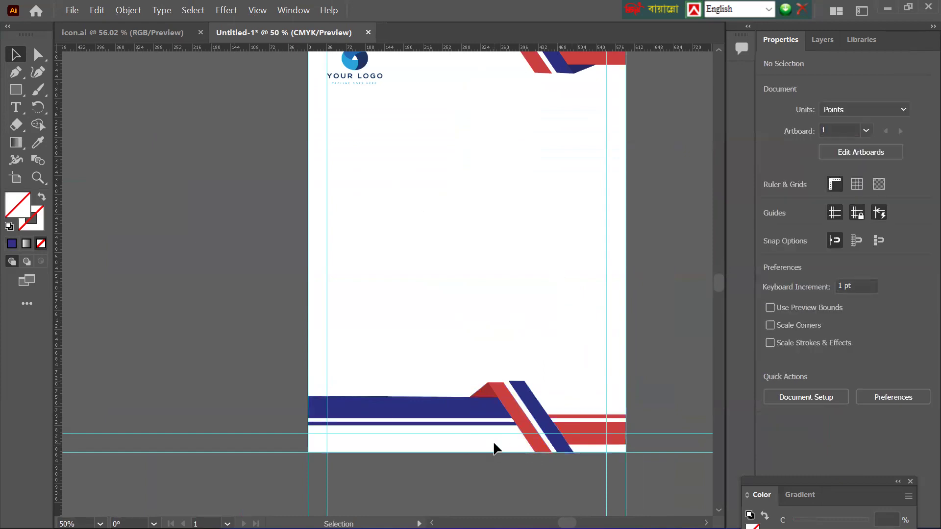
Place a 12 pt point text line under the logo and align its start with the left margin guide
scroll(493, 440, up, 3)
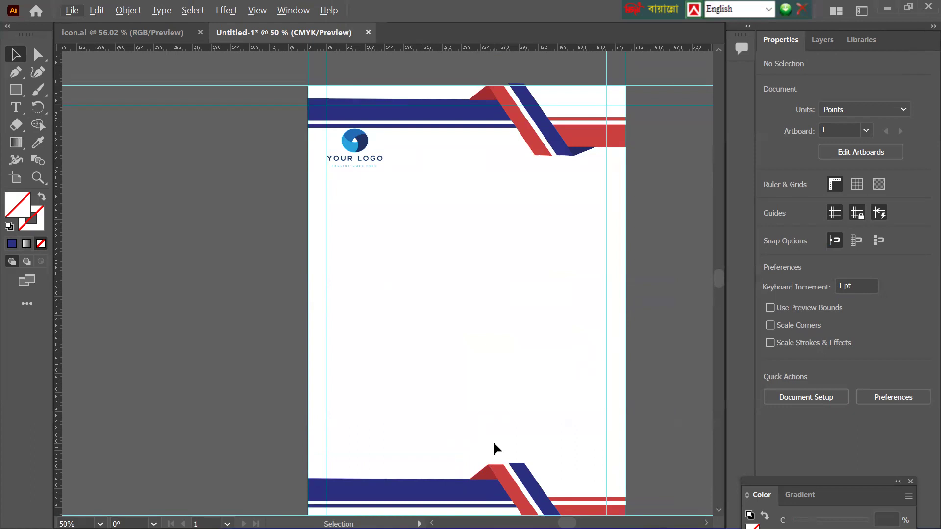
scroll(496, 445, down, 2)
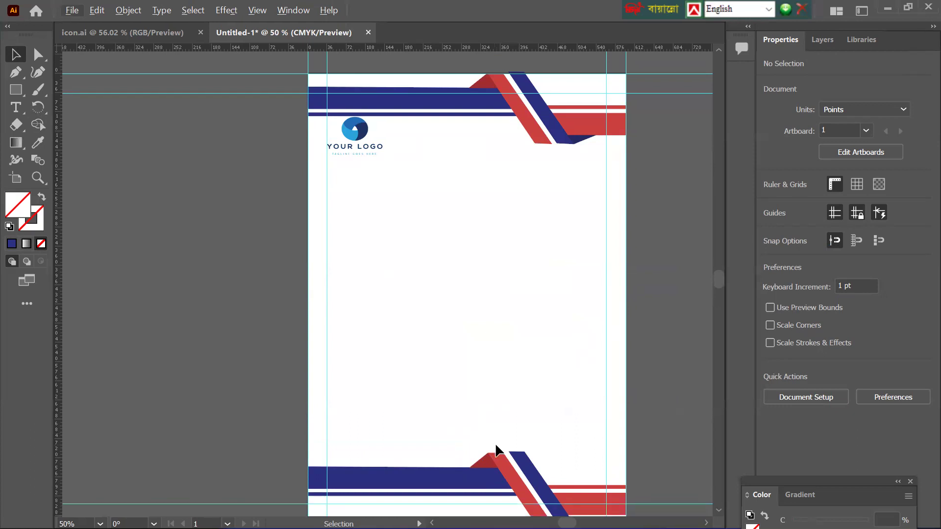
scroll(496, 445, up, 5)
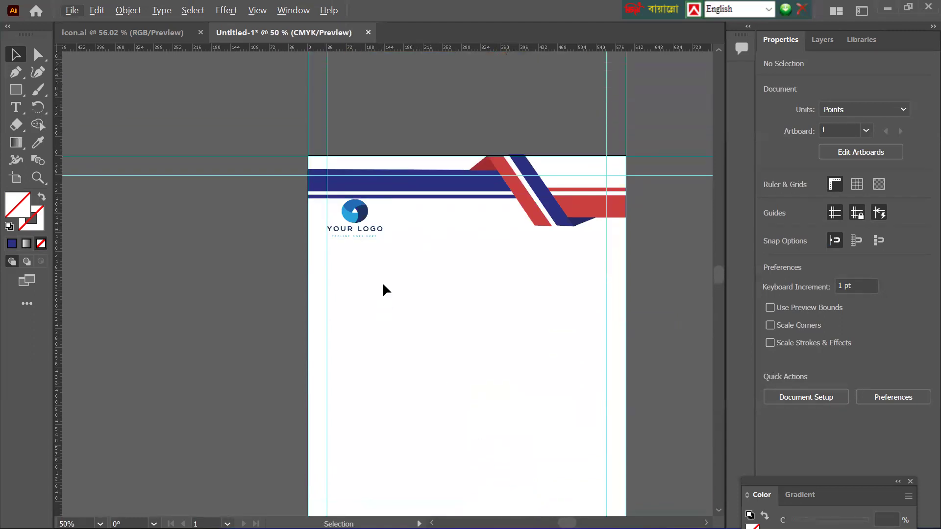
scroll(382, 284, up, 1)
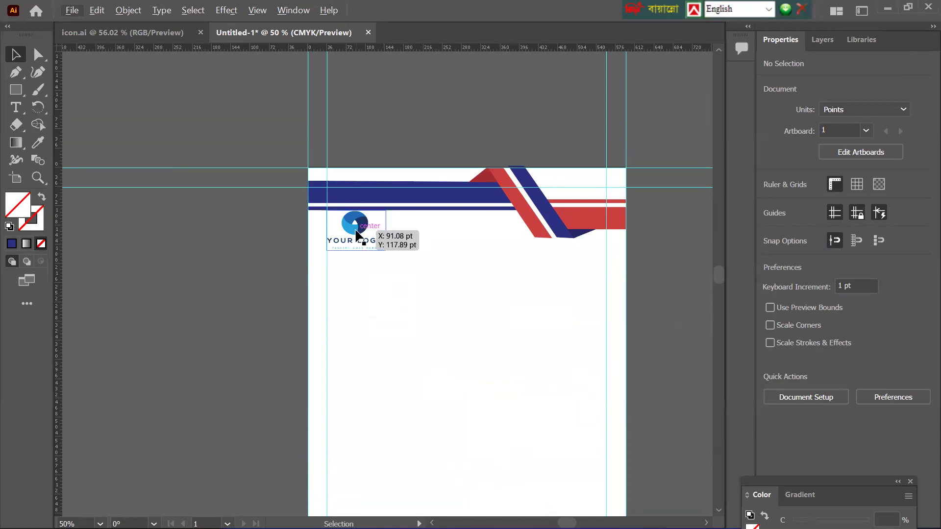
click(374, 302)
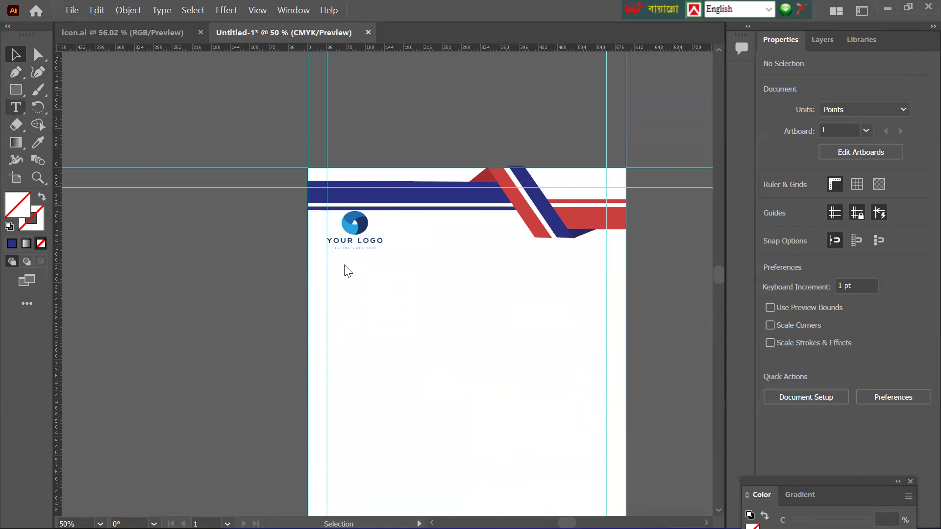
key(t)
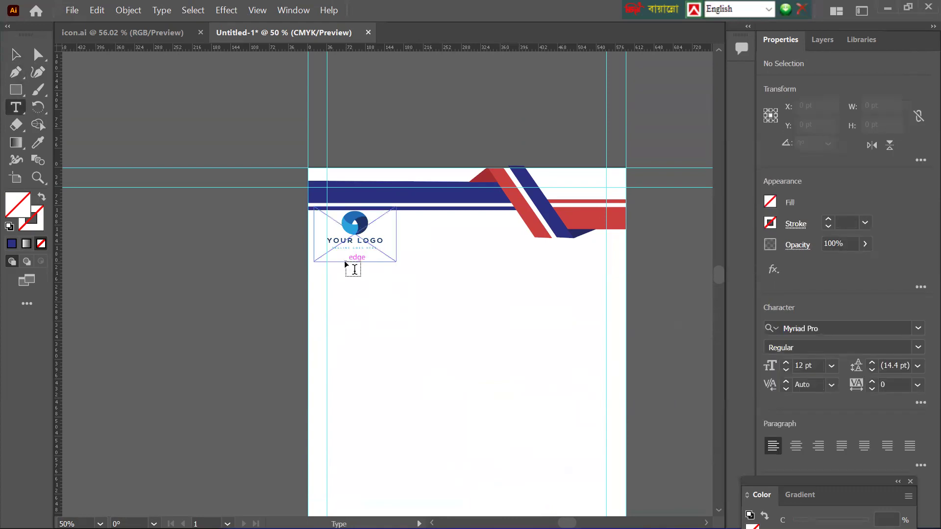
click(335, 260)
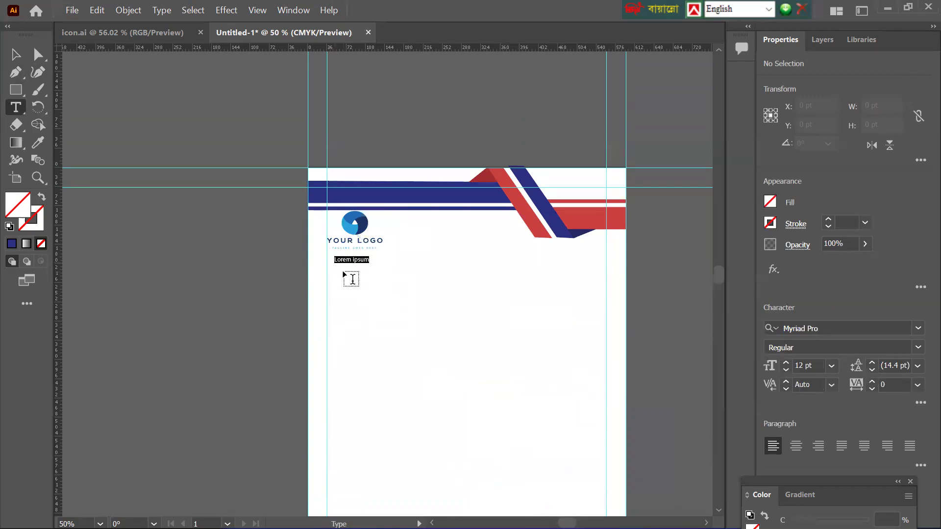
click(18, 59)
scroll(365, 273, up, 1)
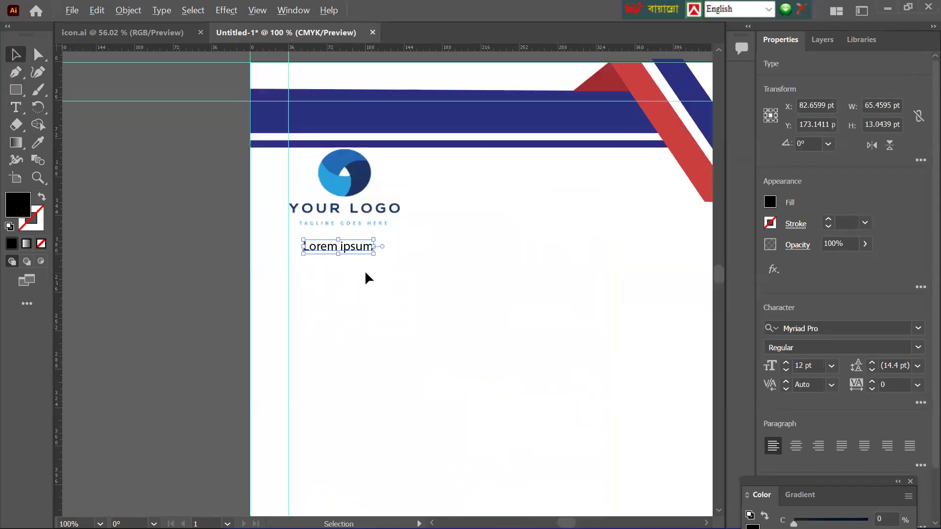
scroll(365, 273, up, 1)
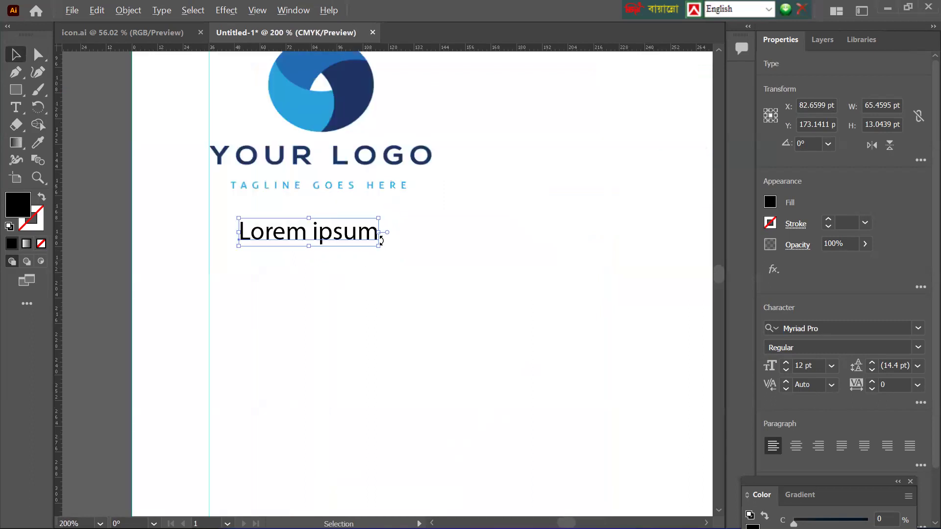
drag(308, 234, 258, 235)
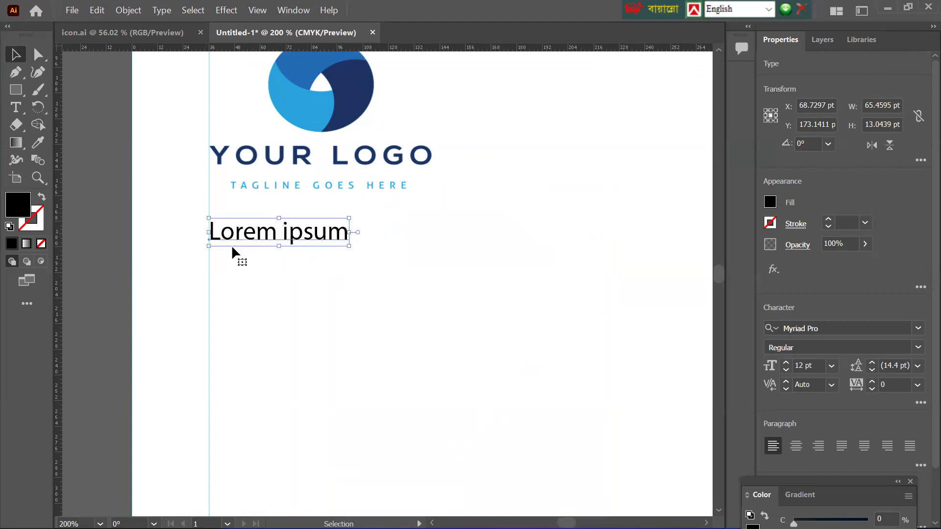
Replace the placeholder text under the logo with "To."
double_click(271, 233)
double_click(273, 233)
click(273, 233)
drag(346, 235, 216, 230)
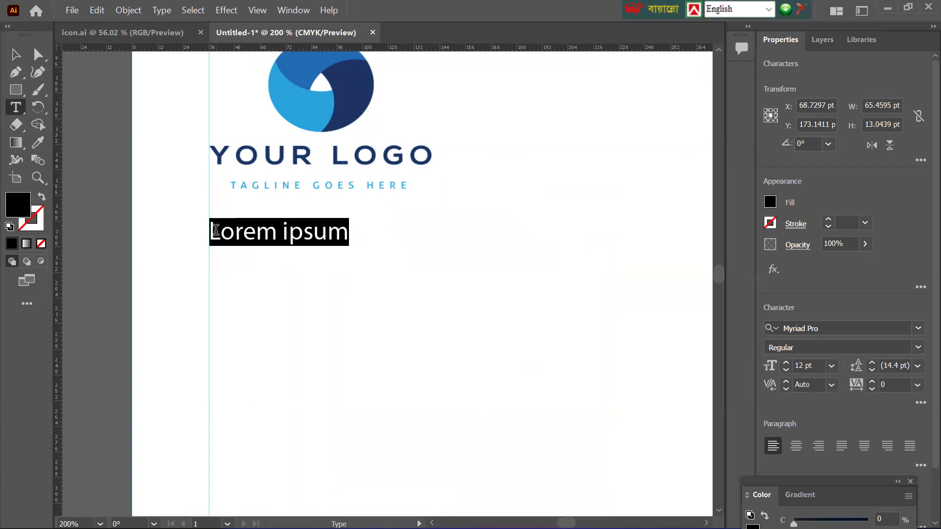
text(To.)
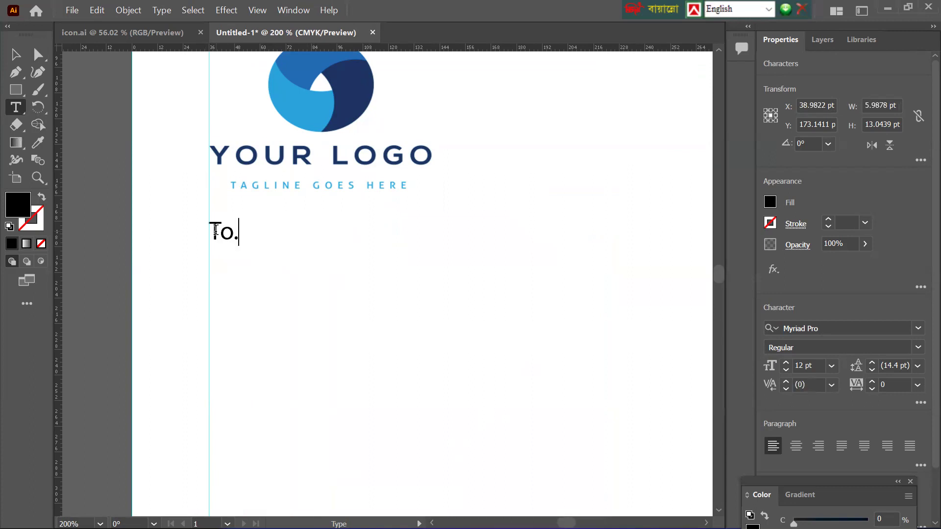
key(Escape)
Add a second point text line below "To.", starting at the left margin guide
click(19, 106)
click(219, 252)
click(15, 54)
click(267, 247)
drag(267, 248, 266, 273)
Replace the second line's placeholder text with "Here Name"
double_click(265, 274)
key(ctrl+a)
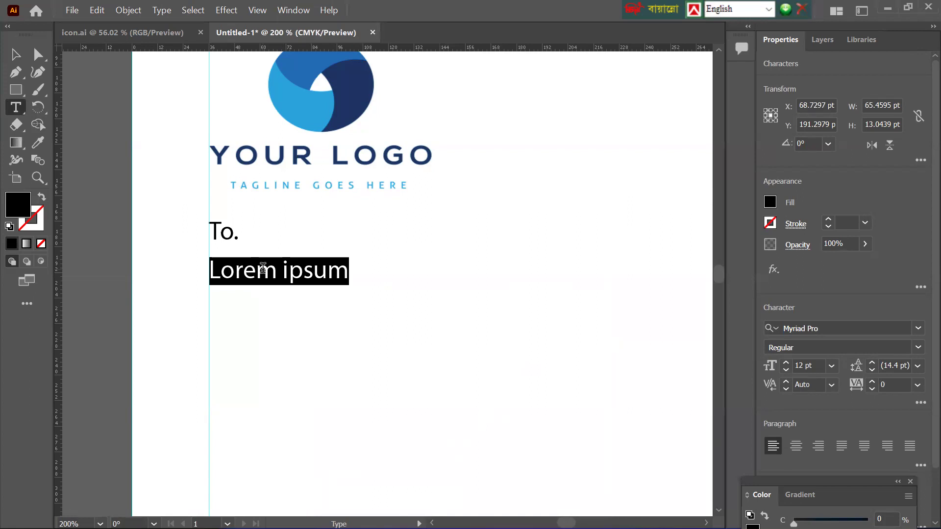
text(he)
key(BackSpace)
key(BackSpace)
text(Hea=)
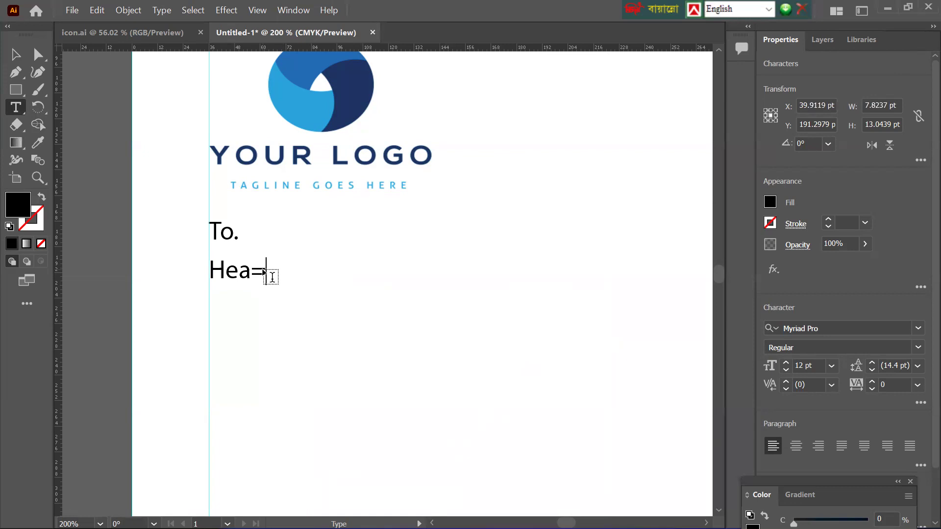
key(BackSpace)
text(reBN)
key(BackSpace)
key(BackSpace)
text(Nam)
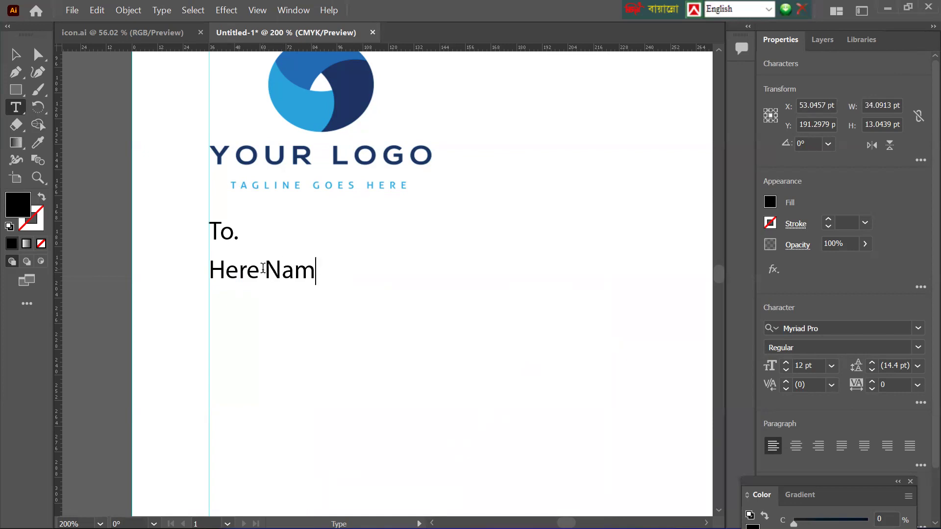
text(e)
key(Return)
text(123456)
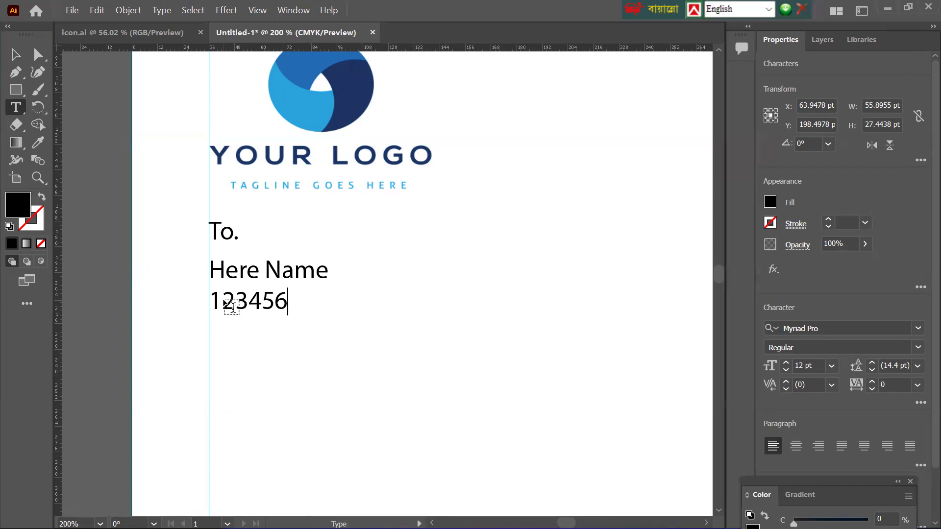
text(678 )
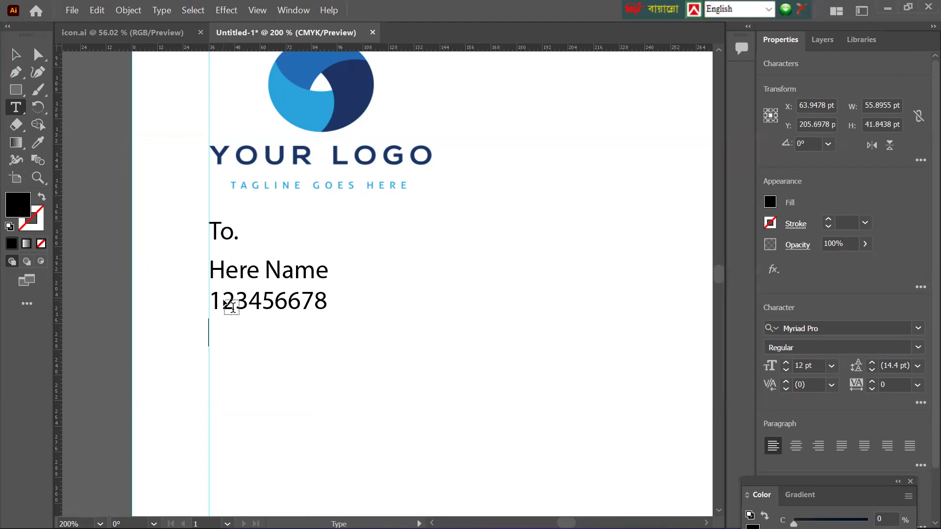
text(www.webs)
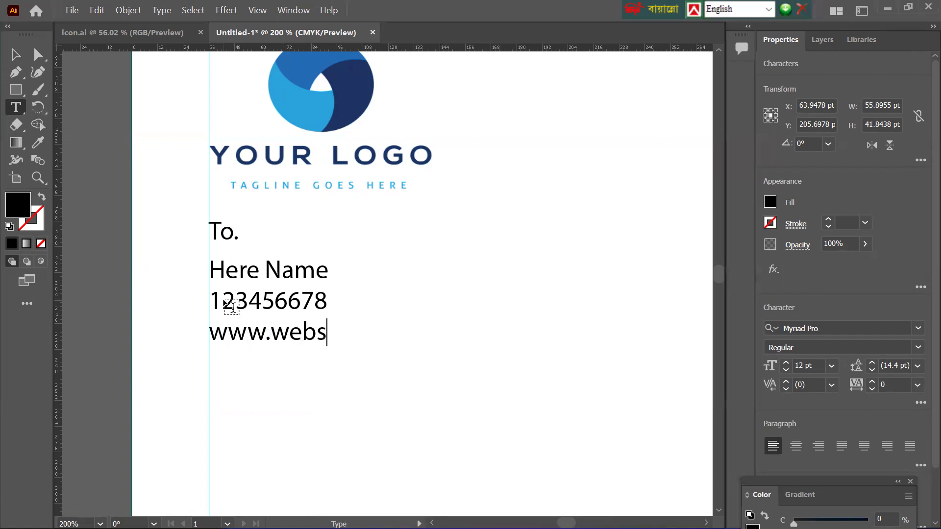
text(ite.com)
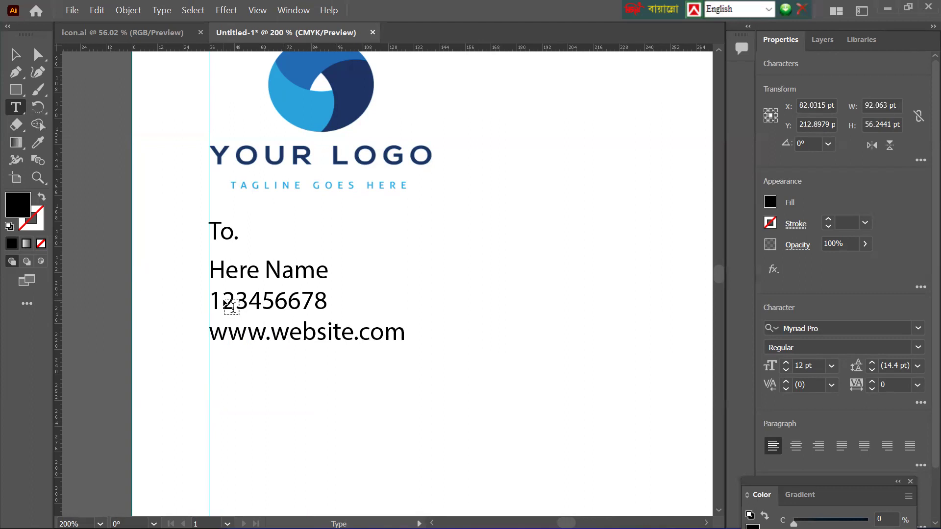
Add "Dhaka, Bangladesh." as the last line of the recipient text block and finish editing the text
key(Return)
text(Dhaka)
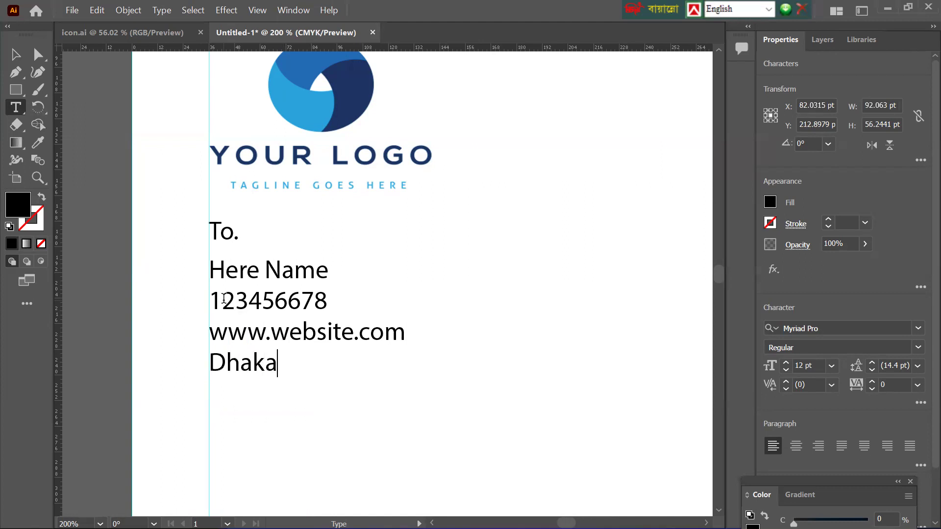
text(, Bam)
key(BackSpace)
text(nglad)
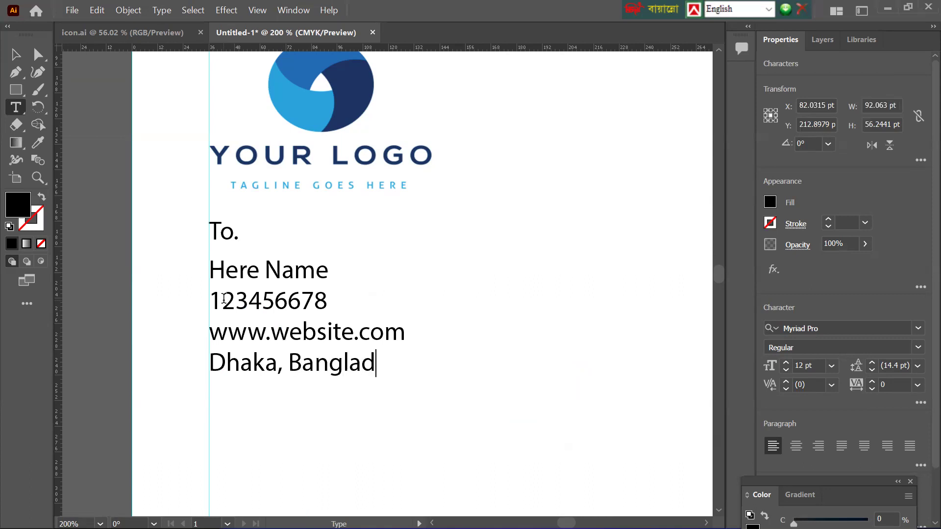
text(esh)
scroll(294, 310, down, 2)
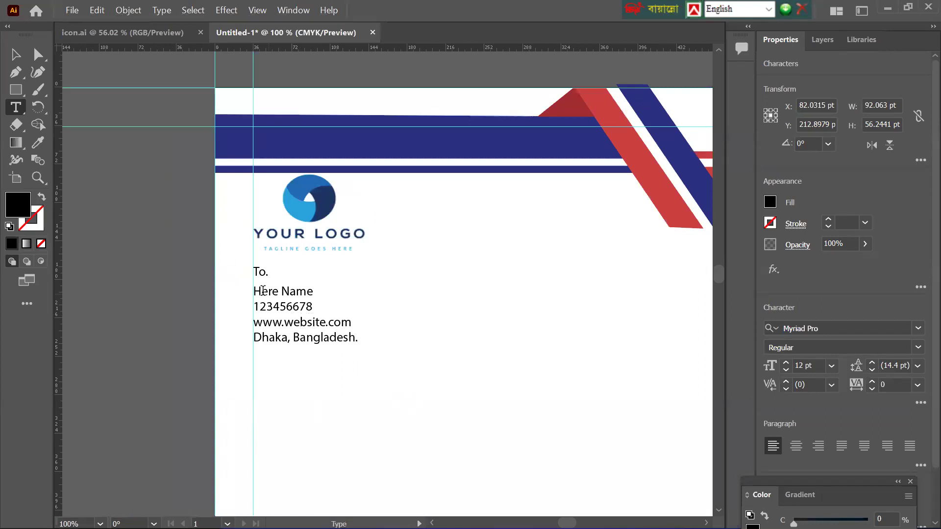
click(16, 54)
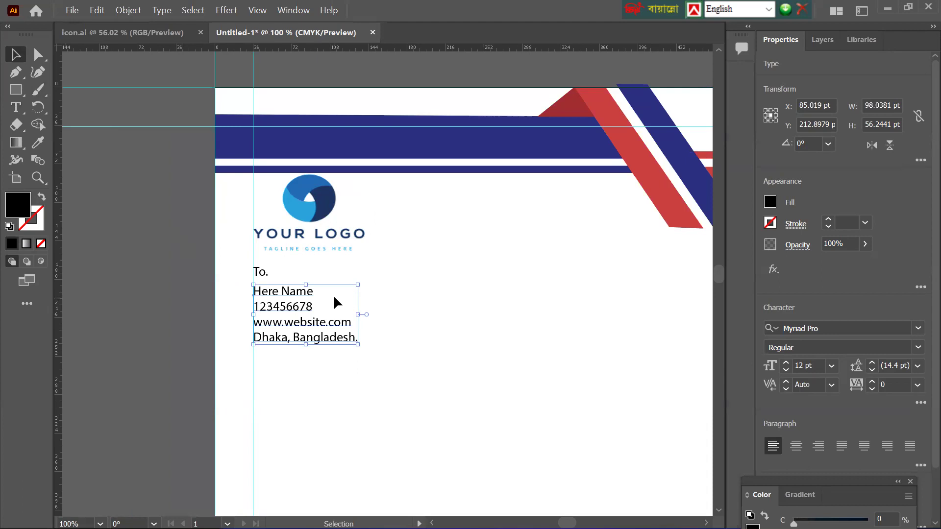
scroll(333, 295, up, 2)
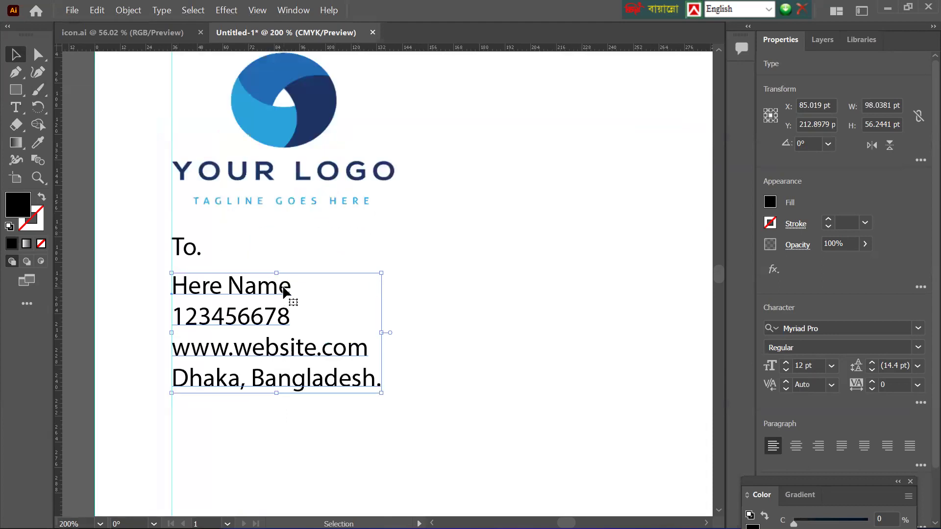
double_click(286, 288)
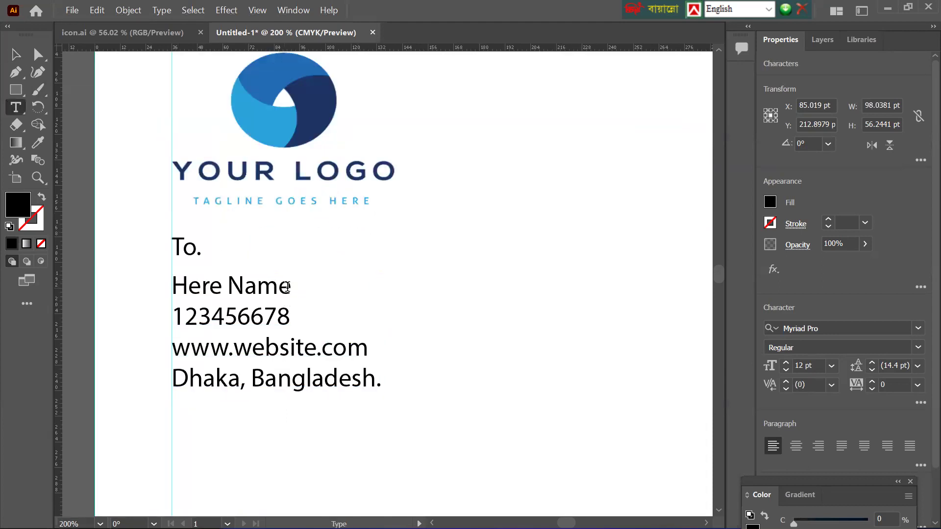
key(Escape)
click(308, 293)
key(t)
drag(289, 287, 172, 287)
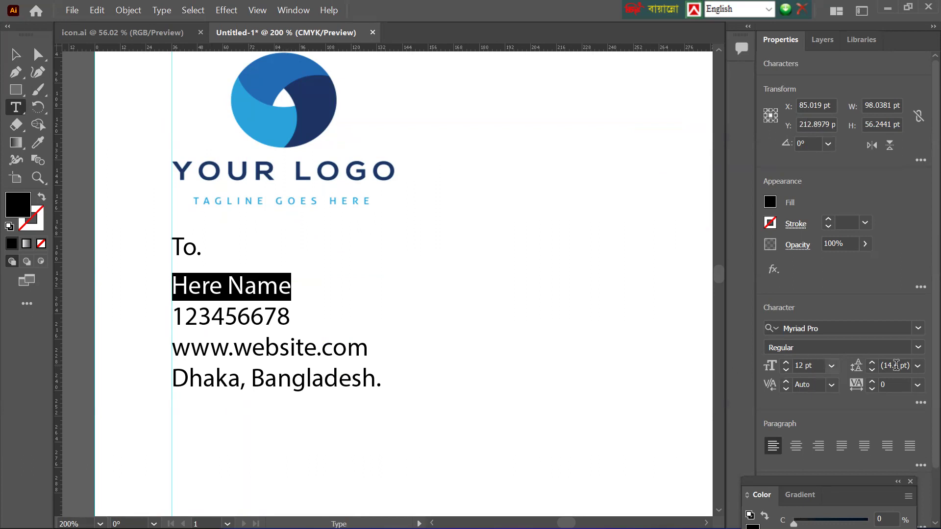
click(917, 349)
click(918, 348)
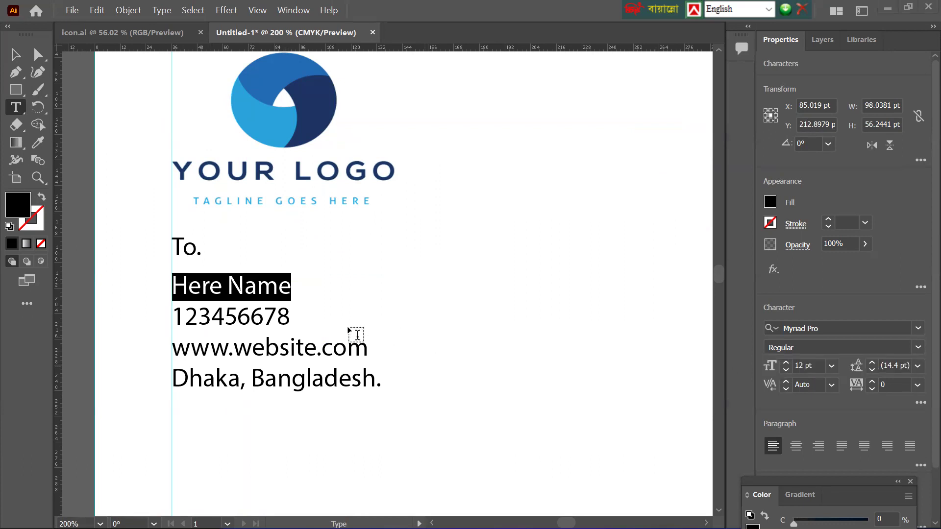
Try the Franklin Gothic Demi font on the whole recipient text block
click(15, 55)
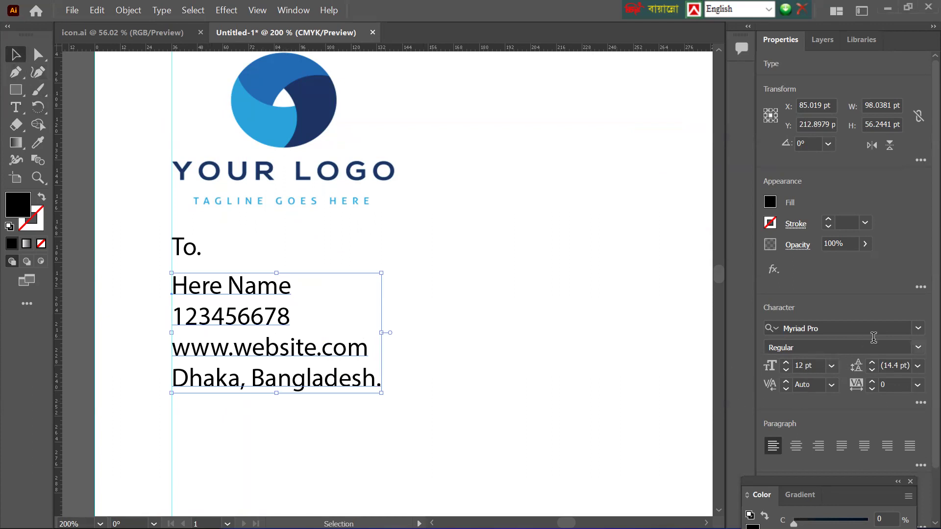
click(918, 329)
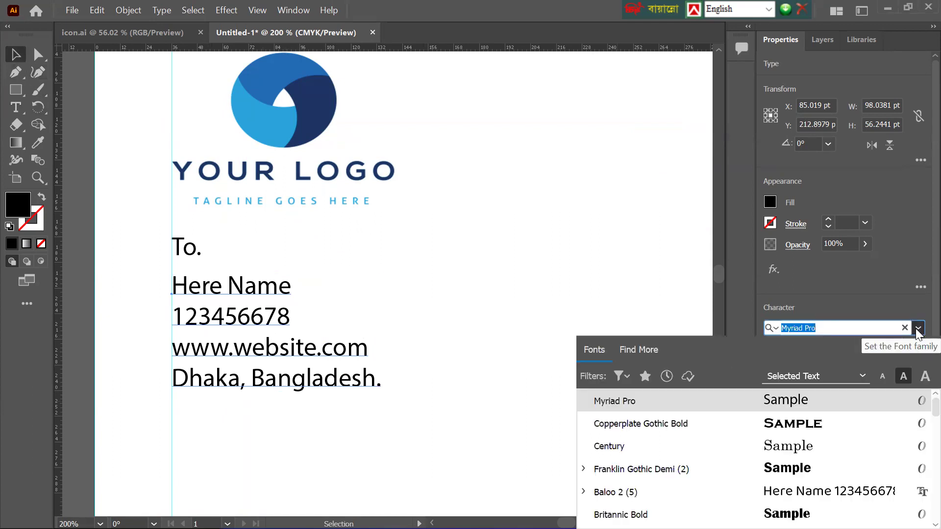
click(794, 463)
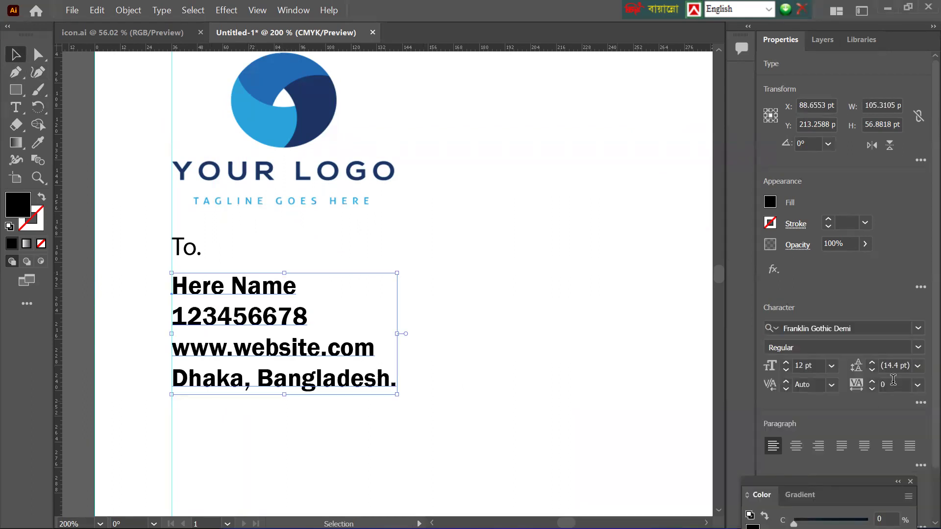
Search the fonts for "baloo" and apply Baloo 2 Regular to the recipient text block
click(917, 329)
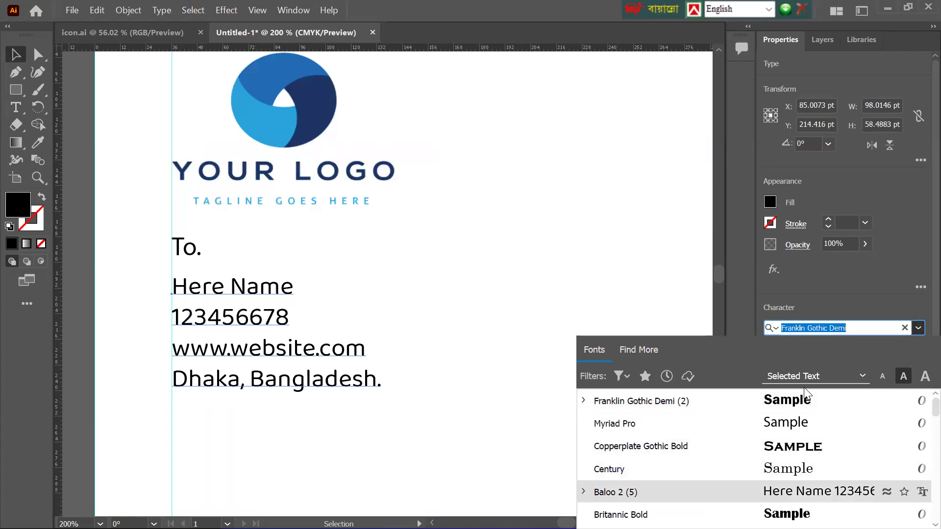
scroll(804, 393, down, 3)
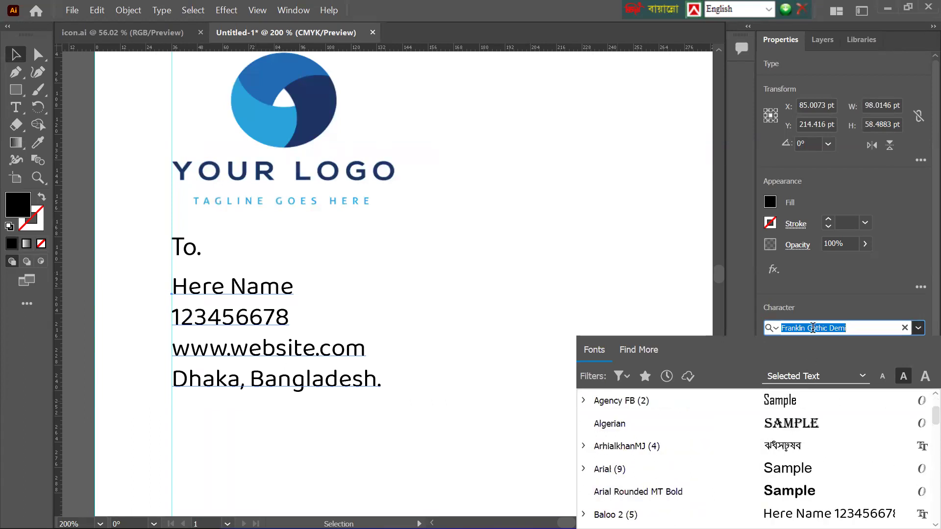
text(baloo)
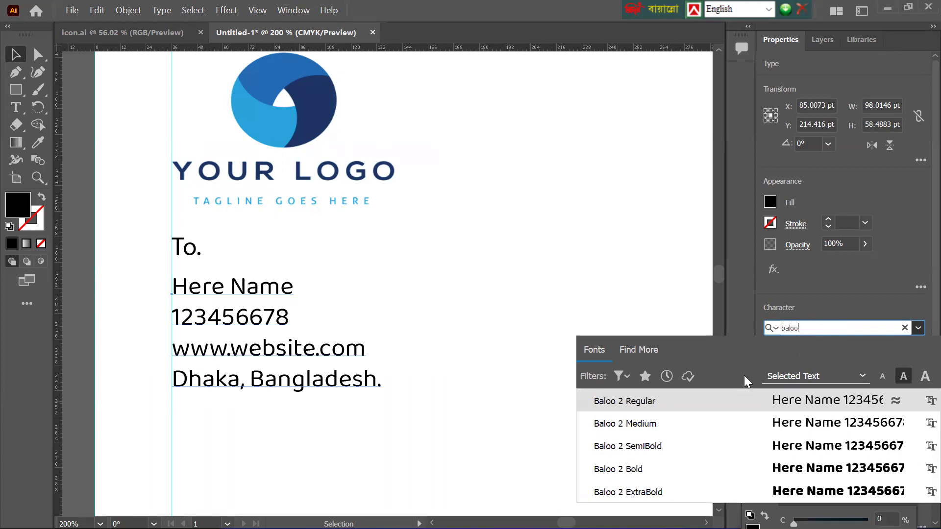
click(682, 400)
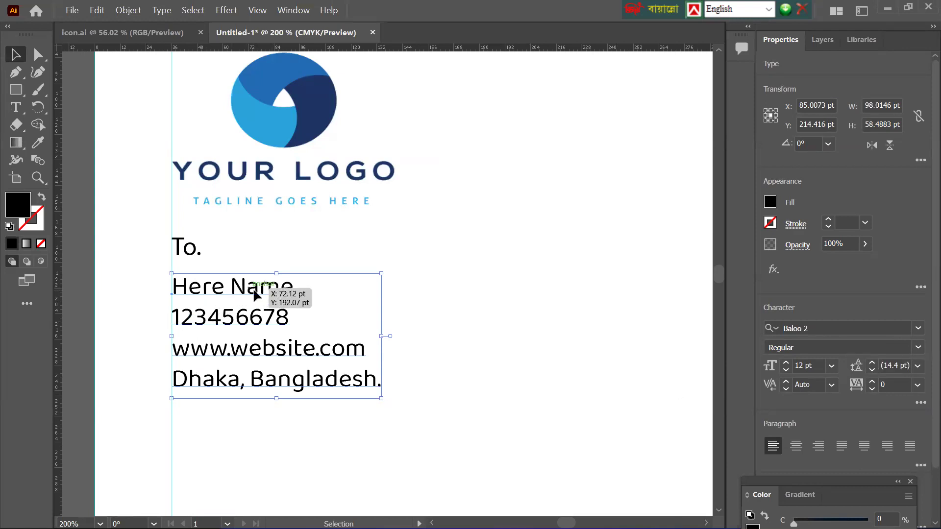
Set only the "Here Name" line of the recipient text block to the Bold style
double_click(273, 288)
drag(290, 287, 172, 288)
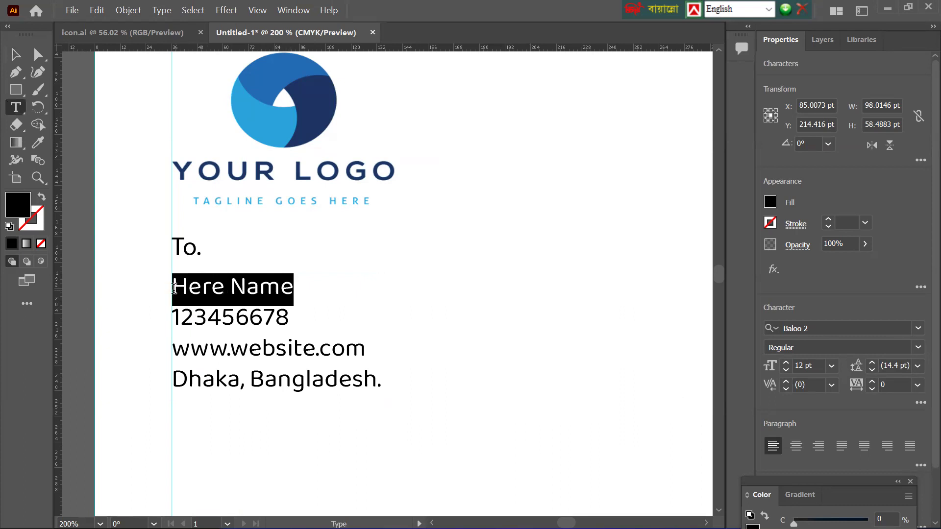
click(918, 348)
click(799, 412)
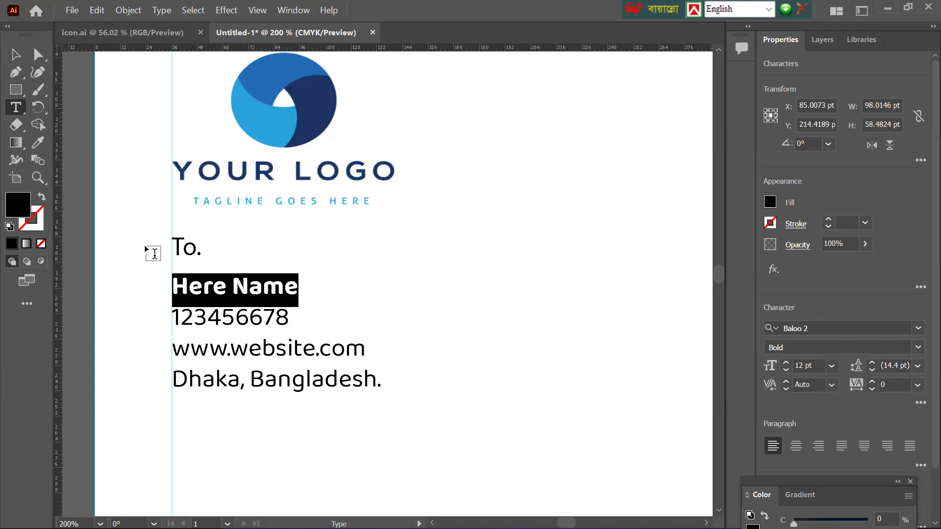
Recolor the "Here Name" text with a bright orange fill
double_click(19, 210)
drag(314, 325, 323, 332)
drag(272, 250, 293, 201)
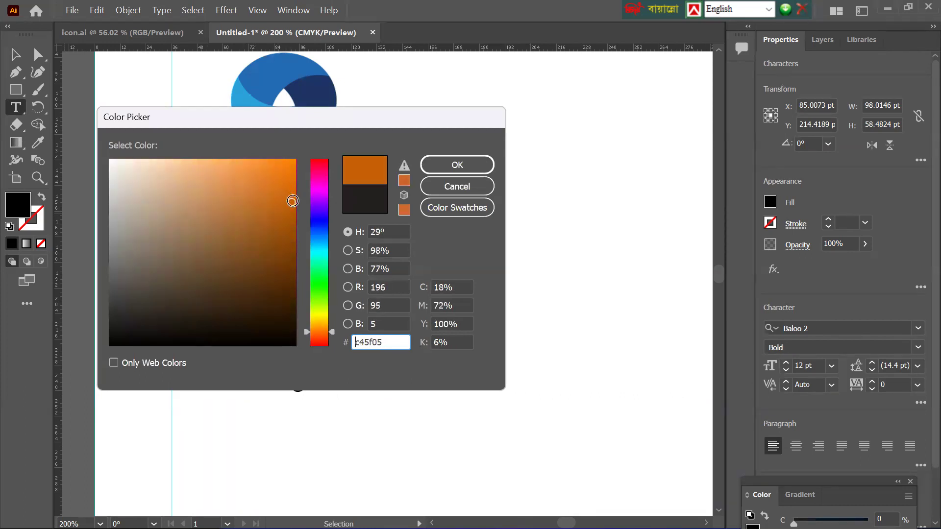
drag(326, 329, 326, 331)
drag(282, 184, 295, 167)
click(457, 168)
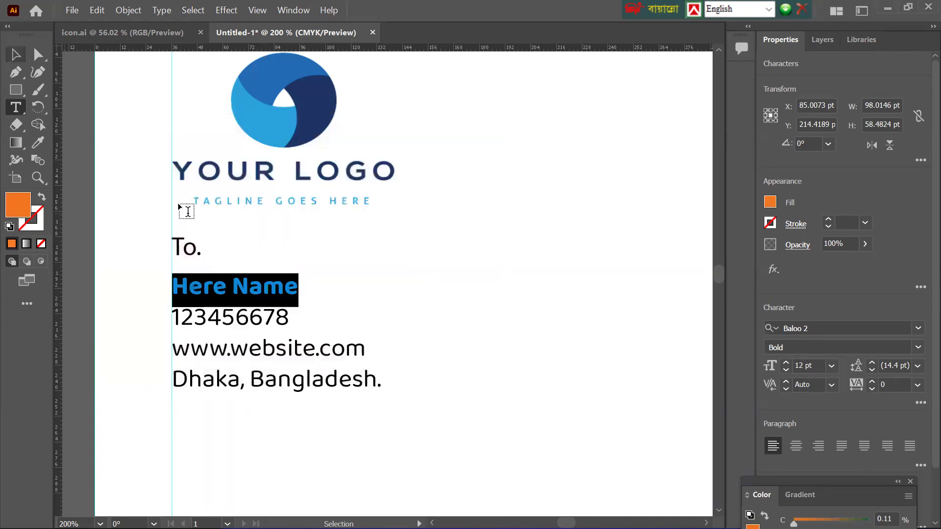
click(301, 357)
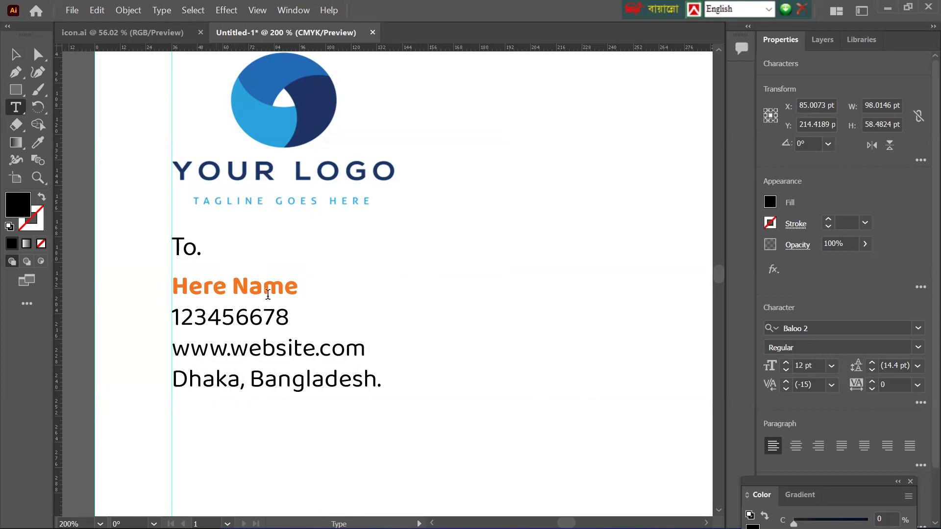
Draw an area text frame about 512 by 362 pt between the side margin guides, below the recipient block, with placeholder text
scroll(272, 329, down, 3)
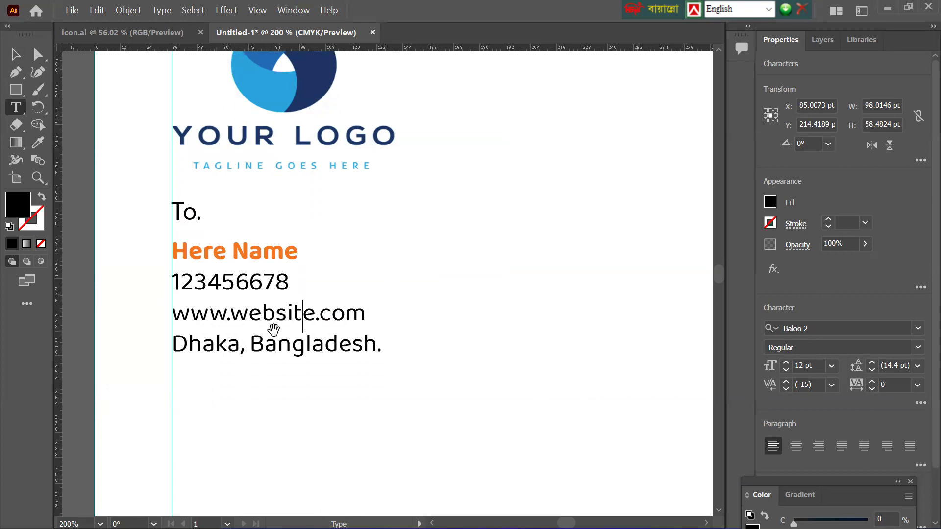
scroll(275, 331, down, 2)
scroll(278, 331, down, 3)
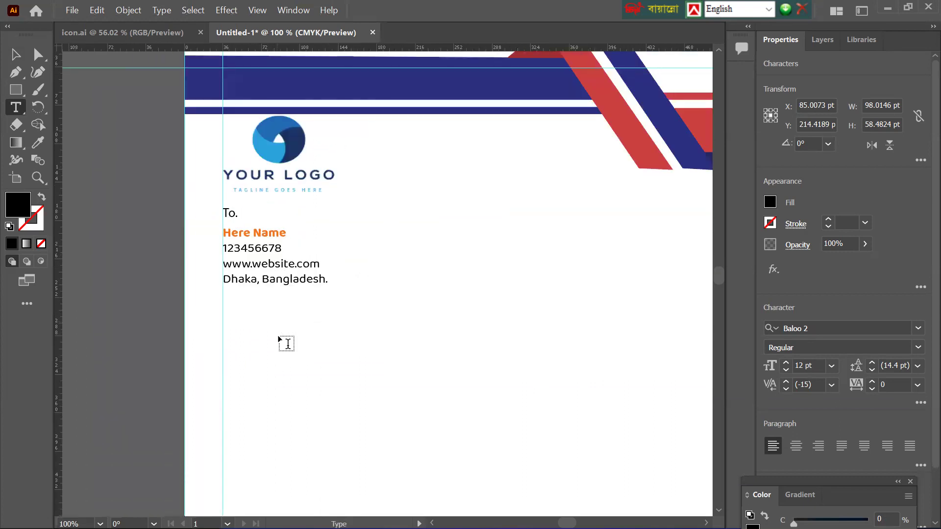
scroll(284, 340, down, 2)
scroll(288, 345, down, 1)
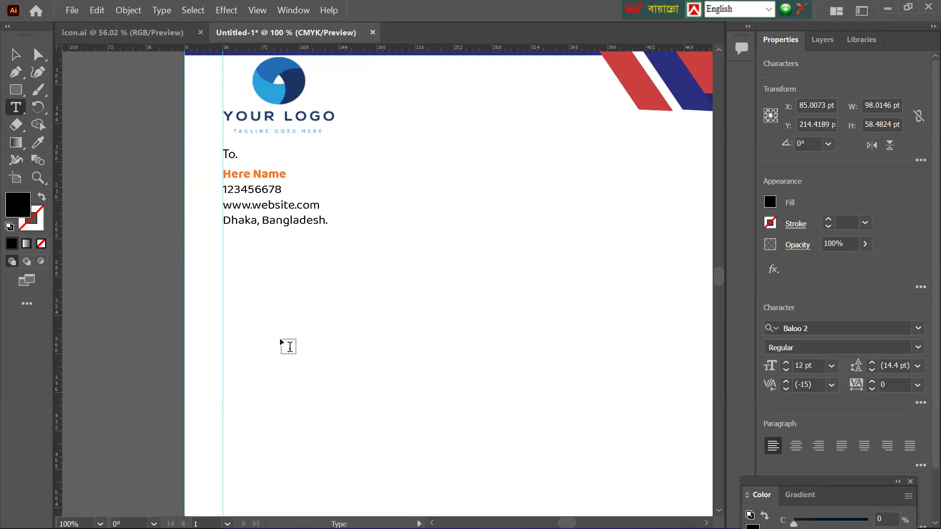
scroll(288, 347, down, 2)
scroll(288, 347, down, 1)
scroll(288, 344, down, 2)
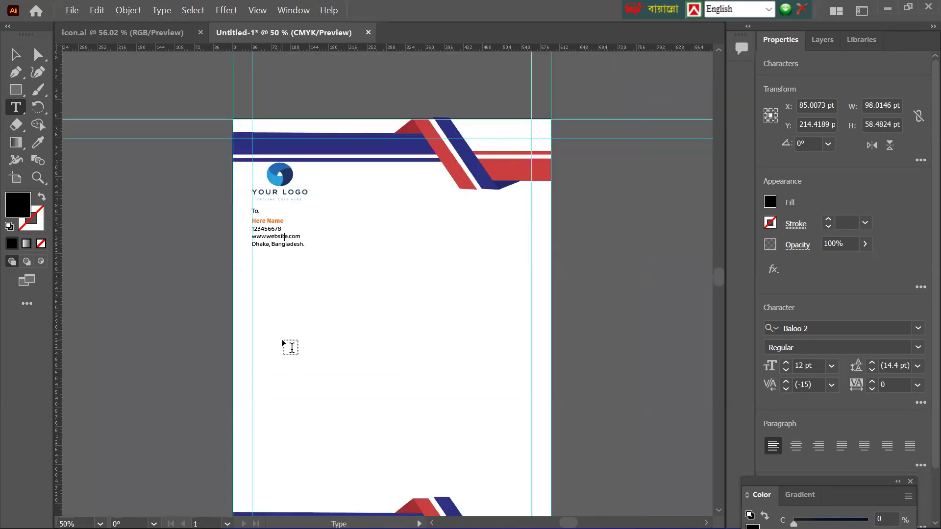
scroll(287, 342, down, 3)
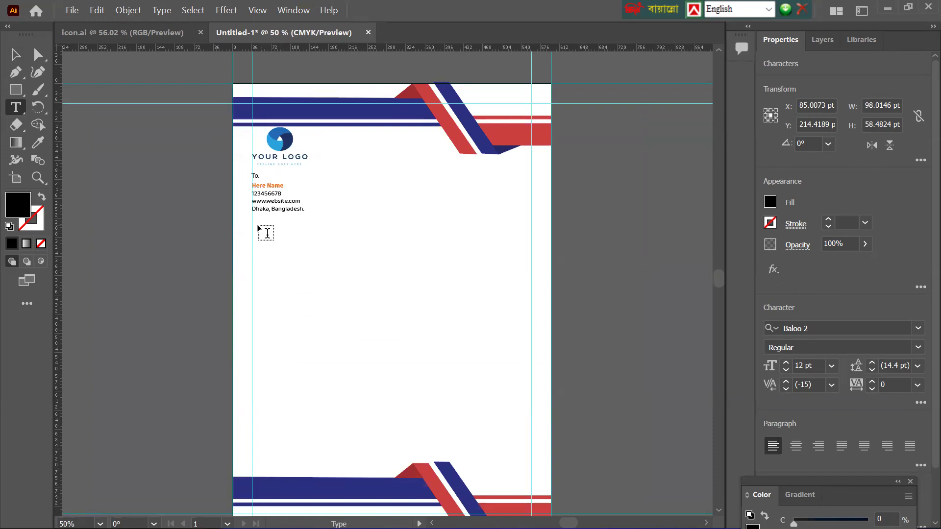
drag(254, 225, 527, 418)
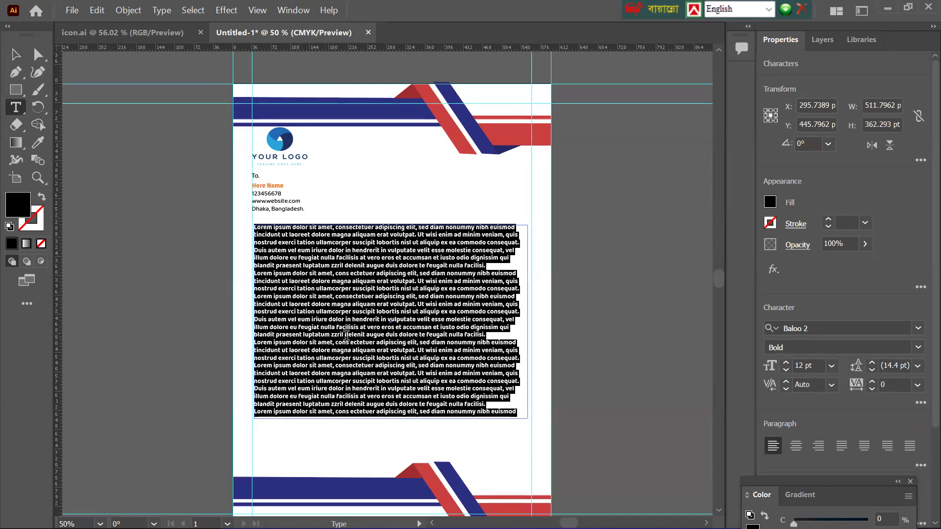
Set the body placeholder text to the Regular style and deselect the text frame
click(916, 351)
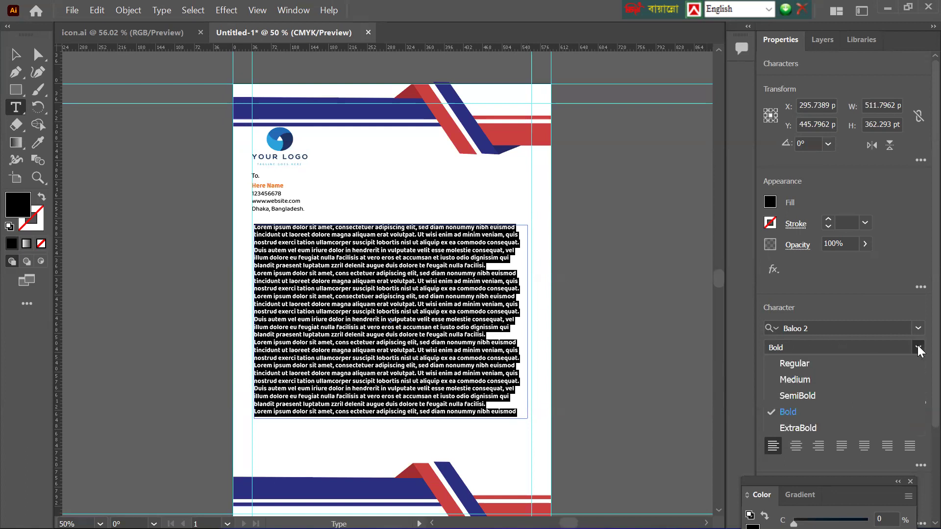
click(795, 363)
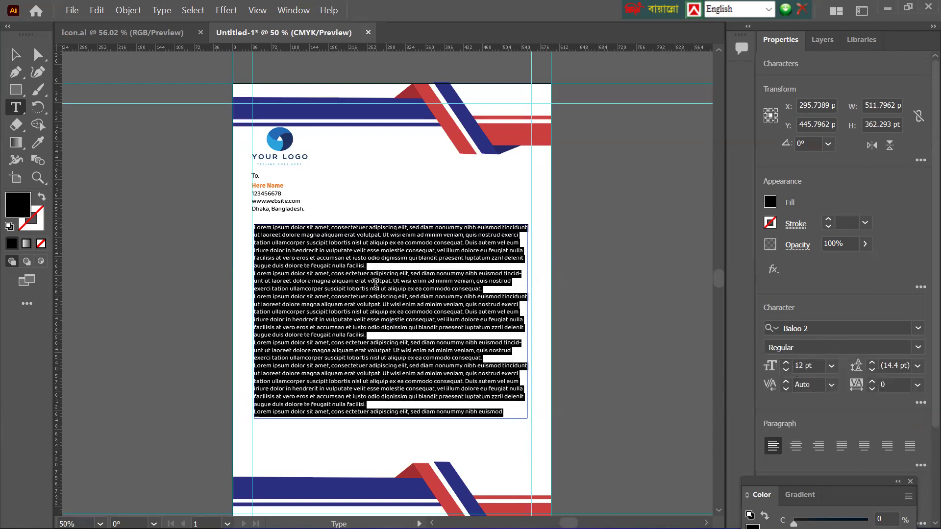
click(15, 55)
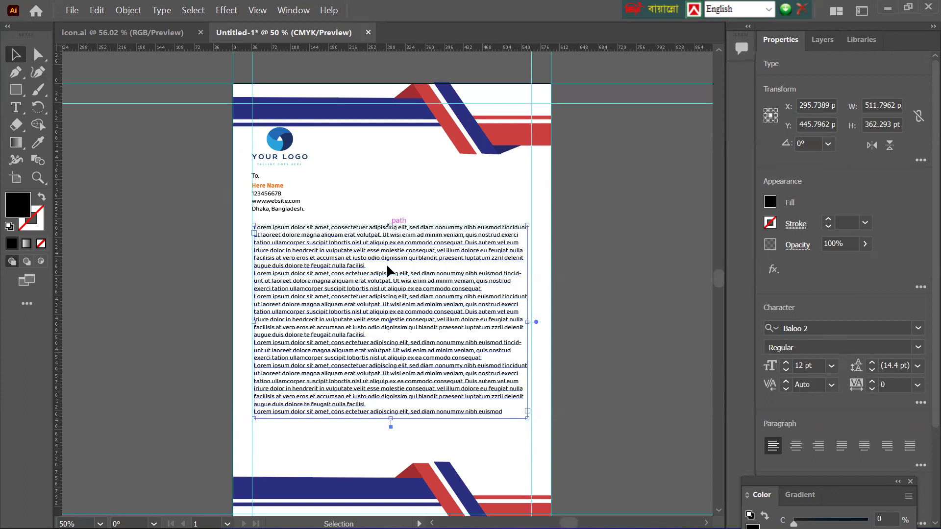
key(ctrl+shift+a)
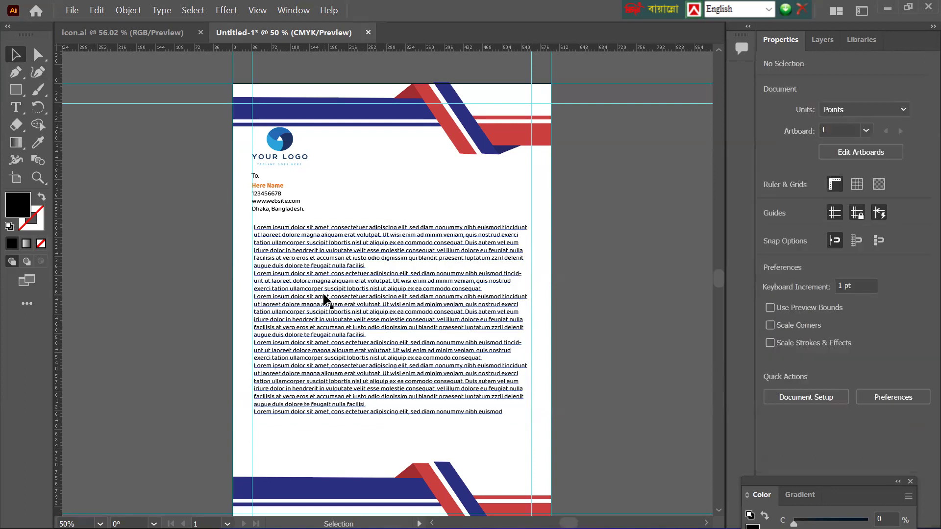
scroll(327, 299, up, 2)
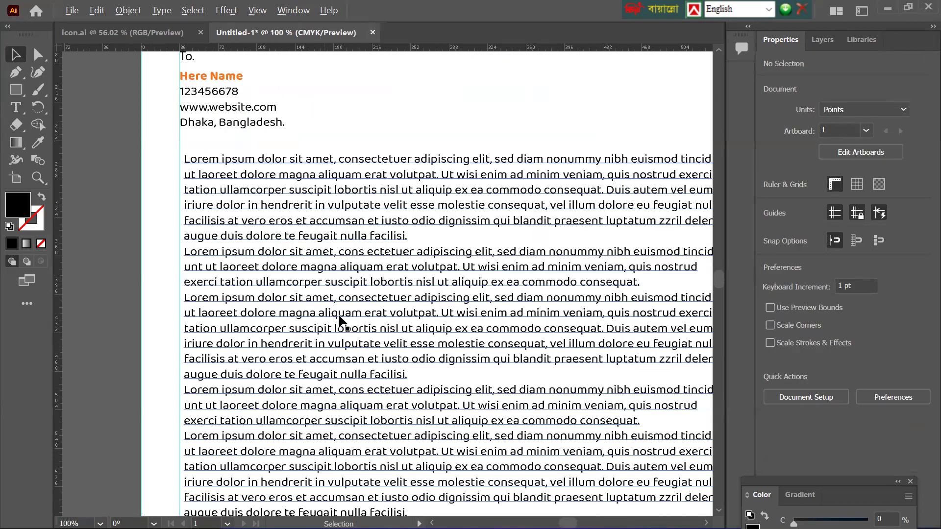
Move the body text frame up closer to the recipient block, shorten it to about 299 pt high, and deselect it
scroll(324, 299, up, 1)
drag(315, 284, 312, 270)
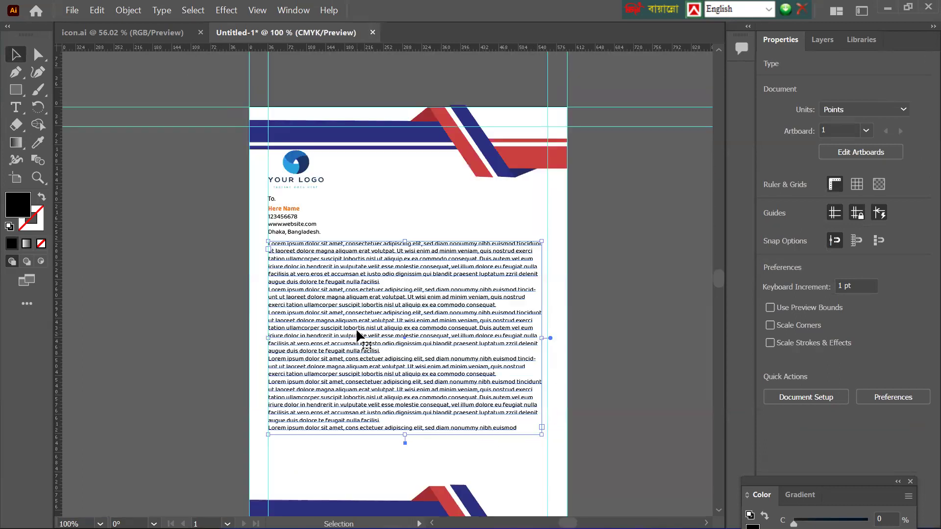
key(ctrl+minus)
key(ctrl+minus)
key(ctrl+minus)
drag(390, 381, 391, 376)
click(590, 367)
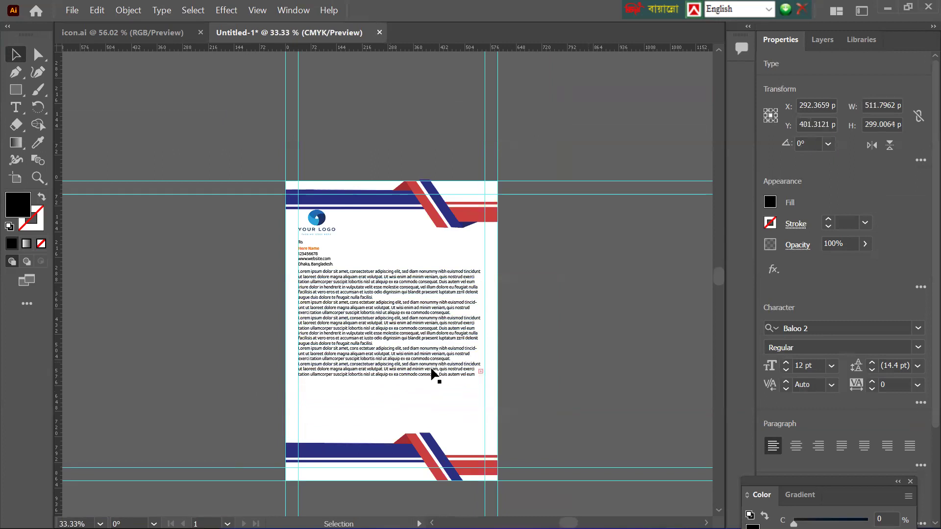
scroll(431, 374, left, 2)
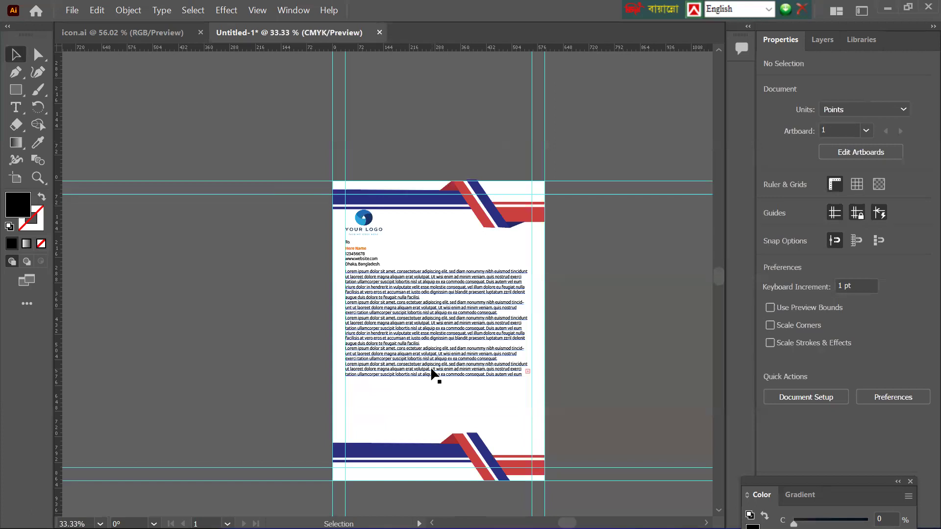
Move the QR code image from beside the artboard to just above the red footer stripes near the side margin guide
scroll(431, 374, down, 1)
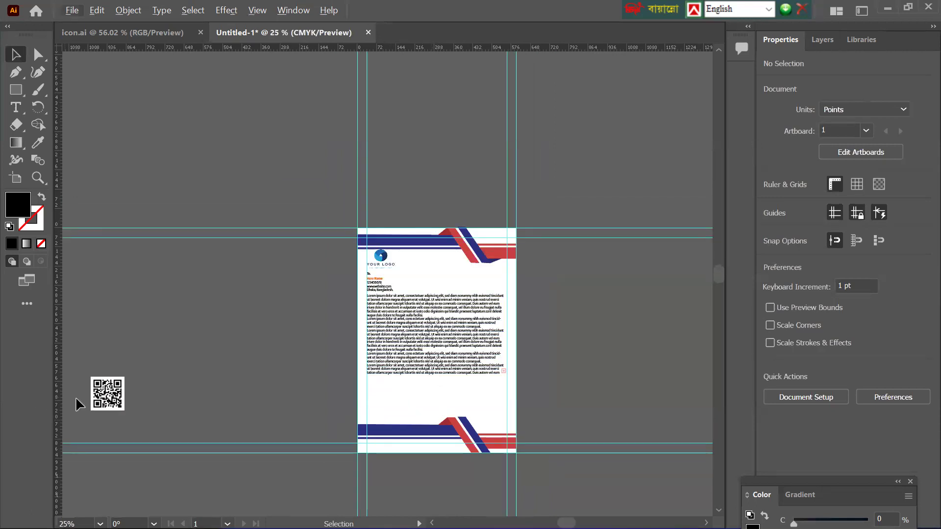
drag(371, 407, 486, 415)
scroll(486, 415, up, 3)
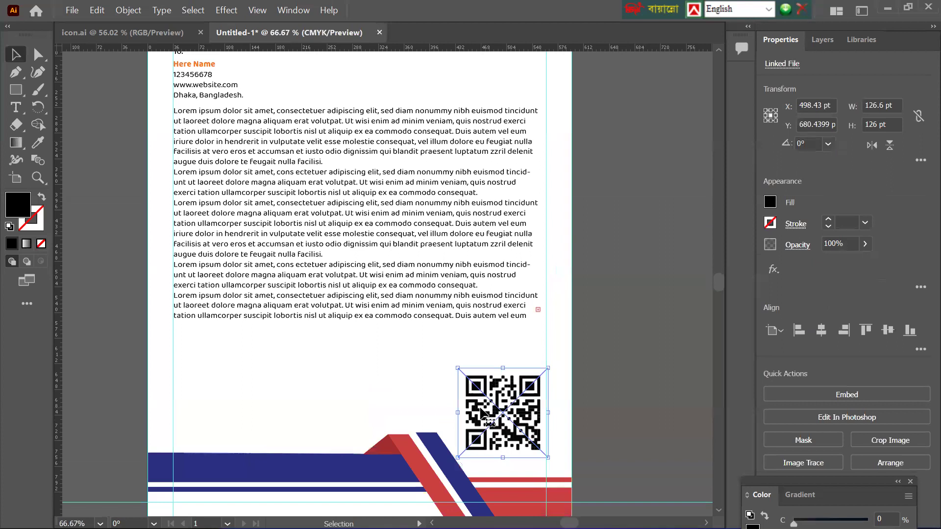
scroll(480, 410, down, 2)
scroll(482, 405, up, 3)
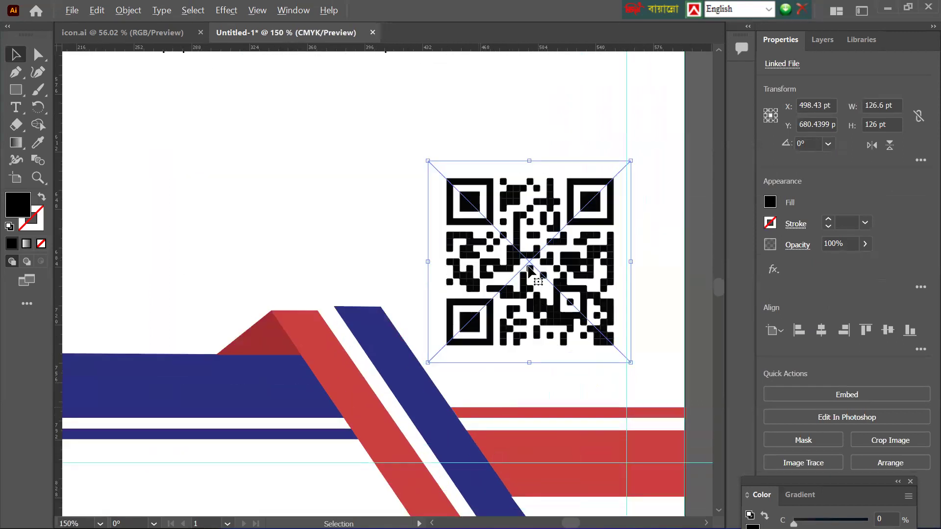
drag(528, 267, 532, 312)
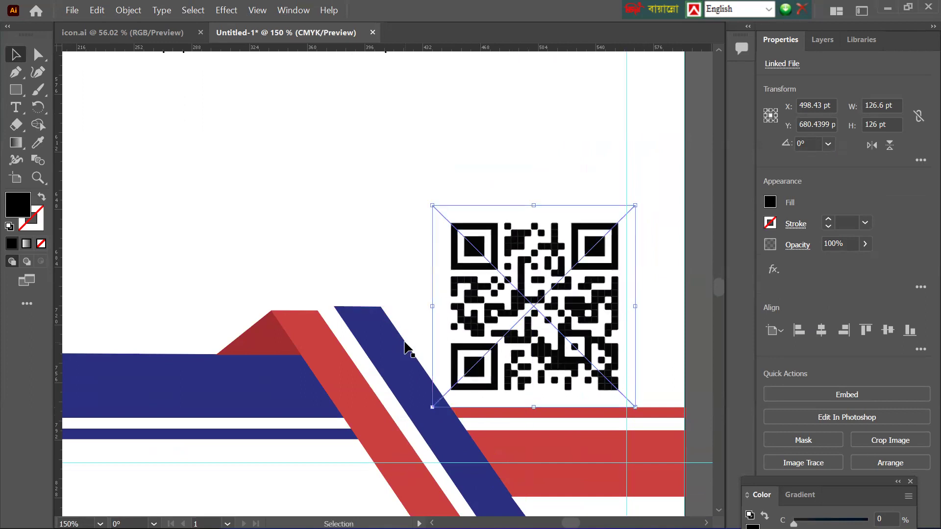
scroll(406, 346, down, 2)
scroll(405, 346, down, 1)
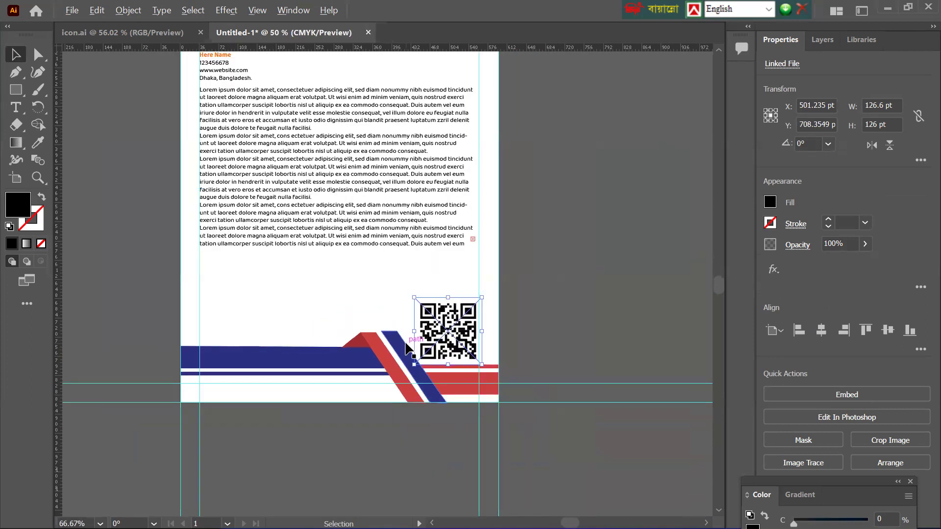
scroll(302, 427, up, 2)
scroll(303, 427, left, 2)
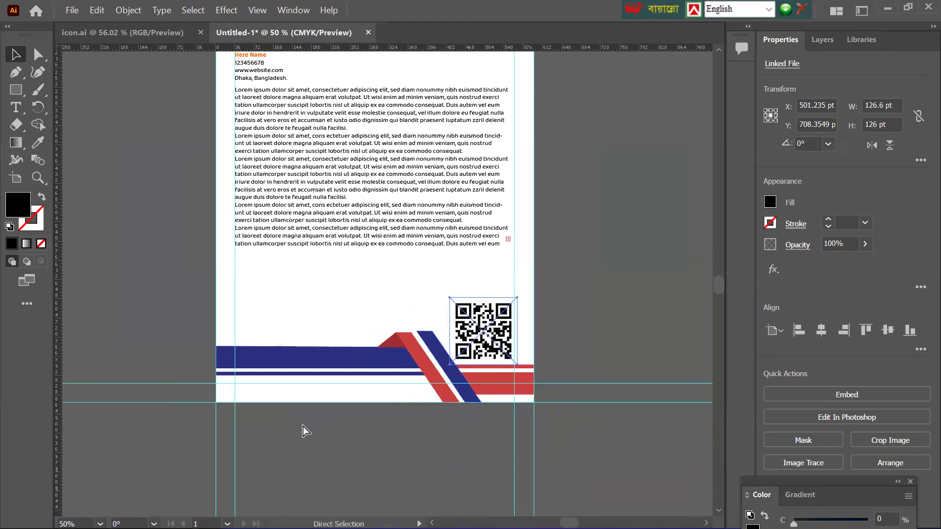
click(273, 309)
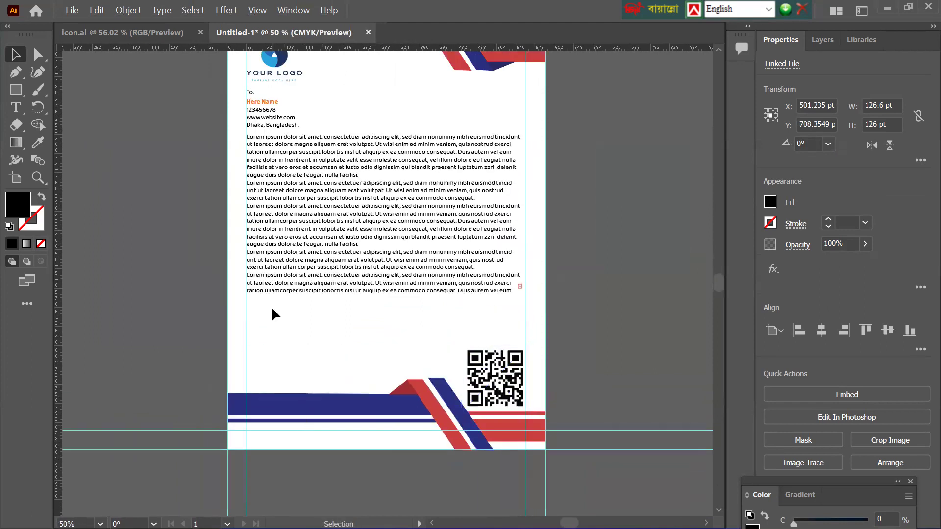
Add a point text reading "Signature" in the empty area below the body text
click(16, 108)
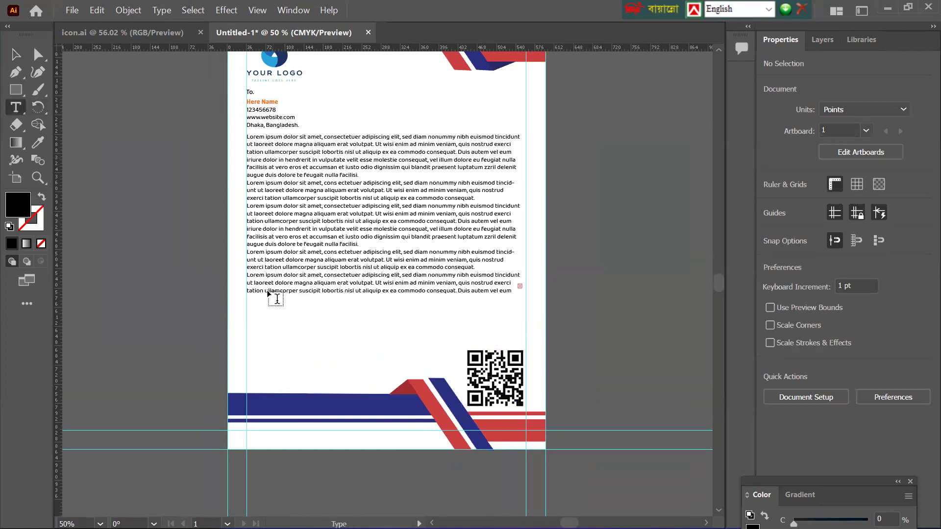
click(256, 311)
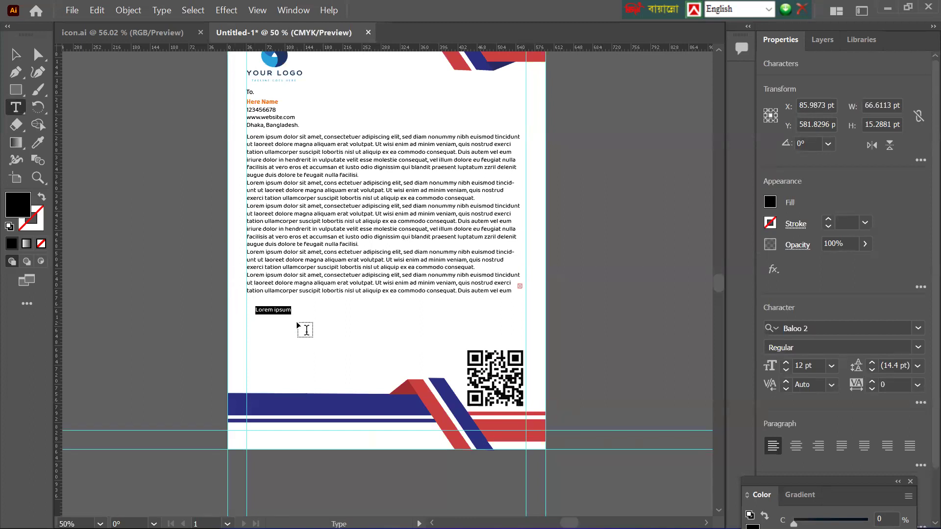
text(s)
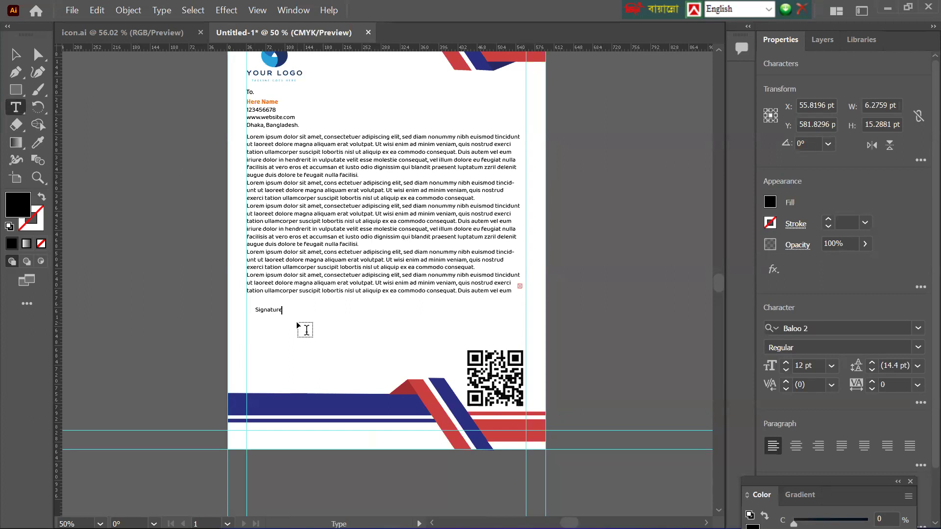
click(16, 55)
click(269, 309)
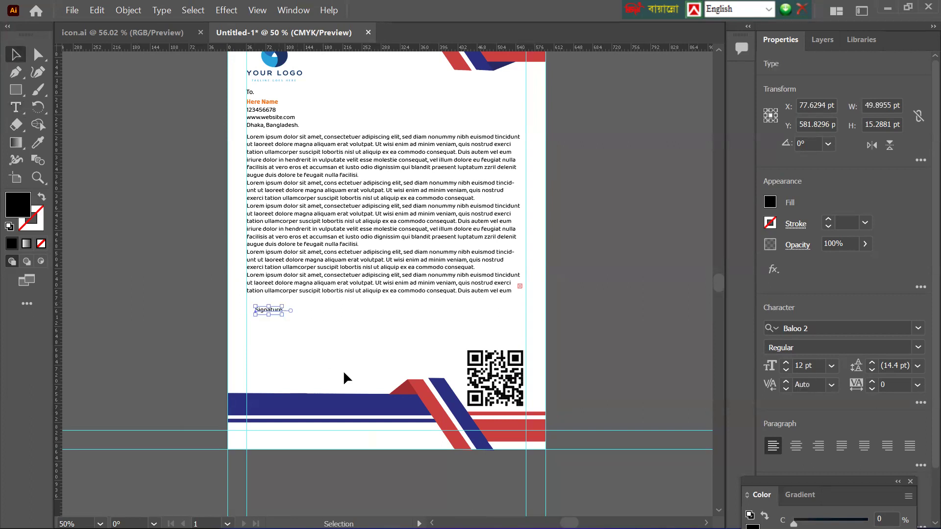
Set the "Signature" text to the Medium style, enlarge it, and move it lower against the margin guide beside the page edge
scroll(343, 369, up, 2)
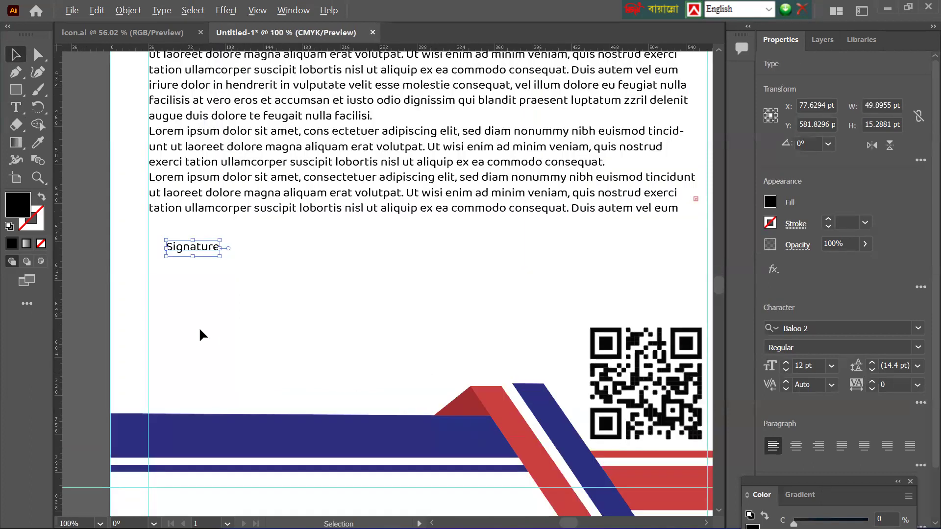
click(918, 349)
click(819, 384)
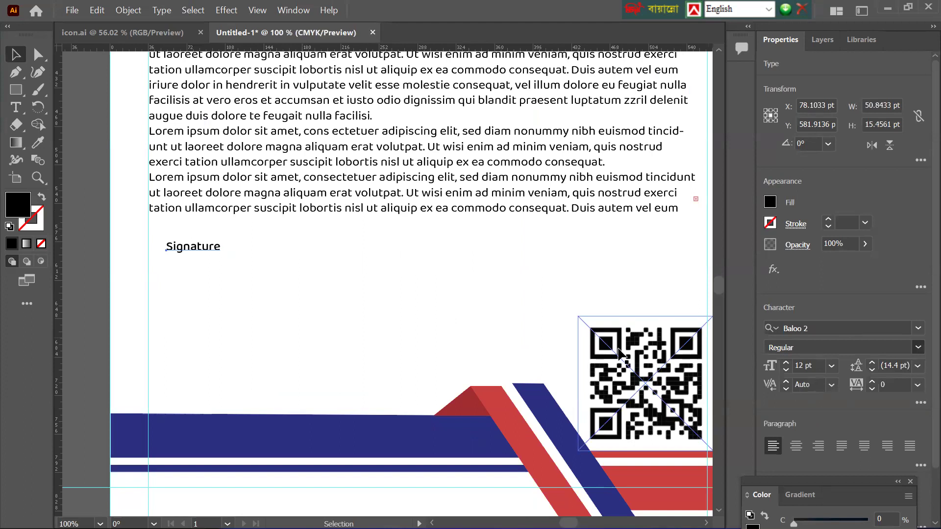
drag(212, 250, 211, 248)
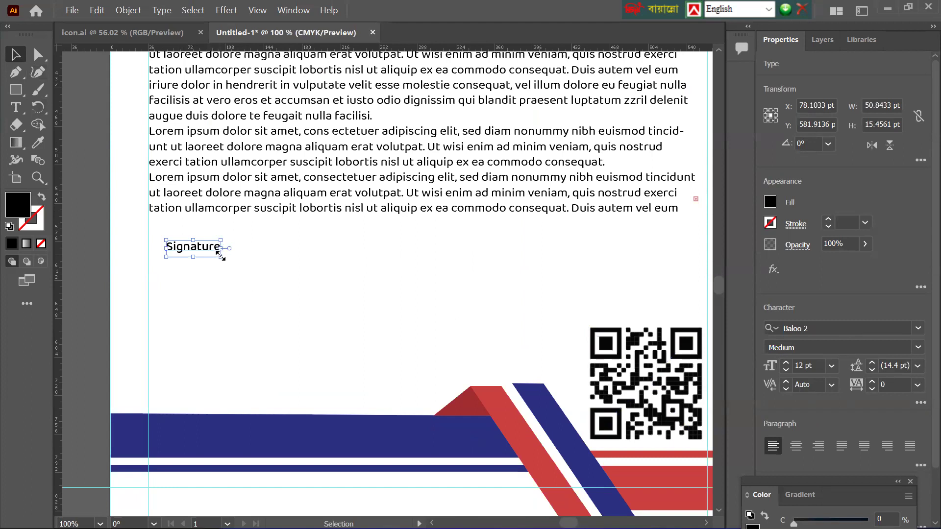
mouse_move(220, 255)
mouse_down()
mouse_move(254, 267)
mouse_move(201, 288)
mouse_move(200, 304)
mouse_up()
click(196, 273)
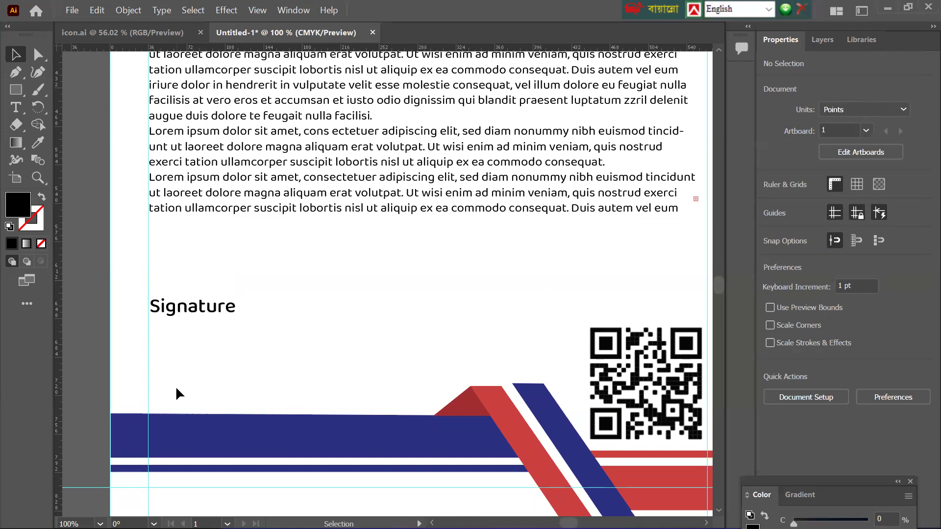
Copy the blue-filled phone icon from the icon.ai document and place it below the "Signature" text in the letterhead
click(113, 32)
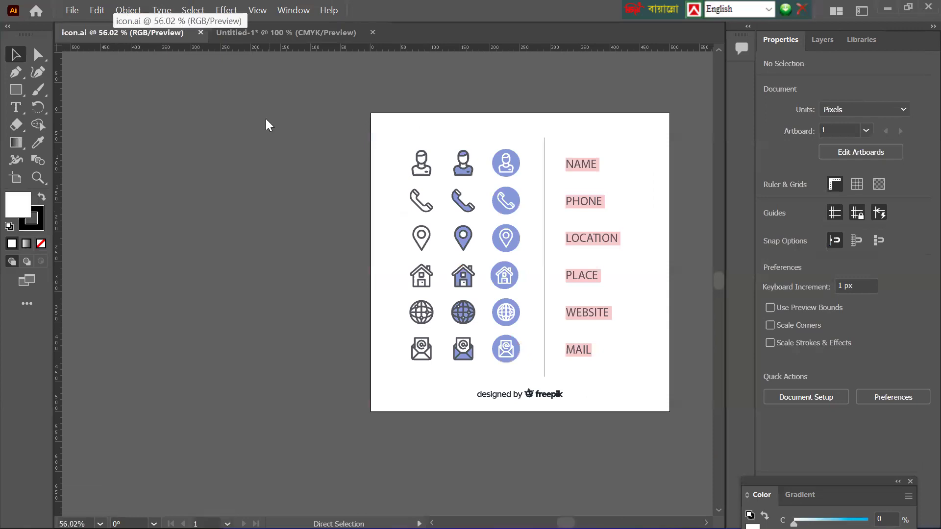
click(456, 201)
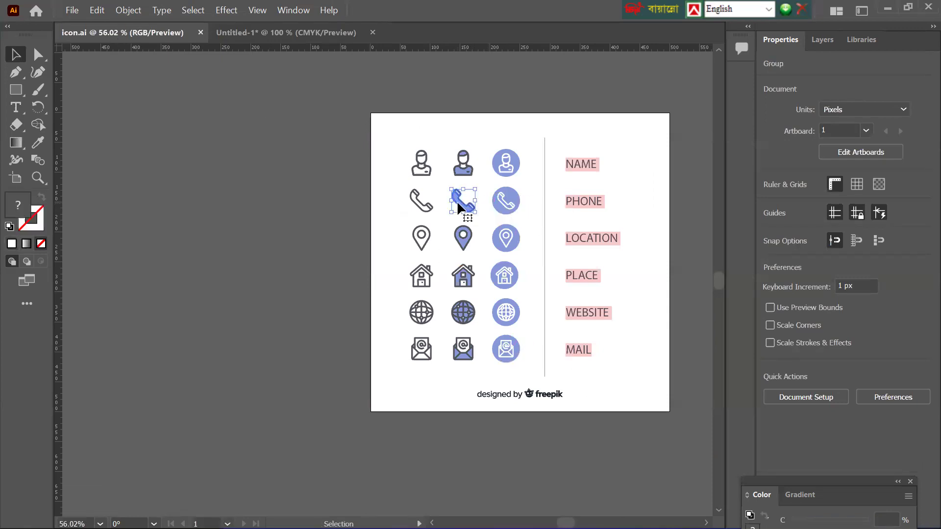
key(a)
key(v)
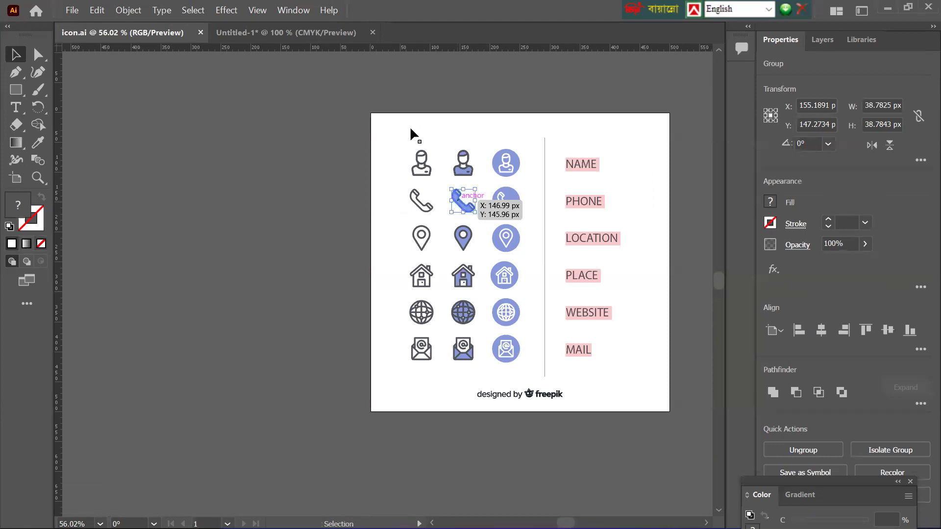
click(304, 31)
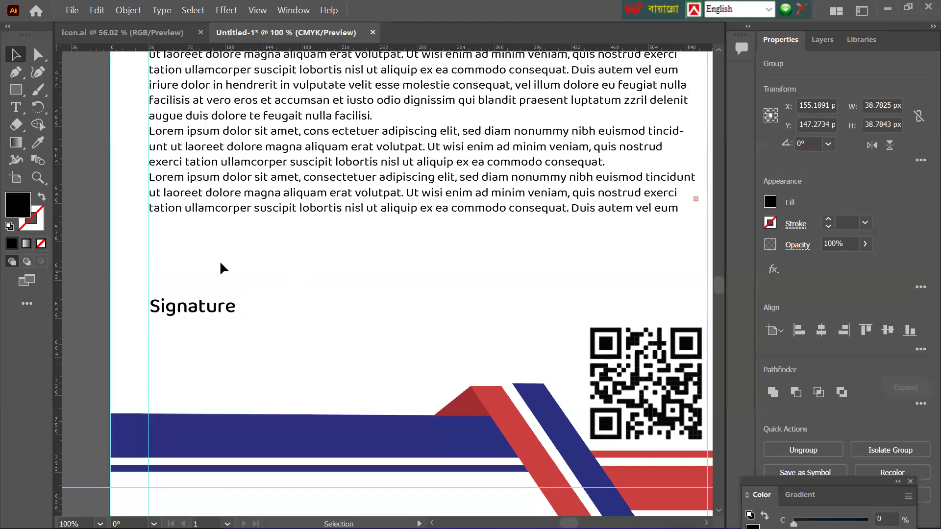
key(a)
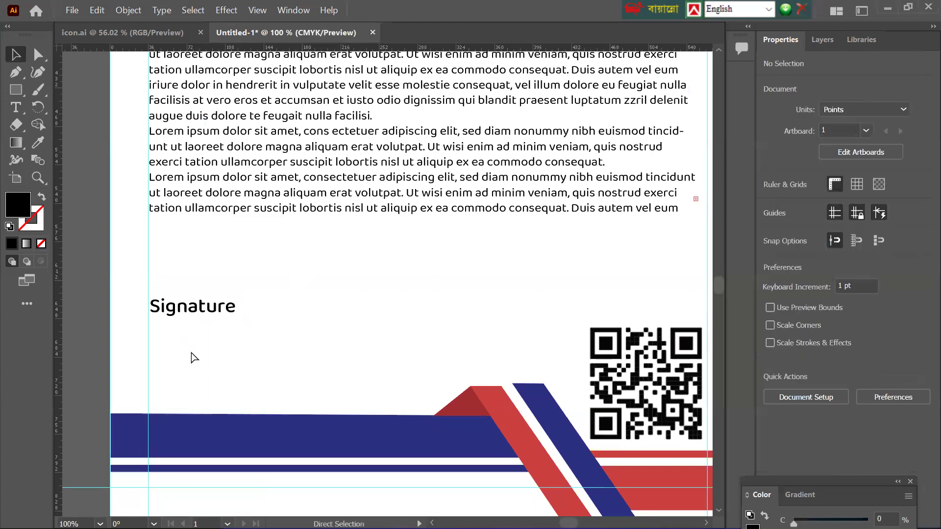
key(ctrl+v)
click(382, 285)
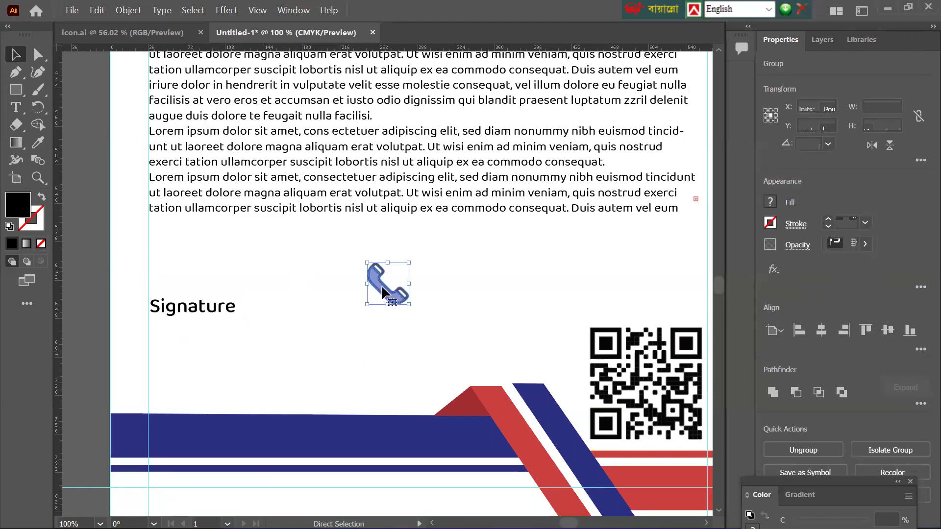
mouse_move(381, 285)
mouse_down()
mouse_move(179, 362)
mouse_move(168, 345)
mouse_up()
scroll(186, 366, up, 2)
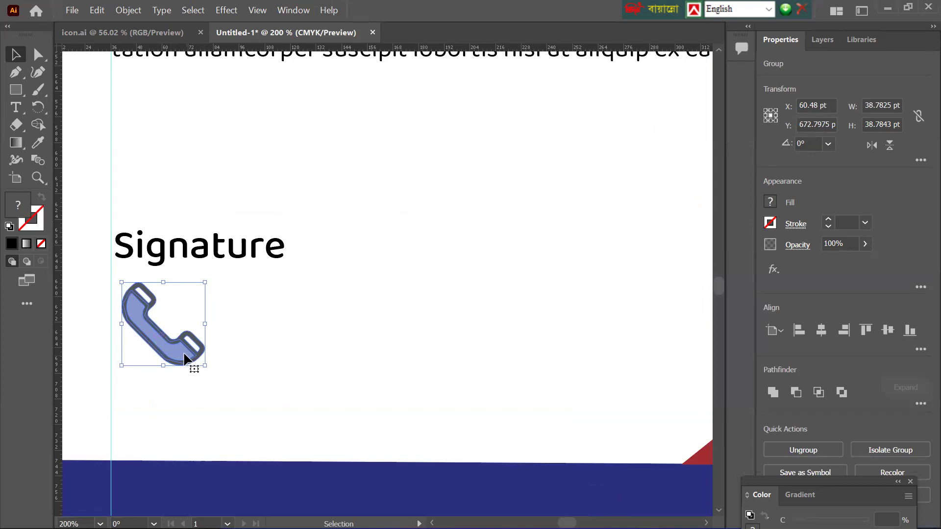
Remove the phone icon from below the "Signature" text
scroll(294, 383, up, 4)
scroll(294, 383, down, 2)
scroll(294, 385, up, 10)
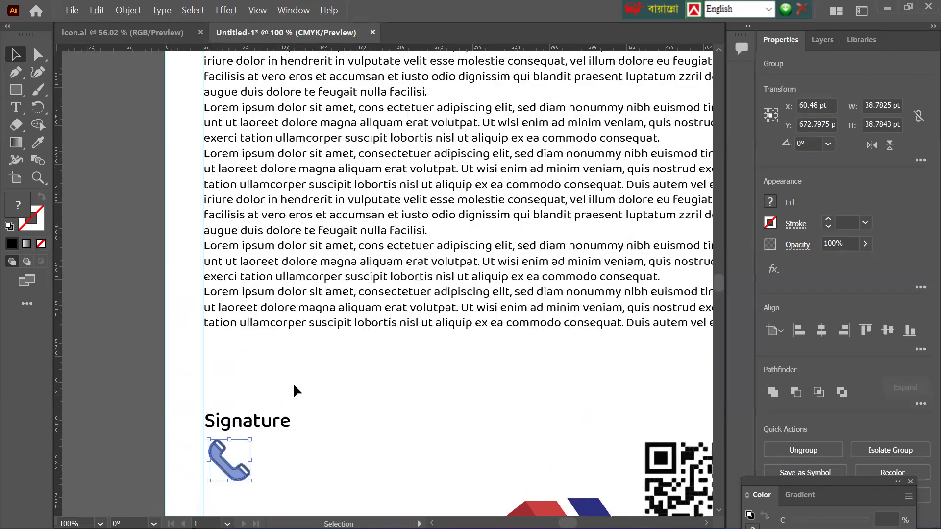
scroll(293, 390, down, 10)
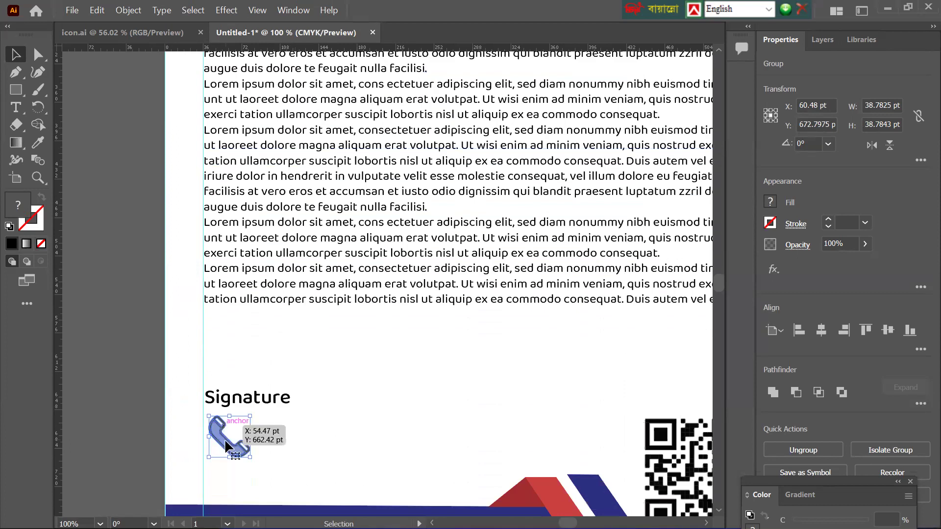
key(ctrl+x)
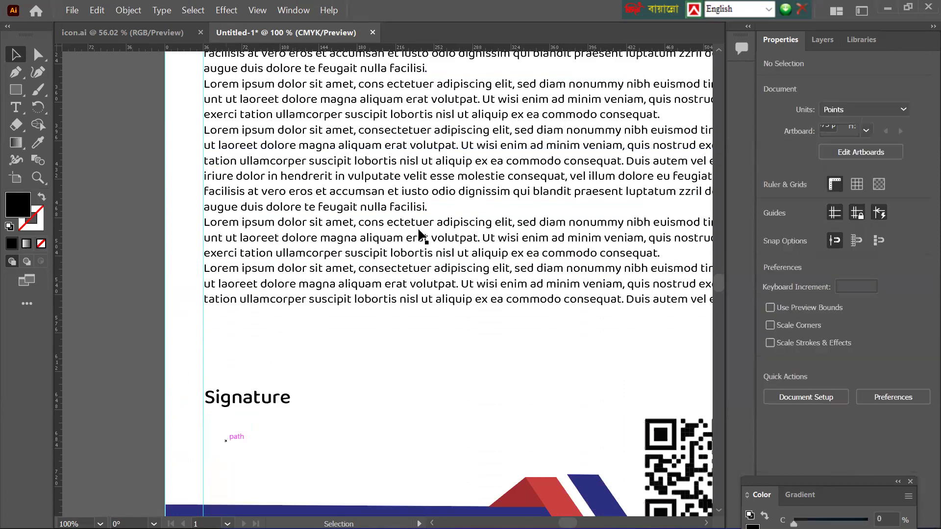
Copy the round website globe icon from icon.ai and place it directly below the "Signature" text in the letterhead
click(189, 36)
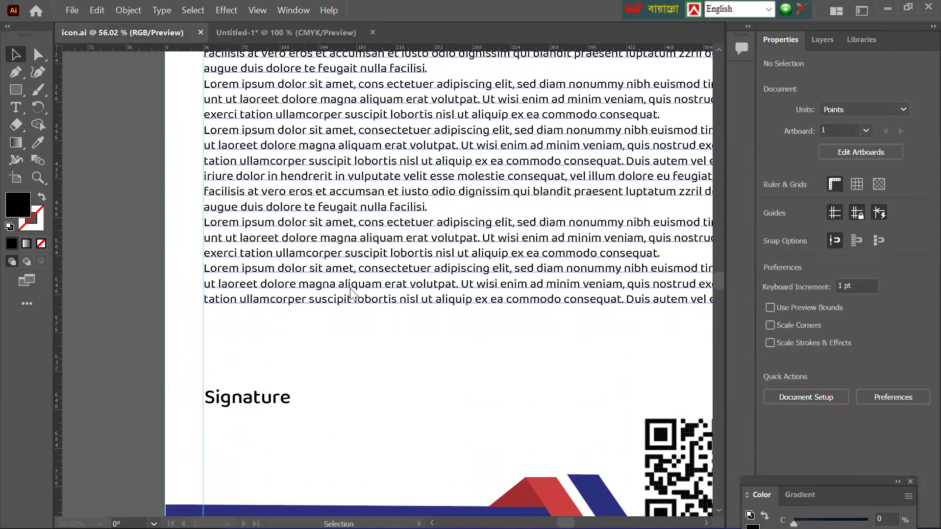
key(ctrl+v)
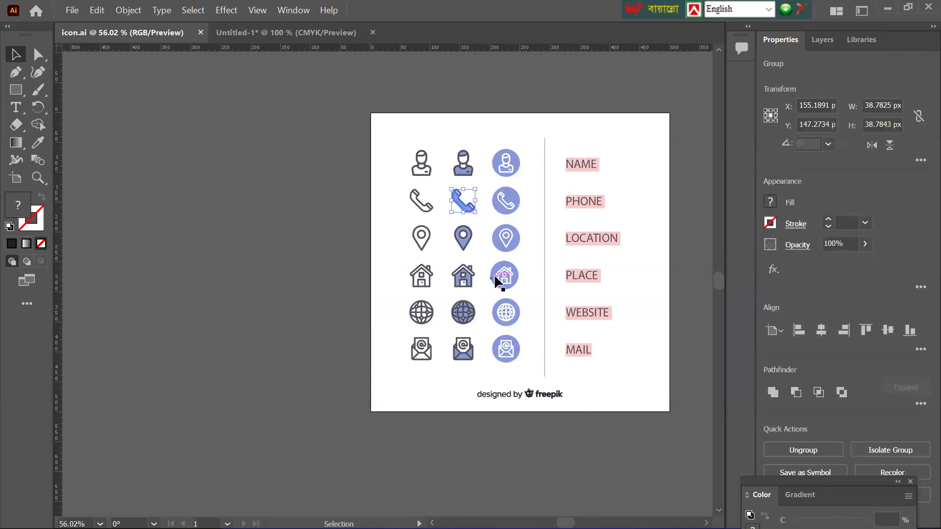
click(505, 310)
key(a)
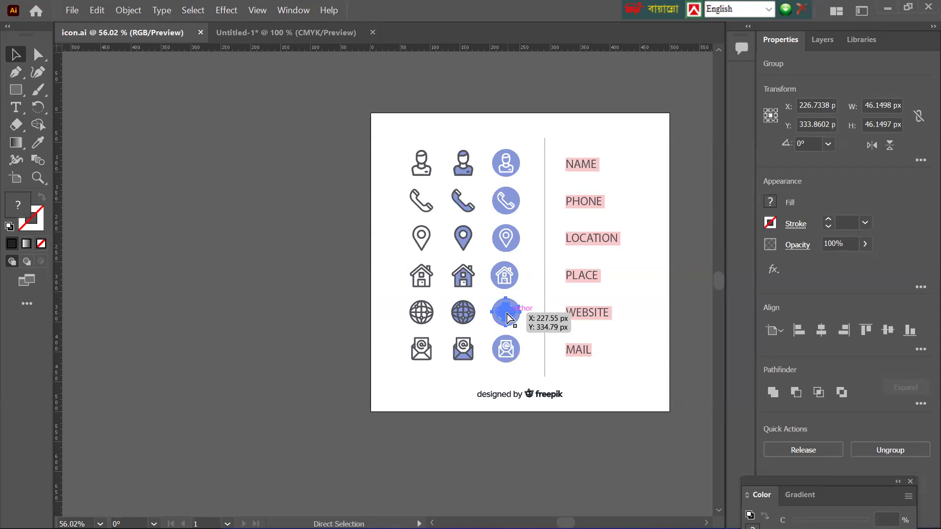
key(v)
click(239, 39)
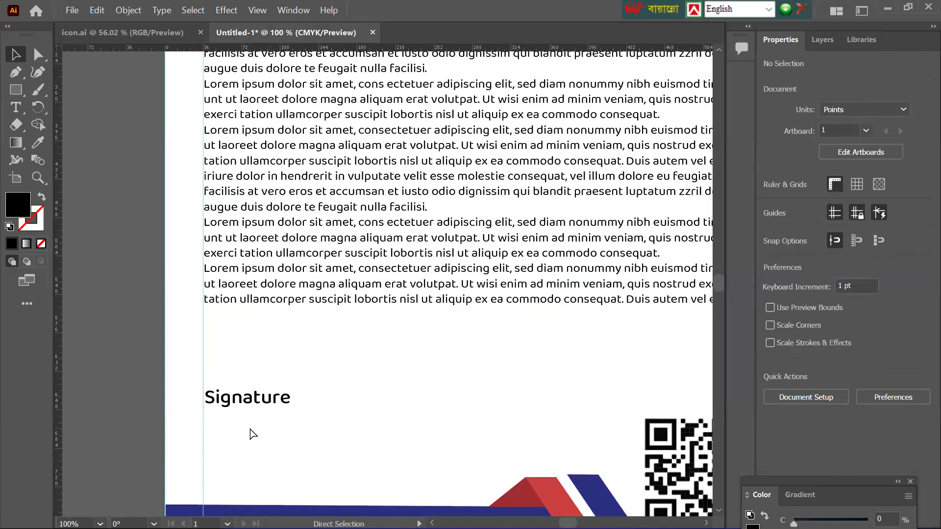
key(ctrl+v)
mouse_move(387, 283)
mouse_down()
mouse_move(351, 392)
mouse_move(253, 445)
mouse_move(230, 435)
mouse_up()
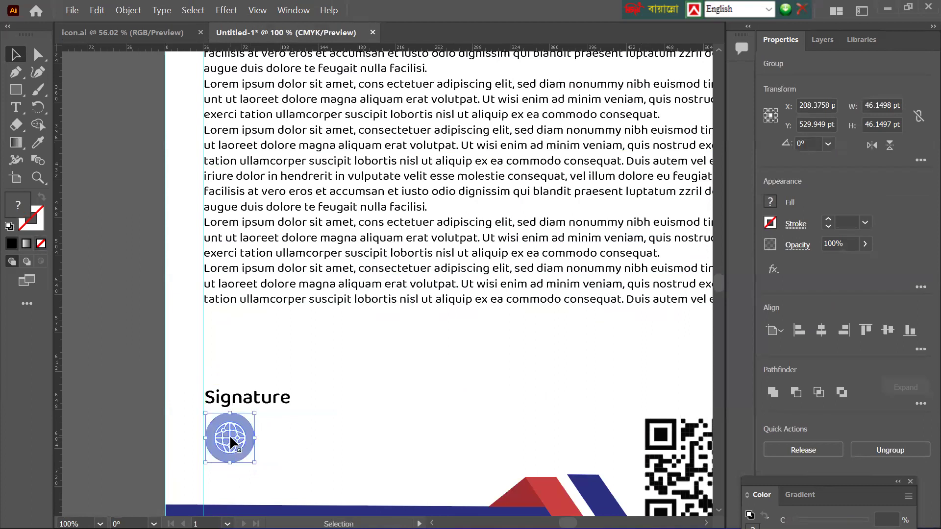
Copy the round mail icon from icon.ai and place it in the letterhead beside and slightly below the website globe icon
click(156, 33)
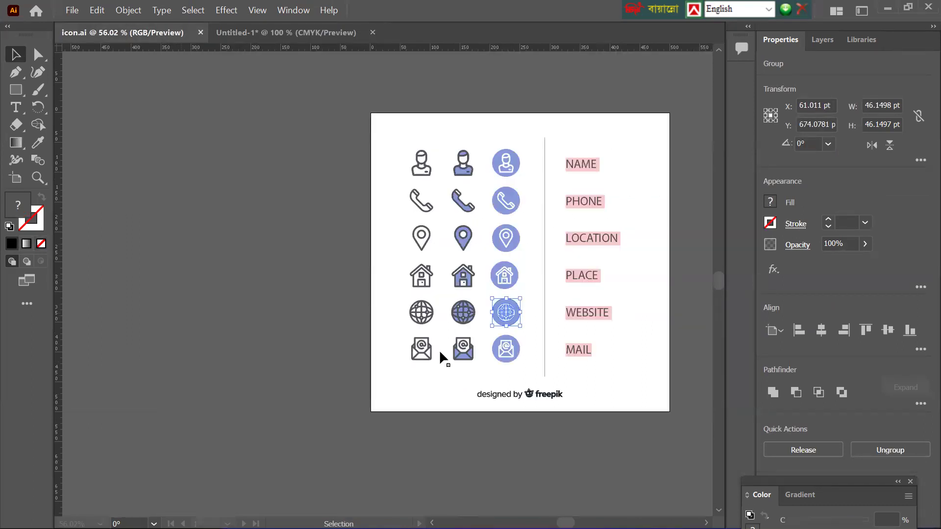
click(505, 353)
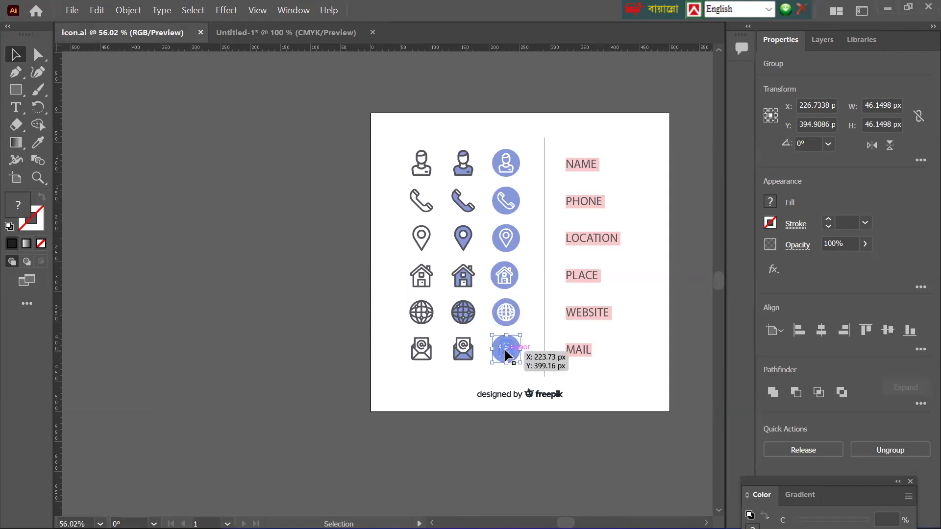
key(a)
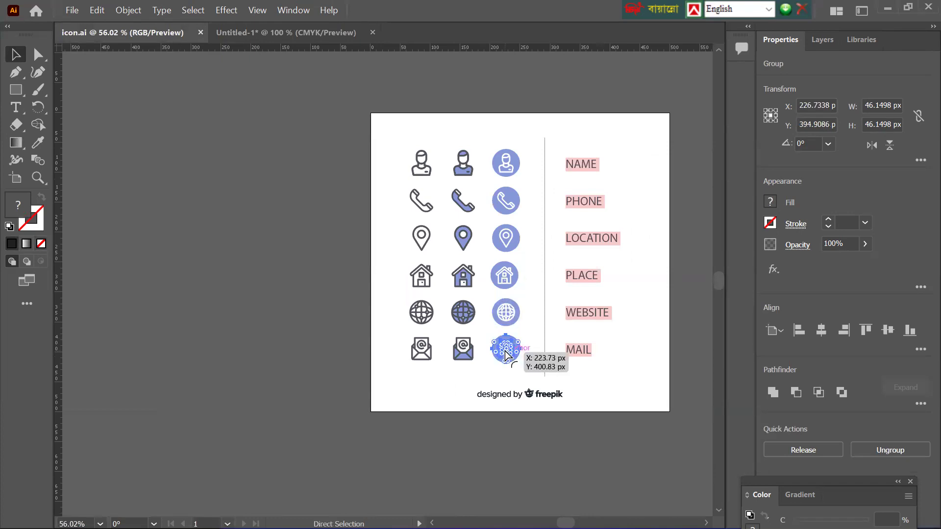
key(ctrl+Tab)
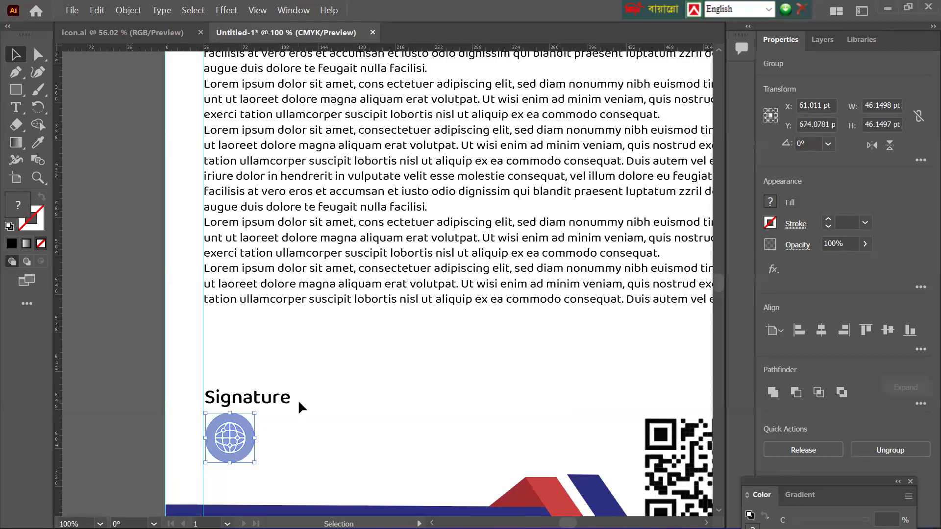
key(a)
key(ctrl+v)
key(v)
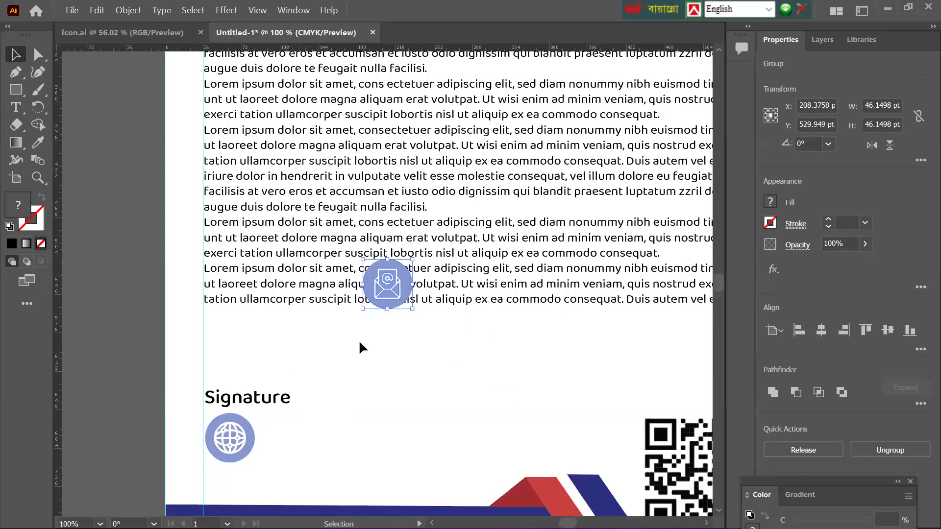
drag(383, 284, 302, 471)
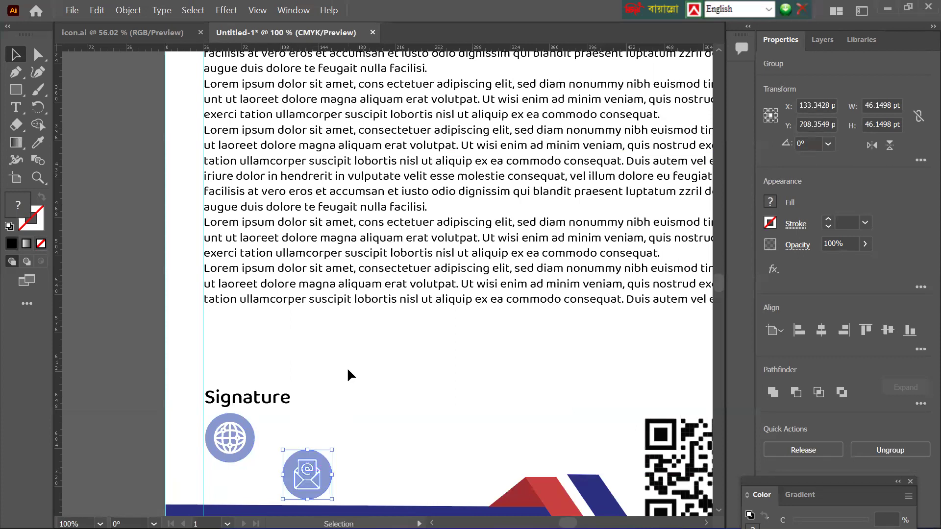
Shrink the website globe icon below the "Signature" text to about 17 pt wide
scroll(275, 406, up, 2)
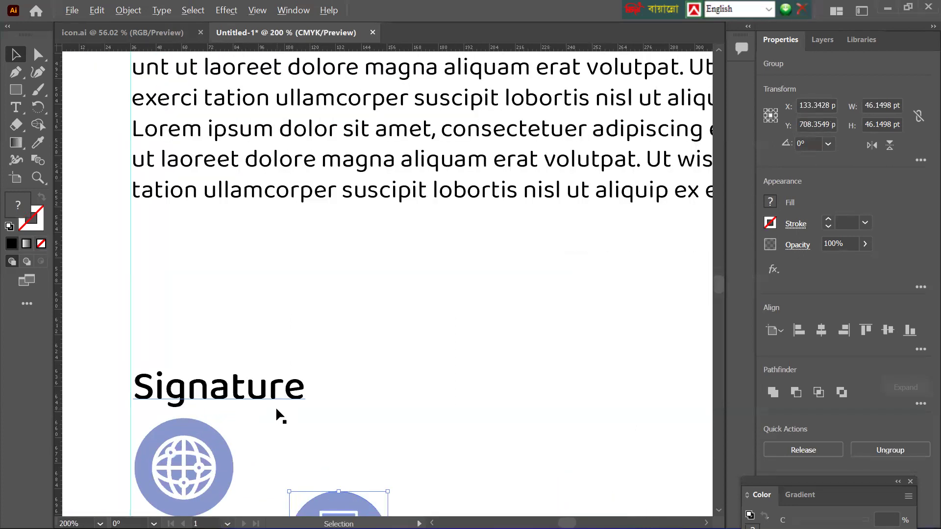
scroll(278, 407, down, 5)
click(216, 320)
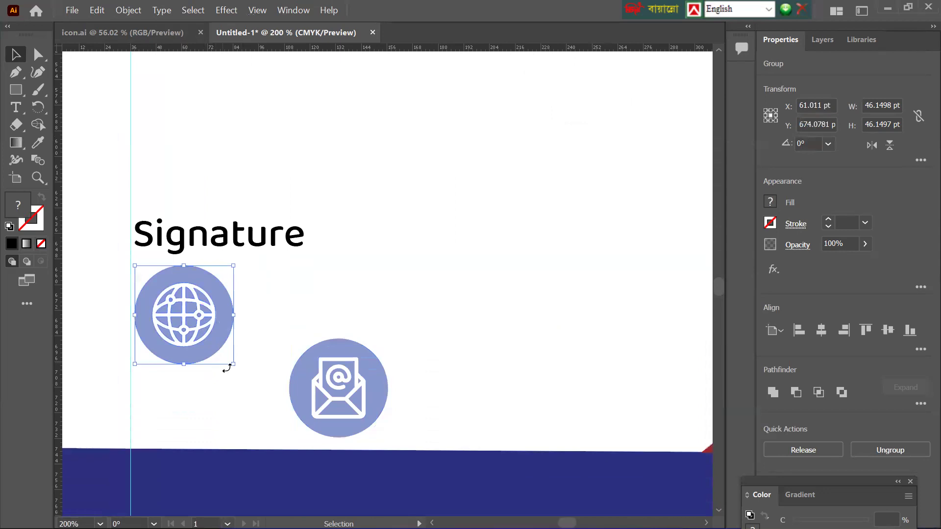
drag(234, 365, 172, 304)
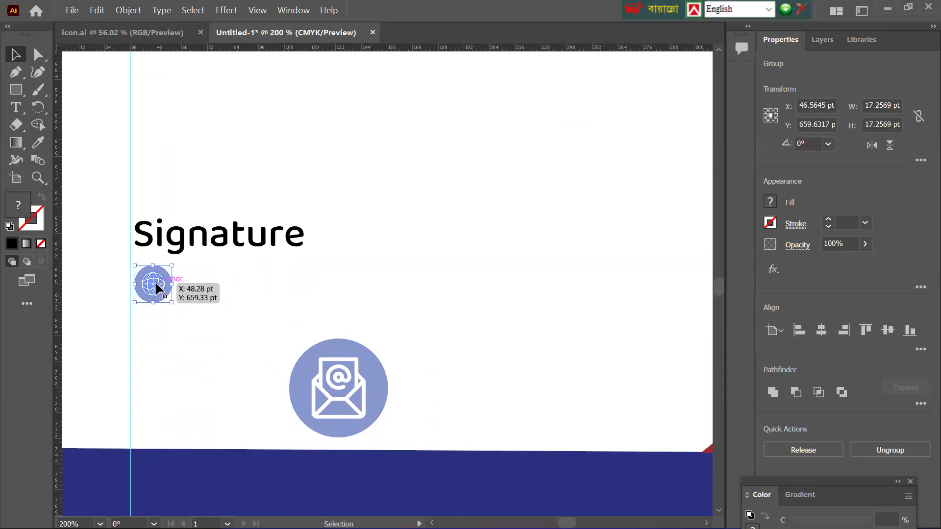
Recolor the whole globe icon with the red sampled from the footer ribbon using the Eyedropper
click(39, 142)
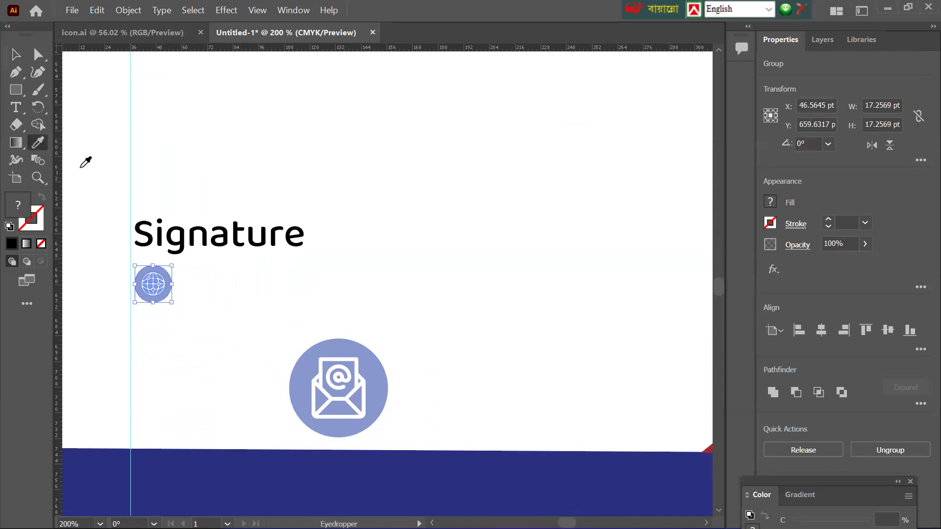
scroll(304, 302, up, 3)
scroll(498, 414, down, 2)
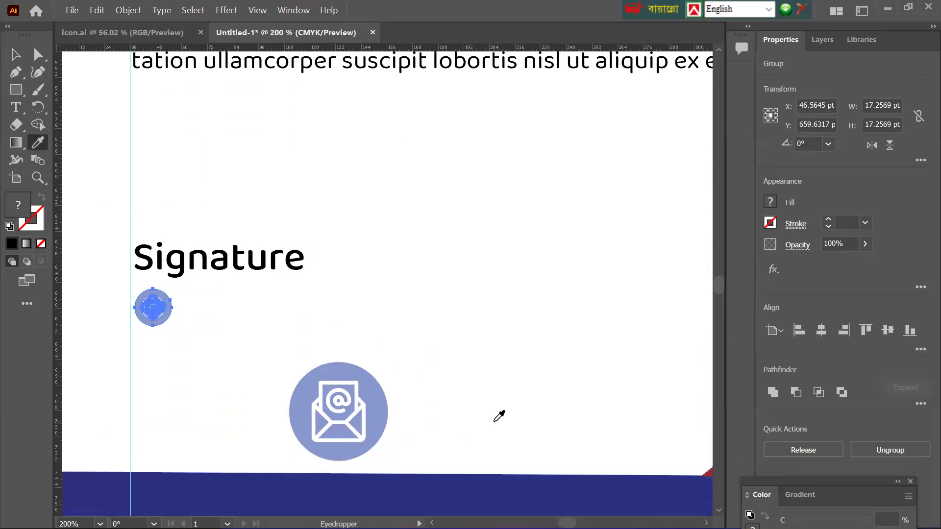
scroll(487, 413, down, 1)
click(666, 433)
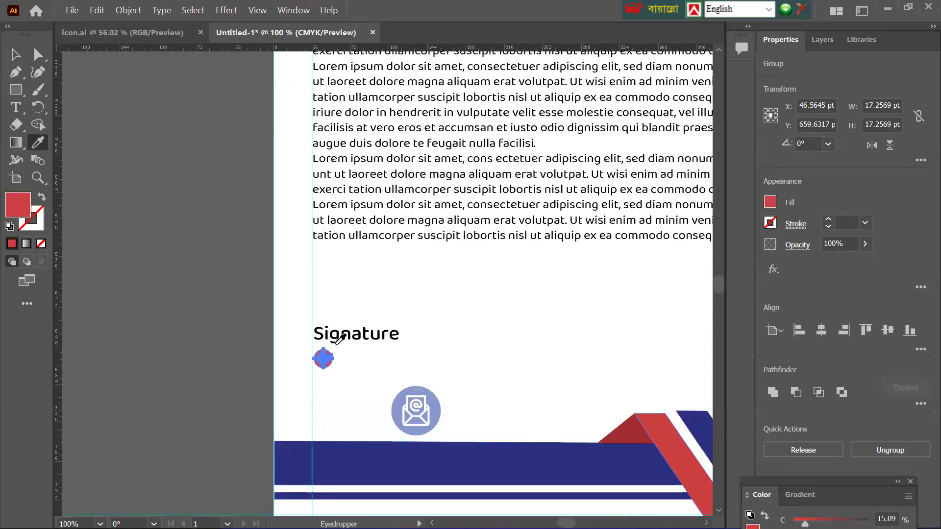
click(16, 54)
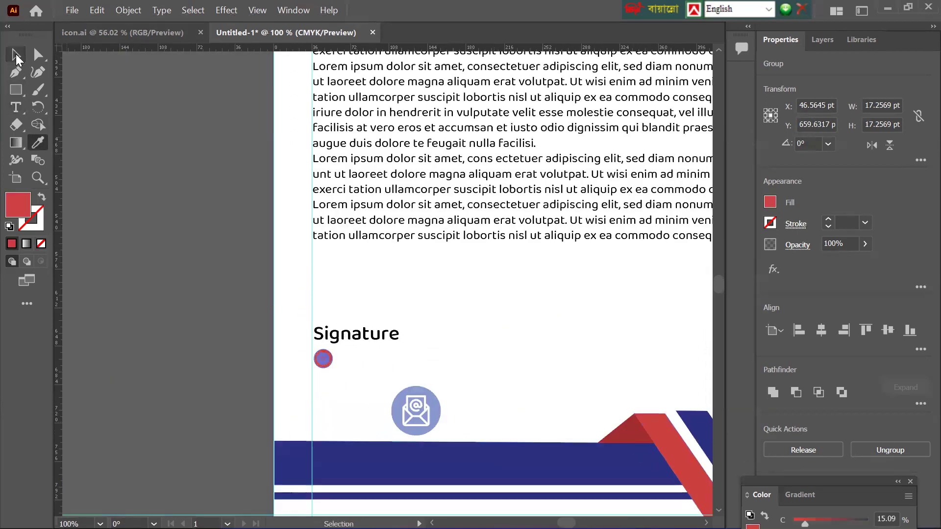
Recolor the whole mail icon with the same red sampled from the footer ribbon
click(413, 415)
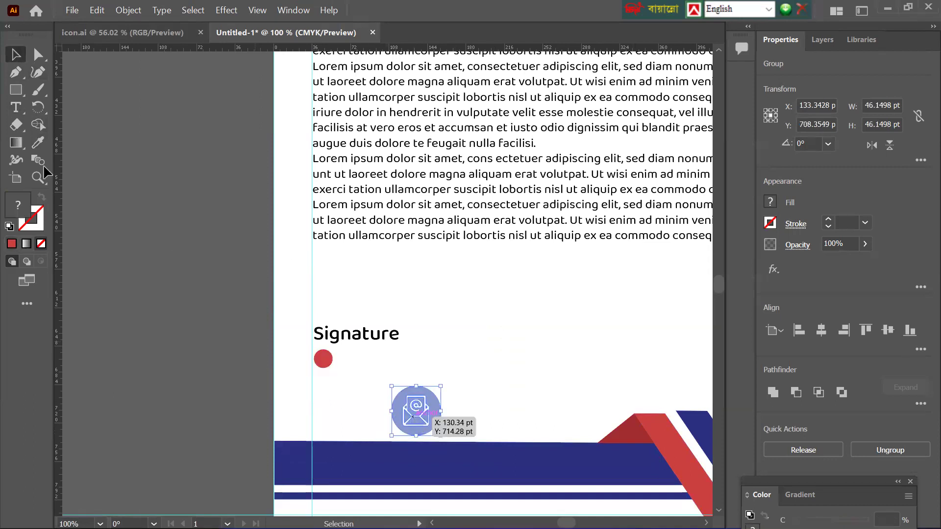
click(38, 142)
click(655, 422)
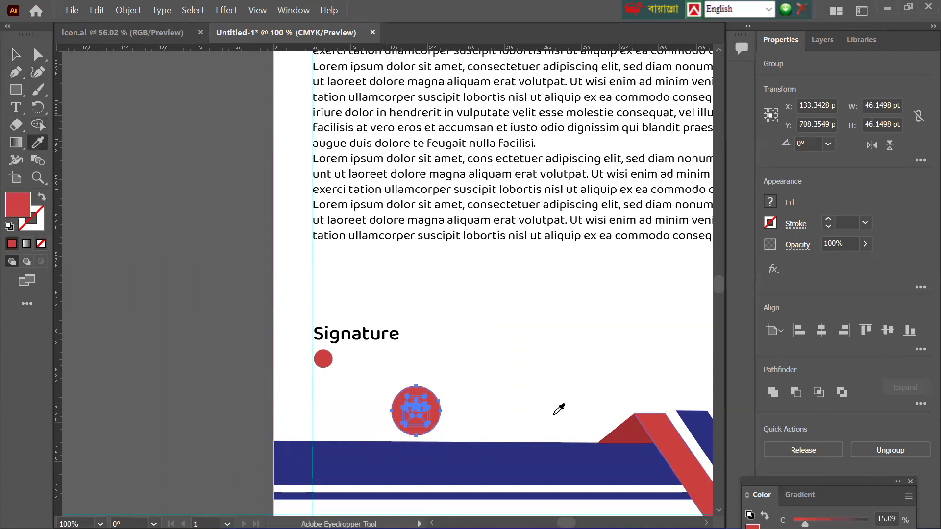
key(v)
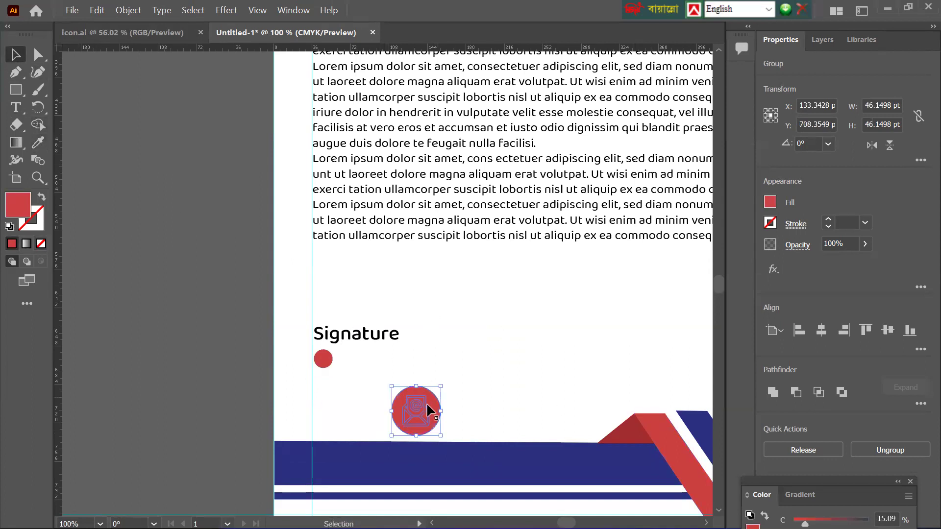
click(492, 369)
Ungroup the mail icon, fill its envelope symbol with white (ffffff), and group it with the red circle again
click(411, 413)
scroll(410, 418, down, 2)
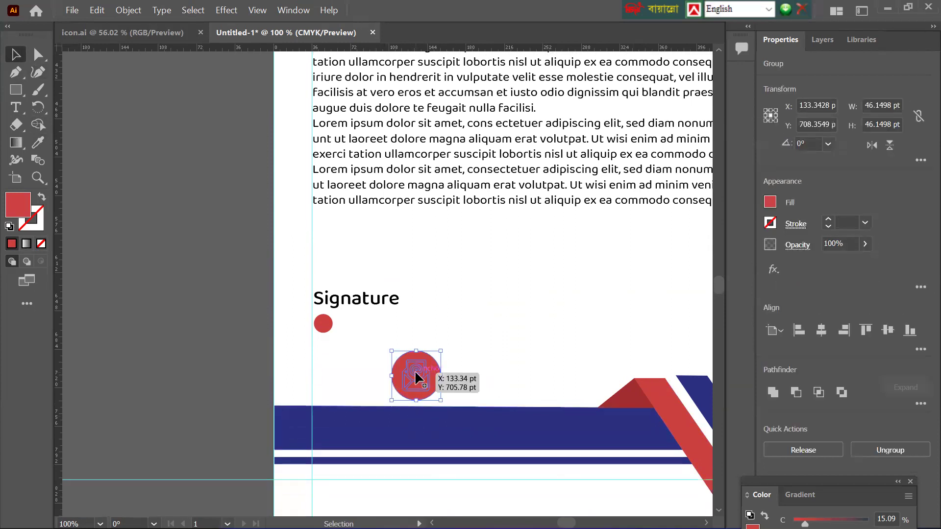
right_click(415, 374)
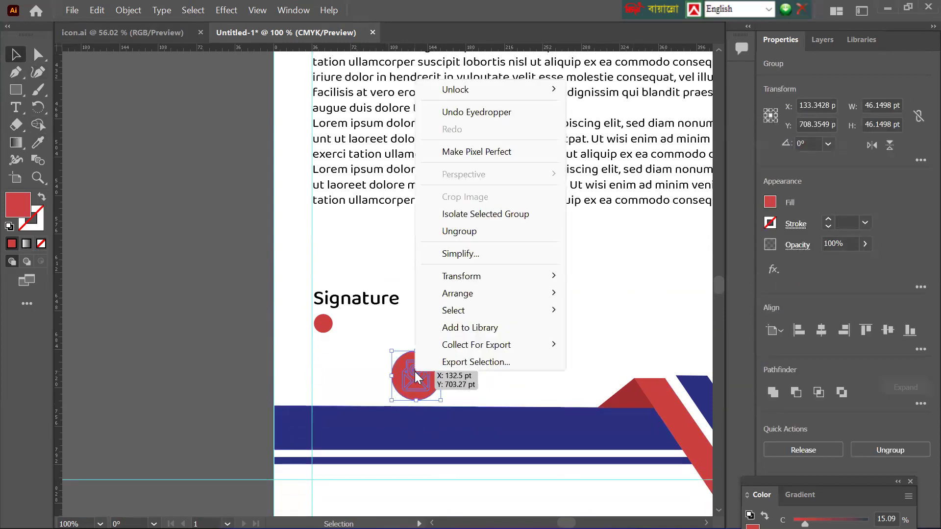
click(463, 229)
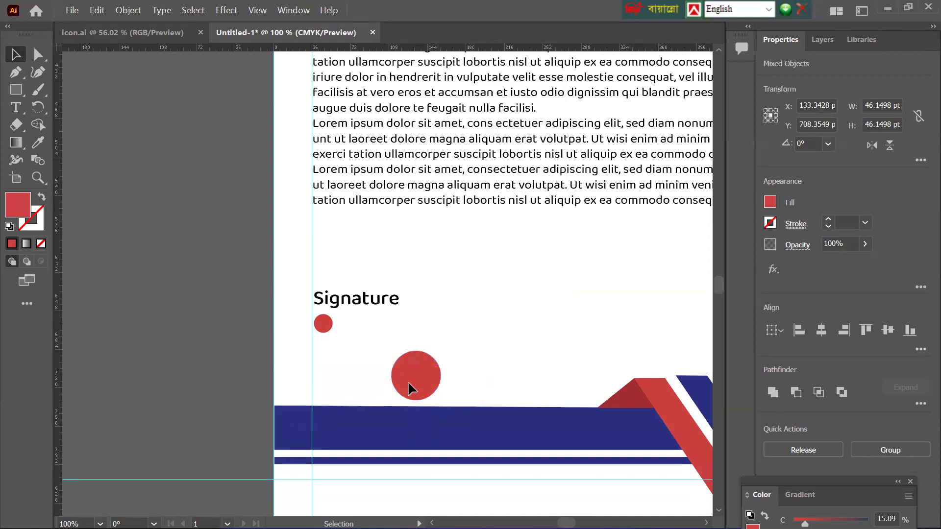
click(414, 374)
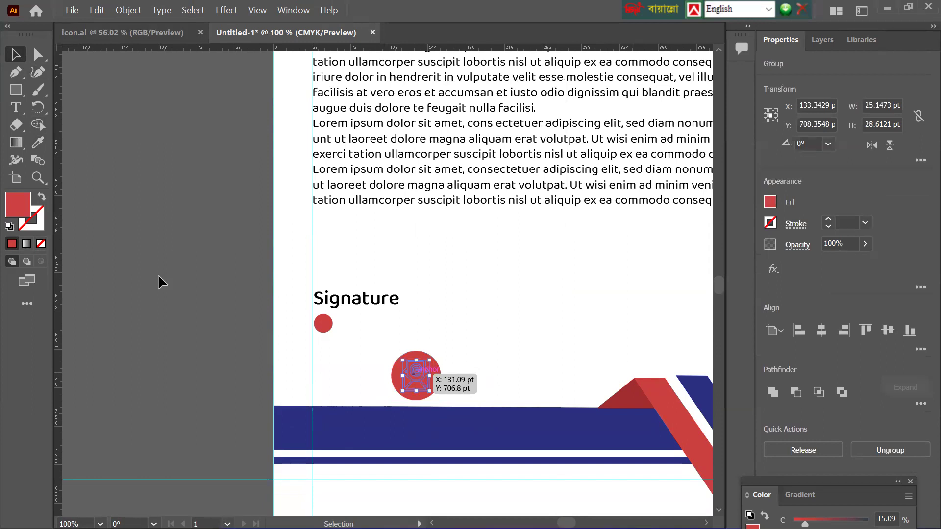
double_click(25, 209)
text(ffffff)
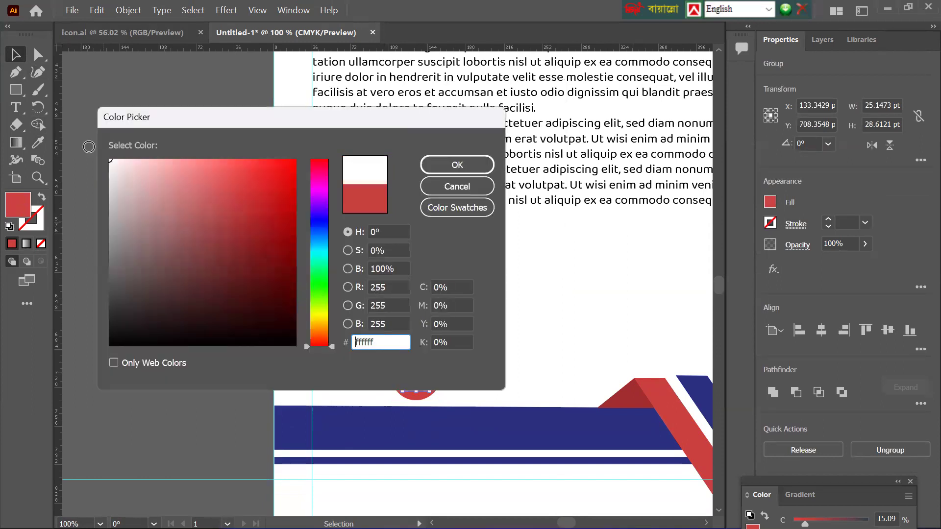
click(431, 164)
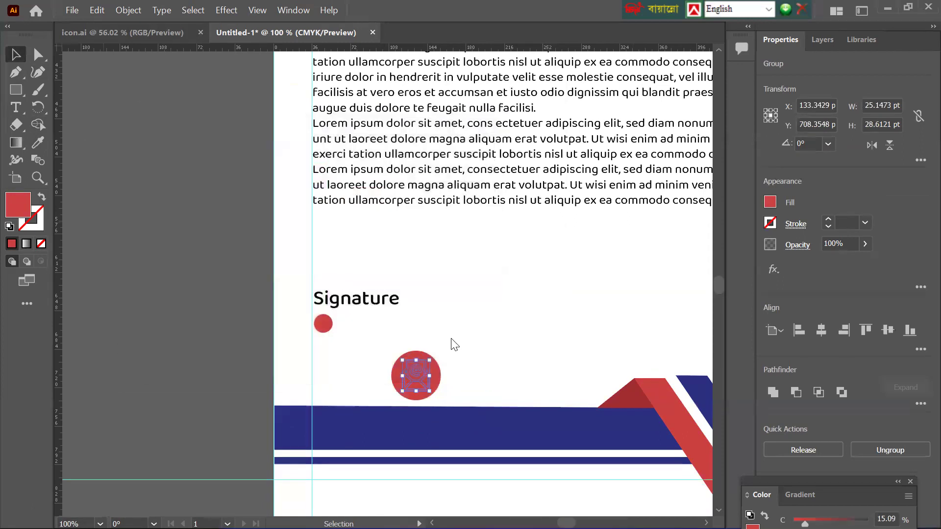
click(408, 319)
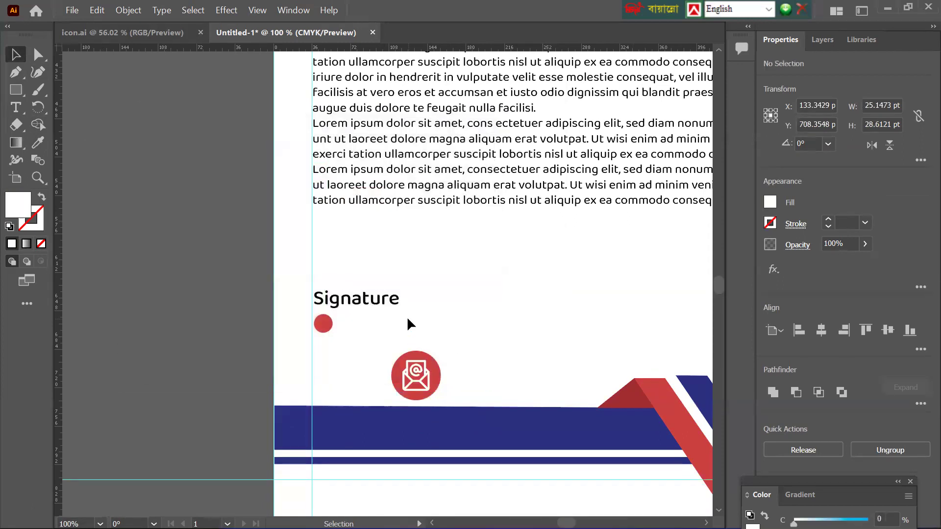
drag(387, 341, 447, 402)
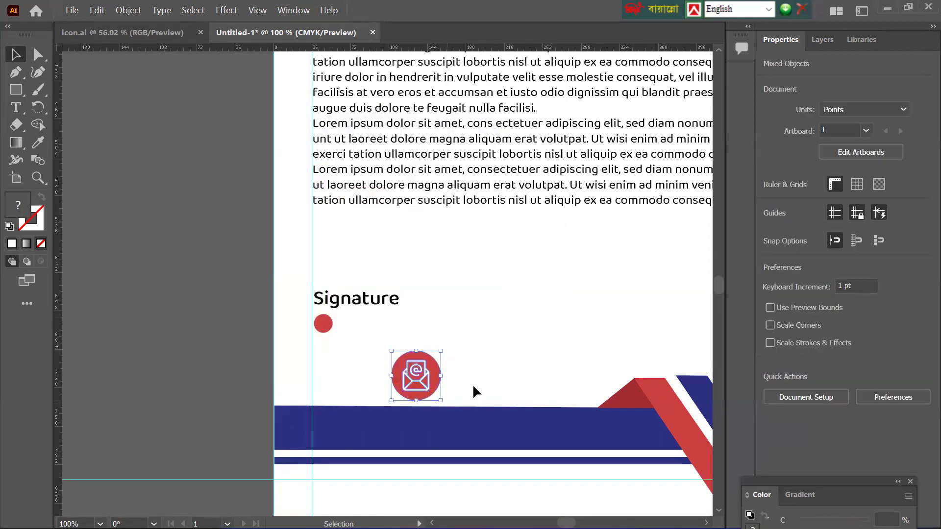
key(ctrl+g)
Ungroup the globe icon, fill its globe symbol with white sampled from the page, and group it with its circle
click(323, 323)
right_click(324, 324)
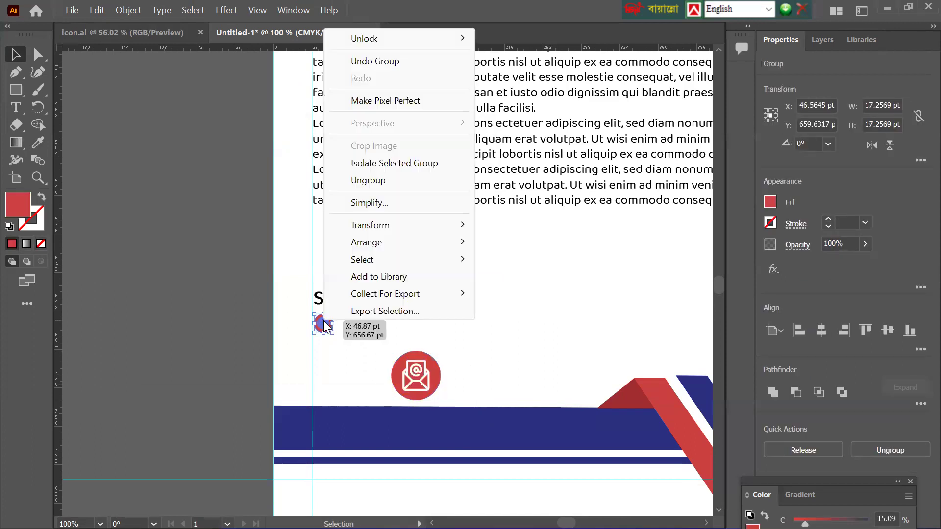
click(368, 180)
click(438, 295)
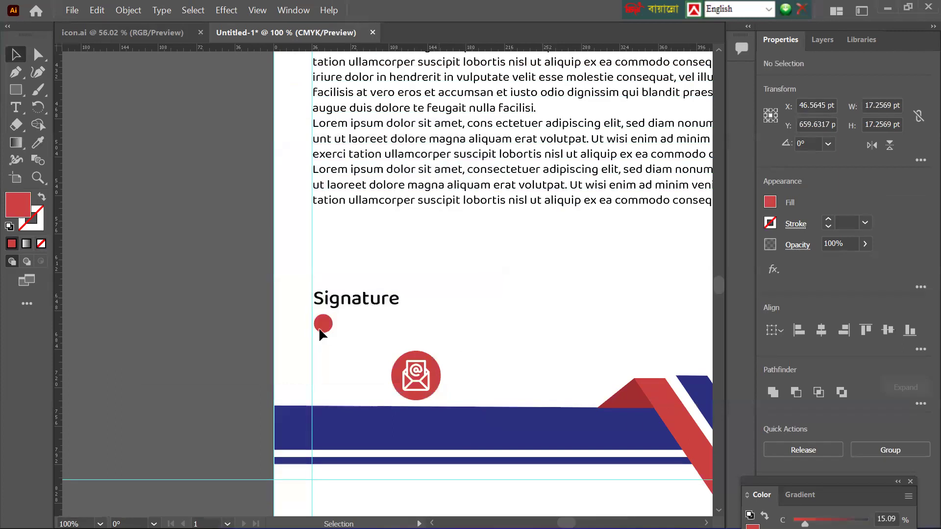
click(323, 325)
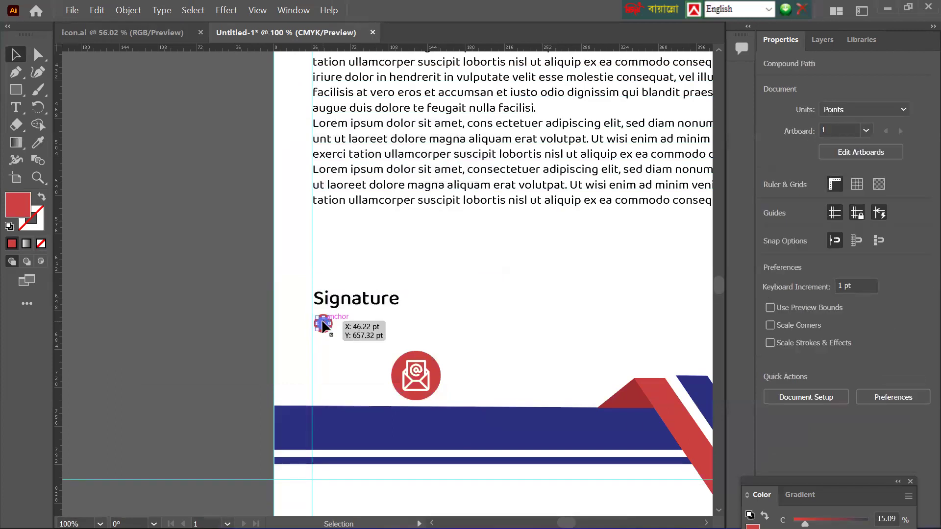
click(39, 142)
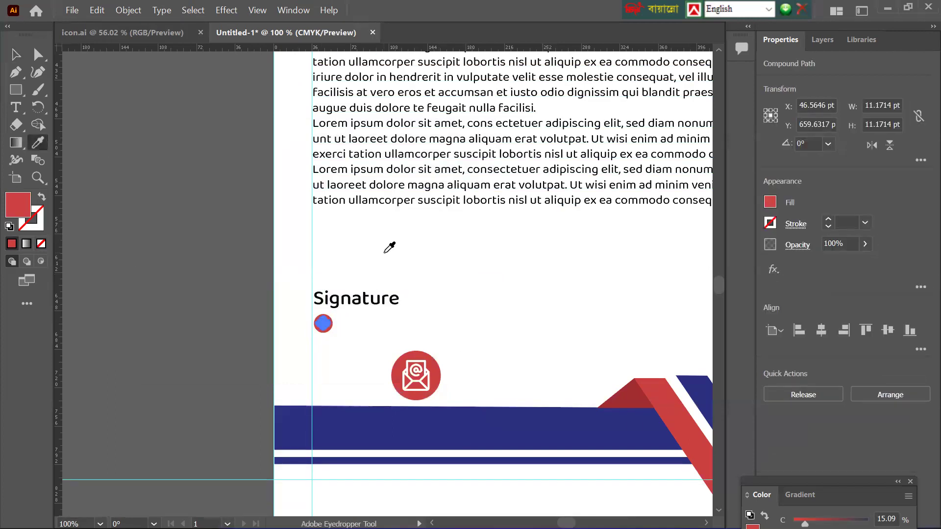
click(308, 230)
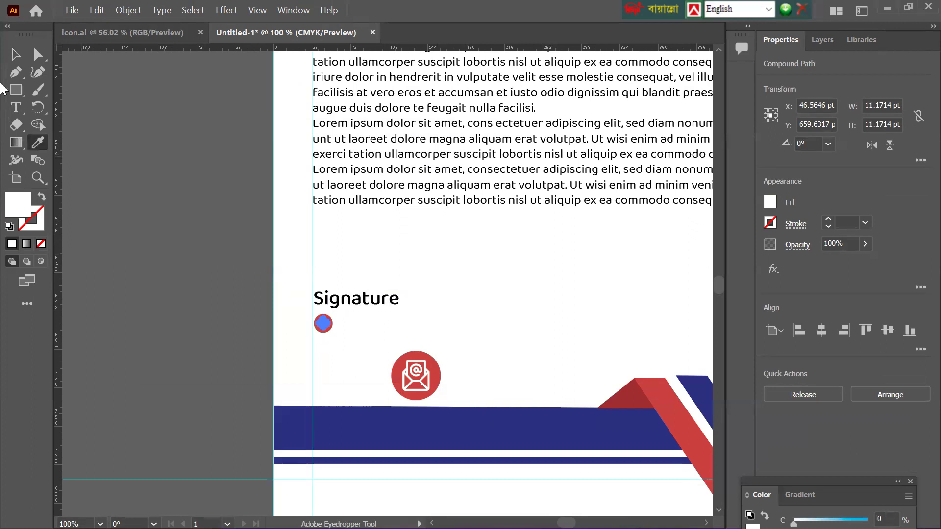
click(19, 62)
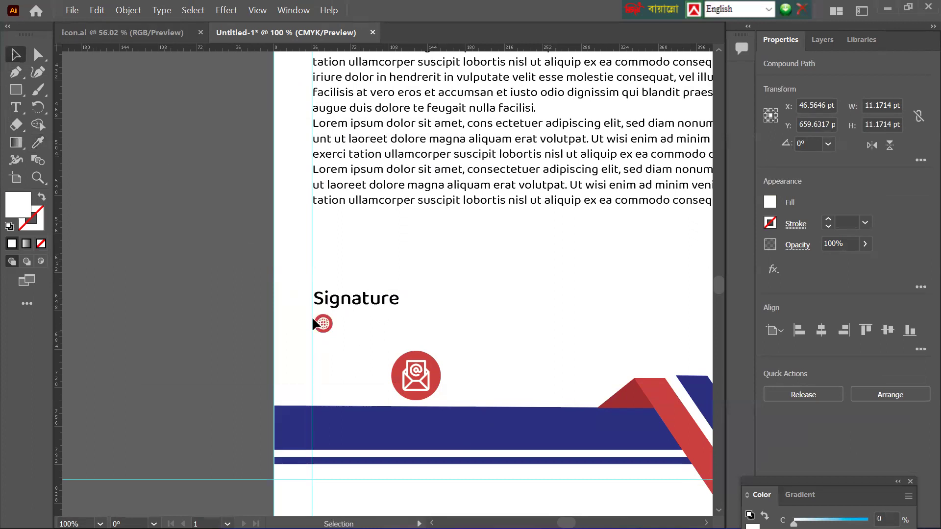
drag(311, 323, 354, 342)
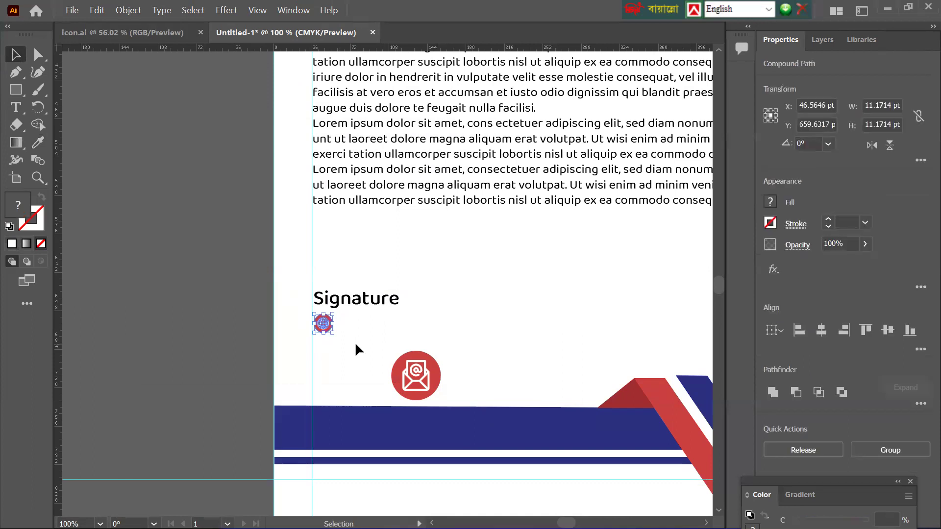
click(361, 337)
Shrink the mail icon to about 20 pt and place the globe and mail icons side by side on the blue footer band
drag(431, 387, 414, 377)
drag(323, 323, 323, 429)
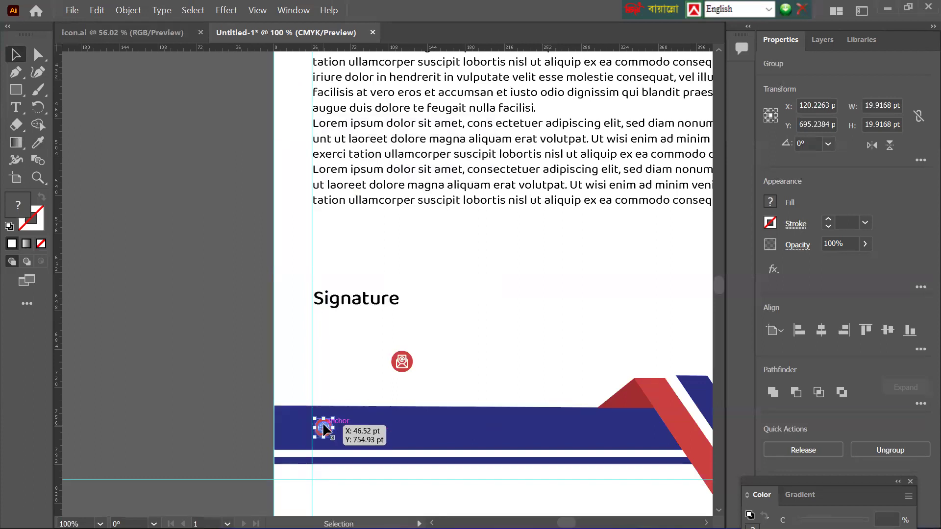
drag(402, 366, 453, 431)
Duplicate the "Signature" text just below the original and set the copy's font style to Regular
mouse_move(368, 303)
mouse_down()
mouse_move(410, 335)
mouse_move(417, 322)
mouse_move(422, 330)
mouse_up()
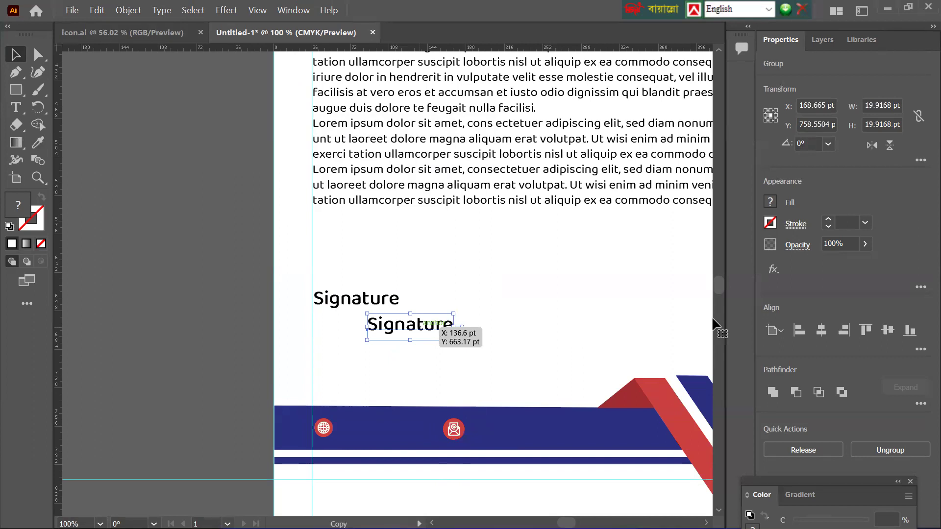
drag(713, 324, 713, 323)
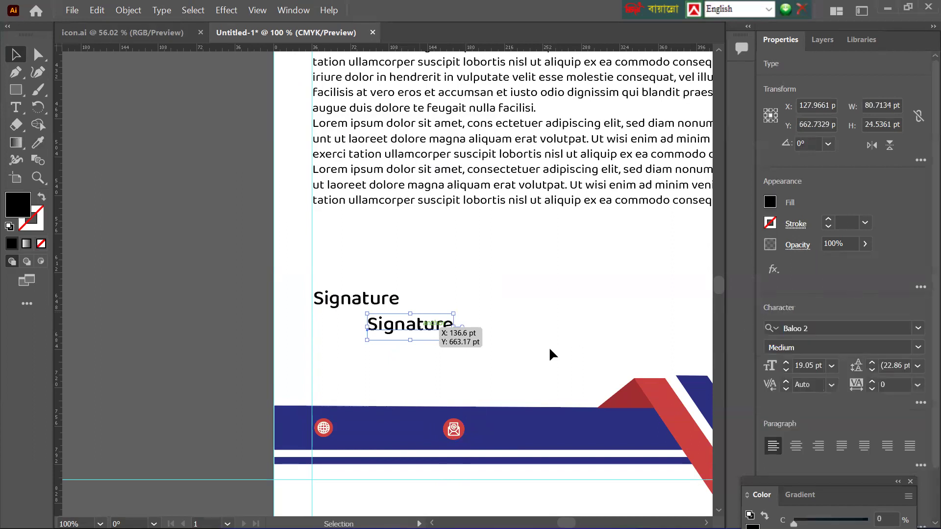
click(917, 349)
click(810, 361)
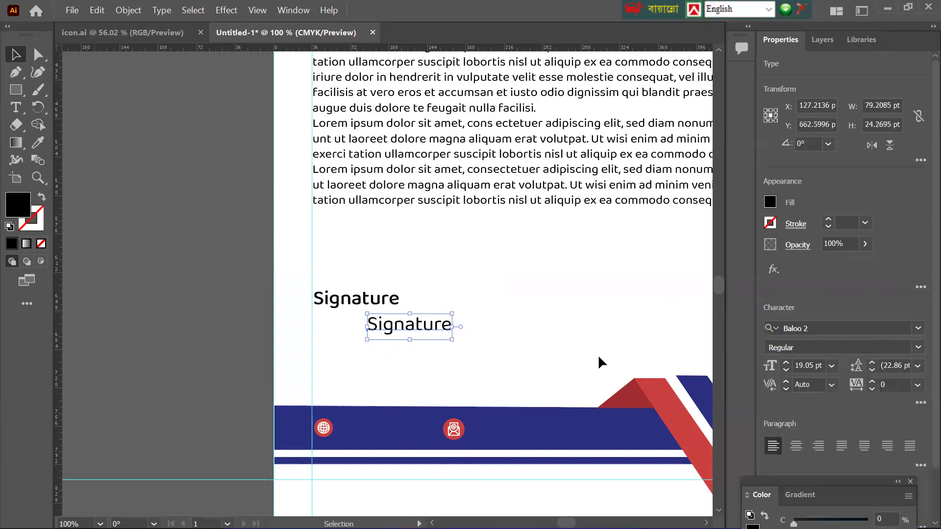
double_click(422, 327)
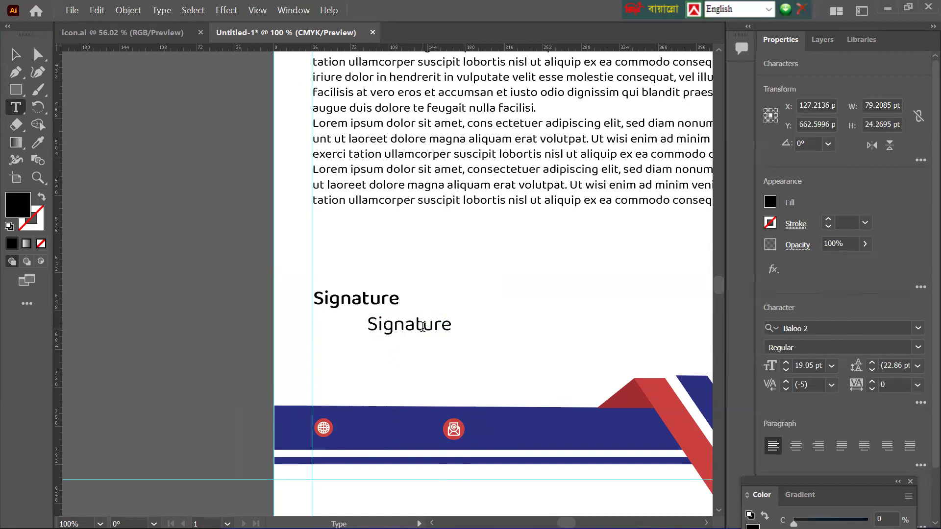
double_click(423, 327)
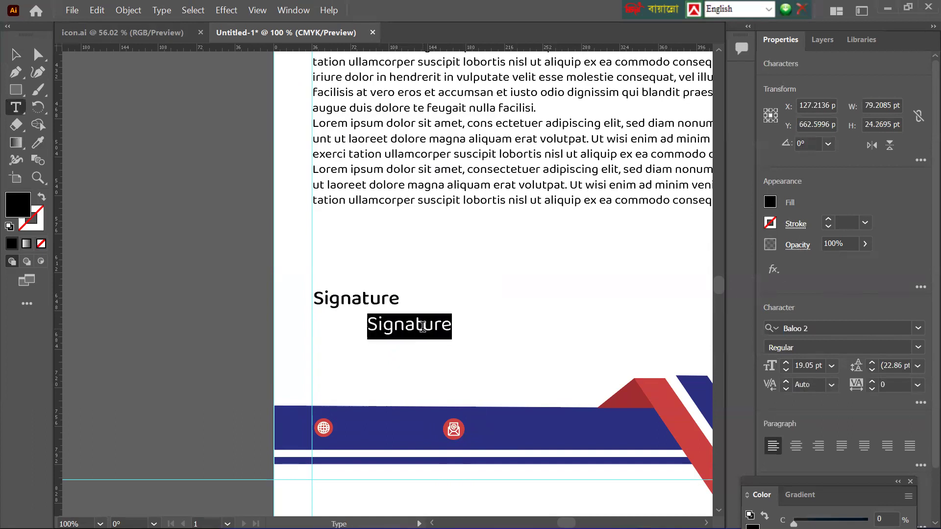
text(www.web)
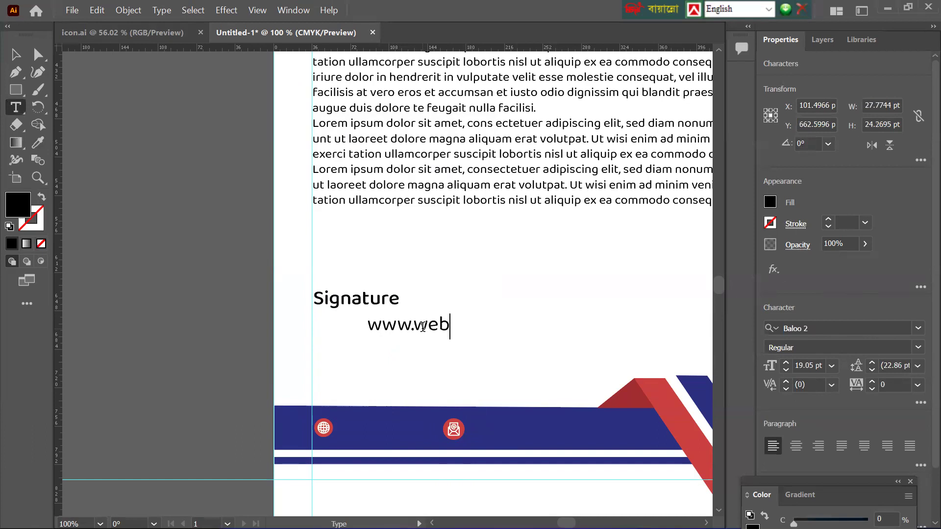
text(site.com)
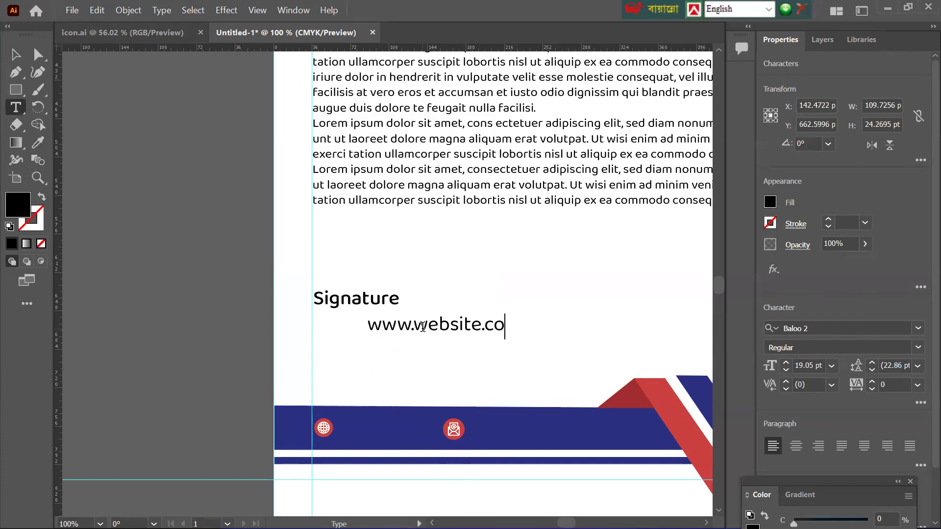
Place the website text beside the globe icon on the footer band, fill it with sampled white, and shrink it to about 11.45 pt
click(16, 54)
drag(404, 339, 384, 445)
click(37, 142)
click(467, 281)
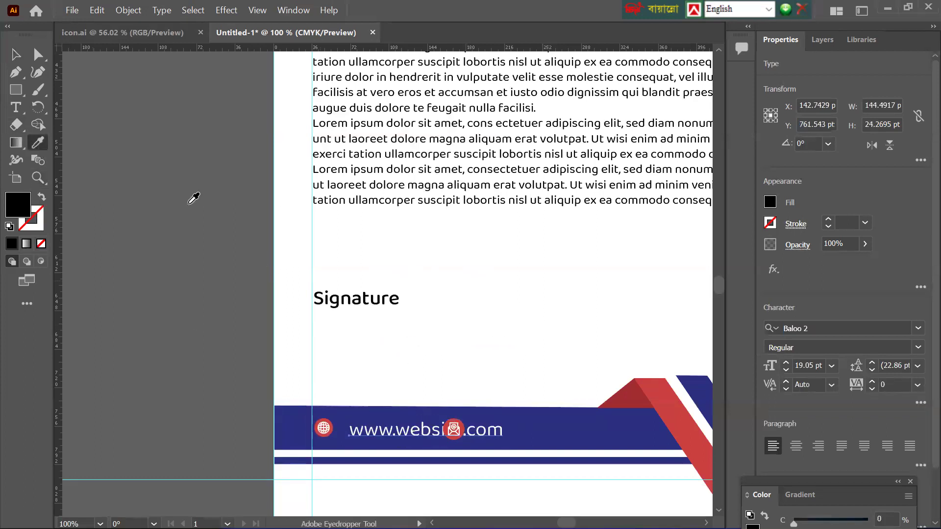
click(16, 52)
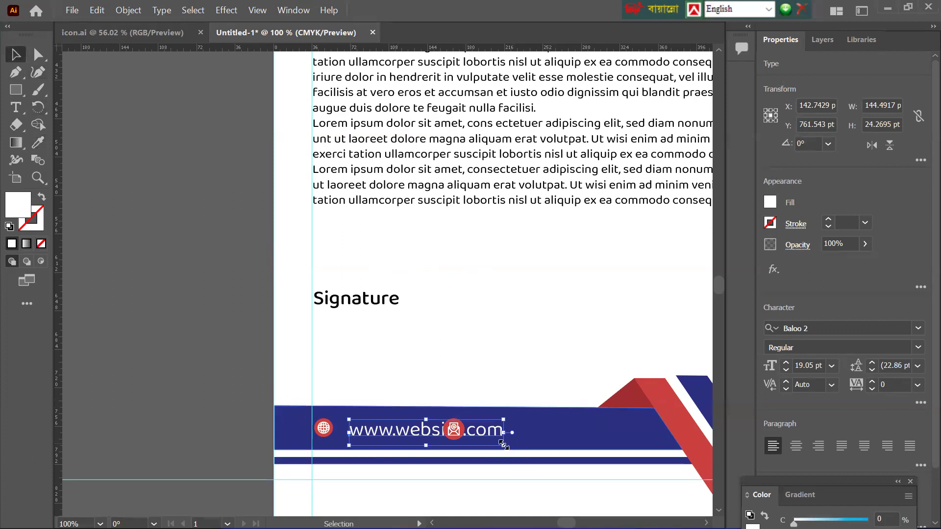
drag(504, 443, 477, 431)
Duplicate the website text beside the mail icon and replace the copy's wording with a placeholder e-mail address
key(t)
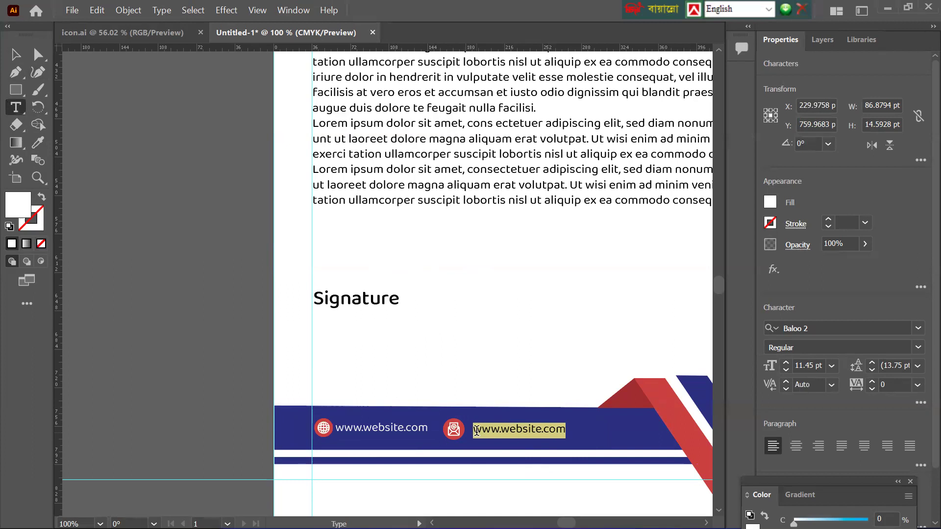
text(email)
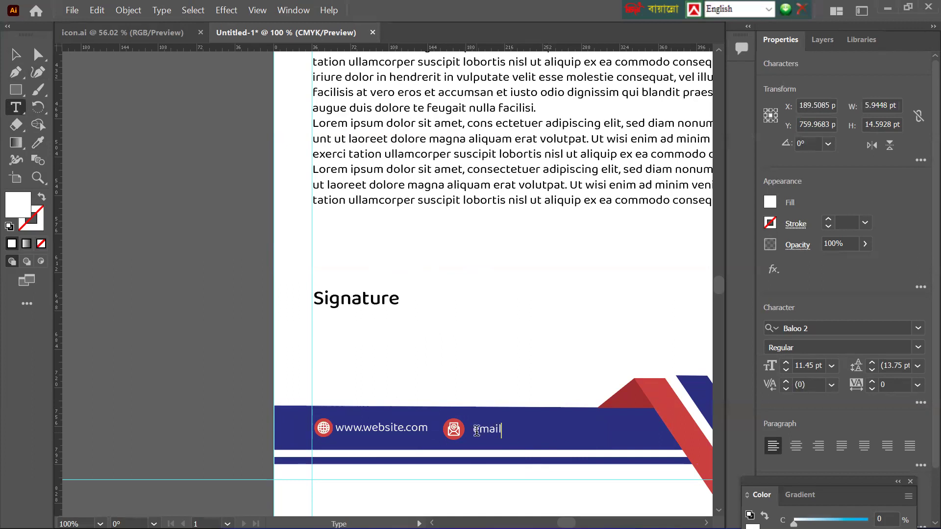
text(@gmail.com)
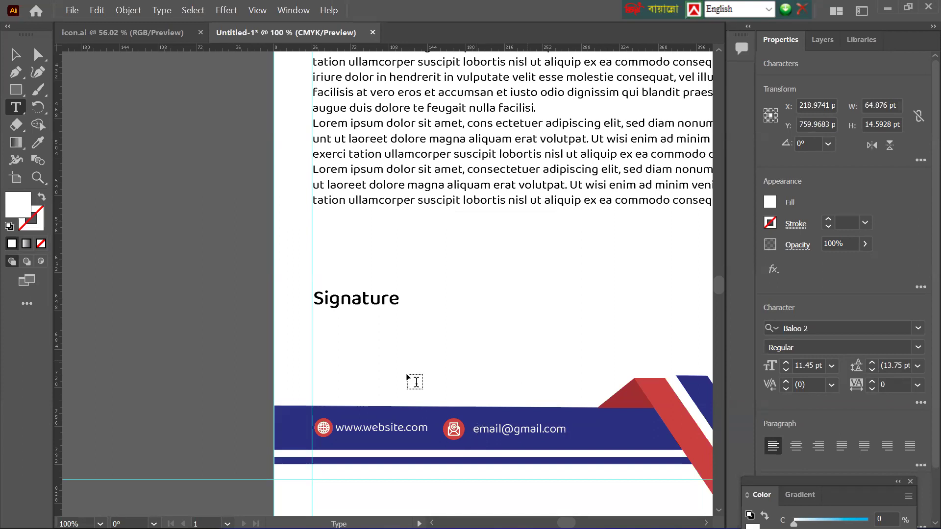
scroll(409, 388, down, 1)
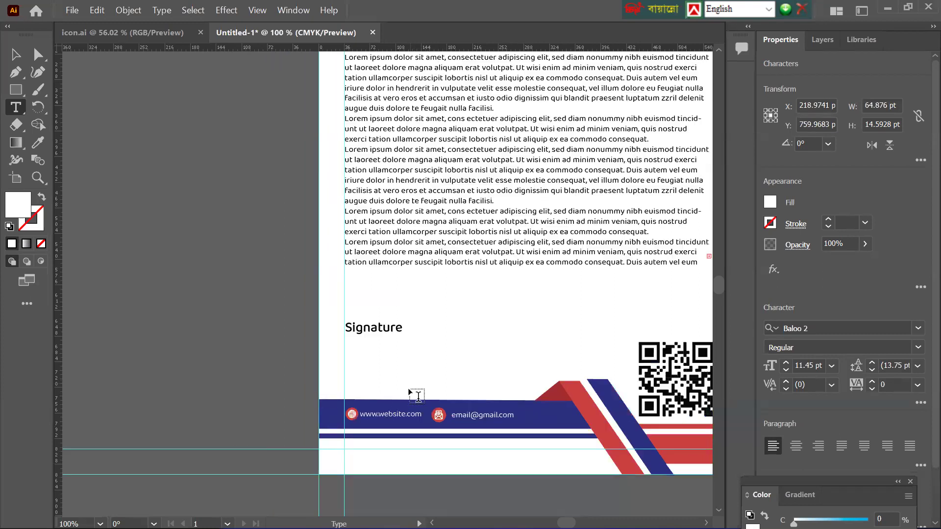
click(16, 54)
Review the whole letterhead from header to footer, including the body text frame, signature, QR code and contact line
scroll(464, 400, down, 2)
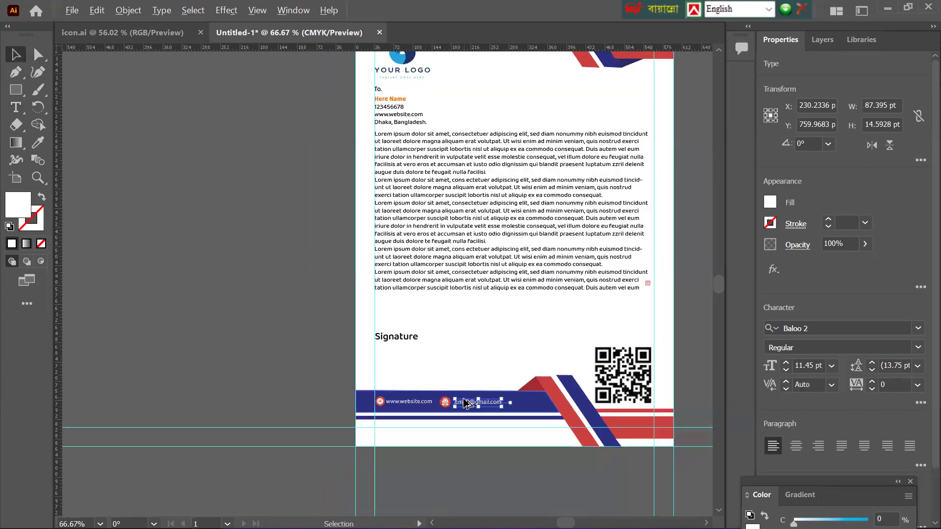
scroll(464, 398, right, 4)
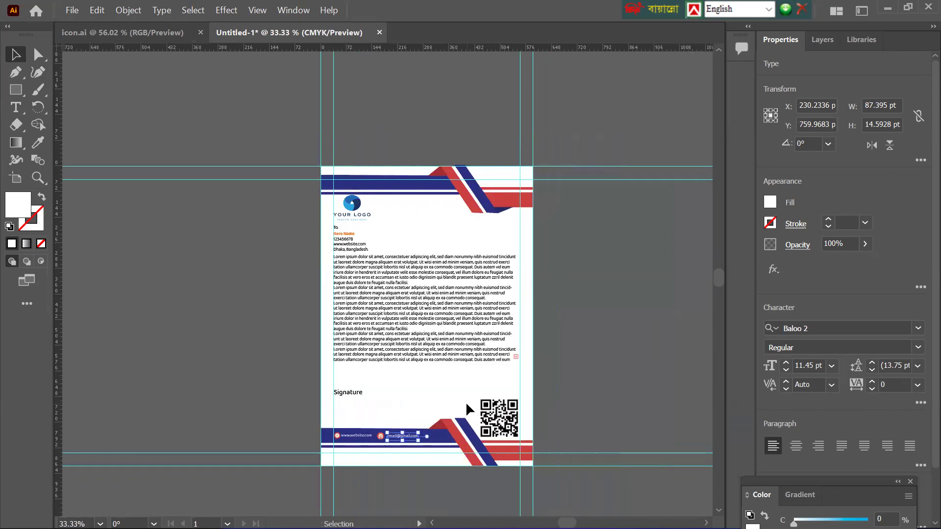
scroll(466, 406, up, 2)
scroll(466, 406, down, 1)
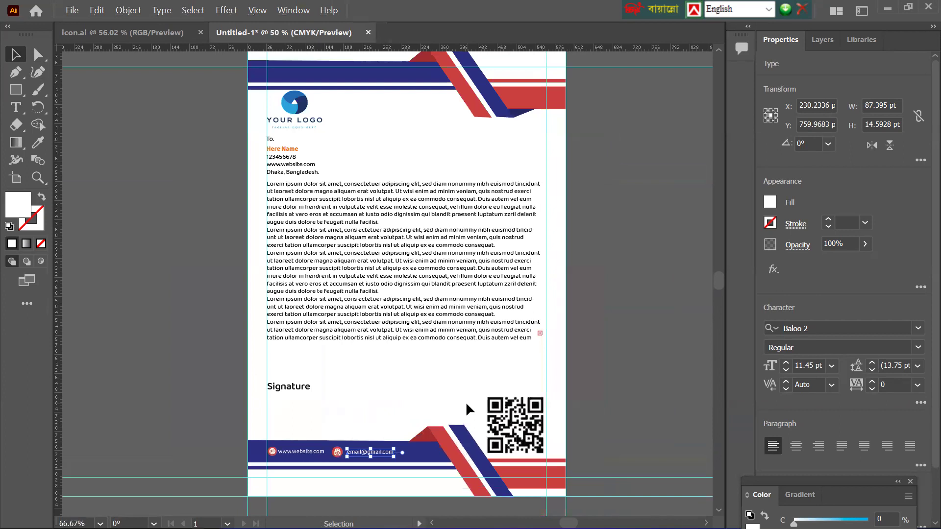
scroll(465, 401, up, 3)
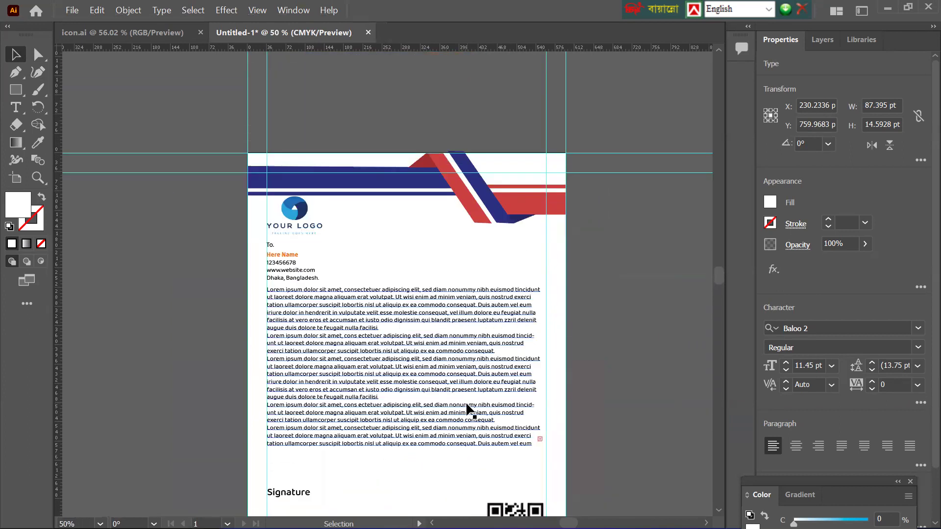
click(540, 437)
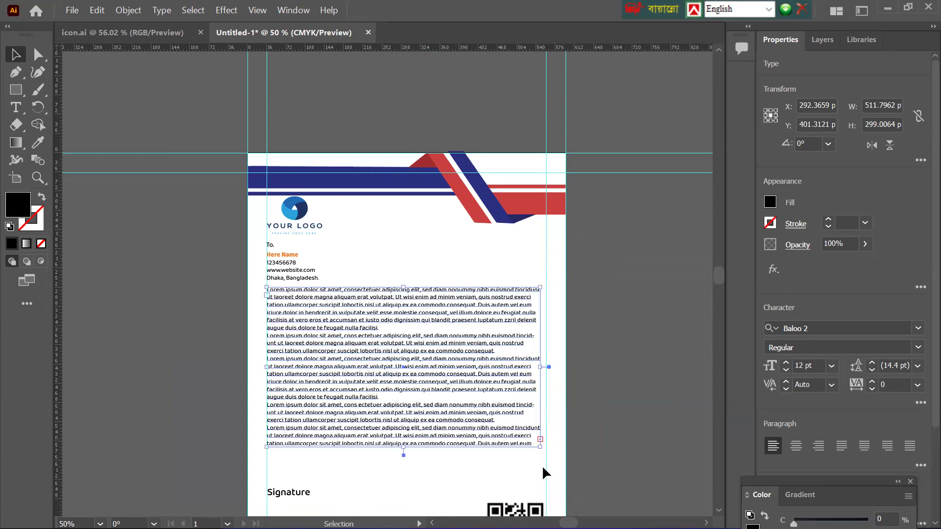
click(575, 424)
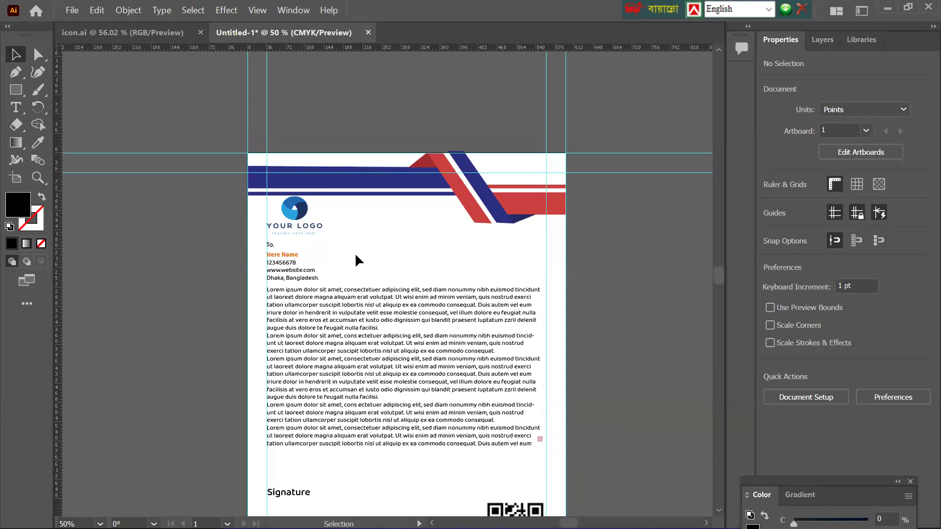
scroll(504, 431, down, 2)
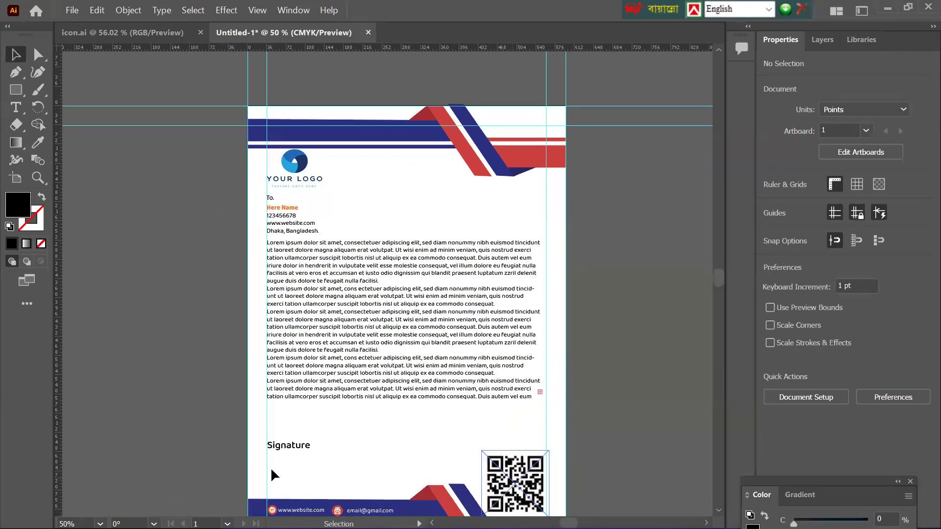
scroll(361, 477, down, 1)
scroll(380, 475, down, 1)
scroll(378, 473, up, 3)
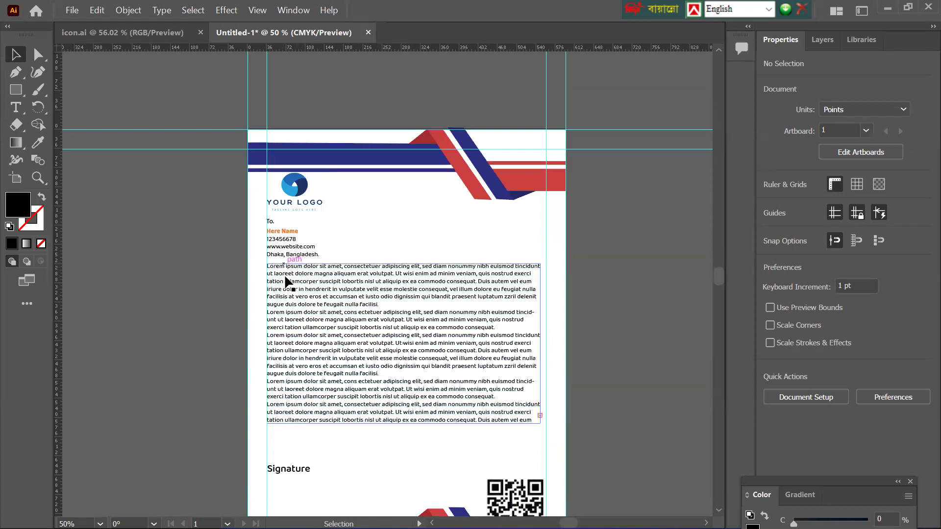
Move the body text block off the page onto the empty area to its left
click(312, 296)
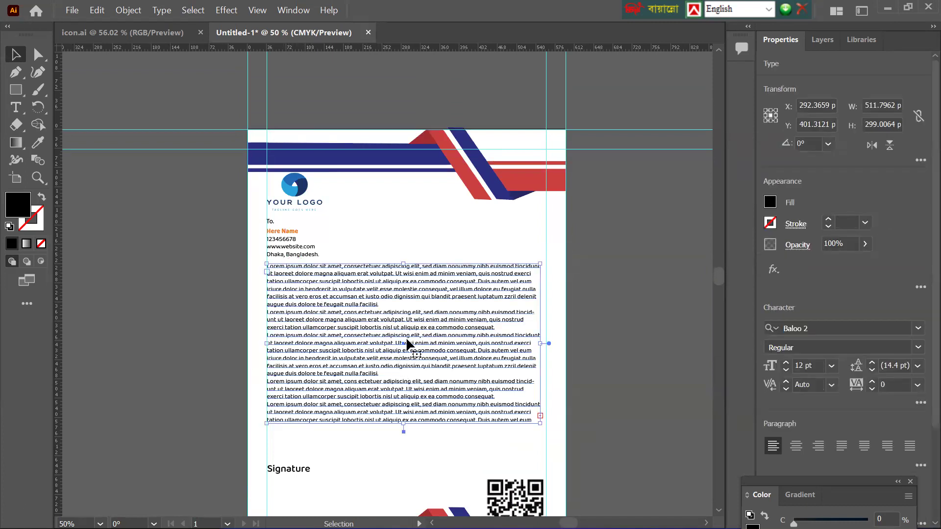
mouse_move(377, 337)
mouse_down()
mouse_move(721, 337)
mouse_move(379, 338)
mouse_up()
drag(475, 345, 242, 365)
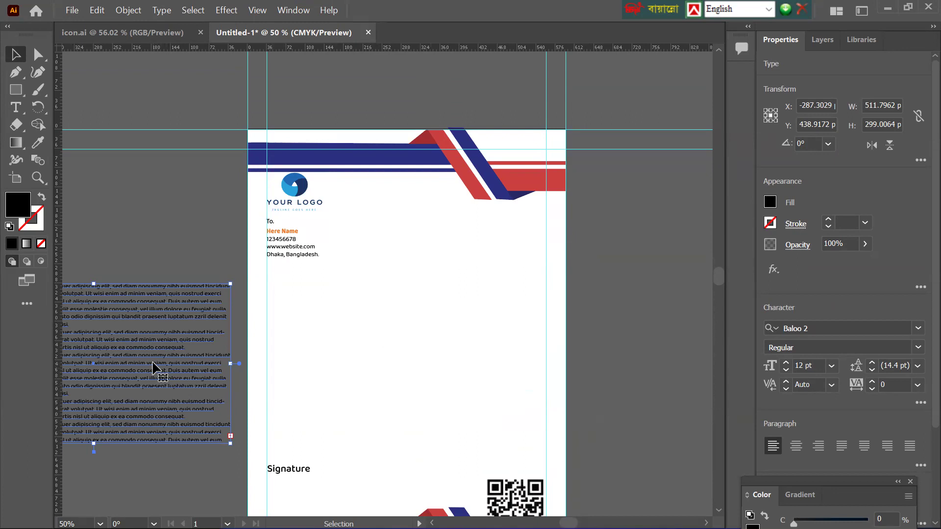
drag(150, 368, 461, 347)
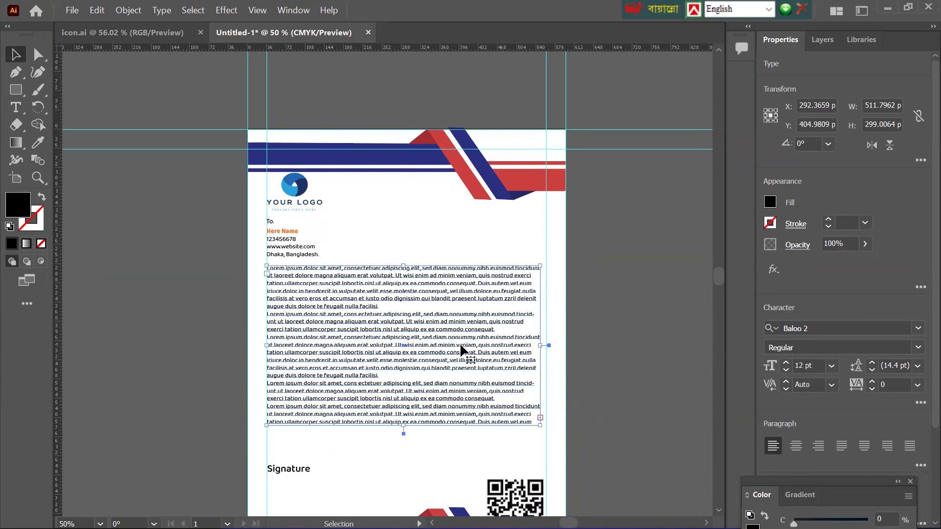
drag(460, 349, 310, 251)
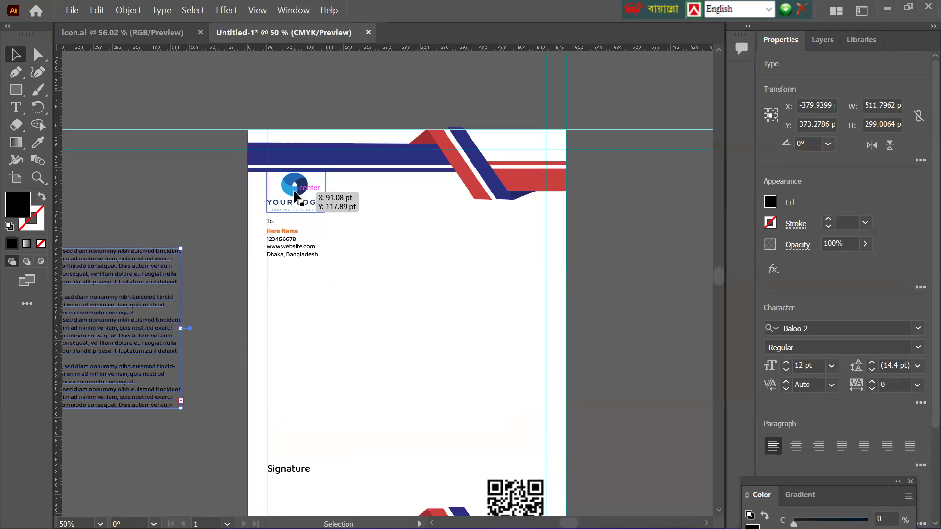
Duplicate the logo onto the empty area to the right of the page and release the copy's clipping mask
drag(294, 195, 655, 323)
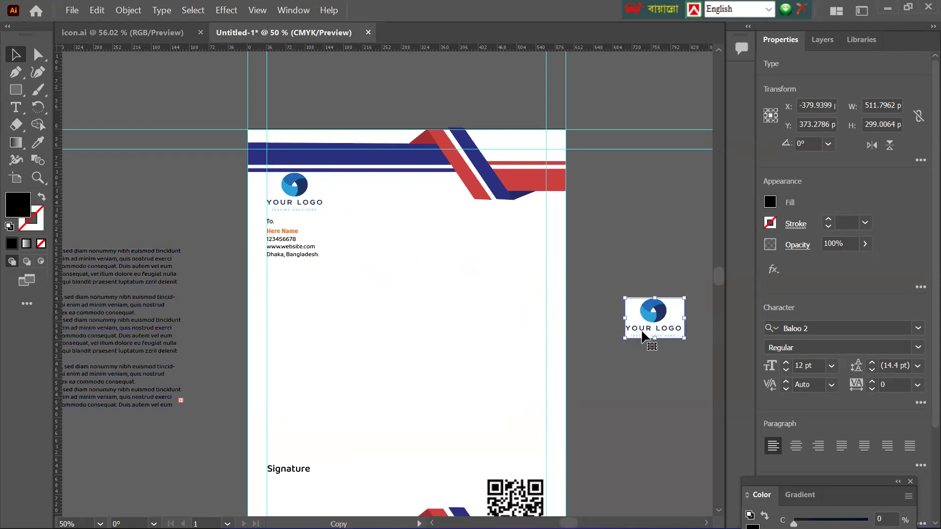
scroll(634, 348, up, 2)
scroll(635, 352, right, 5)
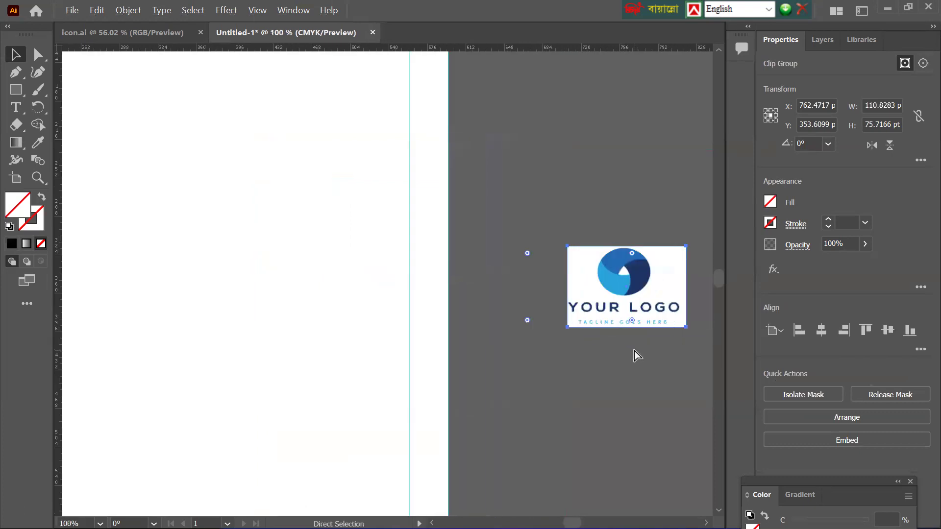
right_click(575, 308)
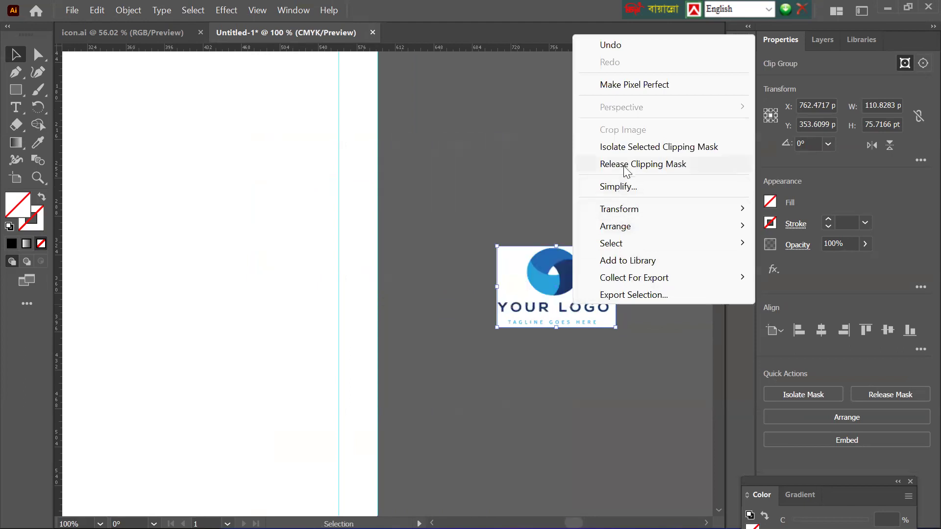
click(623, 164)
click(579, 408)
Draw a rectangle about 60.5 by 47.5 pt around the round emblem of the logo copy, leaving out its text
click(563, 306)
click(11, 93)
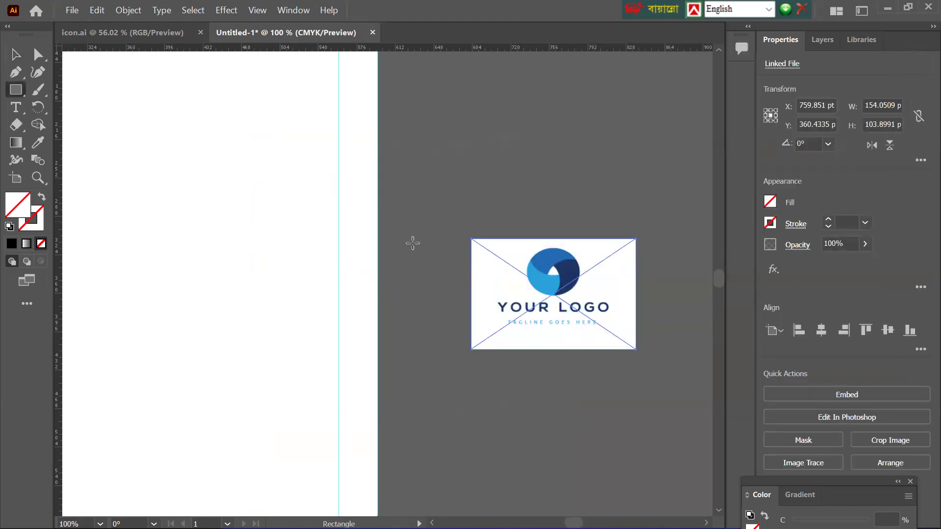
drag(519, 246, 597, 297)
drag(589, 298, 583, 296)
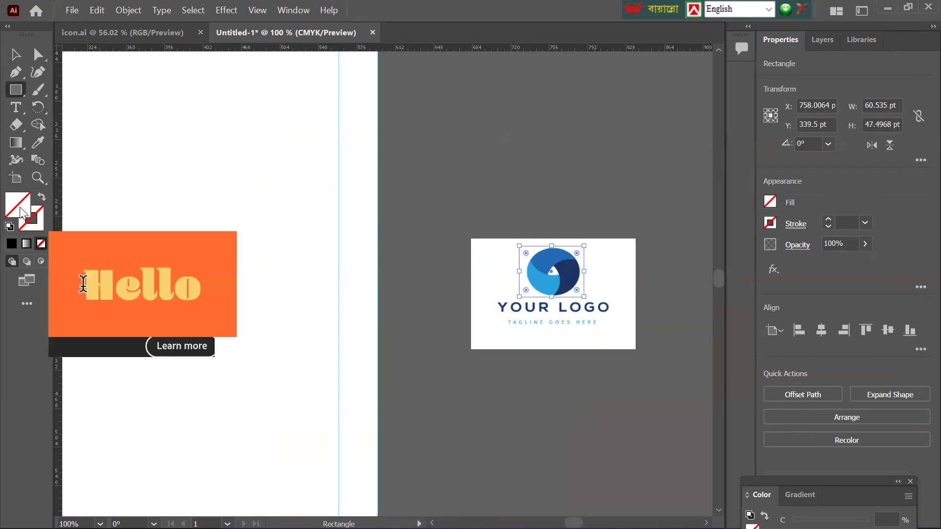
Fill the rectangle over the emblem with dark red (a04242) and lower its opacity to 38%
double_click(21, 210)
click(218, 228)
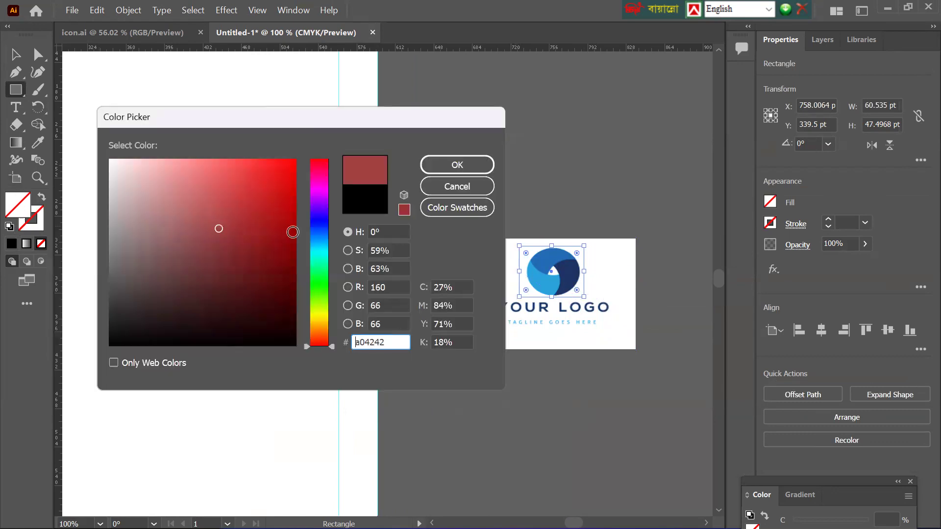
click(456, 164)
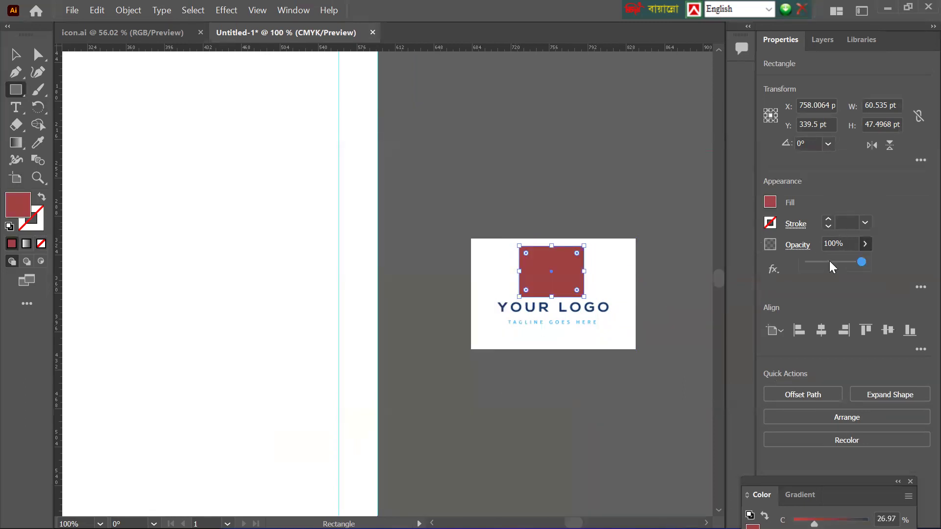
click(828, 262)
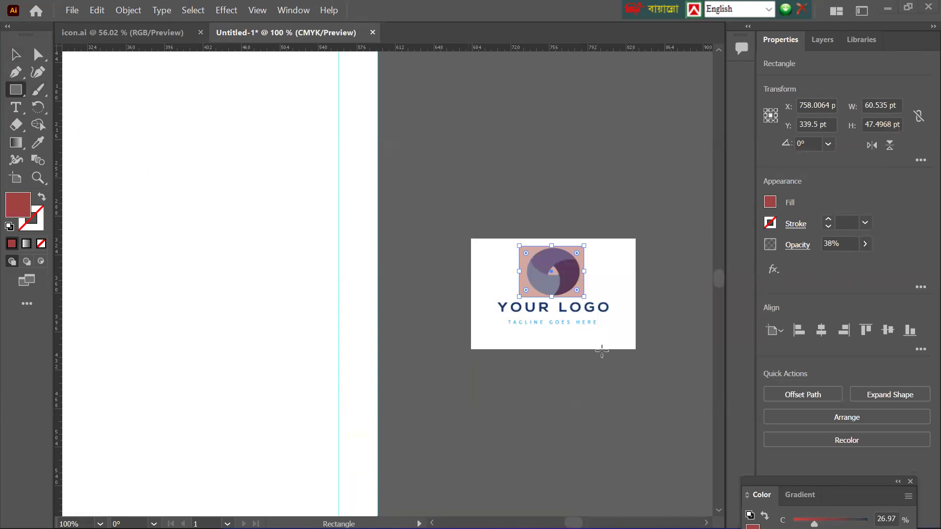
drag(468, 215, 607, 355)
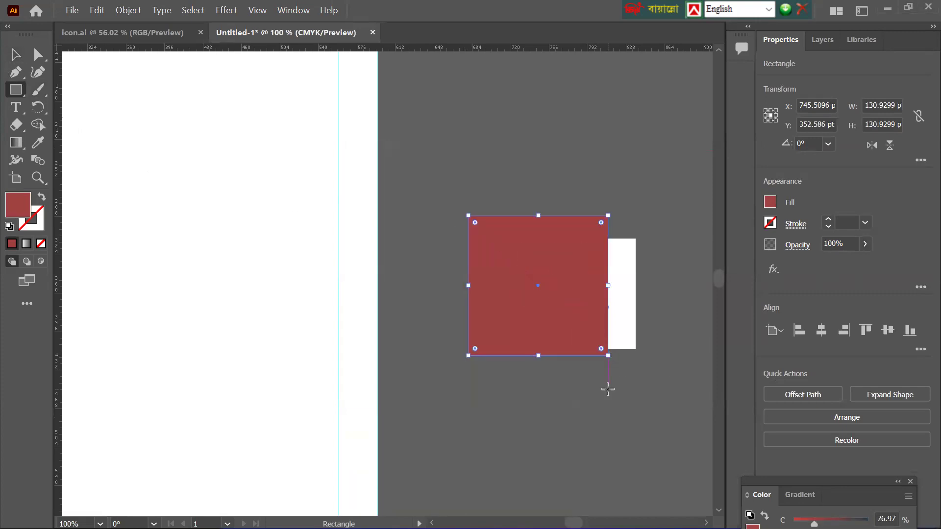
key(ctrl+z)
Clip the logo copy to the rectangle with a clipping mask so that only the round emblem is kept
click(16, 59)
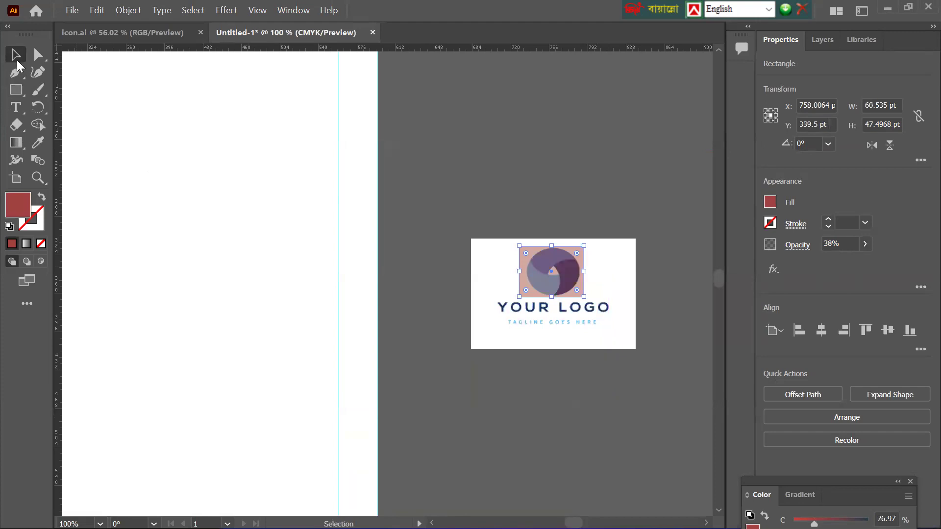
drag(473, 252, 623, 353)
right_click(563, 310)
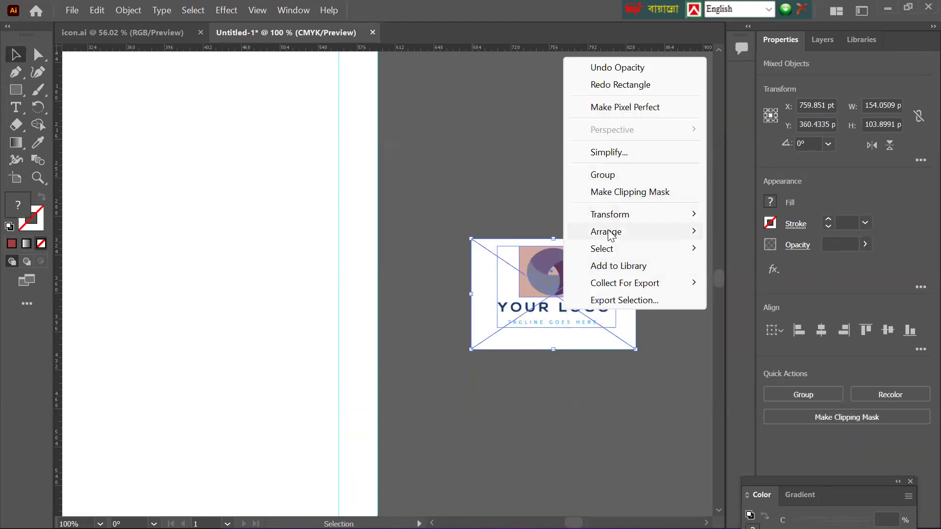
click(613, 192)
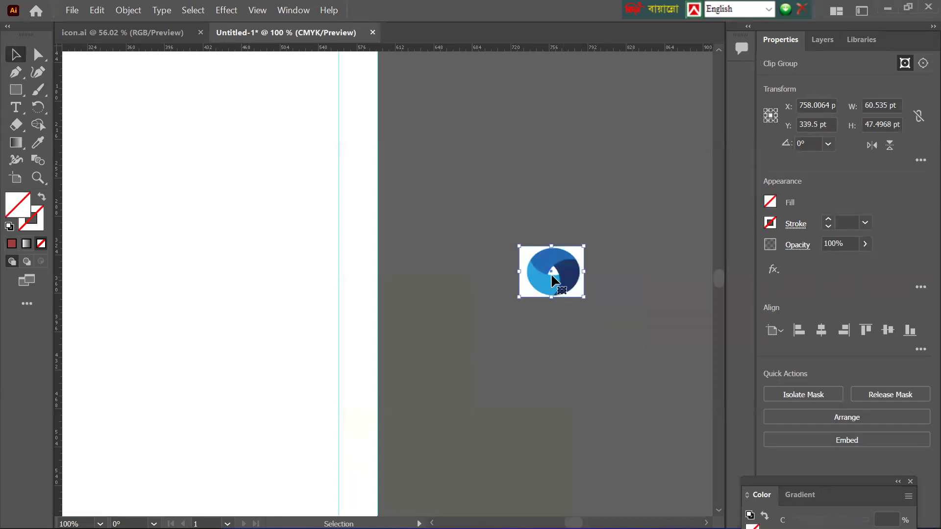
scroll(554, 295, left, 8)
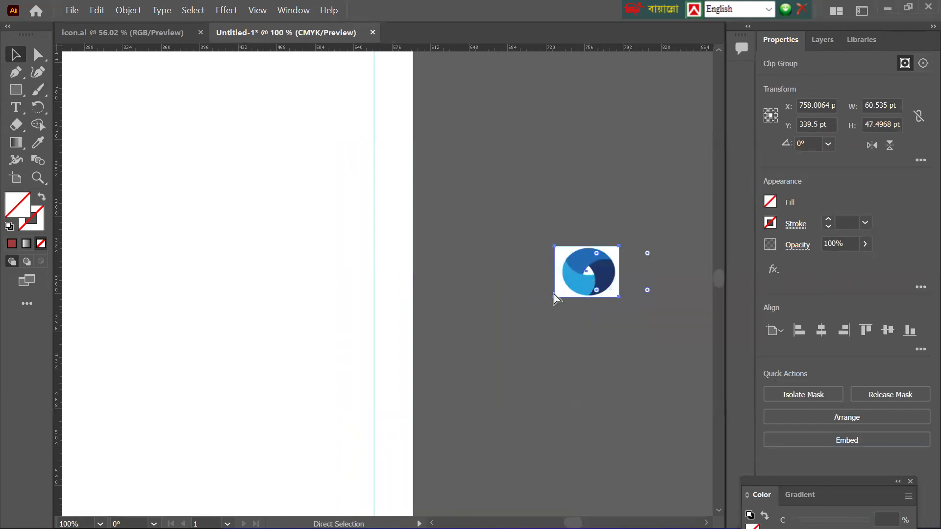
Move the round emblem onto the middle of the page and enlarge it to about 310 by 266 pt
drag(637, 269, 242, 274)
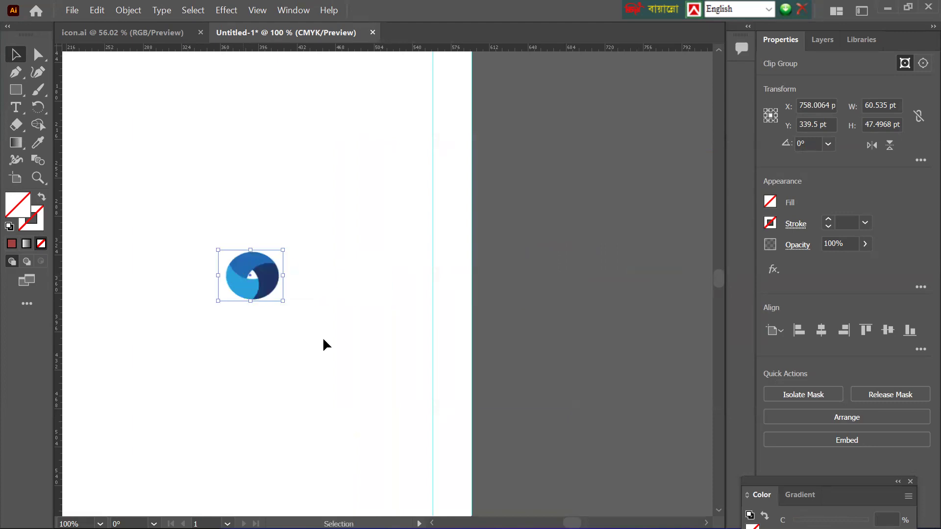
scroll(325, 338, down, 1)
scroll(325, 339, left, 10)
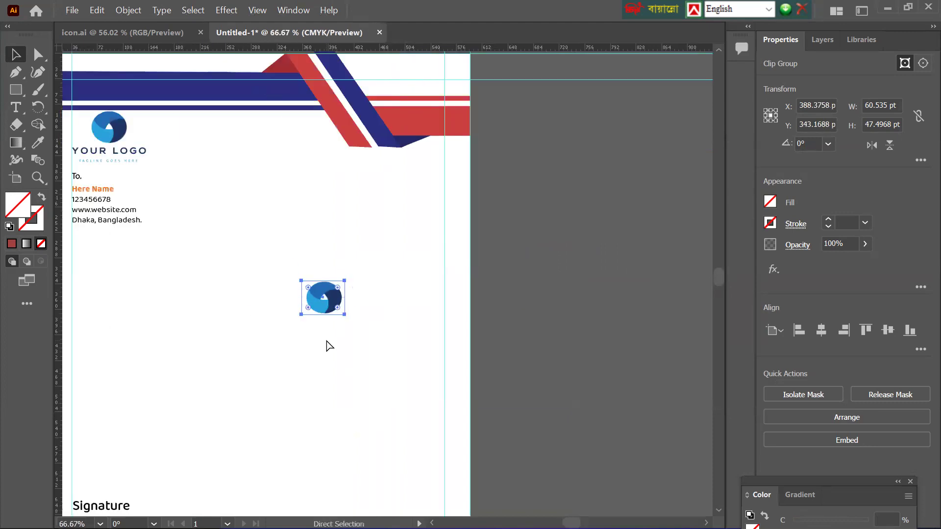
scroll(328, 343, left, 9)
drag(510, 308, 589, 508)
drag(475, 344, 417, 311)
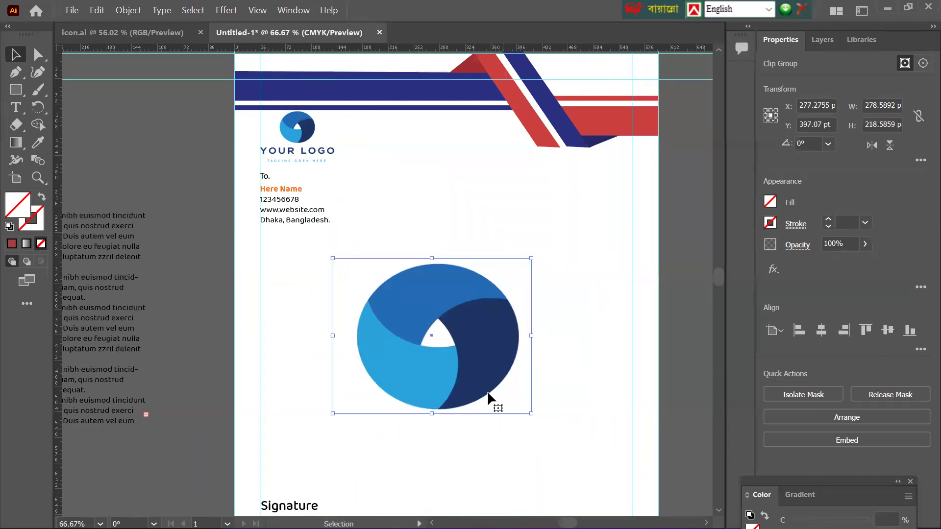
drag(432, 415, 434, 434)
drag(531, 433, 553, 446)
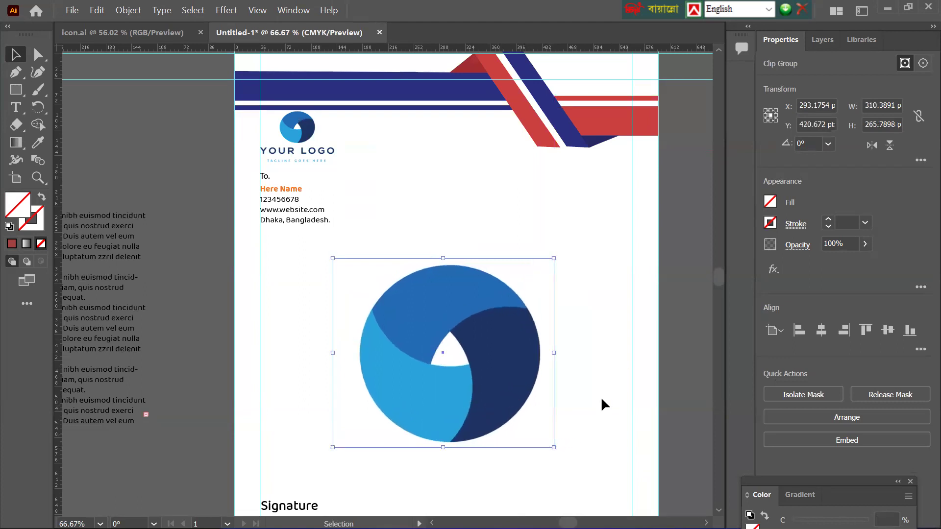
Lower the opacity of the large emblem to 19% as a watermark
scroll(601, 396, down, 2)
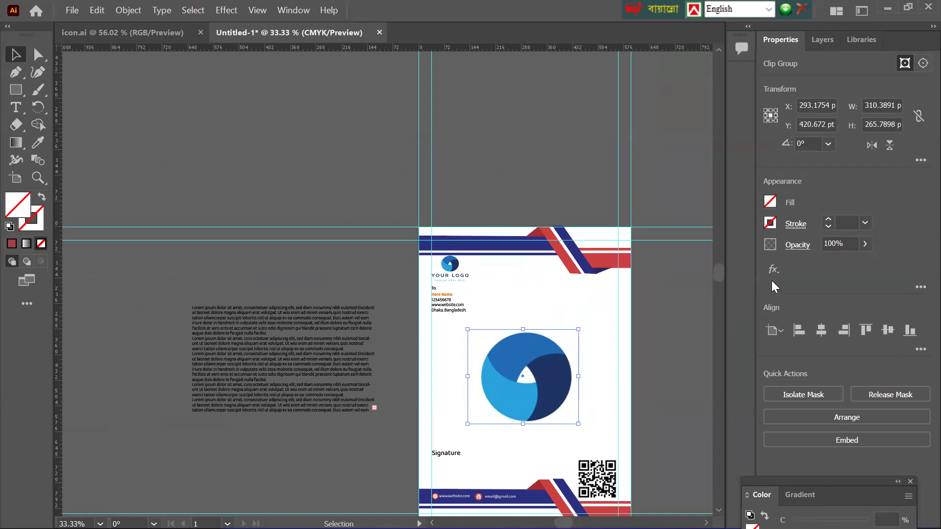
click(864, 244)
drag(836, 265, 833, 264)
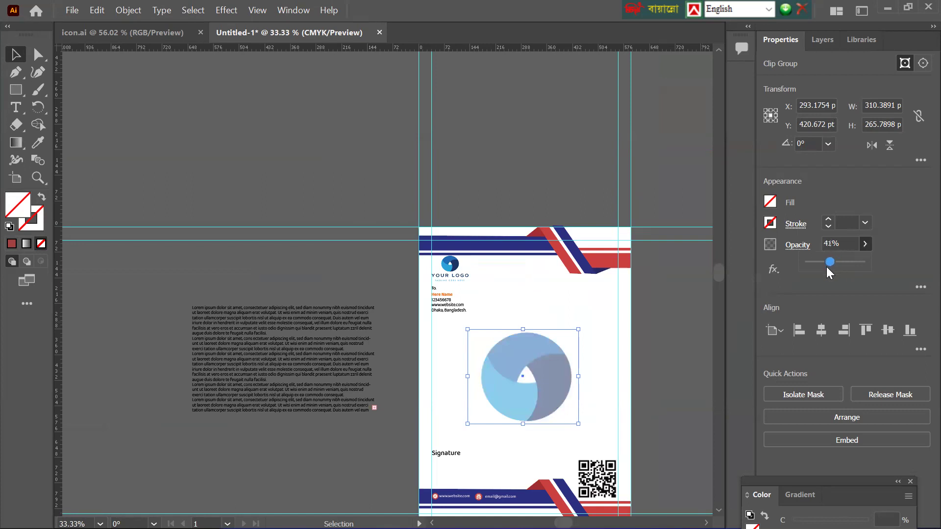
drag(825, 265, 824, 264)
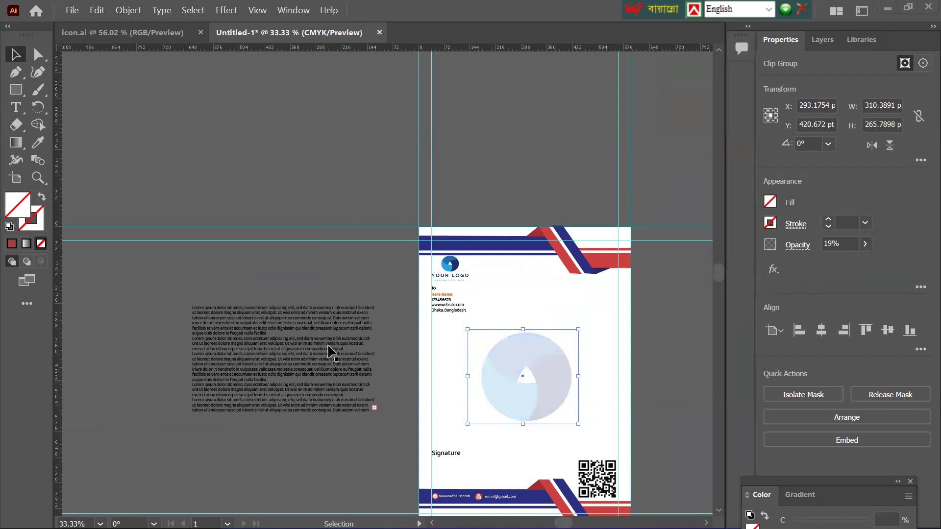
Lock the faded emblem in place on the page
click(310, 344)
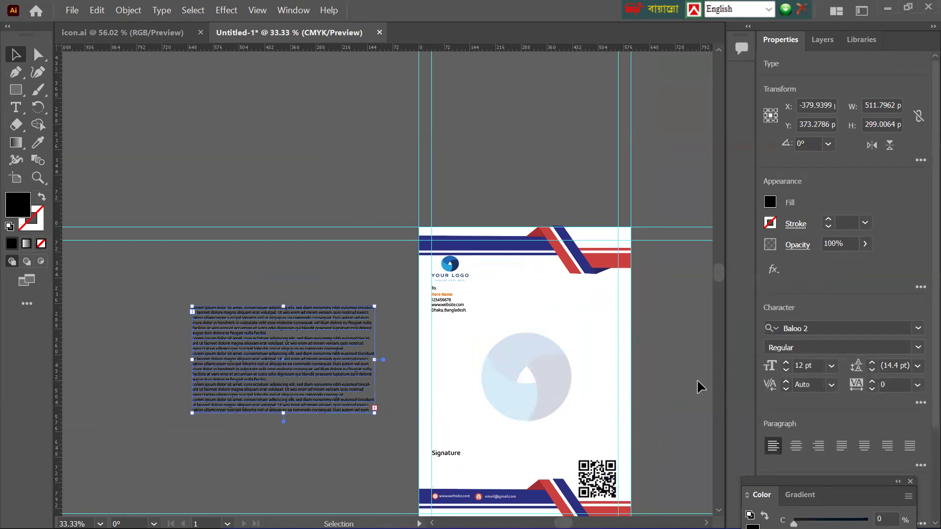
scroll(696, 380, up, 1)
scroll(696, 381, down, 3)
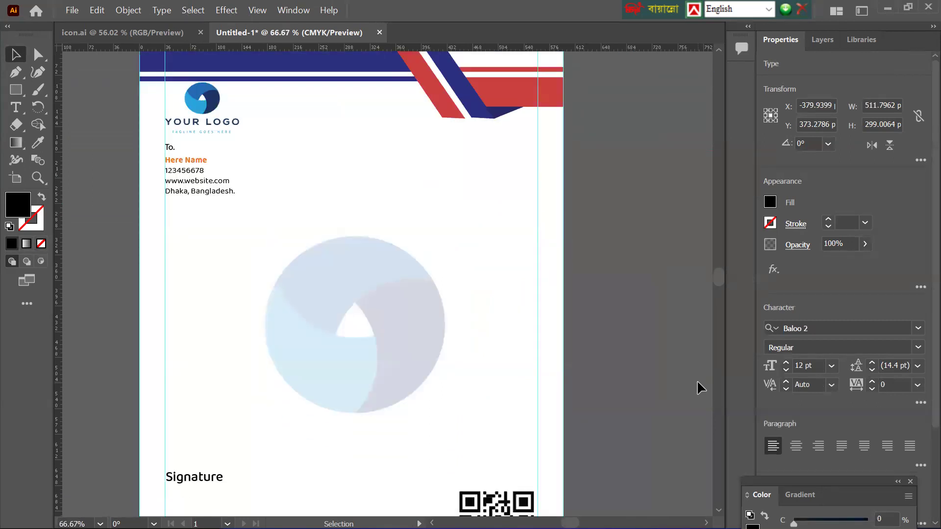
click(399, 301)
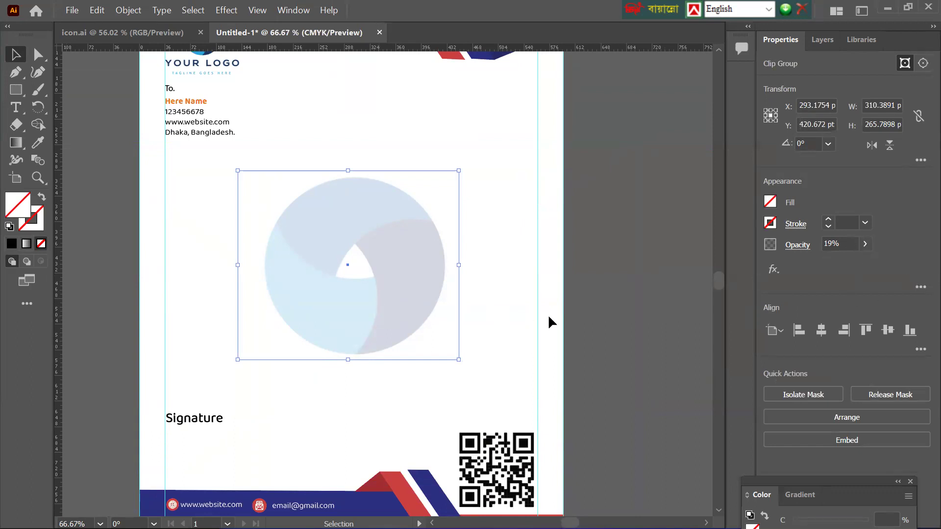
scroll(549, 316, down, 3)
drag(268, 290, 223, 303)
click(461, 293)
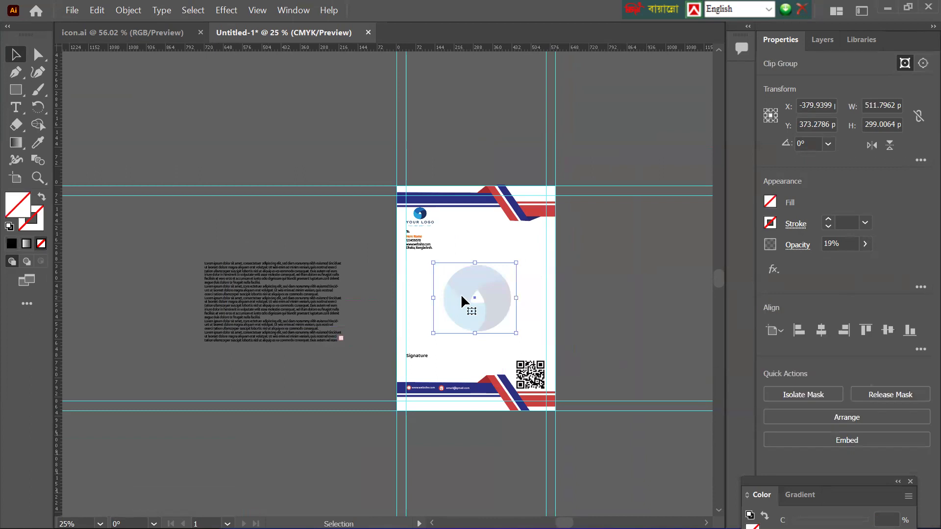
key(ctrl+2)
Move the lorem ipsum text block onto the page over the watermark, between the recipient block and the signature
drag(278, 301, 450, 290)
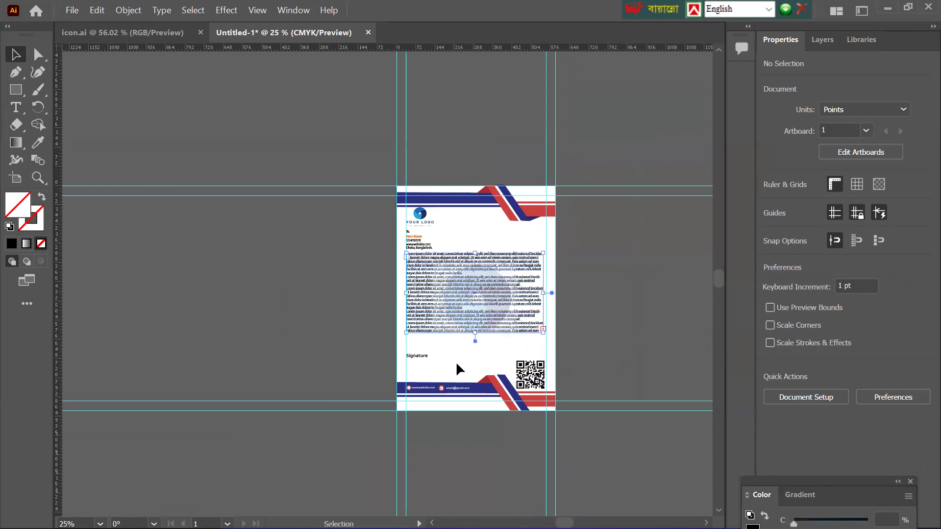
scroll(456, 367, down, 1)
scroll(456, 367, up, 3)
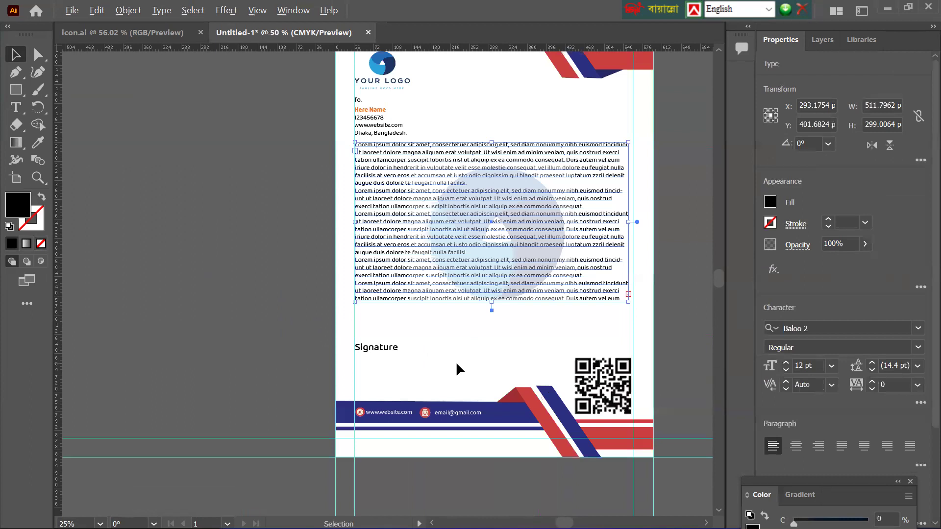
scroll(456, 360, up, 2)
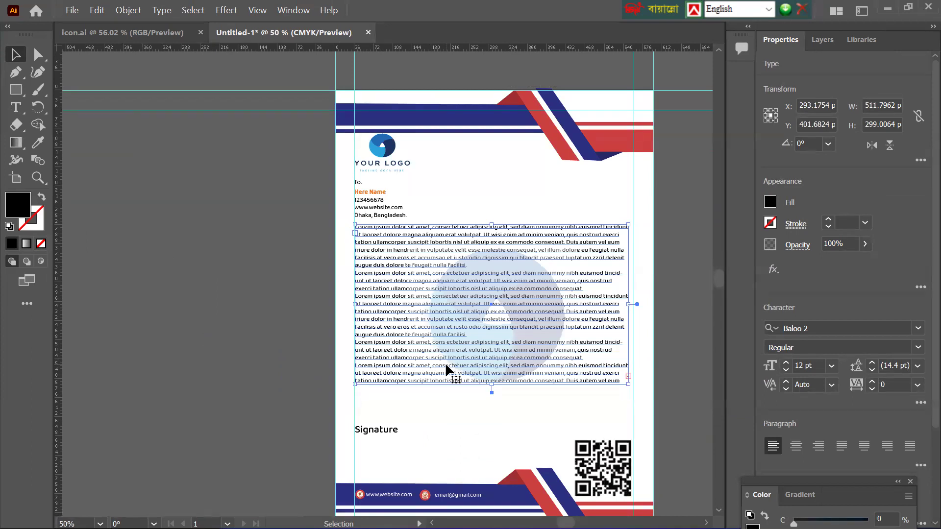
Convert the recipient block and the body text to outlines
click(198, 290)
drag(345, 178, 648, 384)
right_click(430, 296)
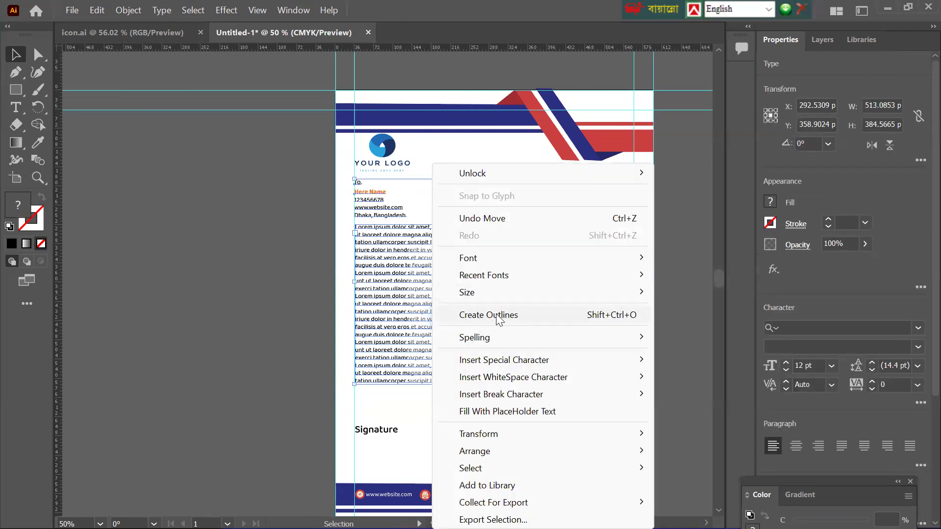
click(498, 318)
click(264, 293)
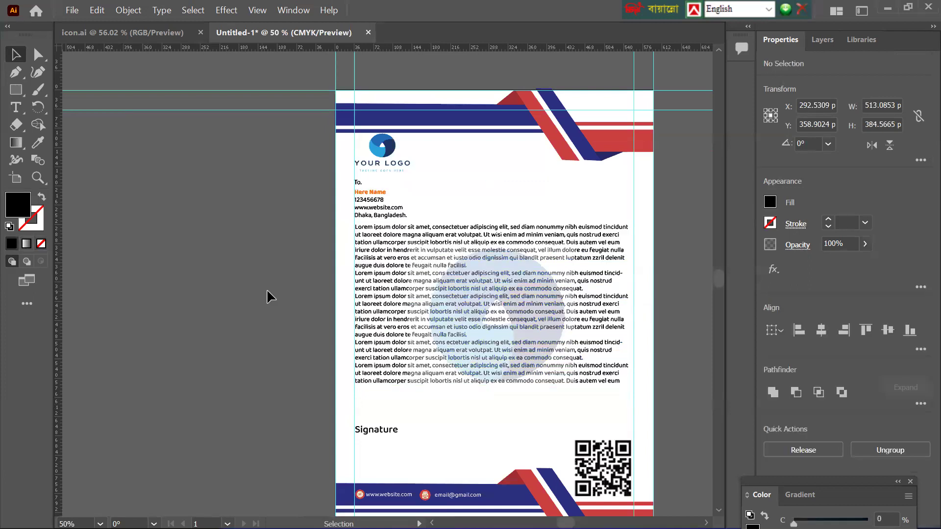
click(423, 315)
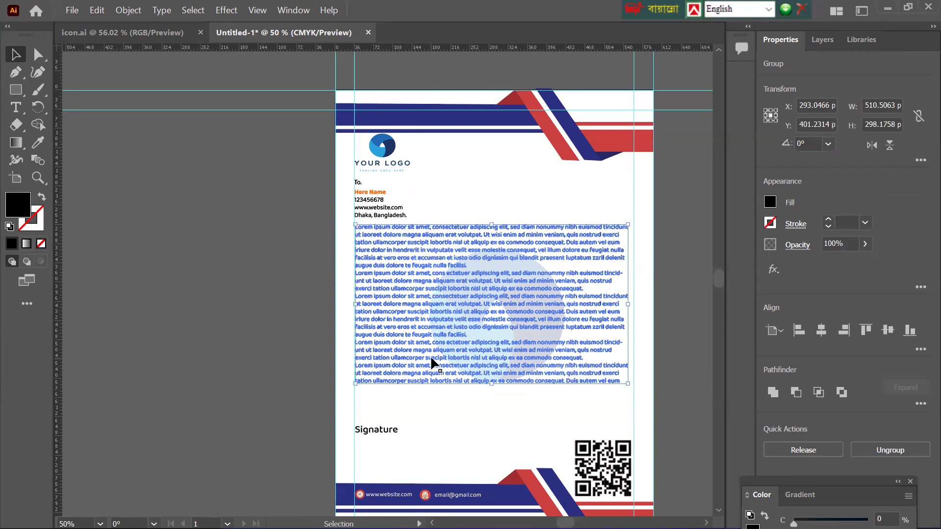
scroll(432, 363, down, 2)
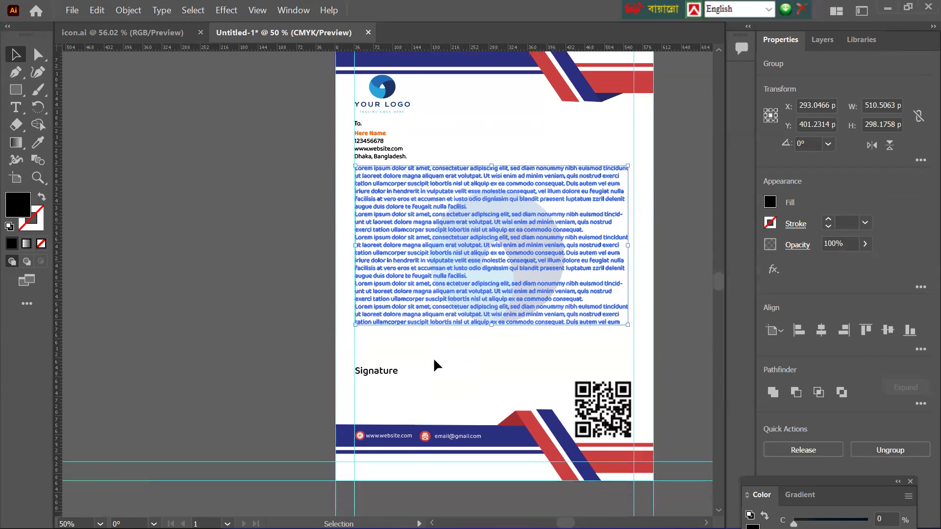
scroll(433, 363, up, 3)
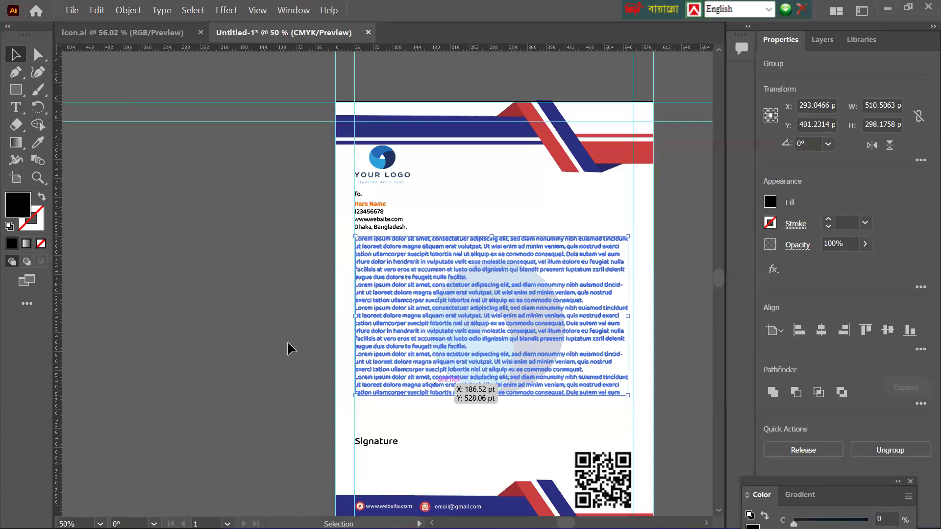
click(287, 349)
click(401, 352)
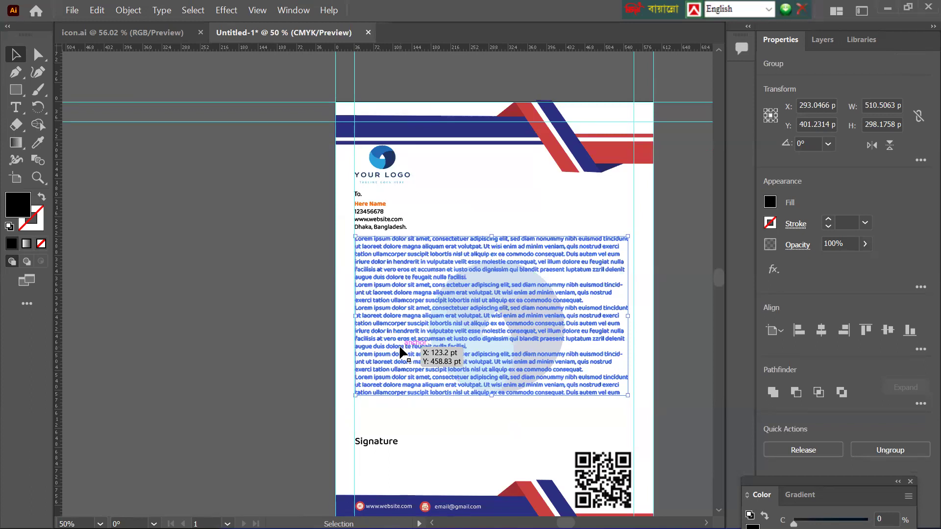
click(244, 346)
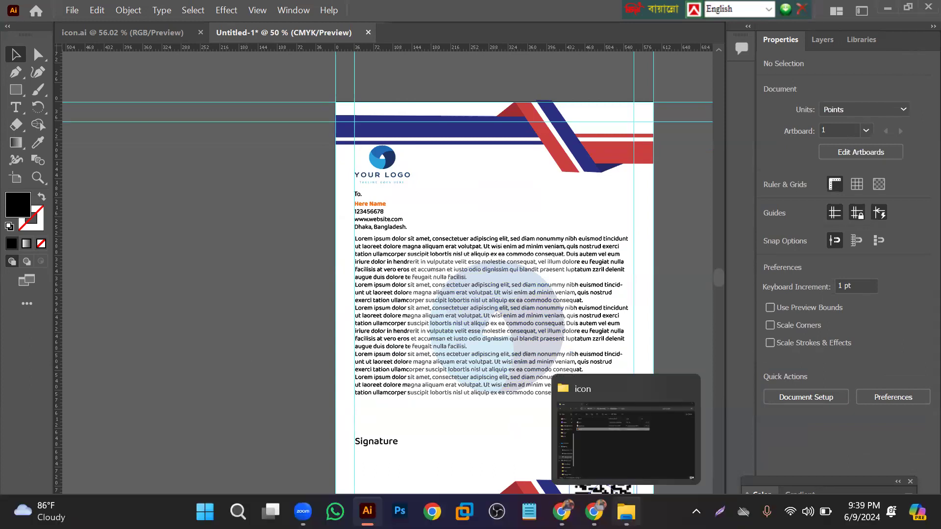
Switch to Chrome, search the web for "qr code generator" in a new tab and open the Free QR Code Generator result
mouse_move(594, 511)
click(593, 441)
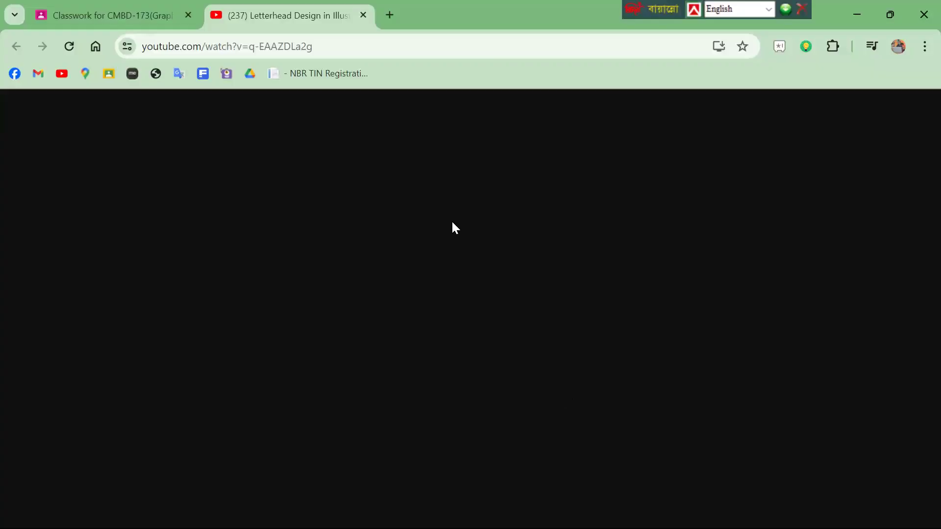
click(388, 16)
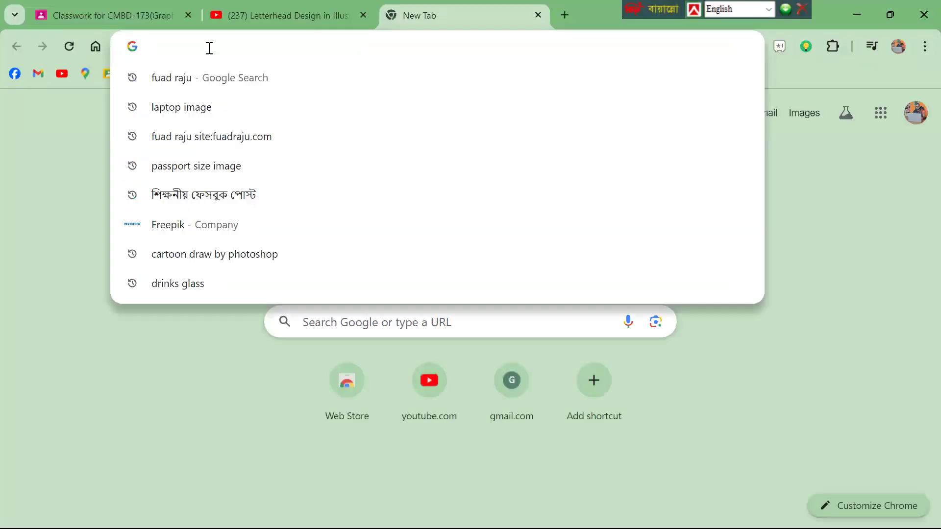
text(qr)
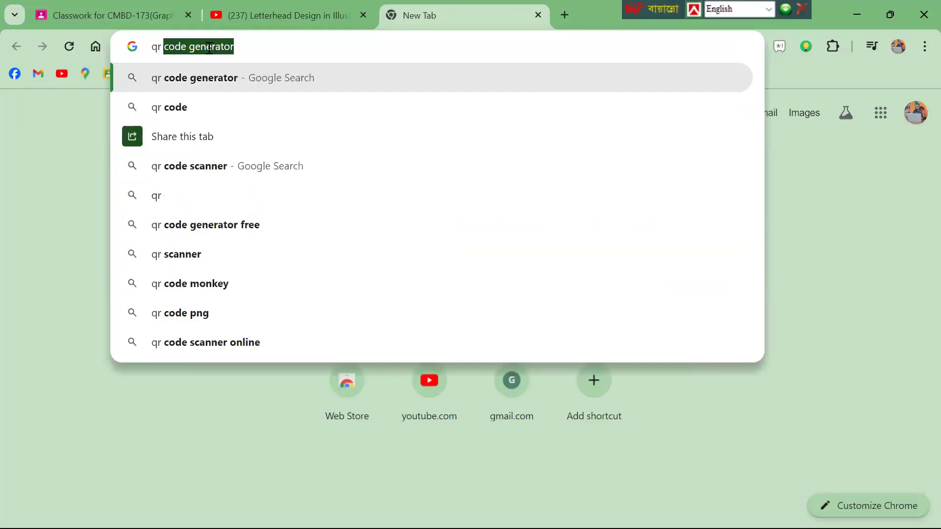
text( code)
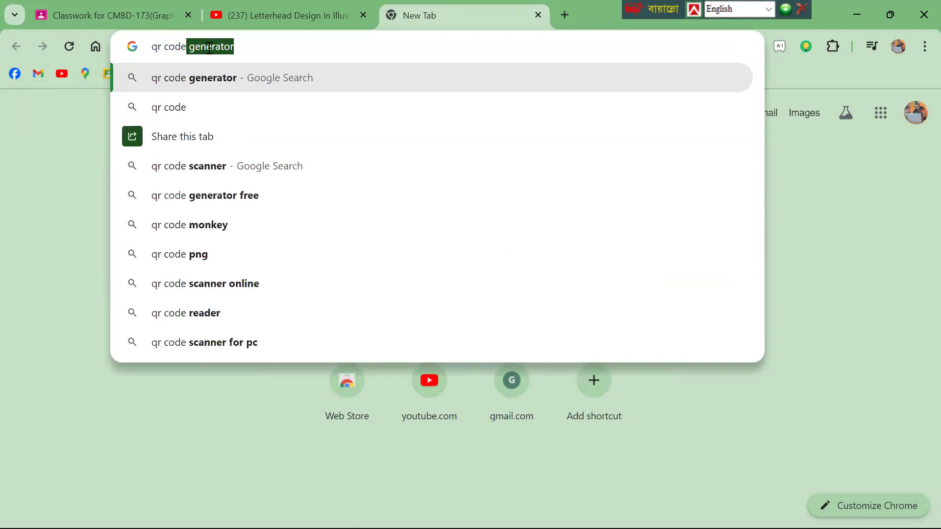
key(Return)
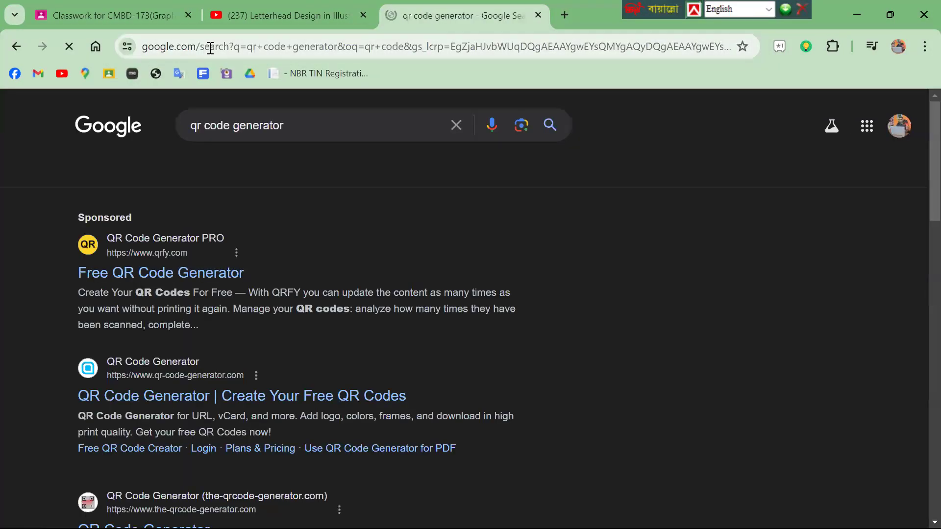
click(151, 277)
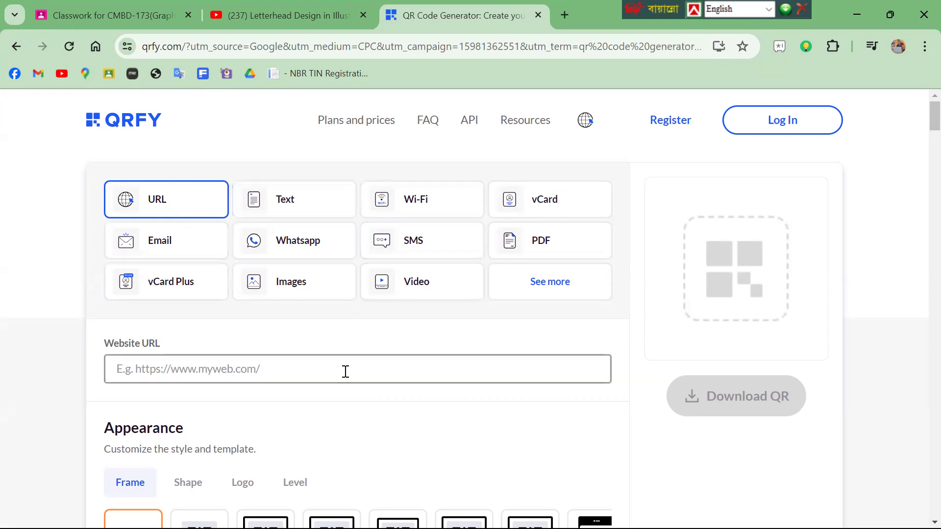
Look over the content types and frame options of the QR code generator, and switch back to Illustrator
scroll(344, 371, down, 5)
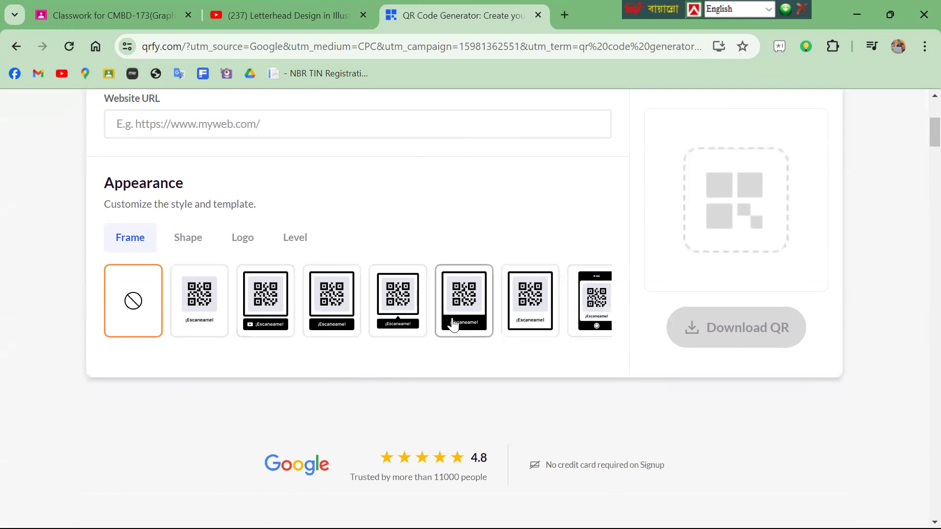
scroll(447, 323, up, 5)
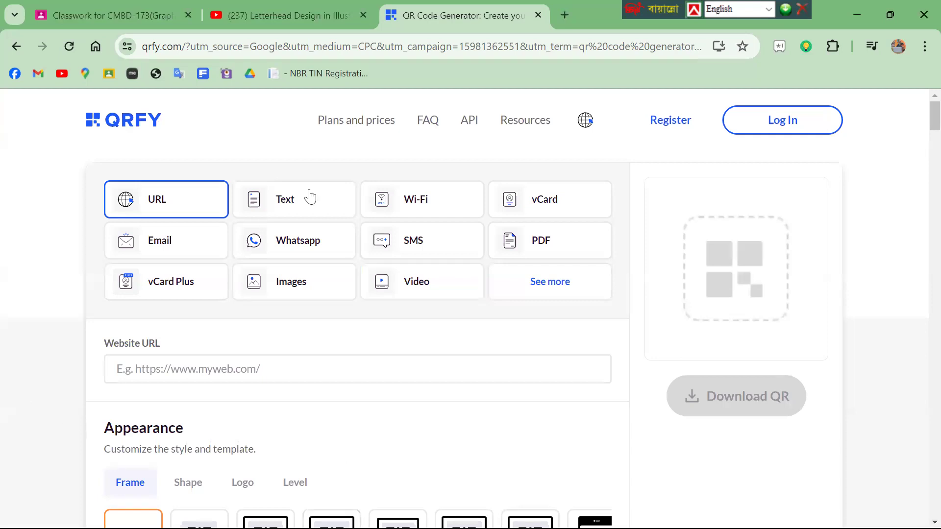
click(866, 13)
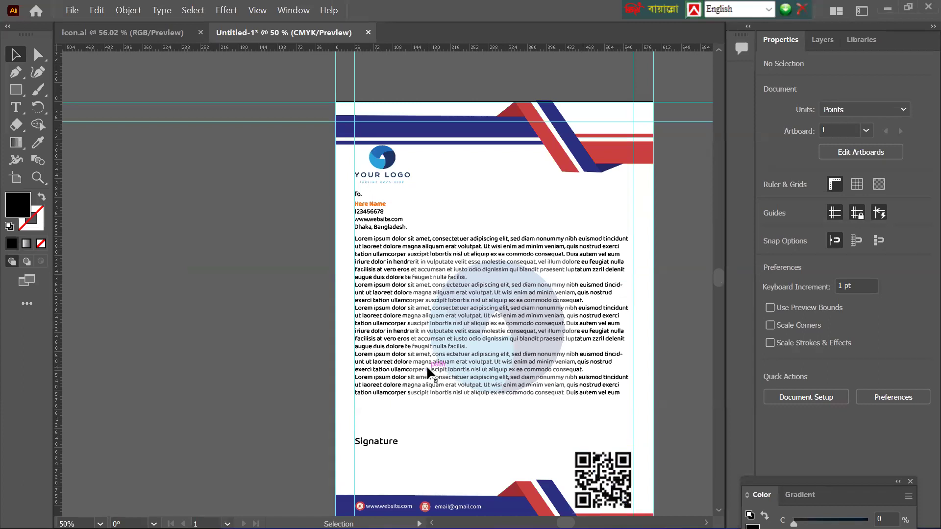
scroll(427, 373, up, 1)
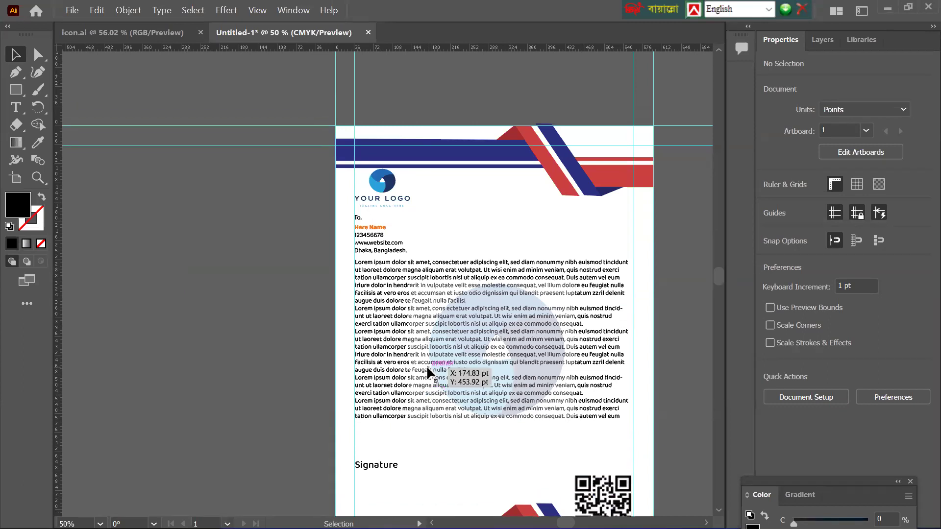
scroll(427, 373, down, 1)
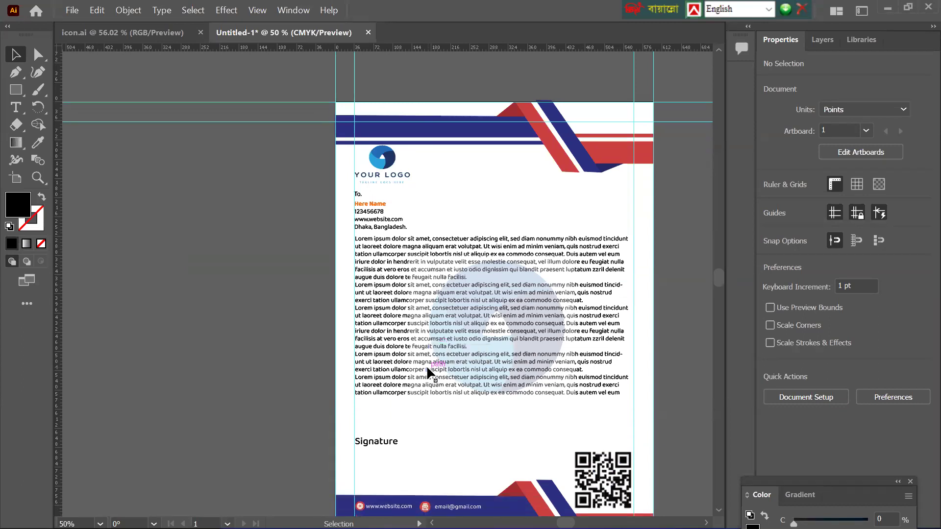